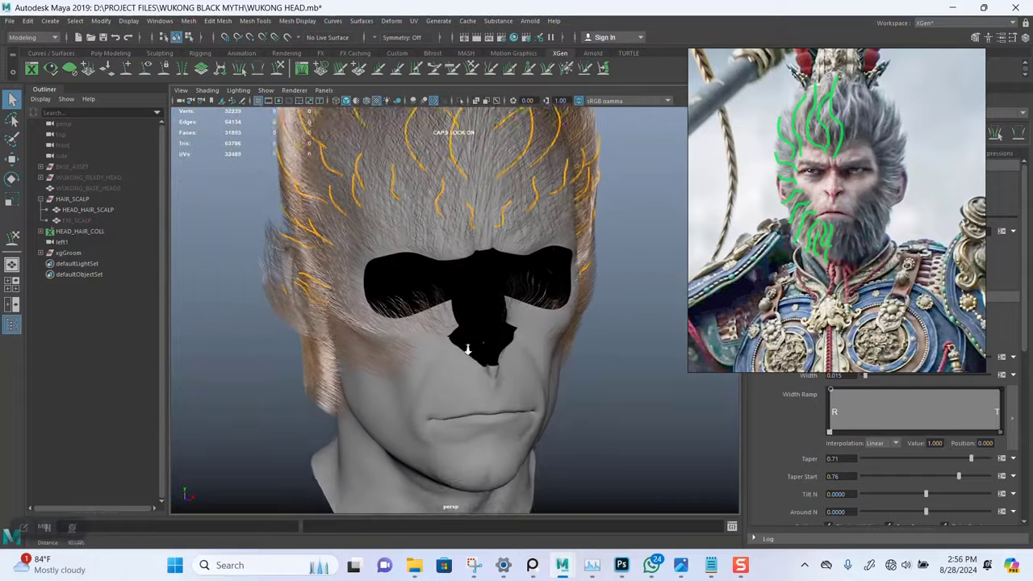
Examine the generated hair around the eyes, temples, ear and forehead of the head from several angles
scroll(489, 375, "up", 3)
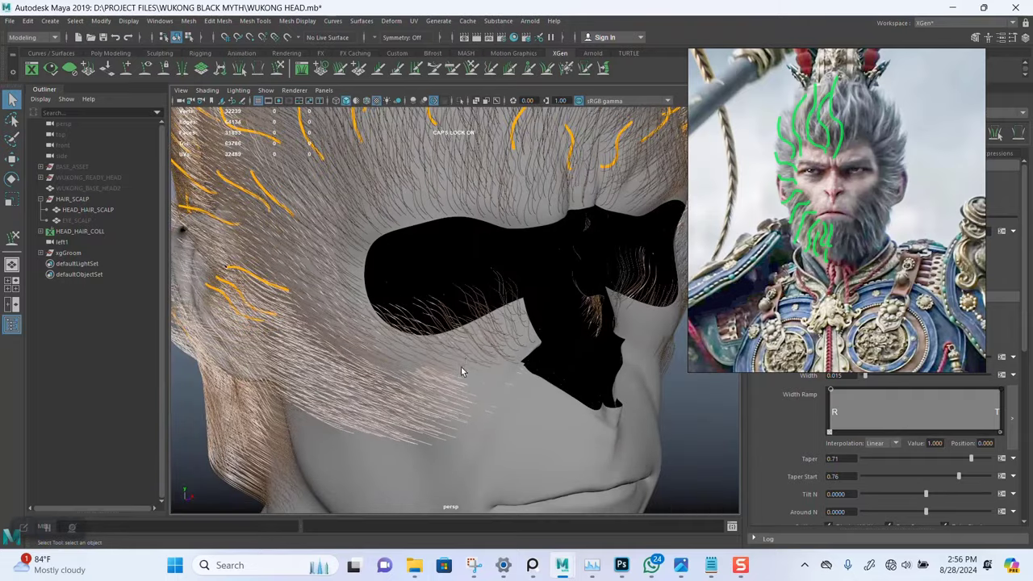
right_click_drag(461, 334, 459, 316, "alt")
middle_click_drag(459, 317, 472, 359, "alt")
right_click_drag(472, 359, 473, 306, "alt")
left_click_drag(473, 307, 492, 320, "alt")
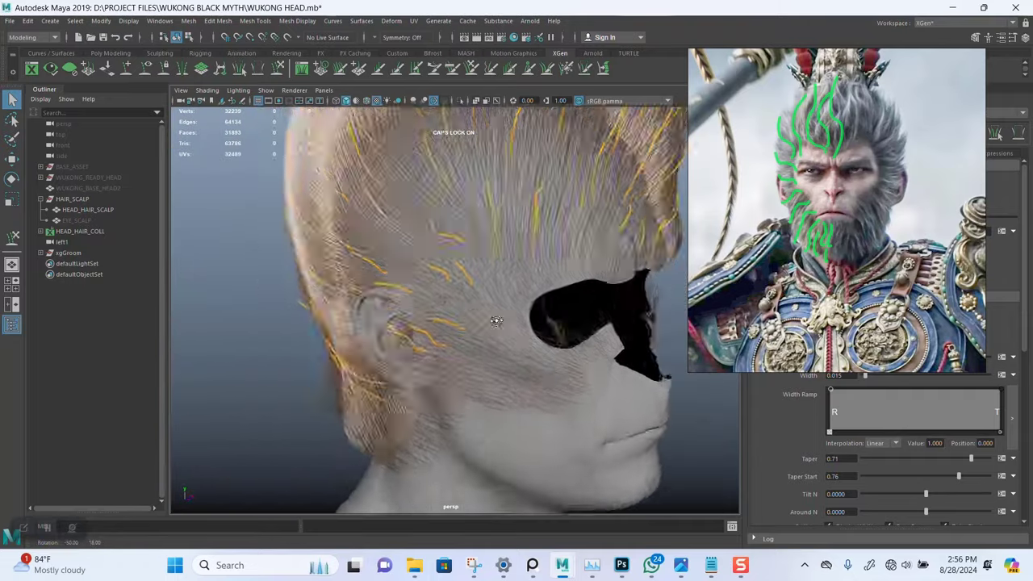
right_click_drag(491, 320, 498, 349, "alt")
middle_click_drag(521, 288, 511, 320, "alt")
right_click_drag(512, 320, 515, 355, "alt")
left_click_drag(514, 355, 480, 330, "alt")
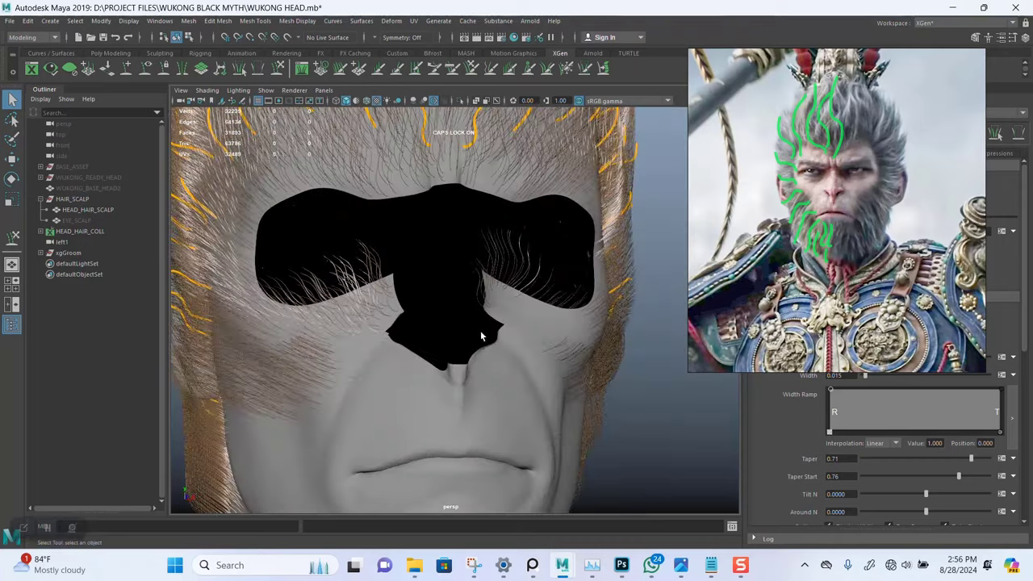
middle_click_drag(480, 330, 513, 290, "alt")
middle_click_drag(501, 389, 483, 328, "alt")
mouse_move(482, 328)
left_mouse_down("alt")
mouse_move(510, 302)
mouse_move(491, 325)
left_mouse_up("alt")
middle_click_drag(503, 314, 488, 404, "alt")
right_click_drag(487, 369, 474, 353, "alt")
middle_click_drag(474, 354, 472, 386, "alt")
mouse_move(480, 352)
right_mouse_down("alt")
mouse_move(489, 392)
mouse_move(499, 358)
mouse_move(504, 367)
mouse_move(473, 334)
mouse_move(466, 347)
right_mouse_up("alt")
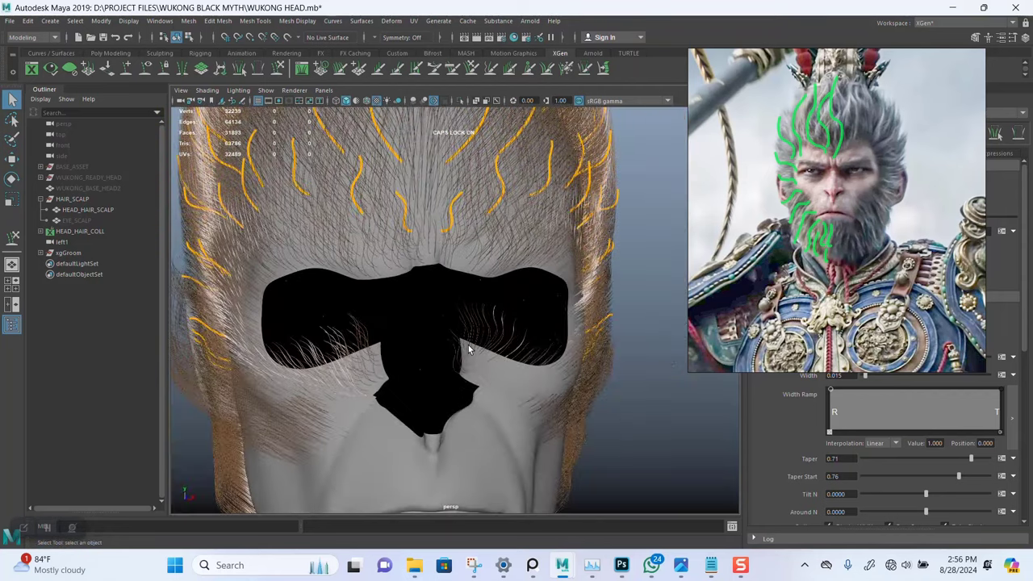
Place the reference image beside the head and enlarge it to the character's eyes, brows and nose
left_click_drag(780, 288, 53, 251)
right_click_drag(461, 332, 424, 301, "alt")
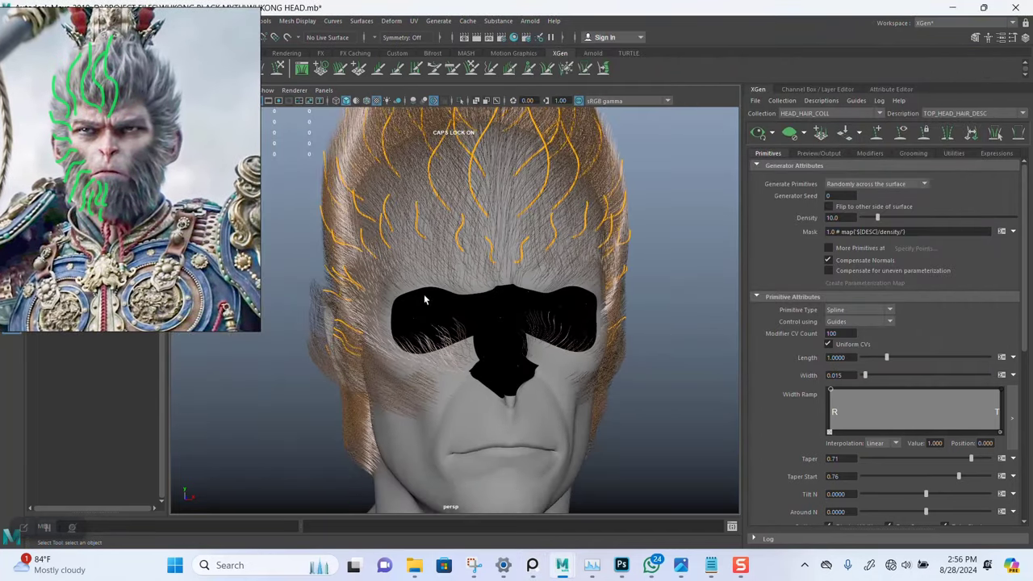
left_click_drag(219, 256, 639, 353)
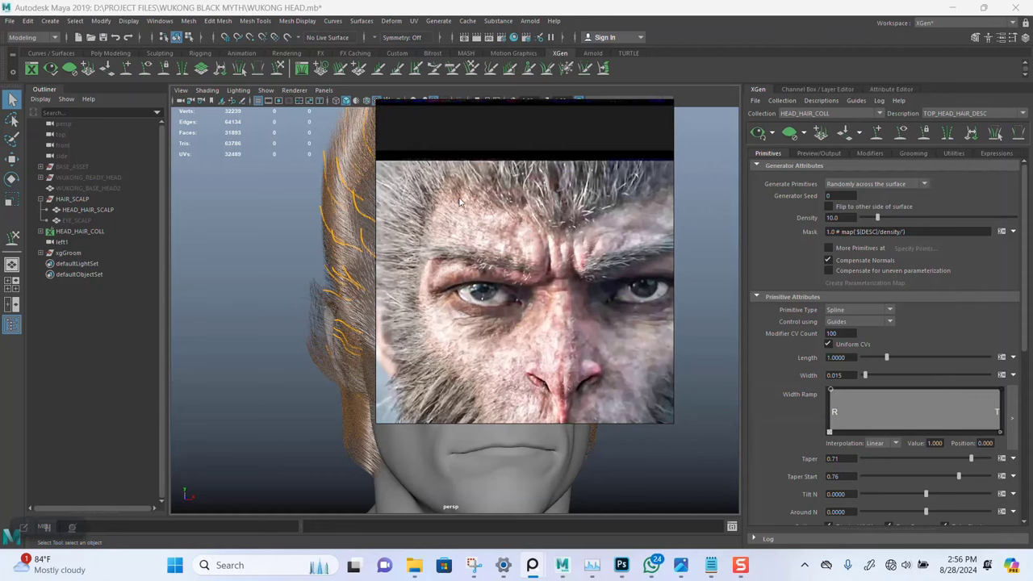
left_click_drag(548, 290, 174, 205)
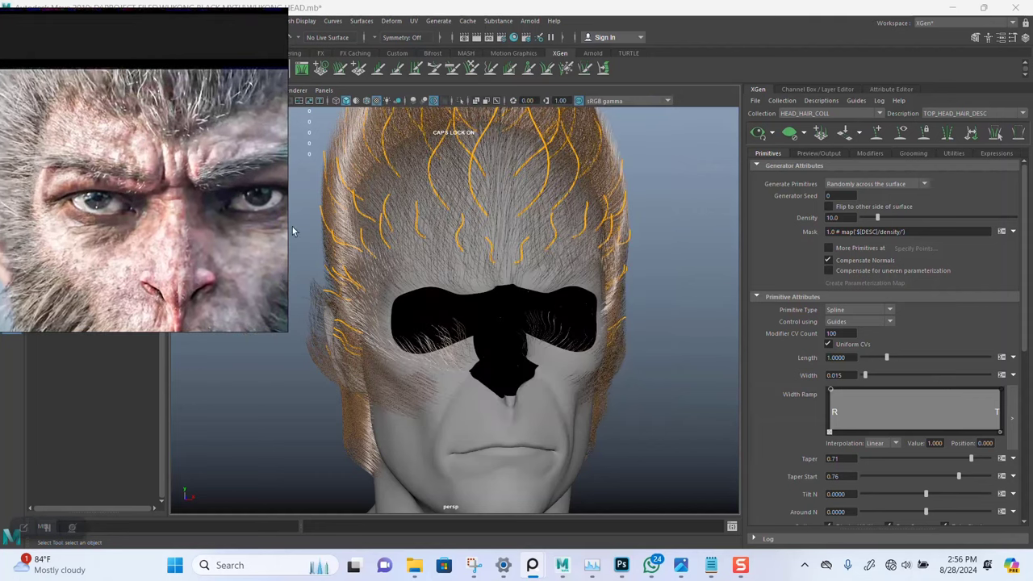
Clear the hair preview on the head and try to create a map for the Mask attribute of TOP_HEAD_HAIR_DESC
left_click_drag(635, 304, 555, 249, "alt")
scroll(521, 284, "up", 5)
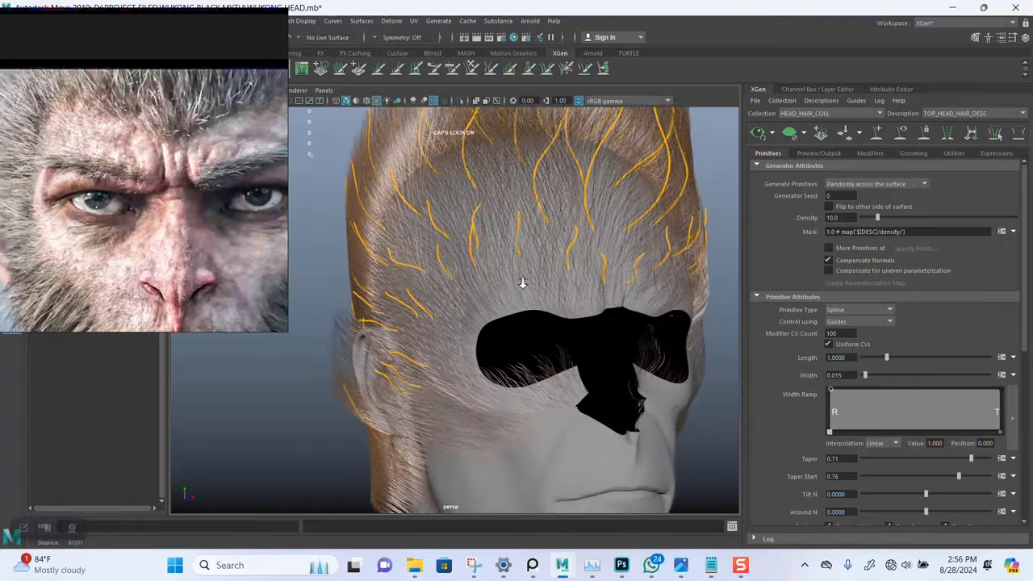
left_click_drag(493, 254, 563, 211, "alt")
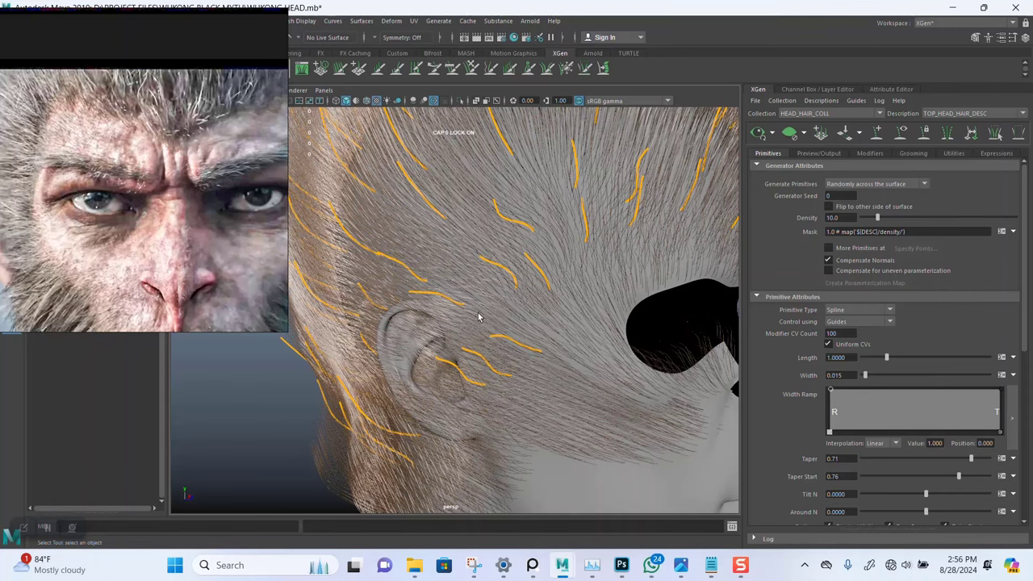
left_click_drag(645, 259, 612, 237, "alt")
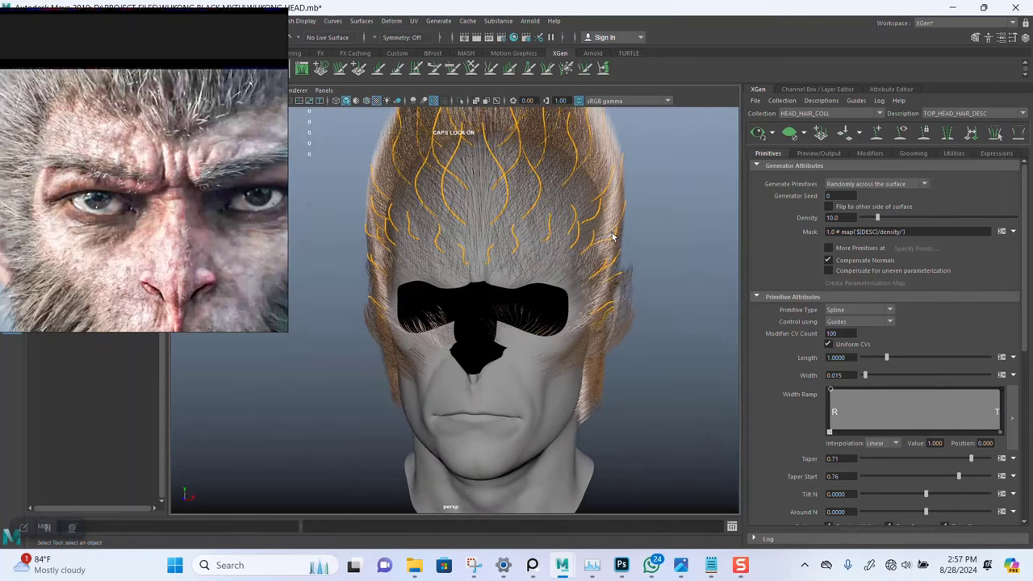
left_click(789, 134)
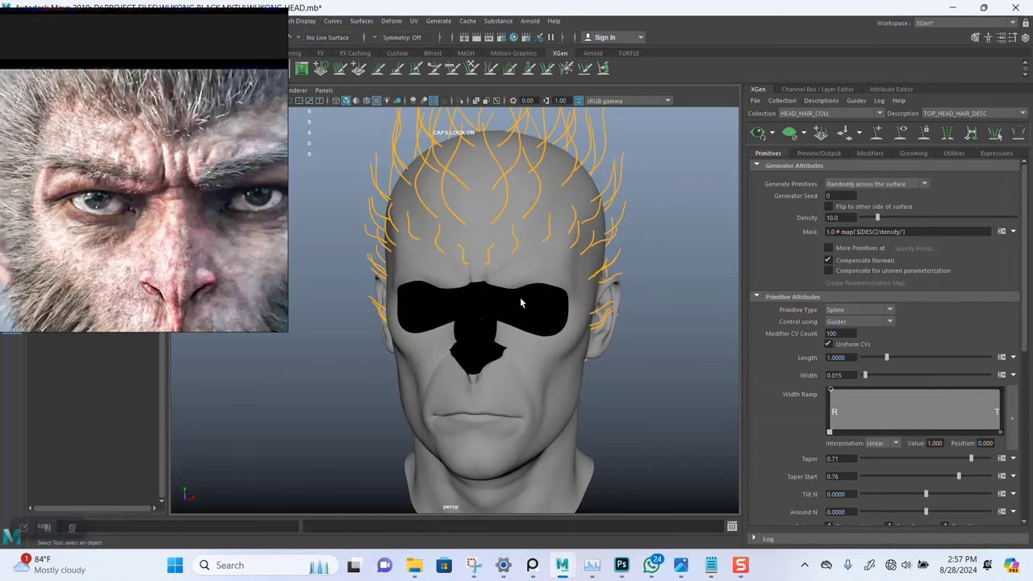
left_click_drag(482, 270, 493, 274, "alt")
right_click_drag(494, 272, 525, 323, "alt")
middle_click_drag(524, 271, 512, 293, "alt")
right_click_drag(512, 294, 521, 342, "alt")
left_click_drag(520, 343, 563, 296, "alt")
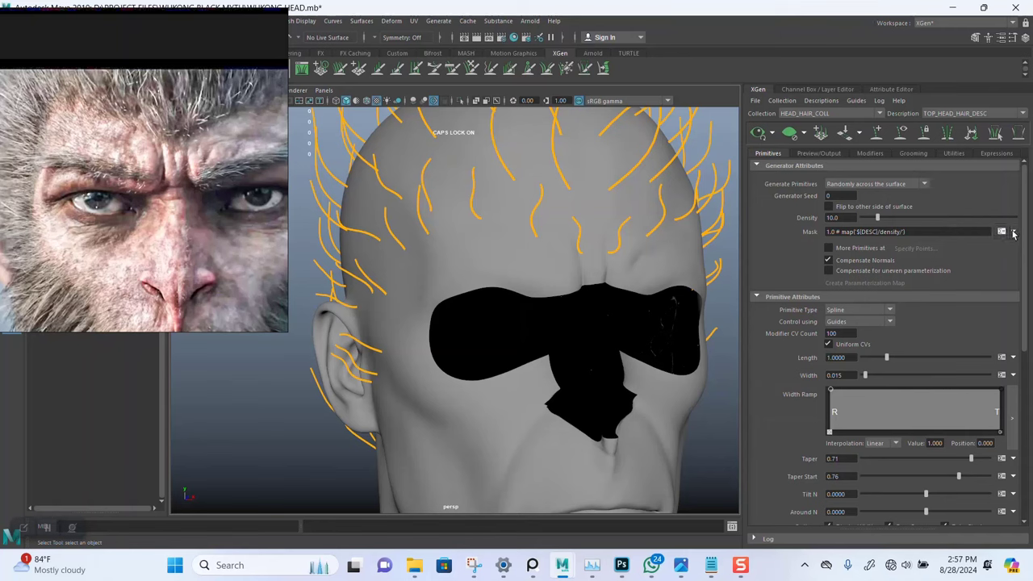
left_click(1014, 232)
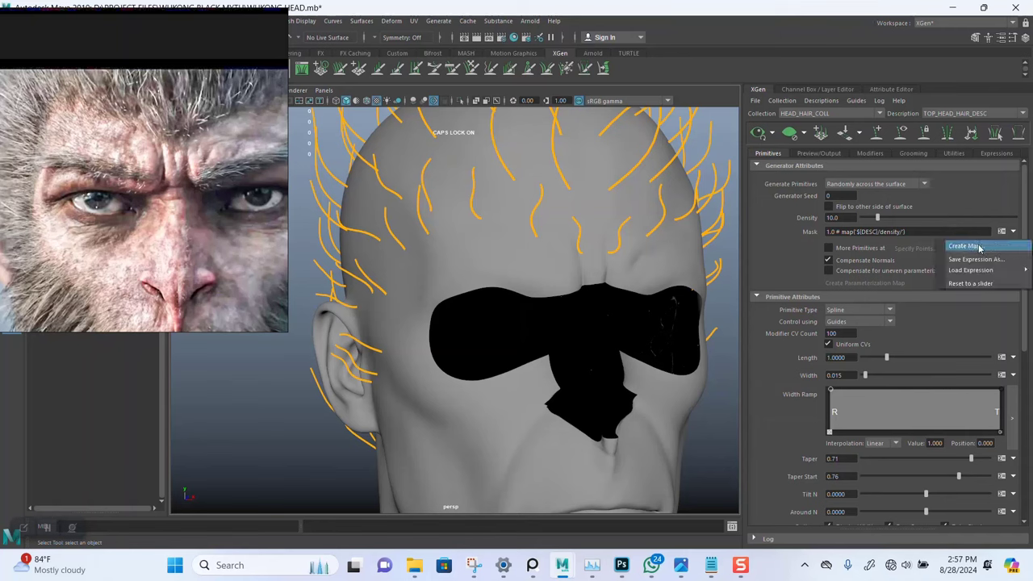
left_click(979, 246)
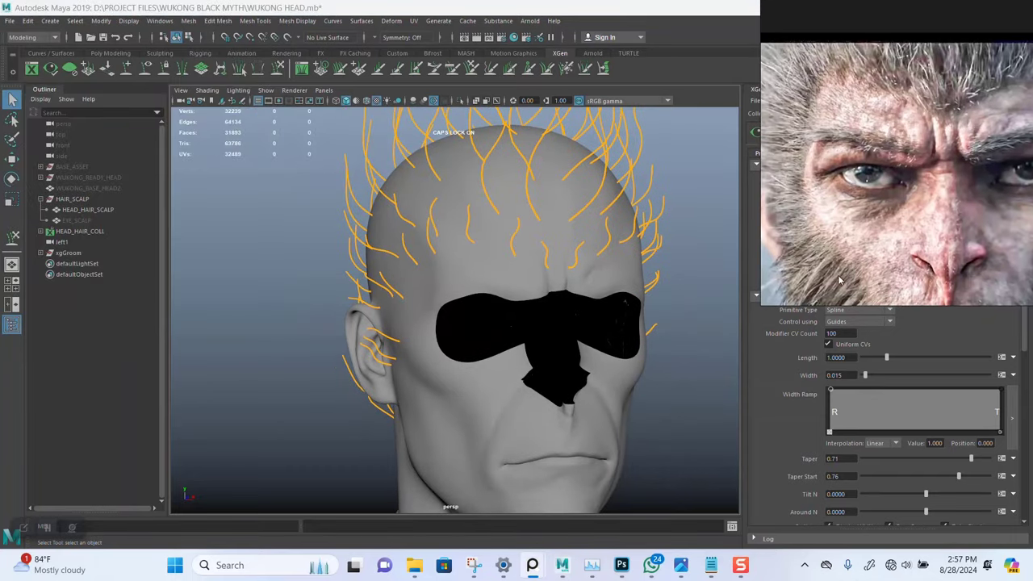
Save the scene, switch to File Explorer and browse the WUKONG BLACK MYTH folder, including its WUKONG PROJECT FILE subfolder
mouse_move(464, 306)
left_mouse_down("alt")
mouse_move(484, 293)
mouse_move(467, 288)
left_mouse_up("alt")
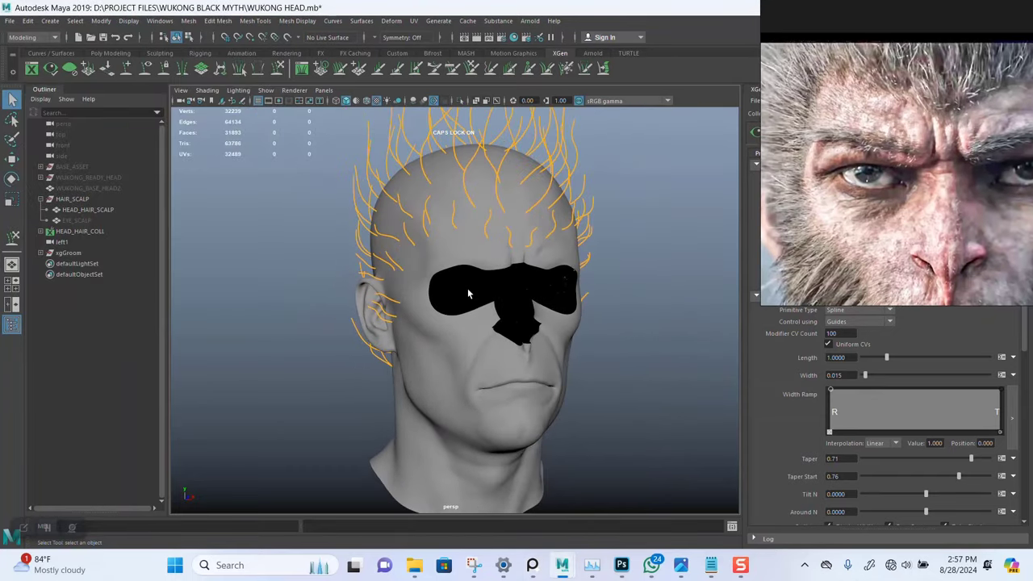
key("ctrl+s")
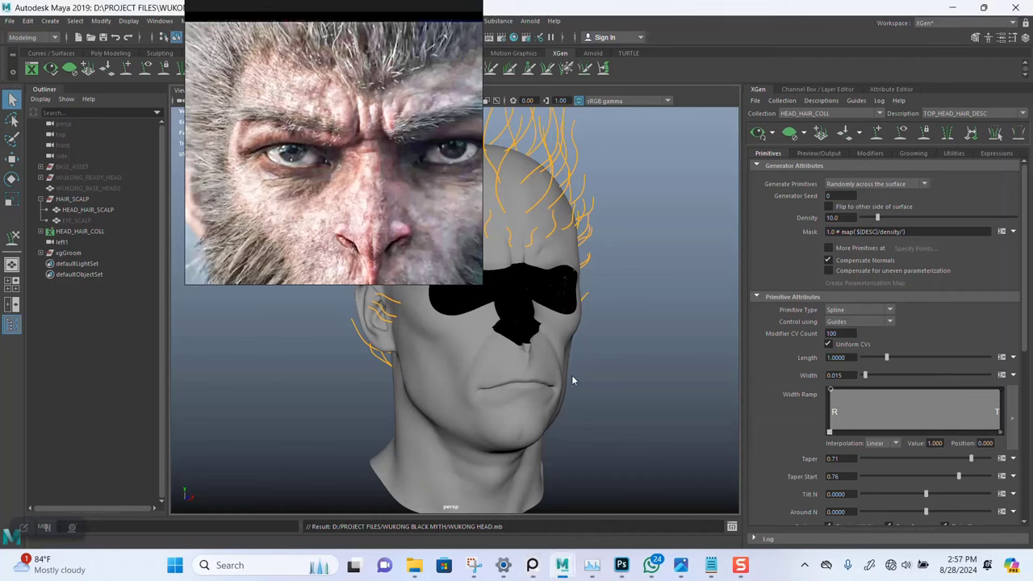
mouse_move(414, 566)
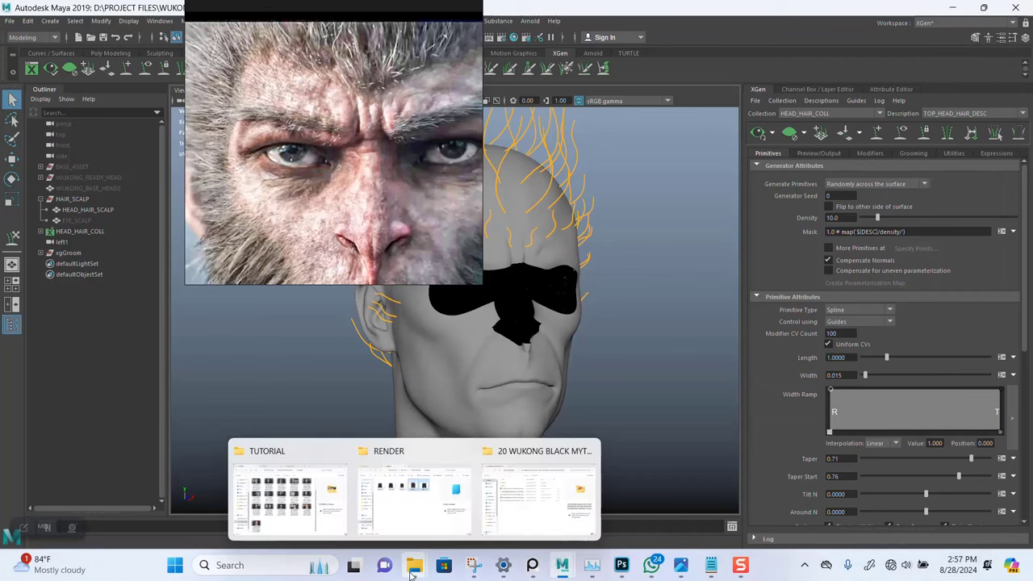
left_click(305, 511)
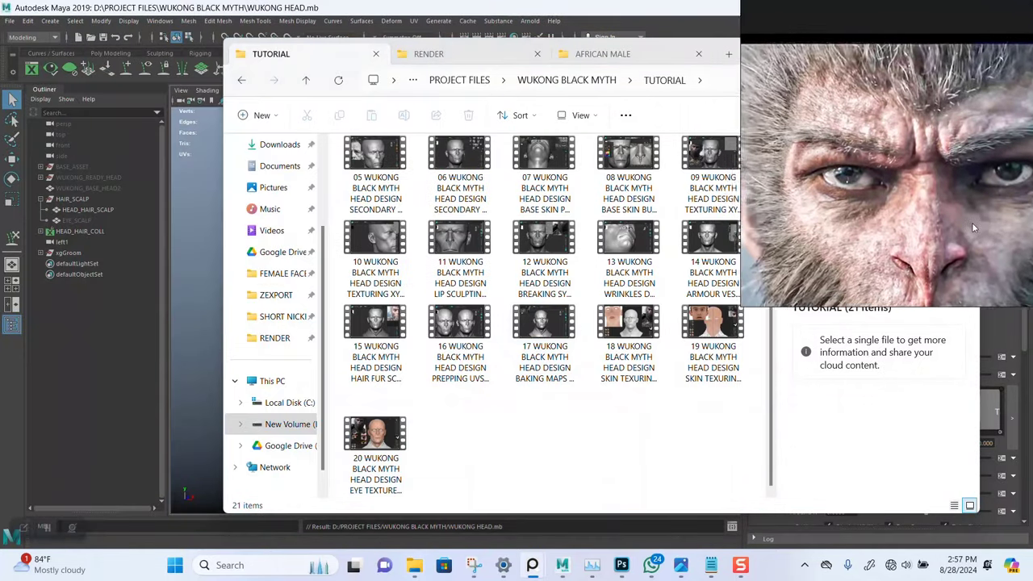
left_click(567, 80)
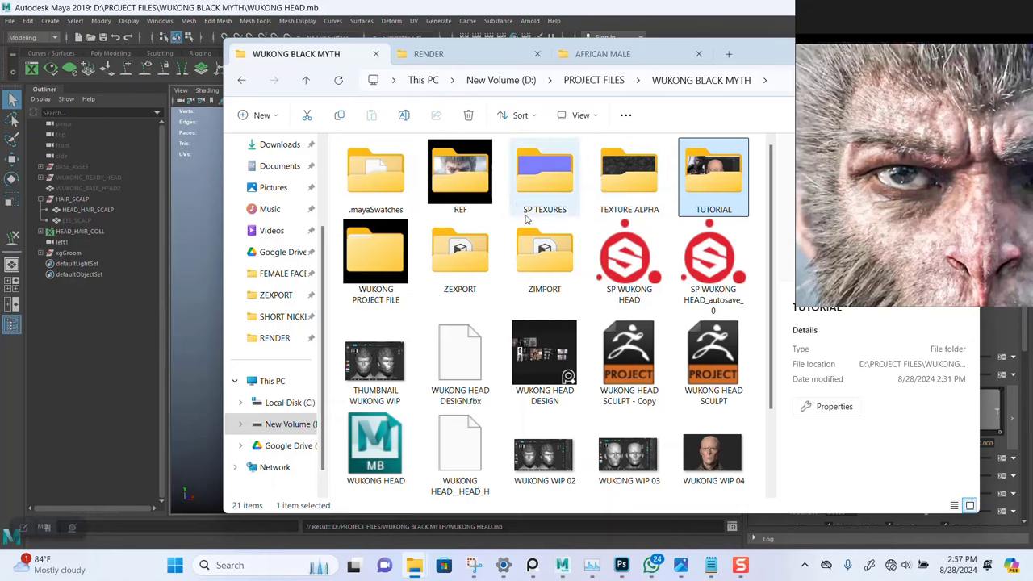
double_click(374, 256)
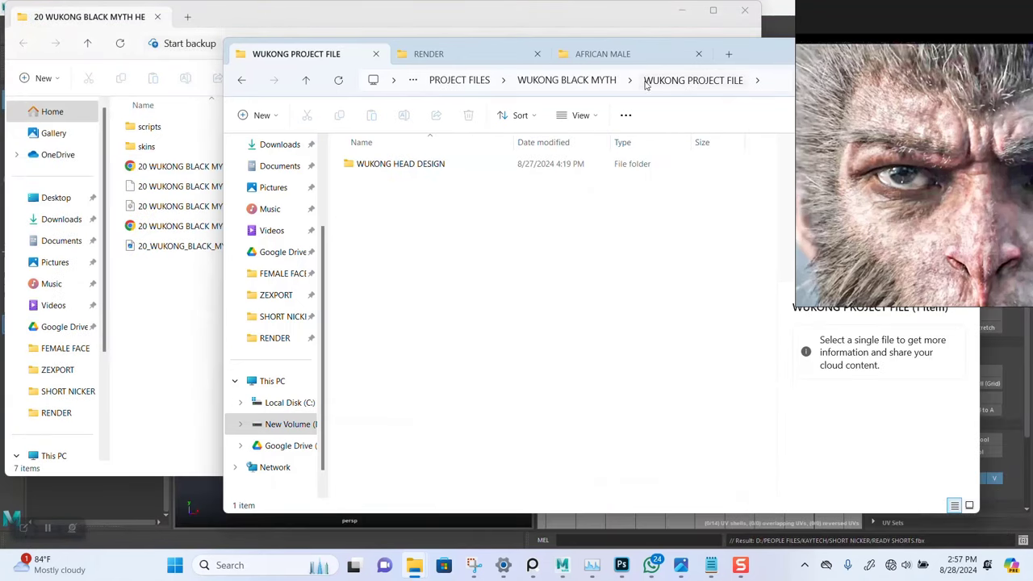
left_click(567, 80)
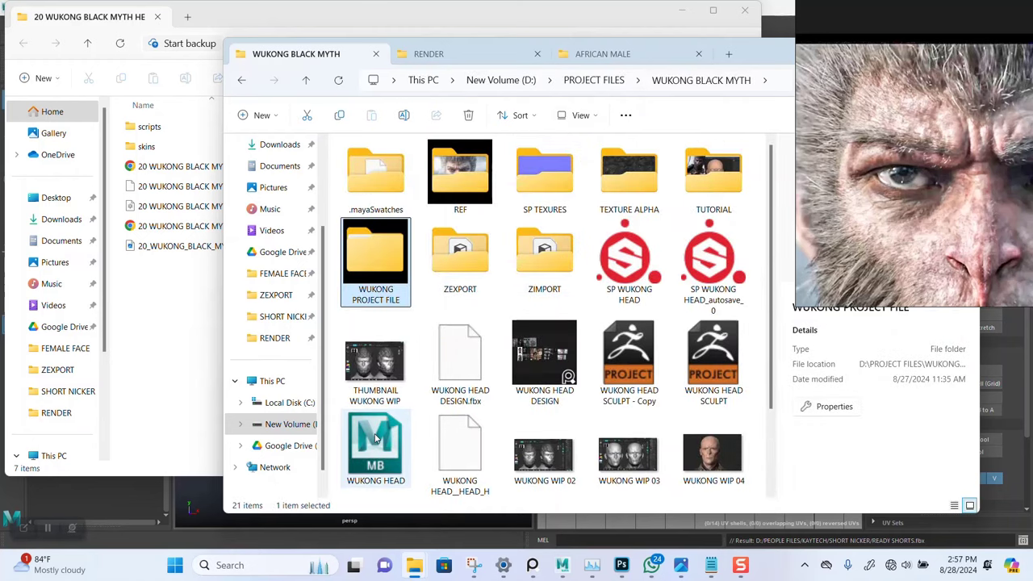
Open the WUKONG HEAD Maya file from the project folder and close the other File Explorer window
left_click(377, 438)
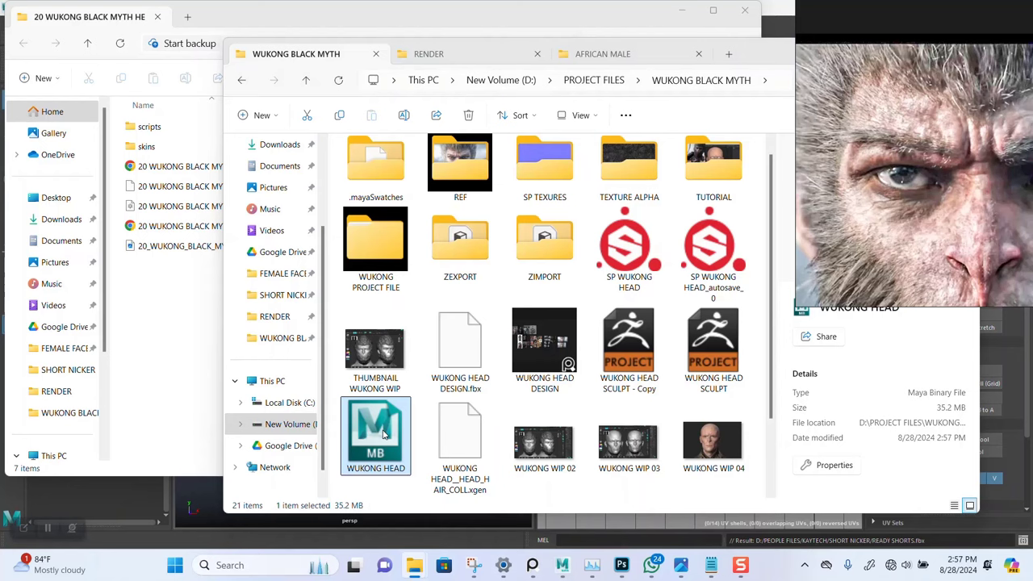
double_click(383, 435)
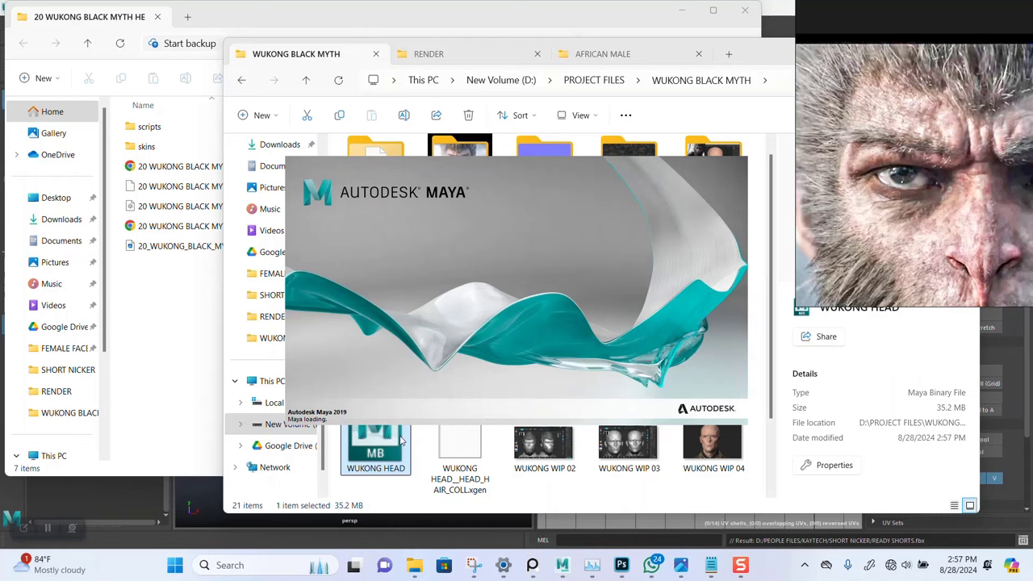
left_click(742, 10)
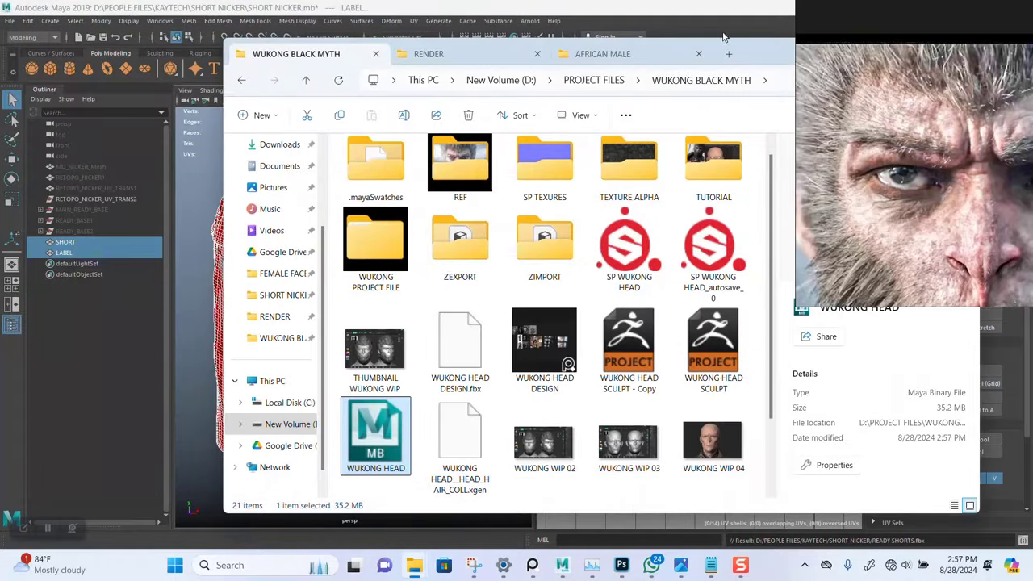
left_click_drag(751, 58, 686, 58)
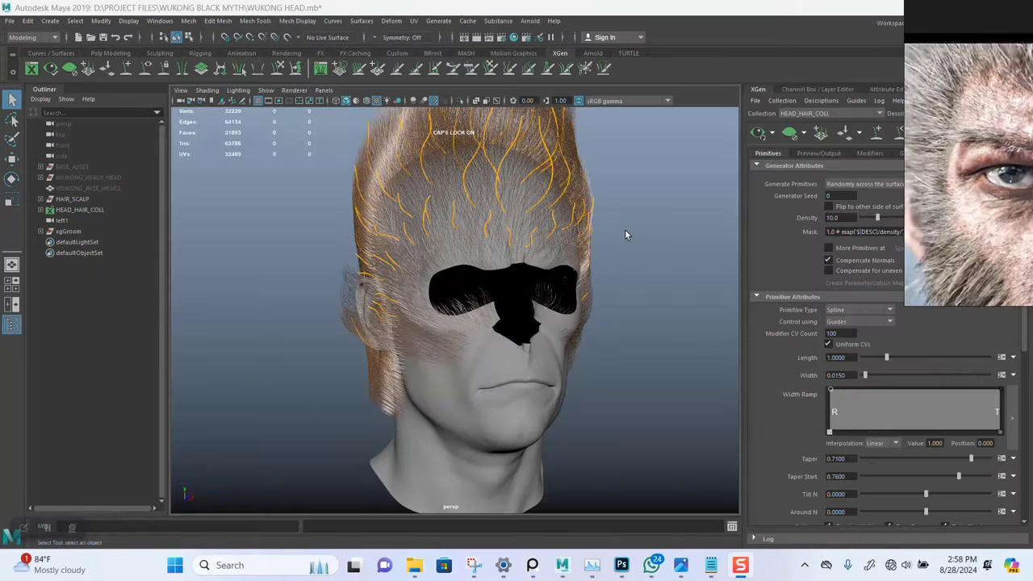
Set the Maya project to the WUKONG HEAD DESIGN folder inside WUKONG PROJECT FILE
left_click(10, 20)
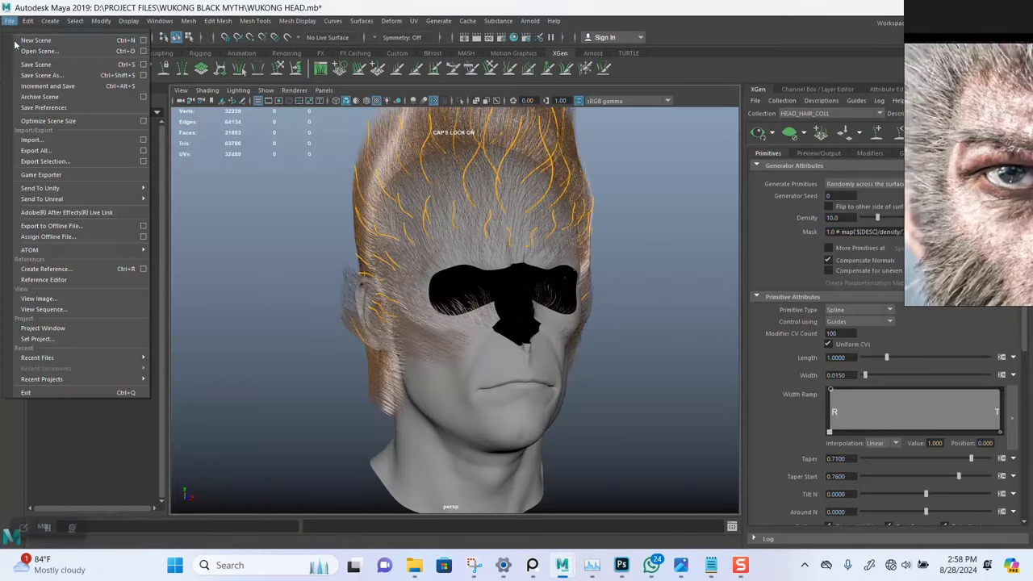
left_click(36, 339)
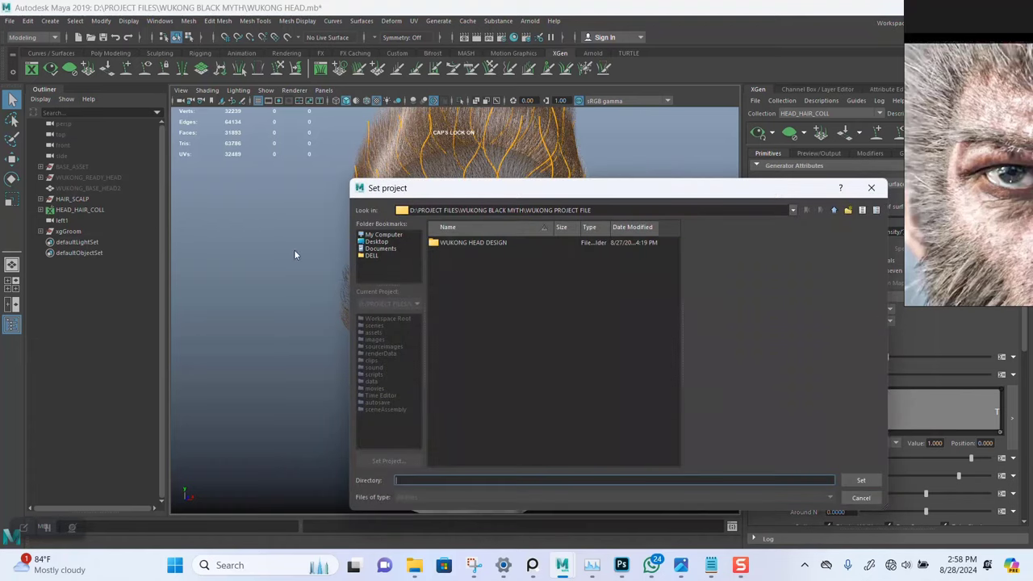
double_click(498, 243)
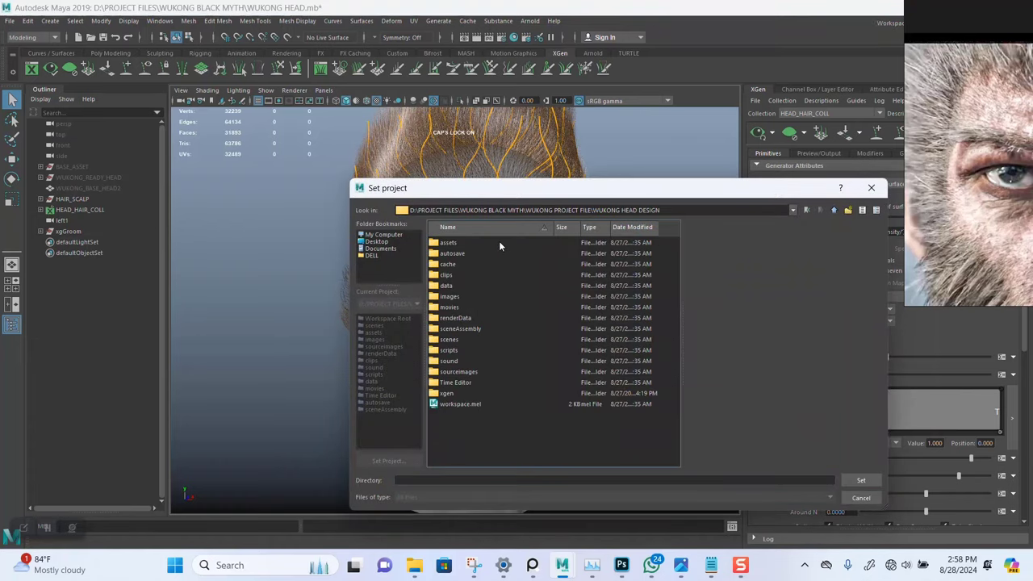
left_click(835, 211)
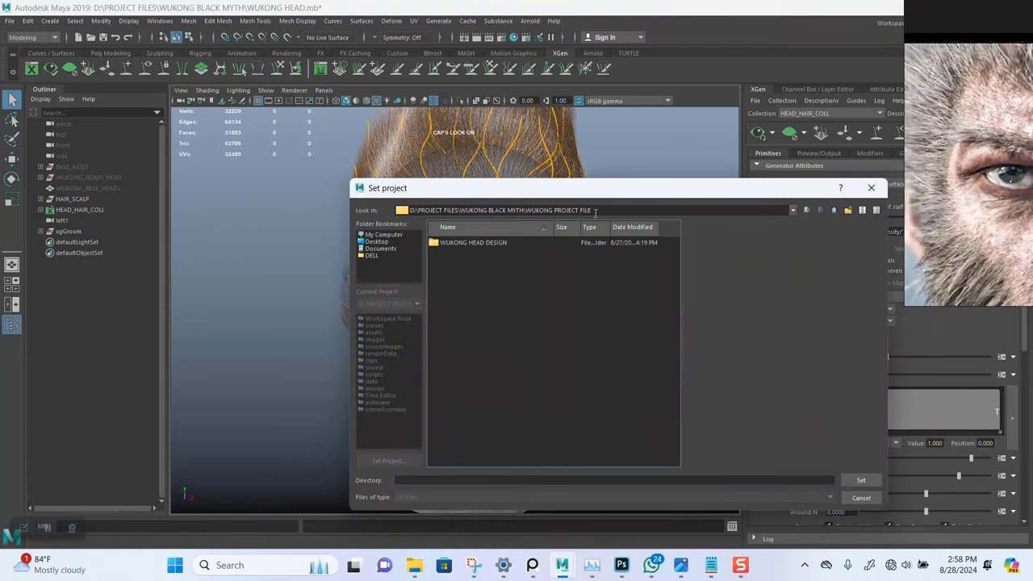
left_click(472, 242)
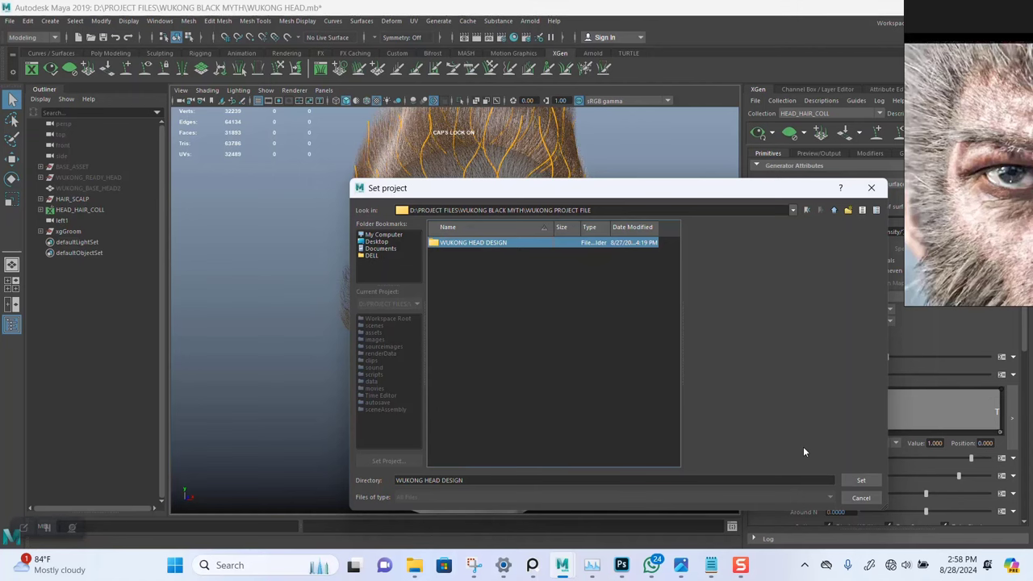
left_click(845, 479)
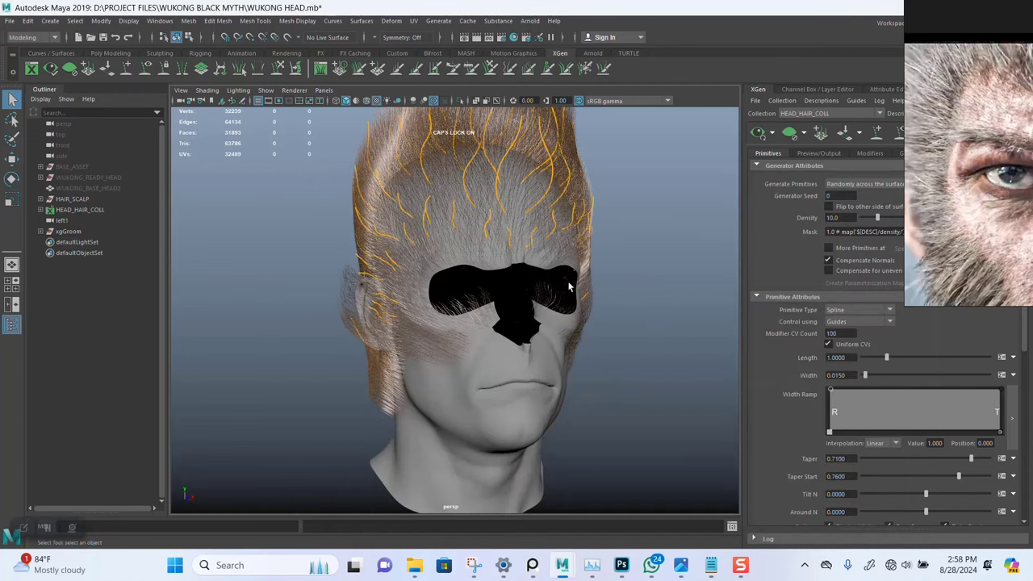
Bring the close-up reference image next to the head and frame the head from the front
scroll(587, 311, "up", 2)
middle_click_drag(587, 300, 565, 353, "alt")
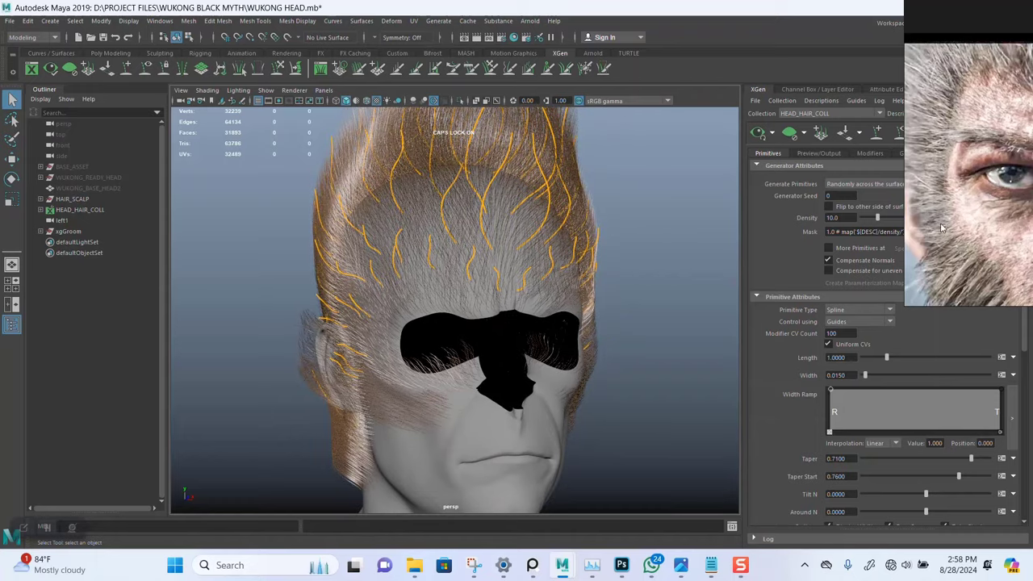
right_click_drag(964, 204, 114, 165)
left_click_drag(512, 285, 475, 287, "alt")
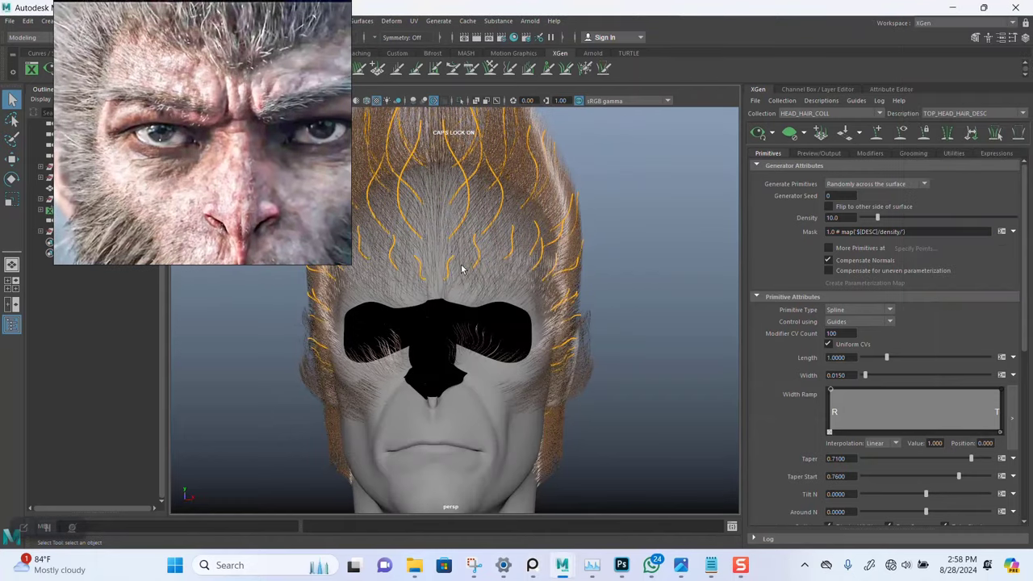
Clear the XGen hair preview from the head and reframe the whole head from the front
left_click(795, 132)
scroll(536, 284, "down", 1)
middle_click_drag(523, 252, 565, 241, "alt")
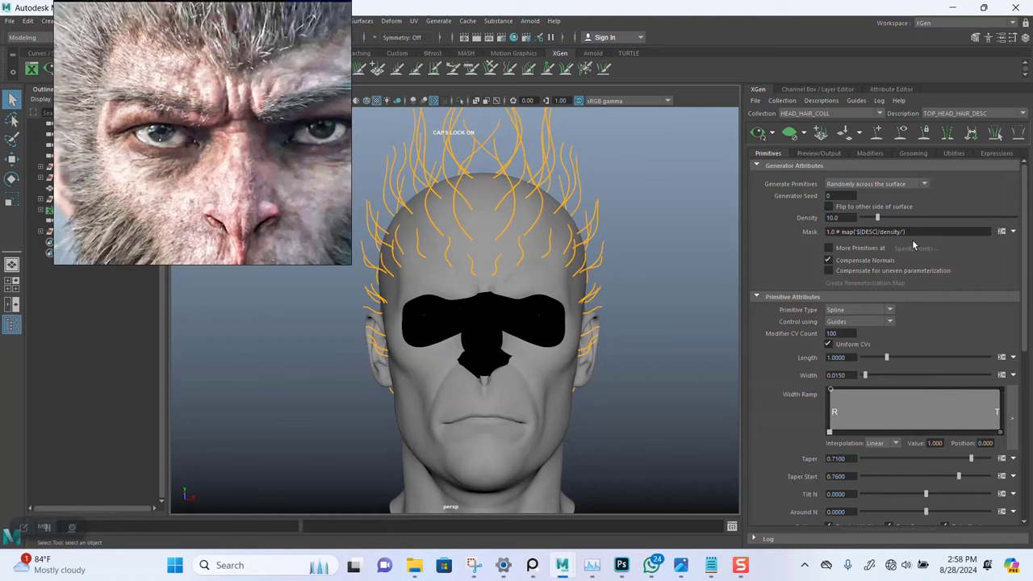
Create a mask map named HEAD_HAIR_DENS_MASK for the hair description, with map resolution 50 and a black start color
left_click(1009, 231)
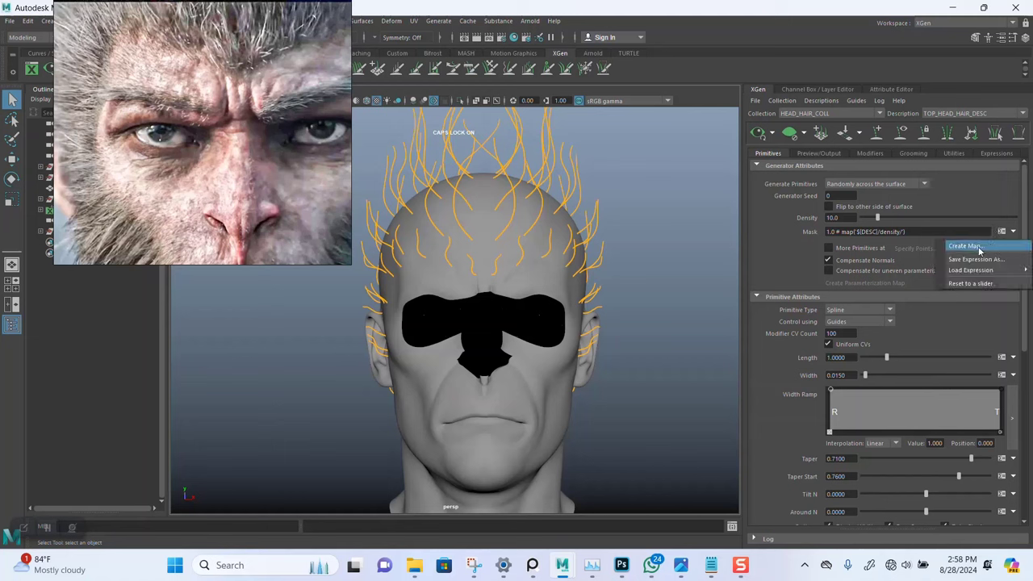
left_click(979, 250)
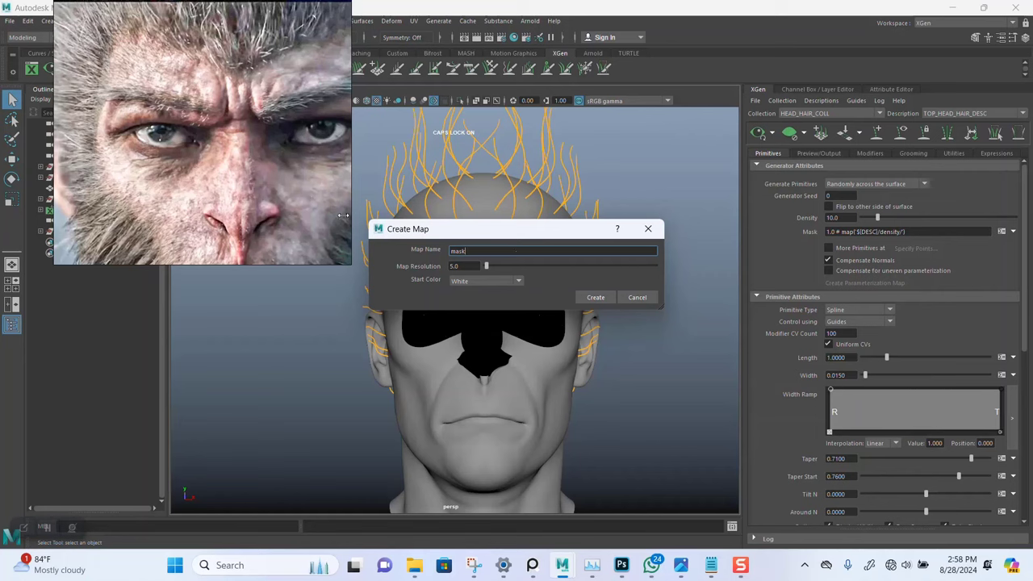
right_click_drag(274, 192, 247, 163)
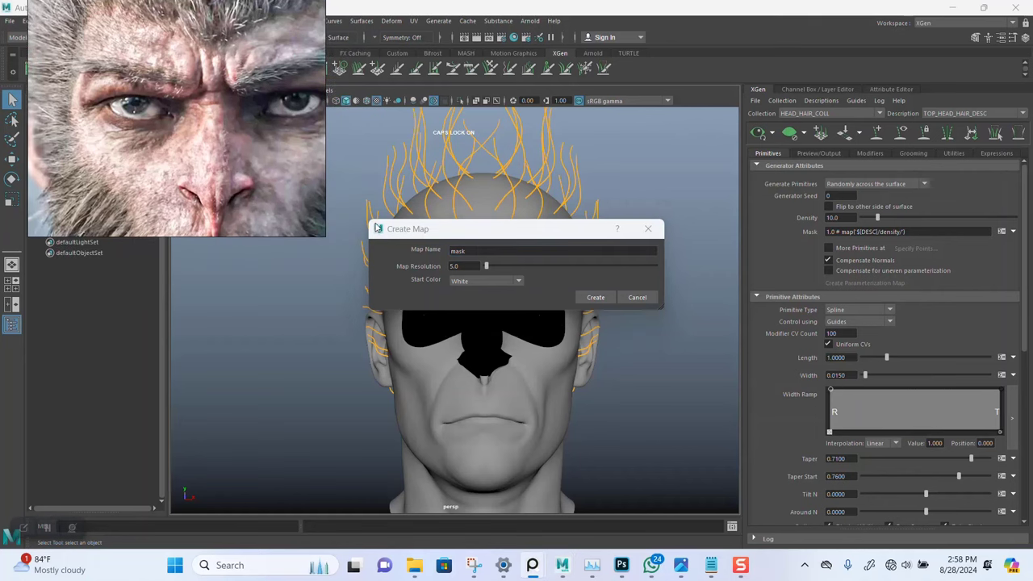
left_click(473, 281)
left_click(466, 308)
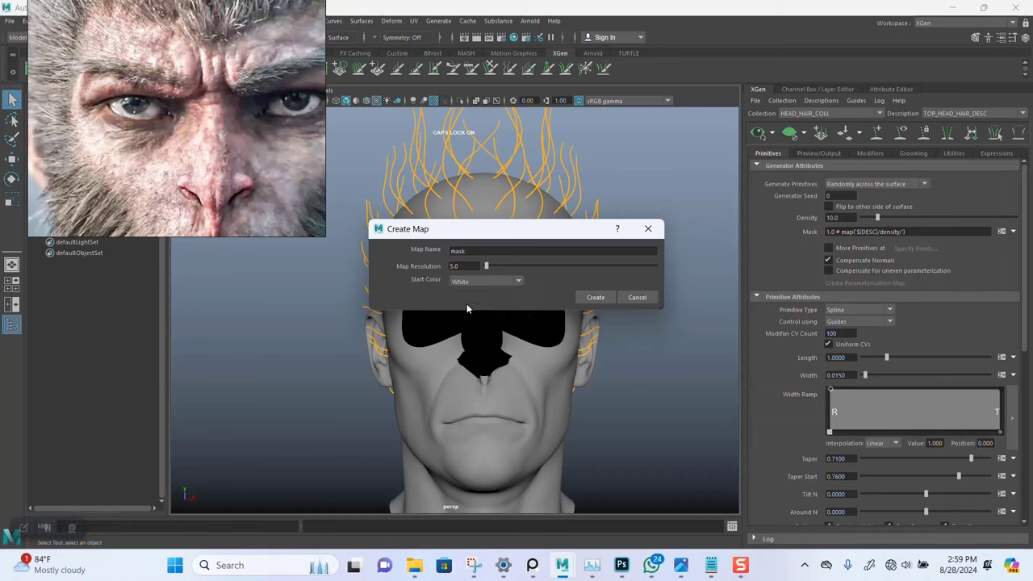
left_click_drag(475, 268, 444, 268)
left_click(473, 251)
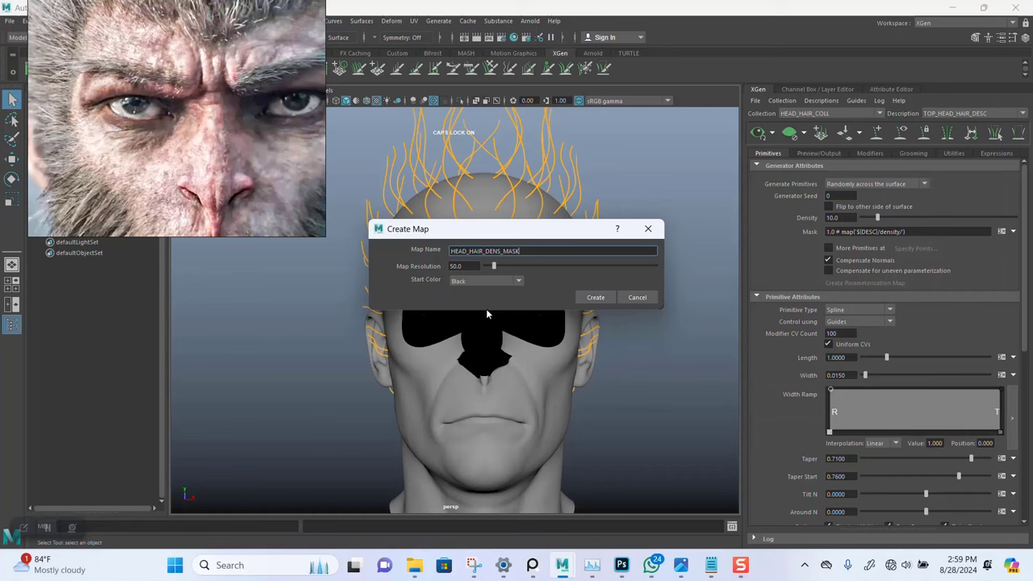
left_click(595, 297)
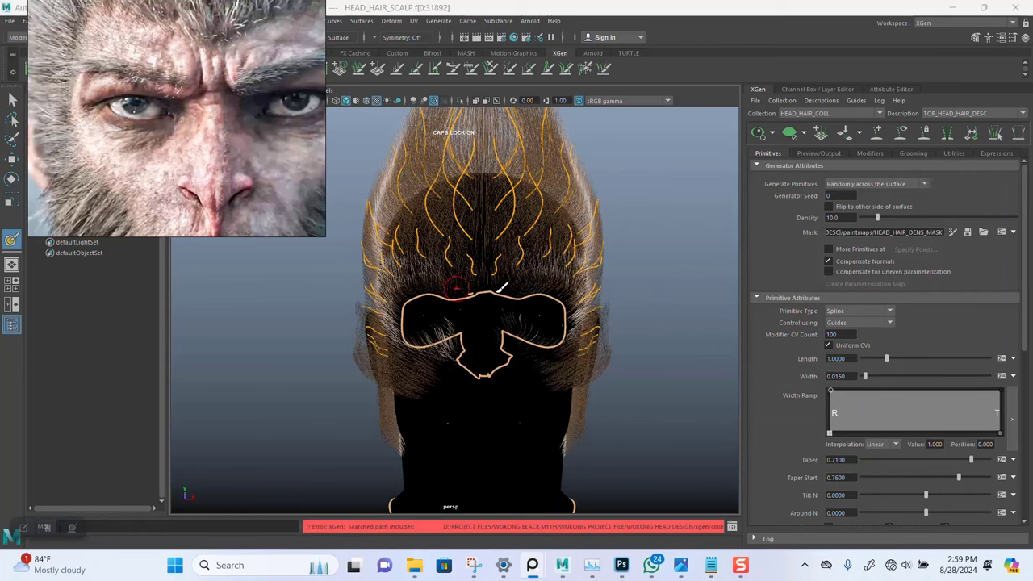
Clear the hair preview again and open the 3D Paint Tool settings, arranging them alongside the ape face reference
left_click(789, 133)
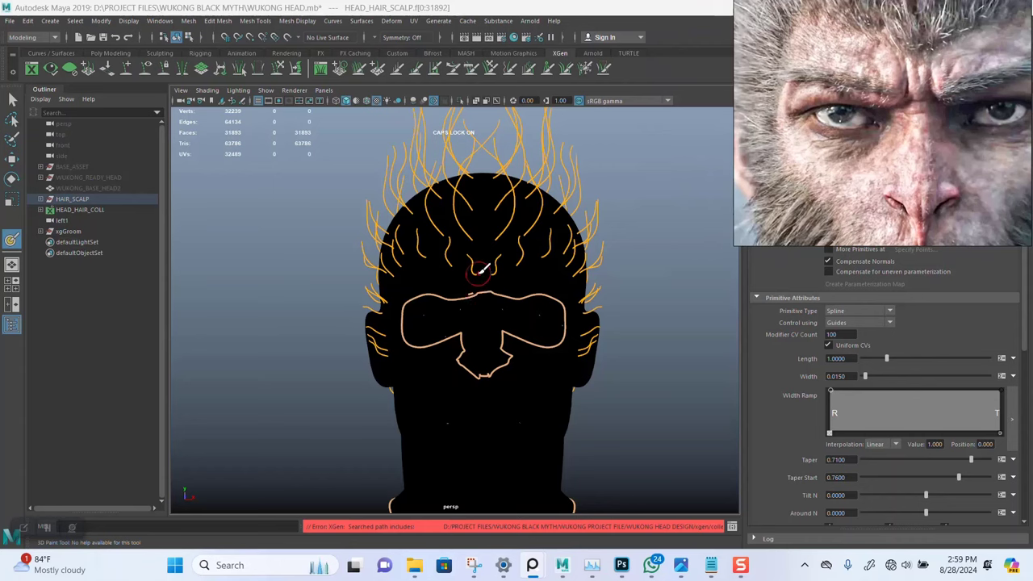
scroll(485, 274, "up", 2)
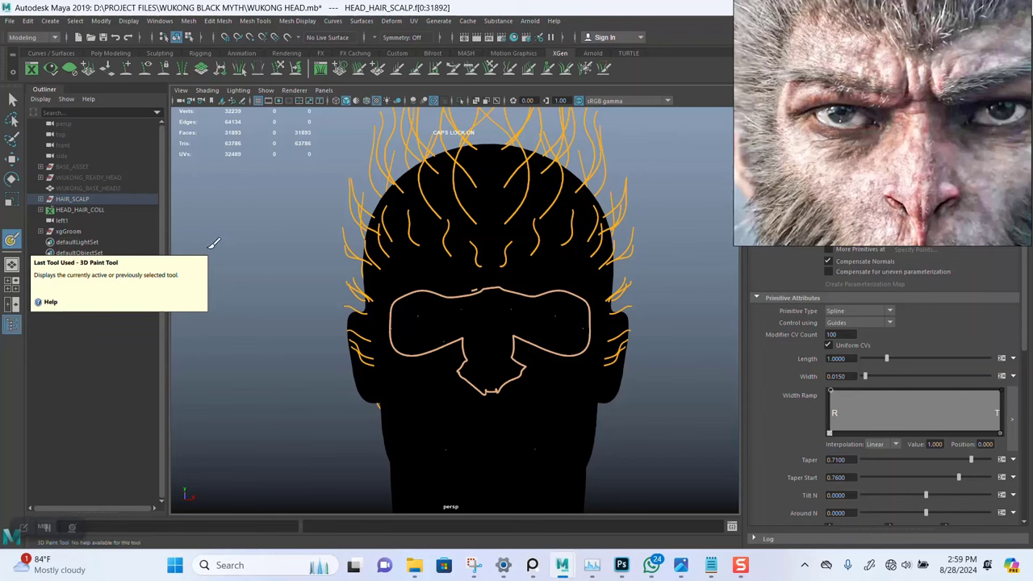
double_click(12, 240)
left_click_drag(872, 158, 650, 108)
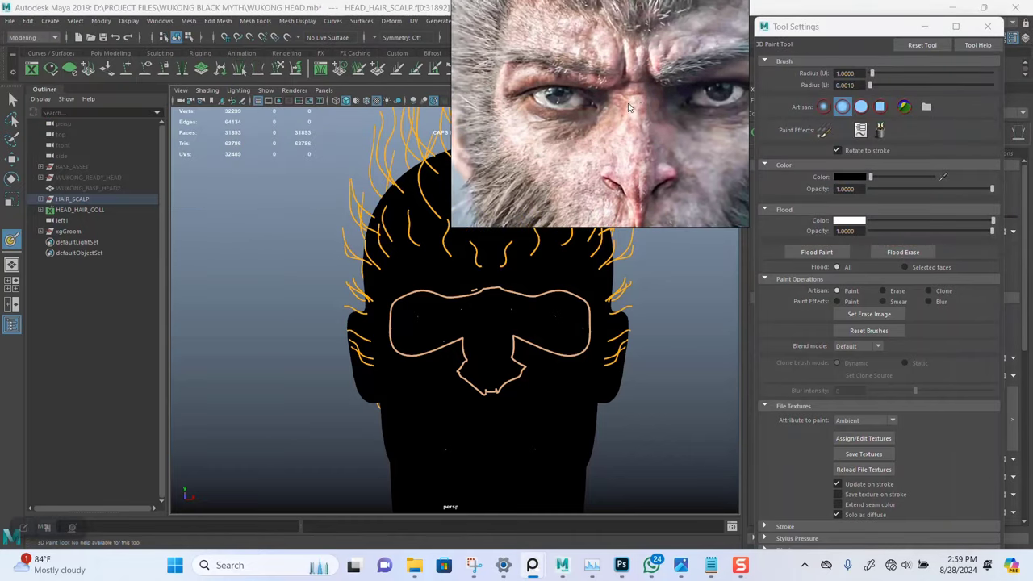
left_click_drag(848, 30, 174, 18)
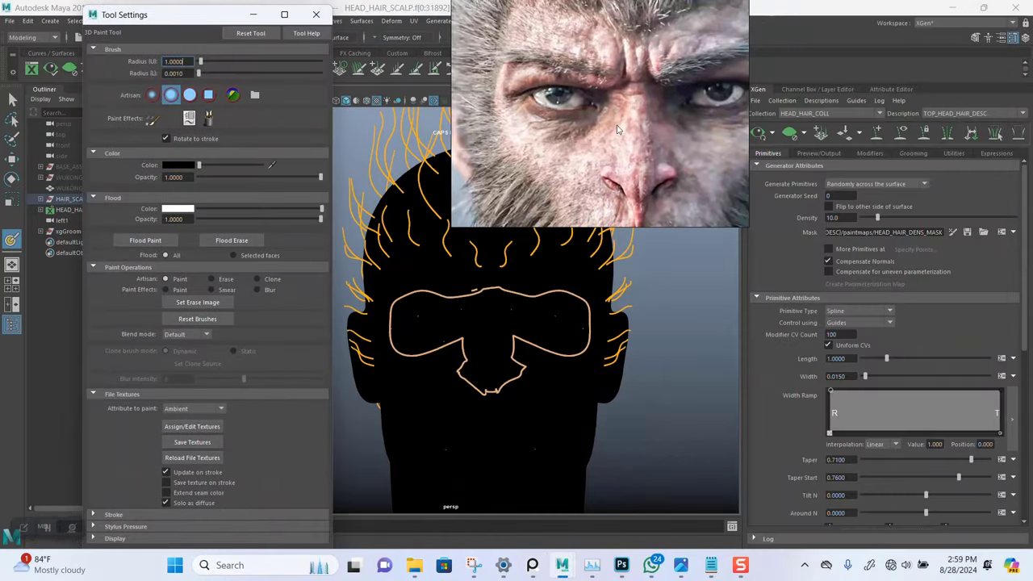
right_click_drag(619, 125, 951, 150)
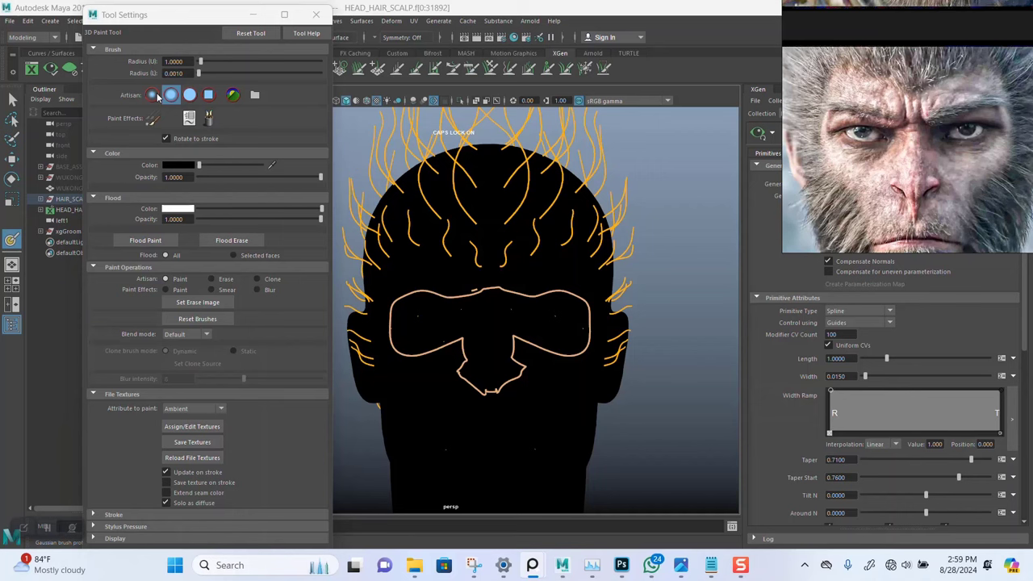
left_click_drag(174, 18, 255, 25)
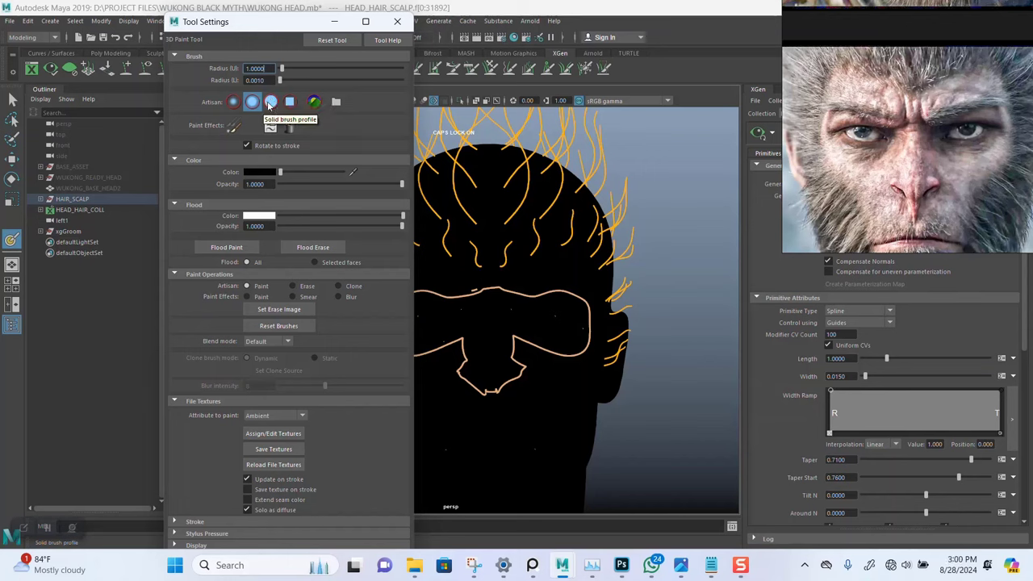
Choose the solid brush profile and set the paint color to white
left_click(270, 103)
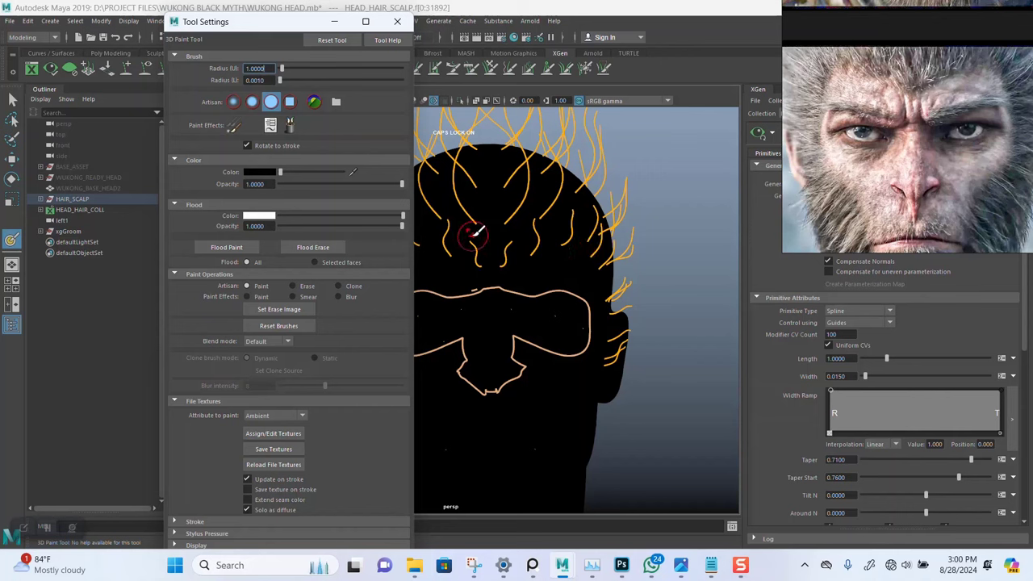
left_click(272, 102)
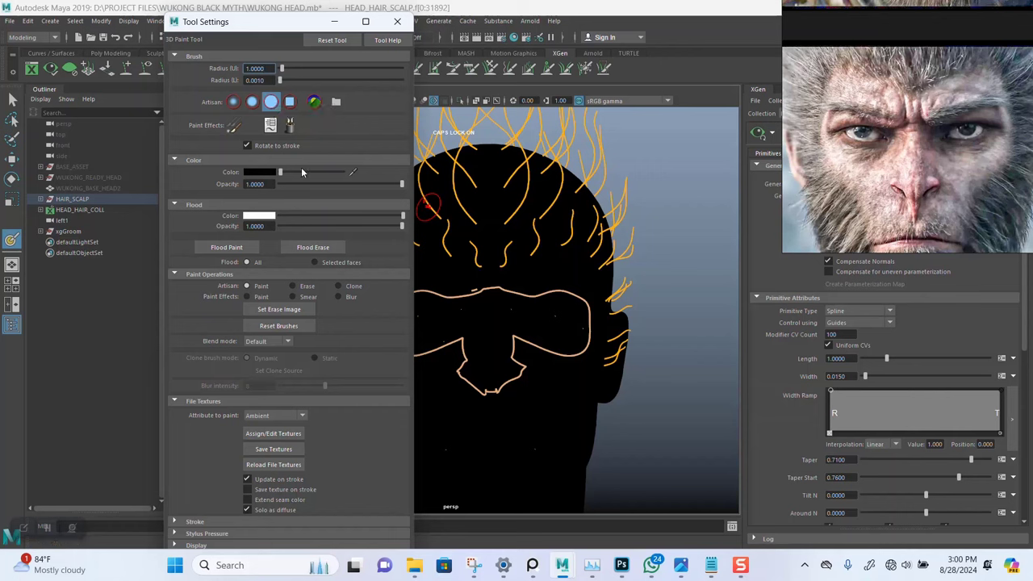
left_click_drag(281, 173, 338, 173)
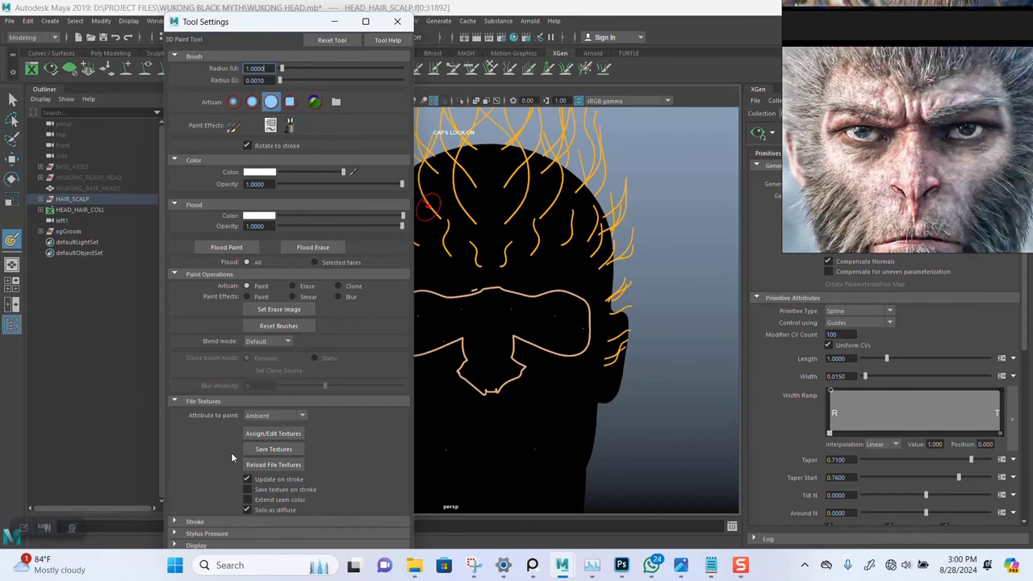
Enable stroke reflection across the X axis for the 3D Paint Tool, collapse the unneeded setting groups and minimize the settings
left_click_drag(238, 30, 213, 20)
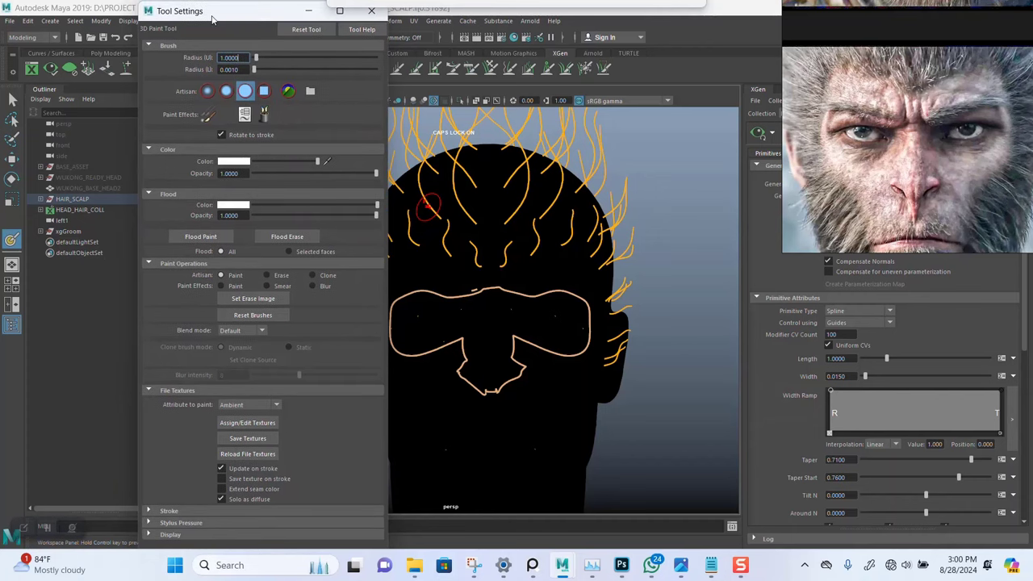
left_click(169, 512)
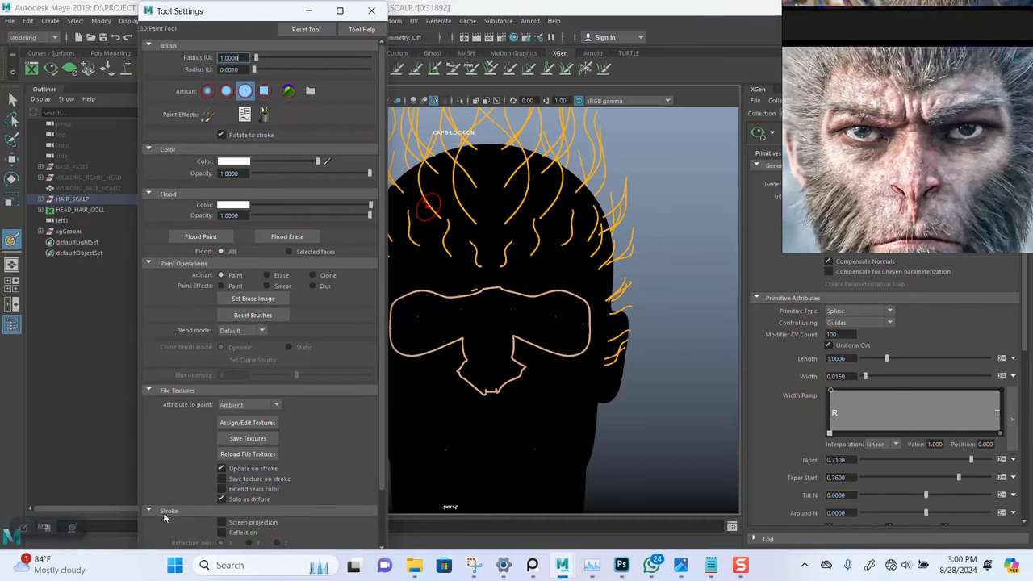
scroll(194, 500, "down", 2)
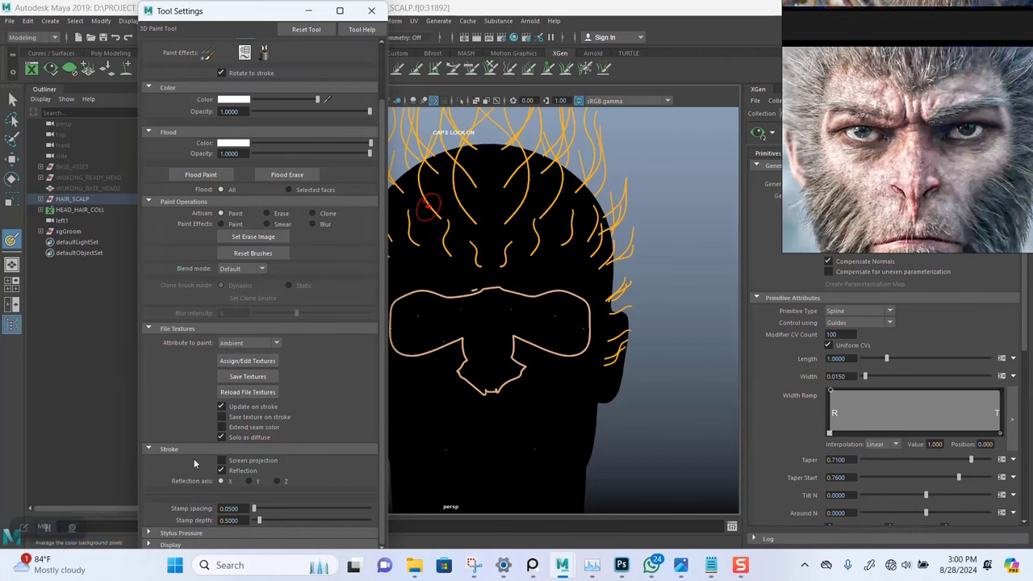
left_click(159, 535)
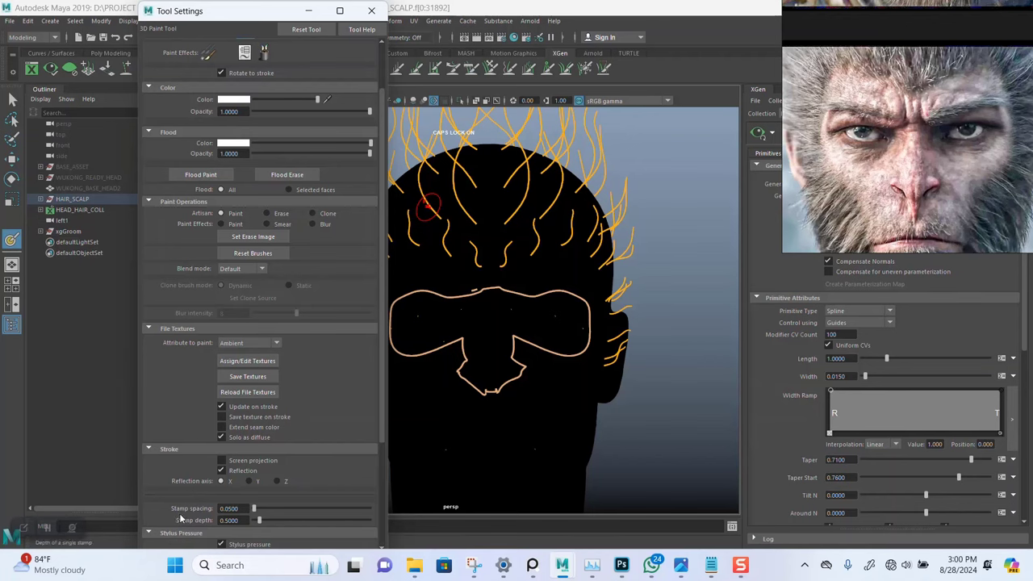
scroll(183, 482, "down", 4)
left_click(150, 398)
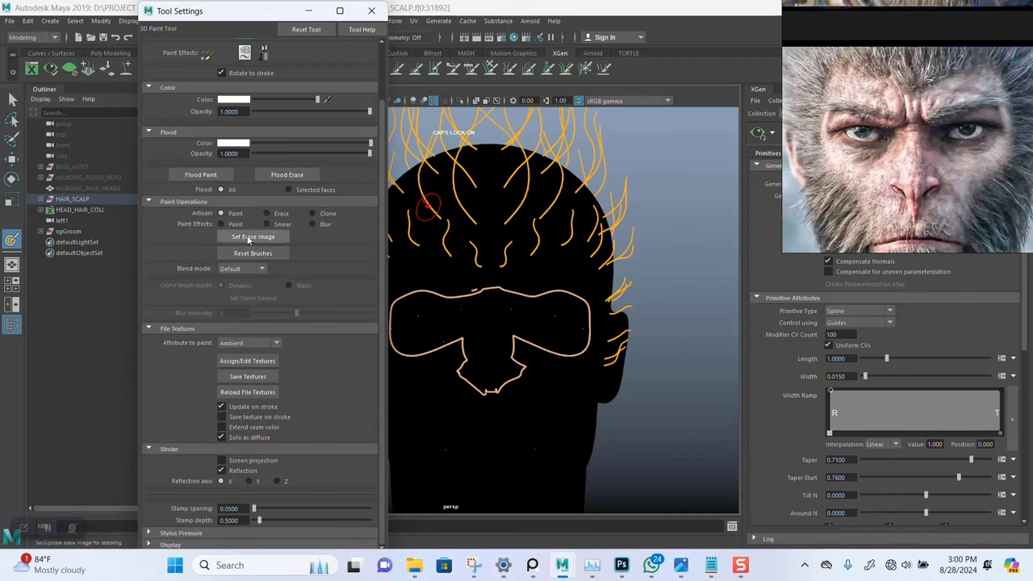
left_click(152, 201)
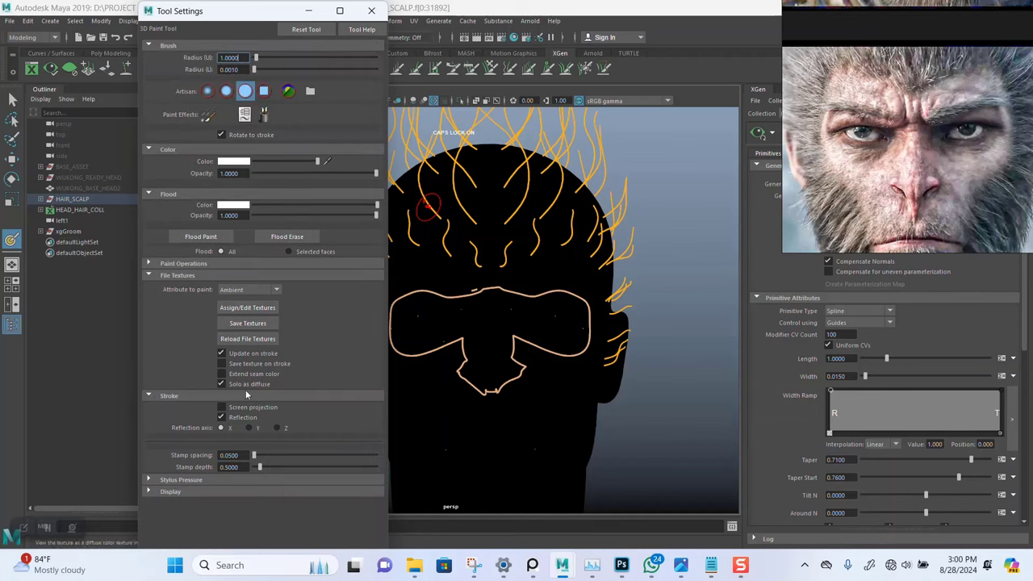
left_click(149, 396)
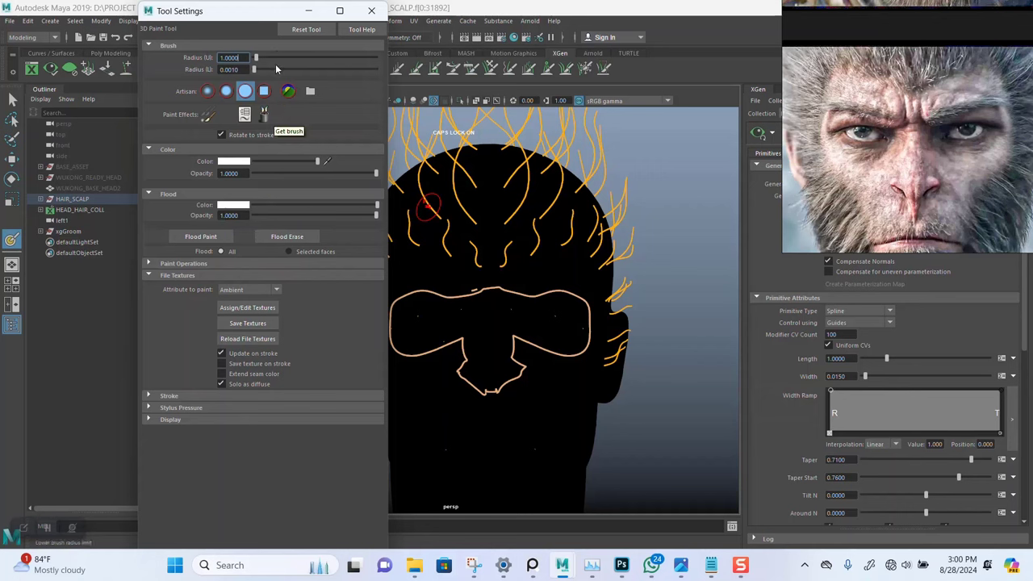
left_click(310, 15)
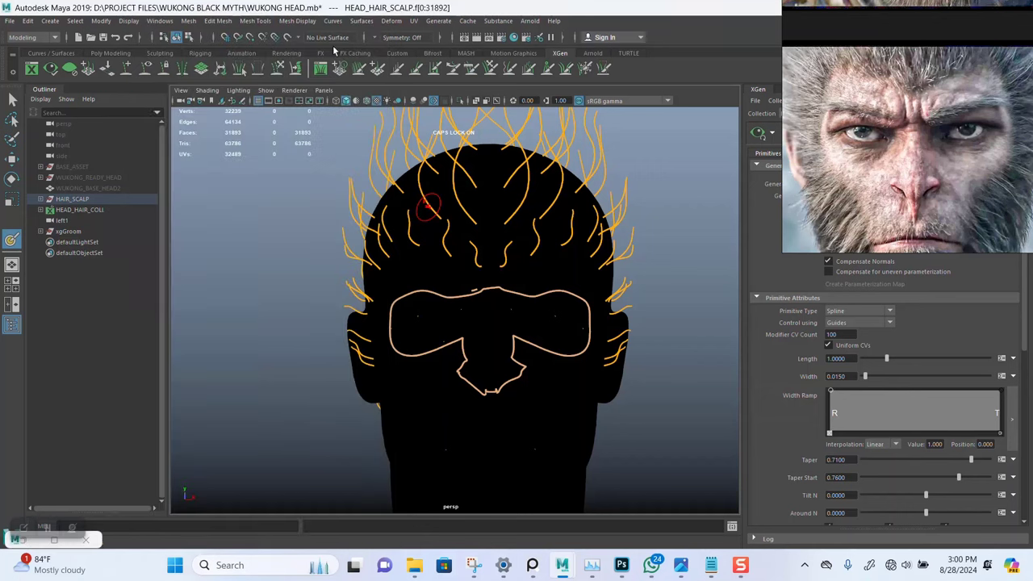
Reduce the brush size for painting the hairline and display the wireframe over the shaded scalp
scroll(545, 279, "up", 2)
scroll(545, 278, "up", 3)
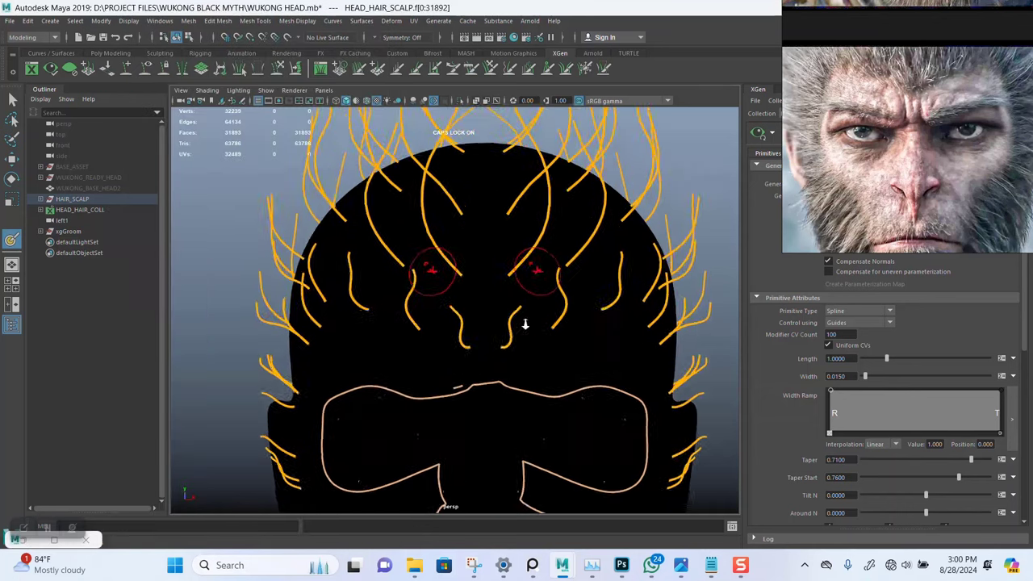
left_click_drag(527, 299, 518, 301)
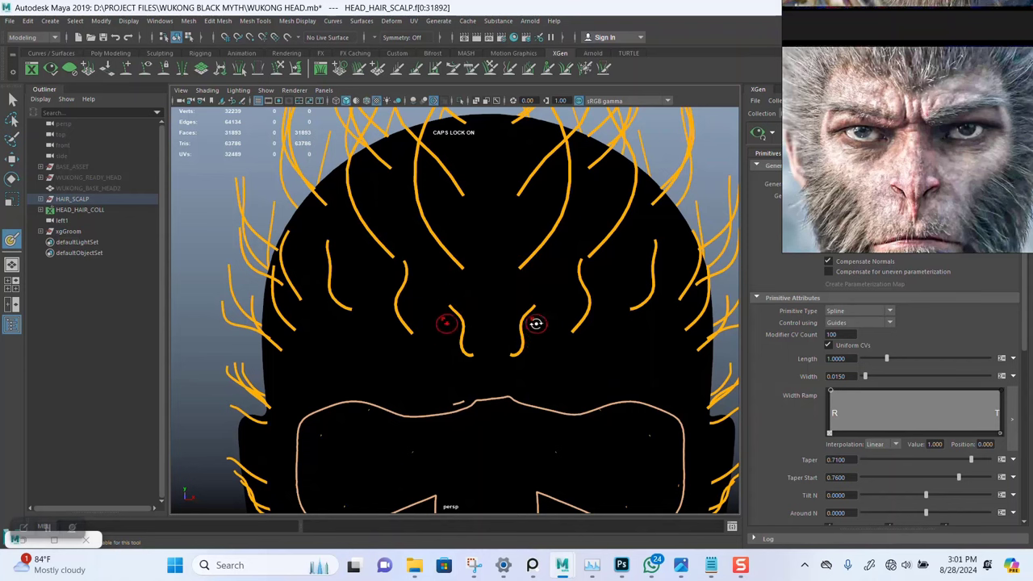
scroll(537, 324, "up", 2)
scroll(537, 324, "down", 2)
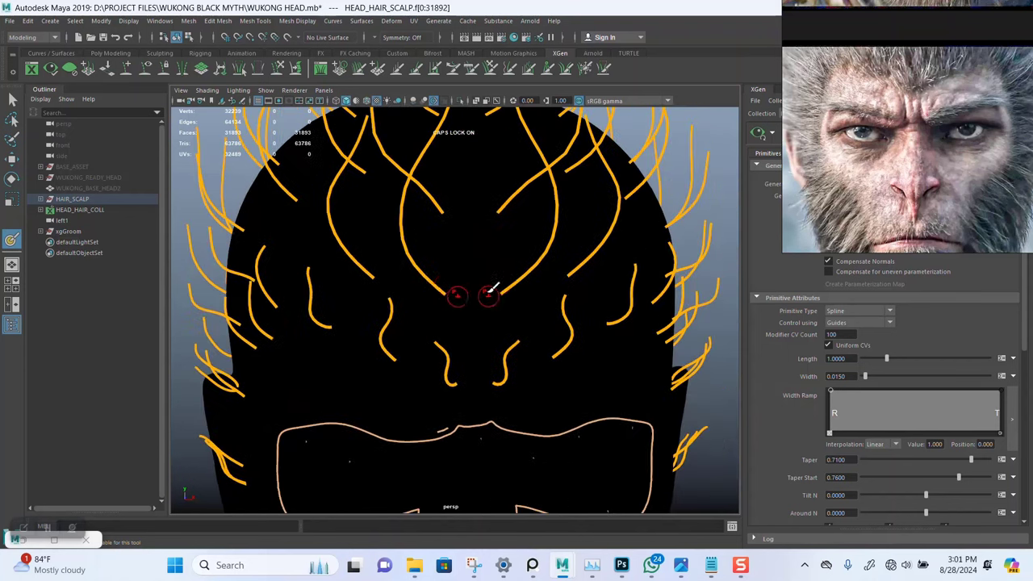
left_click(357, 100)
scroll(526, 348, "up", 3)
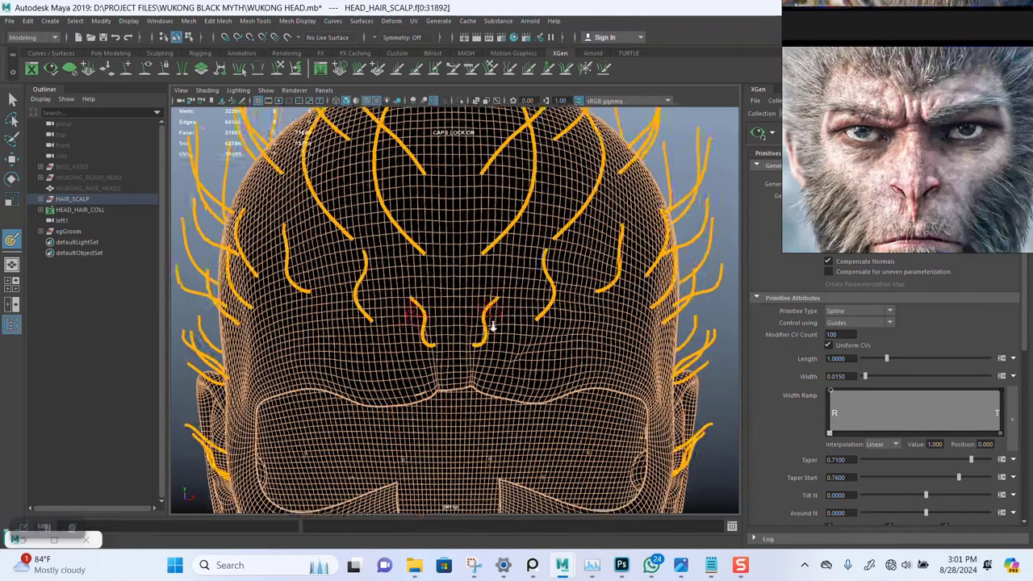
scroll(484, 345, "up", 1)
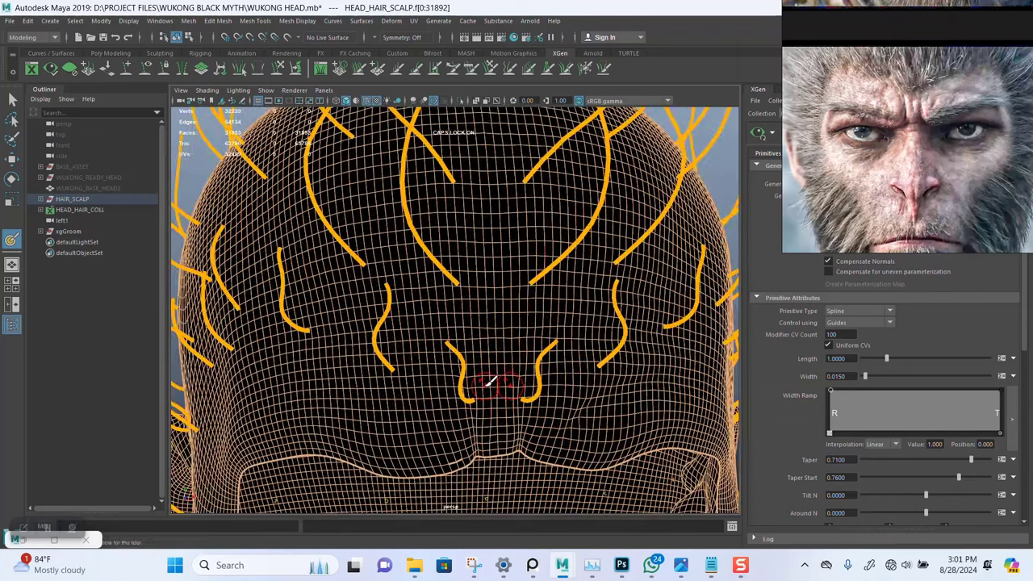
mouse_move(486, 382)
left_mouse_down()
mouse_move(397, 355)
mouse_move(379, 324)
mouse_move(431, 319)
mouse_move(387, 265)
left_mouse_up()
scroll(387, 378, "down", 3)
middle_click_drag(450, 295, 408, 291, "alt")
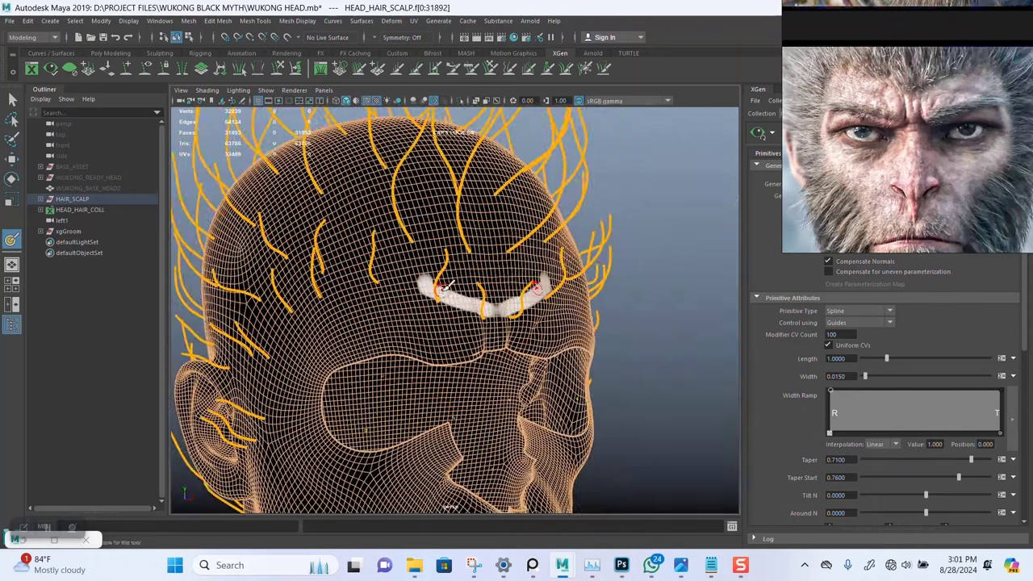
scroll(489, 300, "up", 2)
key("ctrl+z")
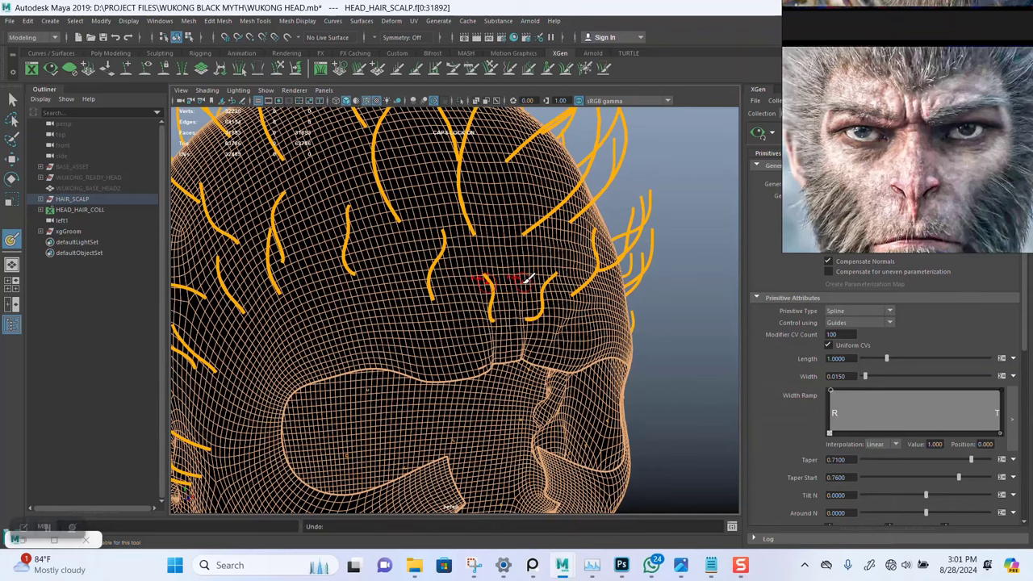
Paint a white hairline from the forehead centre over the brow, around the temple and down toward the sideburn
mouse_move(503, 299)
left_mouse_down("alt")
mouse_move(476, 319)
mouse_move(336, 266)
mouse_move(208, 249)
left_mouse_up("alt")
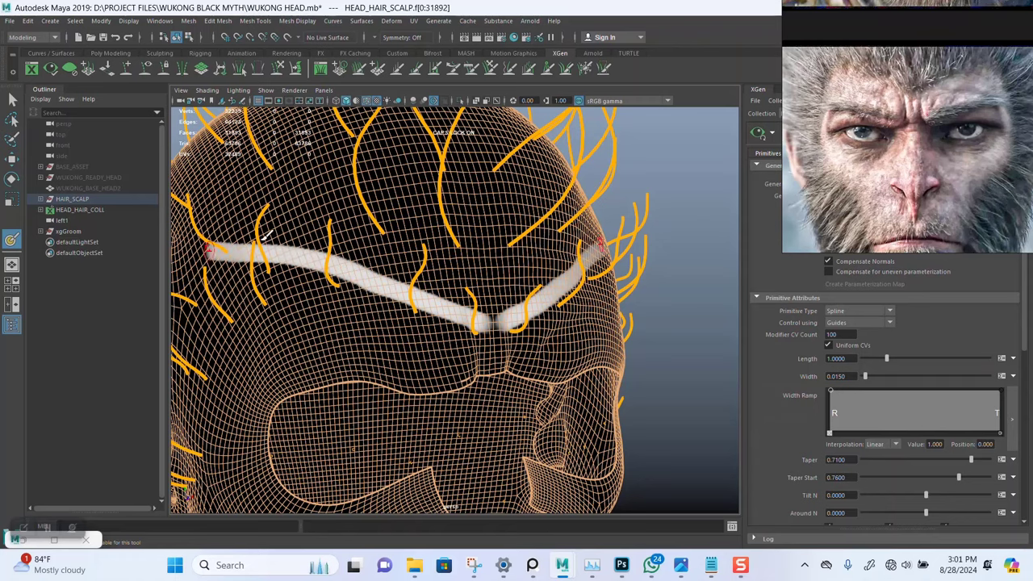
mouse_move(484, 315)
left_mouse_down("alt")
mouse_move(452, 307)
mouse_move(477, 291)
mouse_move(489, 226)
left_mouse_up("alt")
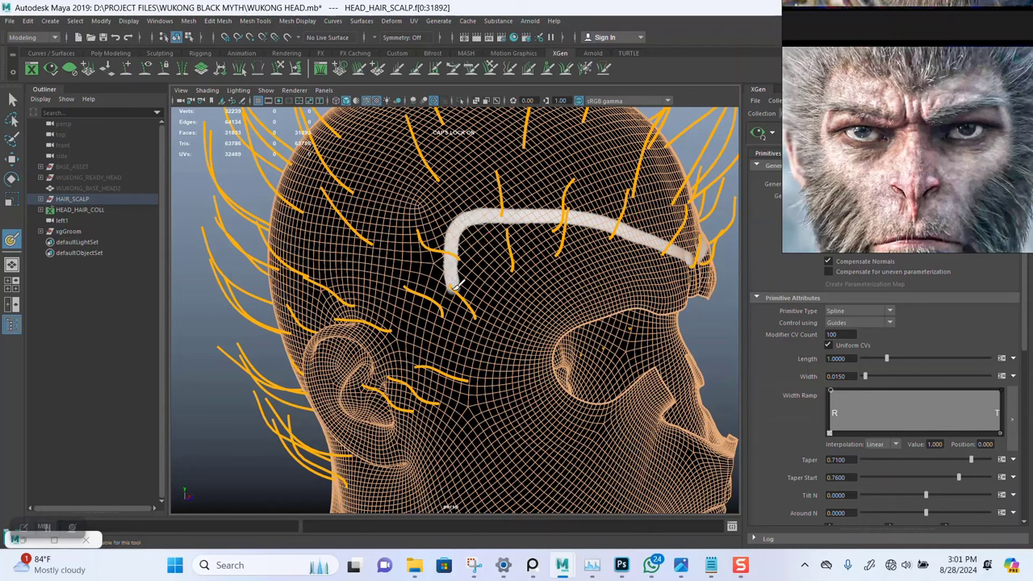
left_click_drag(476, 340, 432, 416)
Continue the white hairline up around the ear, down behind it and across the nape
mouse_move(242, 372)
left_mouse_down("alt")
mouse_move(442, 345)
mouse_move(481, 386)
mouse_move(436, 289)
left_mouse_up("alt")
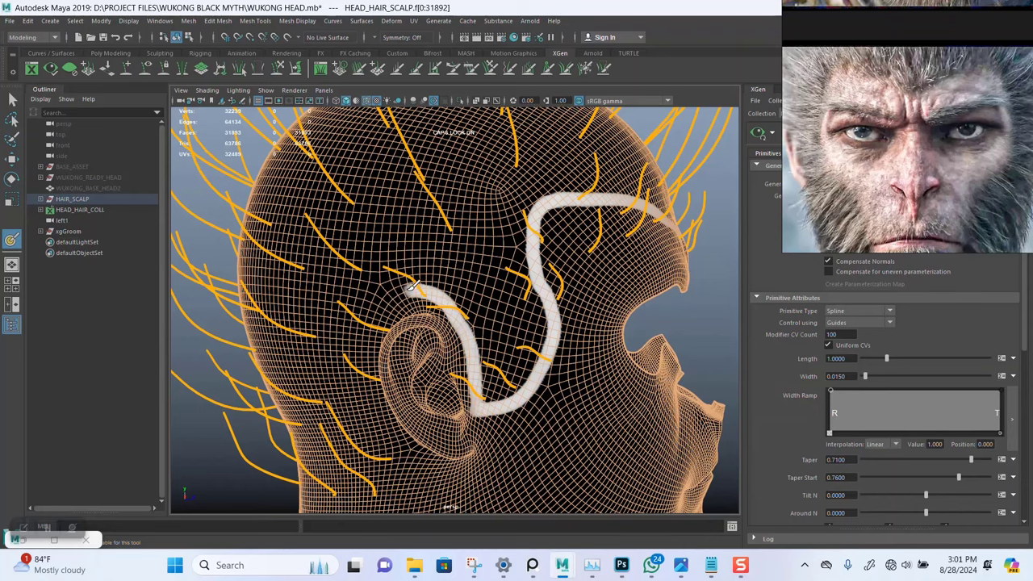
mouse_move(398, 319)
left_mouse_down("alt")
mouse_move(481, 327)
mouse_move(499, 283)
left_mouse_up("alt")
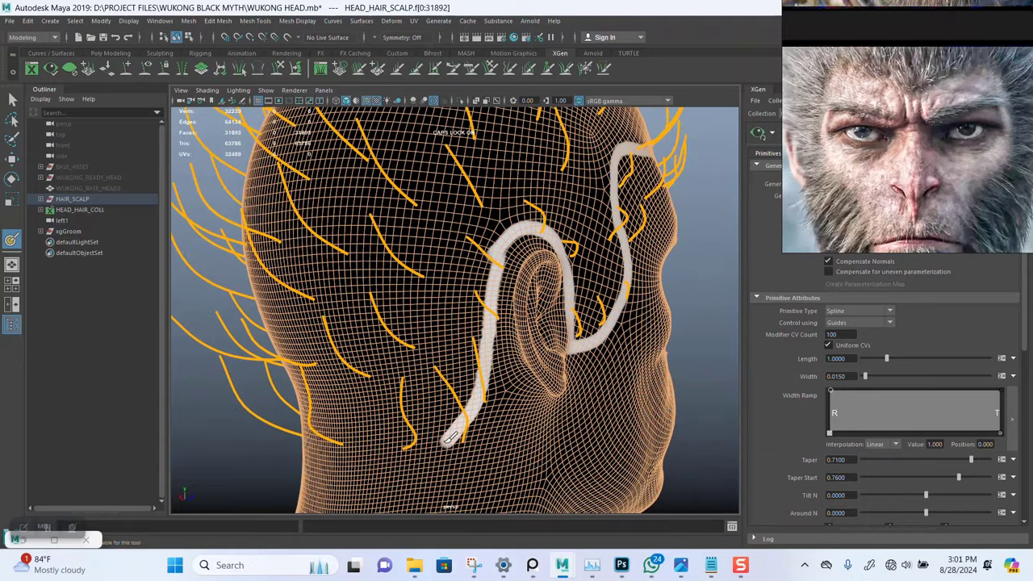
left_click_drag(422, 449, 377, 456)
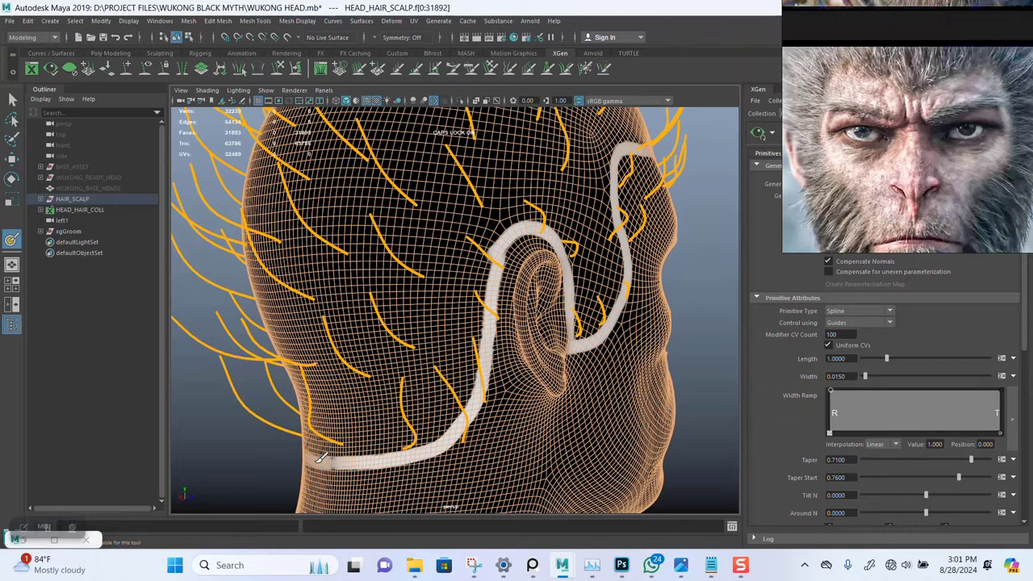
Close the gap in the hairline at the forehead centre and even out the faint stretch near the temple
mouse_move(309, 418)
left_mouse_down("alt")
mouse_move(465, 347)
mouse_move(420, 318)
mouse_move(483, 300)
mouse_move(457, 313)
left_mouse_up("alt")
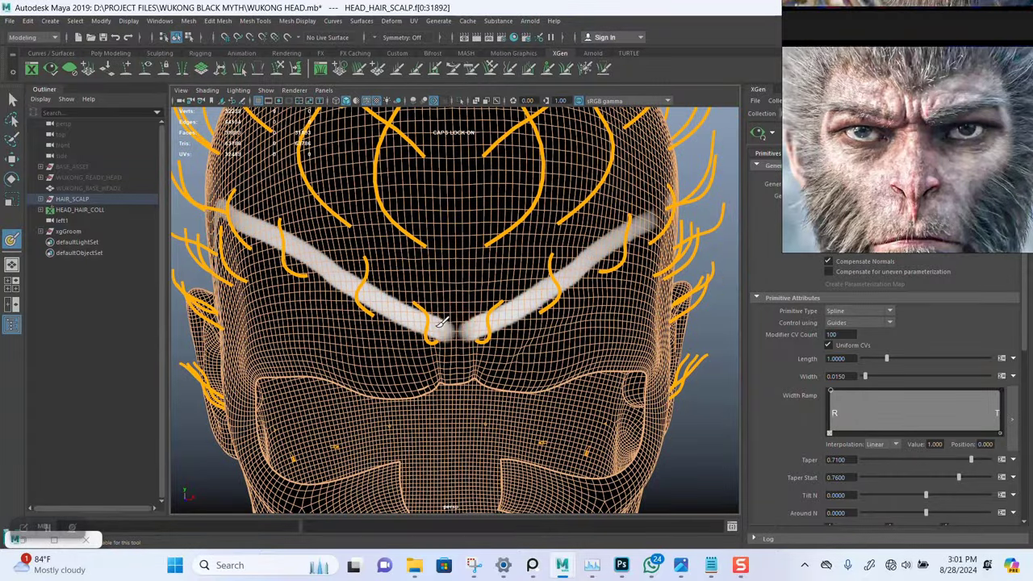
mouse_move(536, 301)
left_mouse_down("alt")
mouse_move(393, 271)
mouse_move(472, 277)
mouse_move(488, 231)
left_mouse_up("alt")
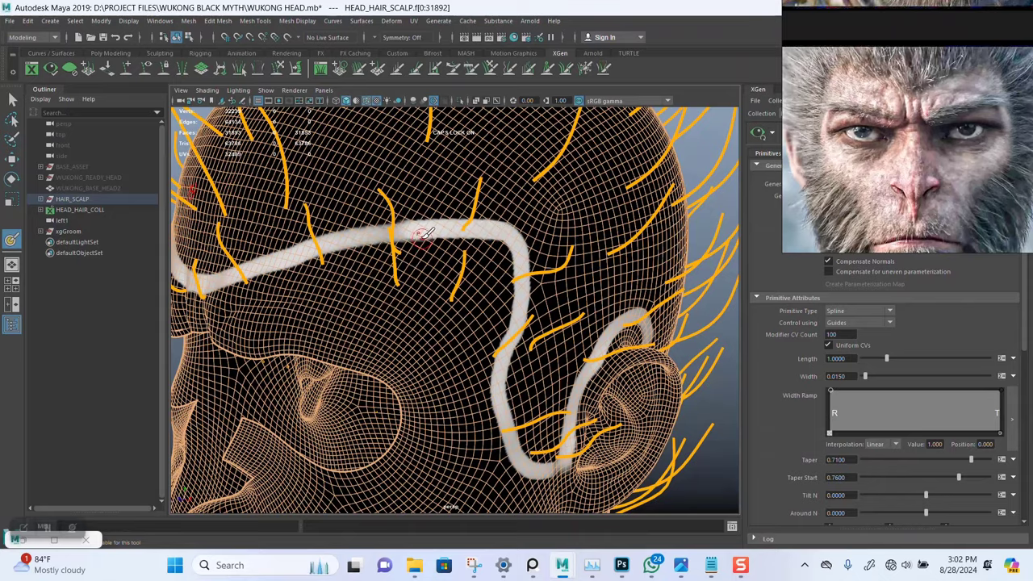
mouse_move(426, 235)
left_mouse_down("alt")
mouse_move(548, 240)
mouse_move(464, 274)
mouse_move(432, 252)
mouse_move(446, 330)
mouse_move(360, 309)
left_mouse_up("alt")
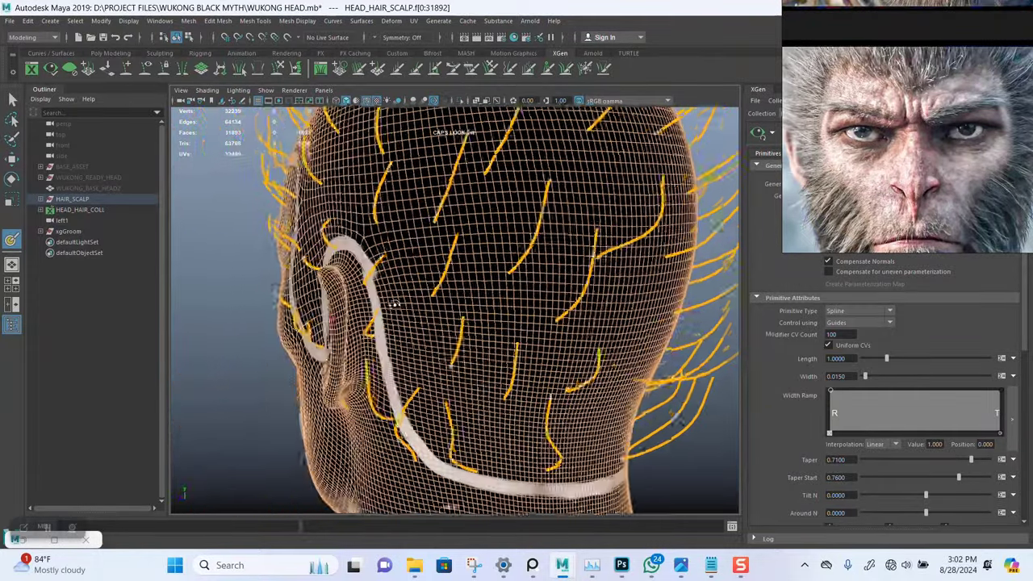
mouse_move(459, 317)
left_mouse_down("alt")
mouse_move(494, 295)
mouse_move(501, 274)
mouse_move(455, 270)
mouse_move(565, 259)
left_mouse_up("alt")
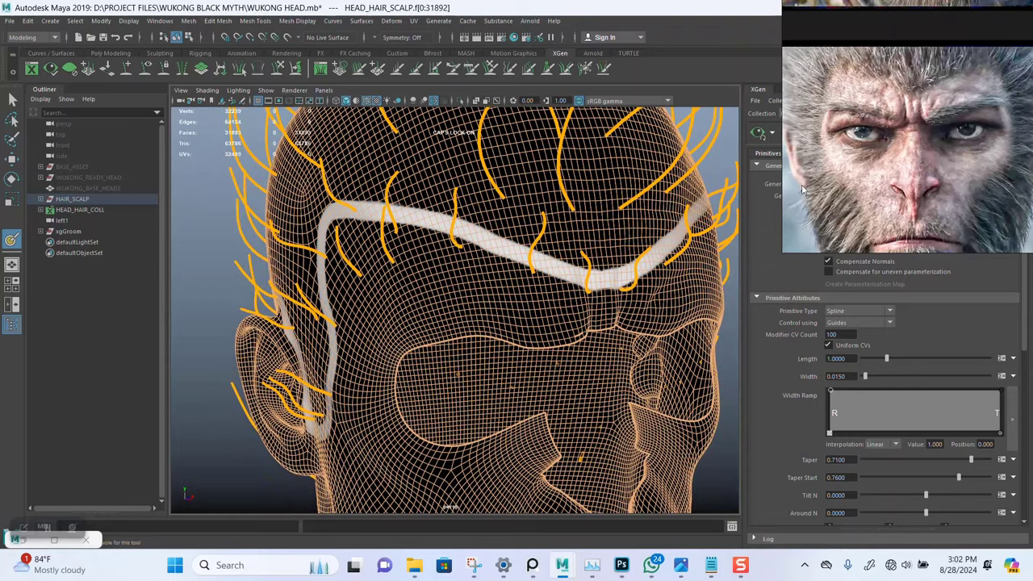
Bring up the armoured Wukong reference image and frame his face to examine the hairline and sideburns
scroll(801, 190, "down", 5)
middle_click_drag(900, 16, 881, 107)
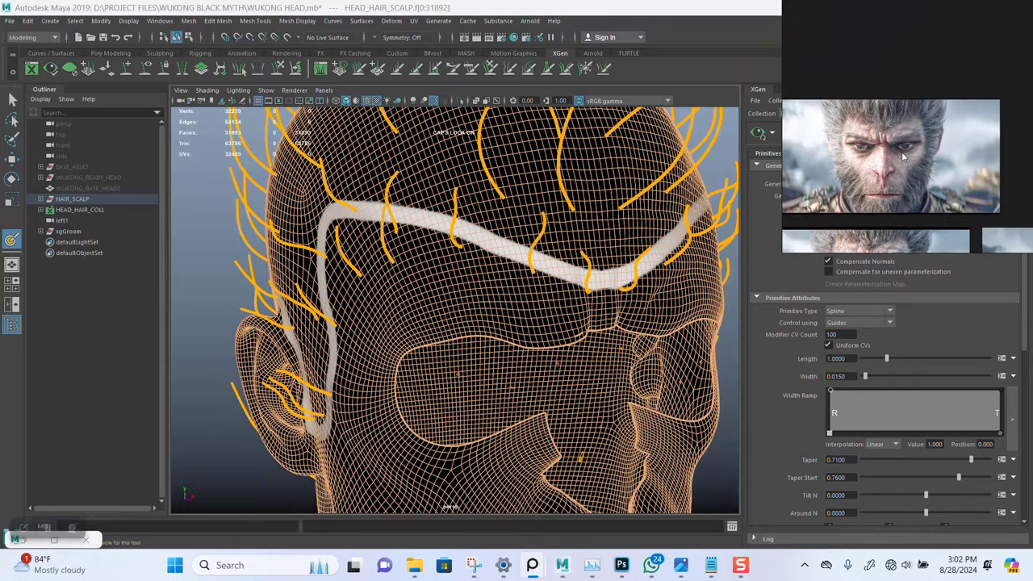
scroll(903, 157, "down", 4)
middle_click_drag(937, 150, 873, 98)
scroll(923, 155, "up", 9)
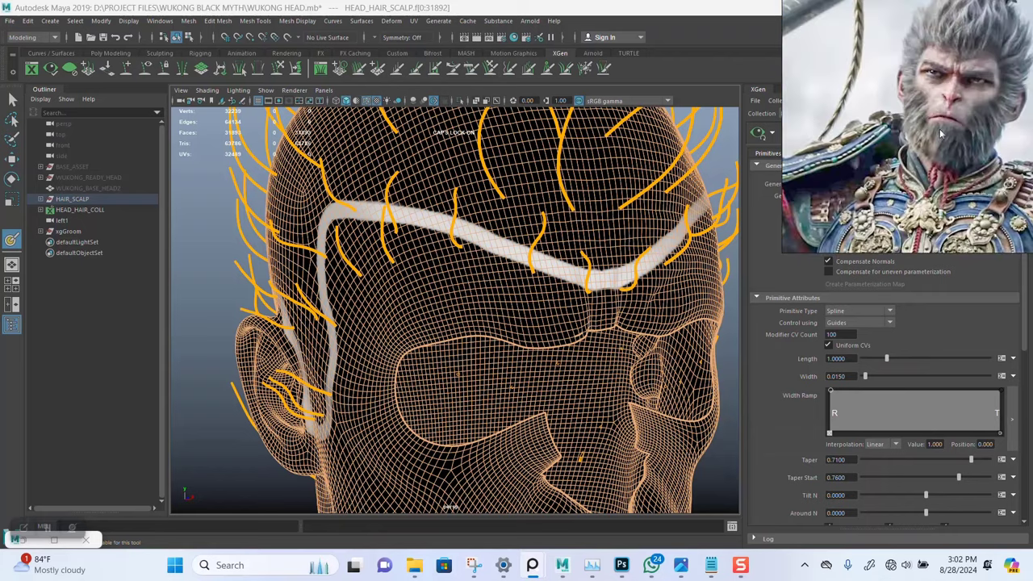
middle_click_drag(944, 82, 936, 101)
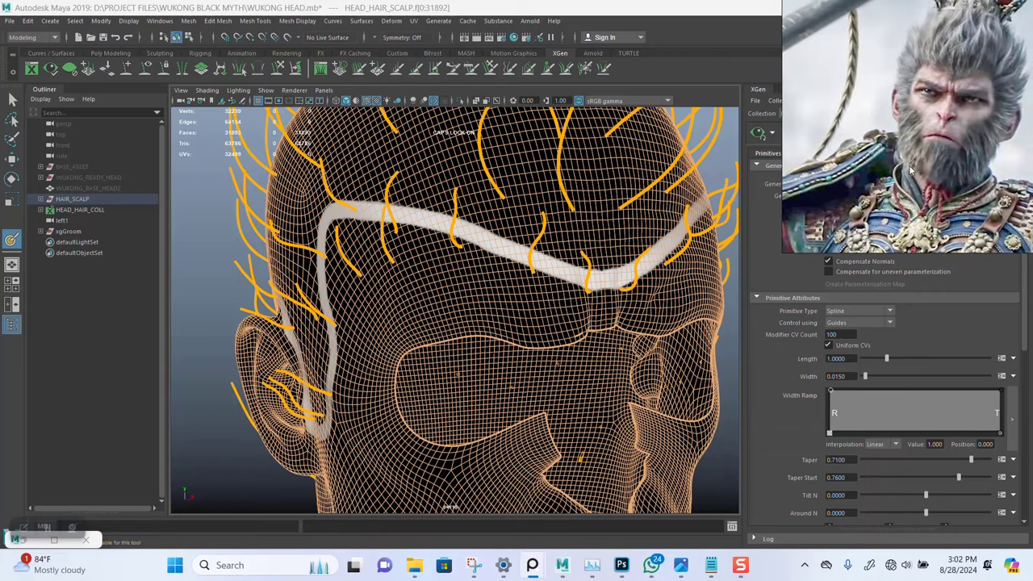
Thicken the white outline at the temple and fill a broad white band across the forehead above the hairline
left_click_drag(569, 250, 525, 251, "alt")
scroll(533, 267, "down", 4)
mouse_move(524, 250)
right_mouse_down("alt")
mouse_move(541, 277)
mouse_move(564, 239)
right_mouse_up("alt")
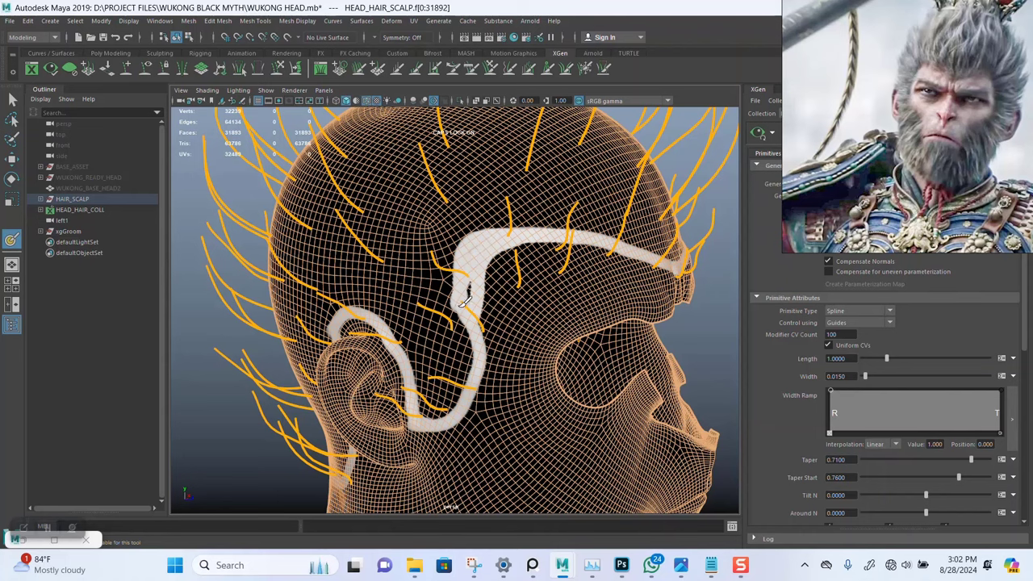
mouse_move(467, 260)
left_mouse_down("alt")
mouse_move(434, 208)
mouse_move(473, 221)
mouse_move(461, 267)
mouse_move(449, 255)
left_mouse_up("alt")
mouse_move(311, 219)
left_mouse_down()
mouse_move(355, 266)
mouse_move(440, 323)
mouse_move(484, 305)
mouse_move(222, 182)
mouse_move(531, 238)
mouse_move(488, 212)
mouse_move(199, 173)
left_mouse_up()
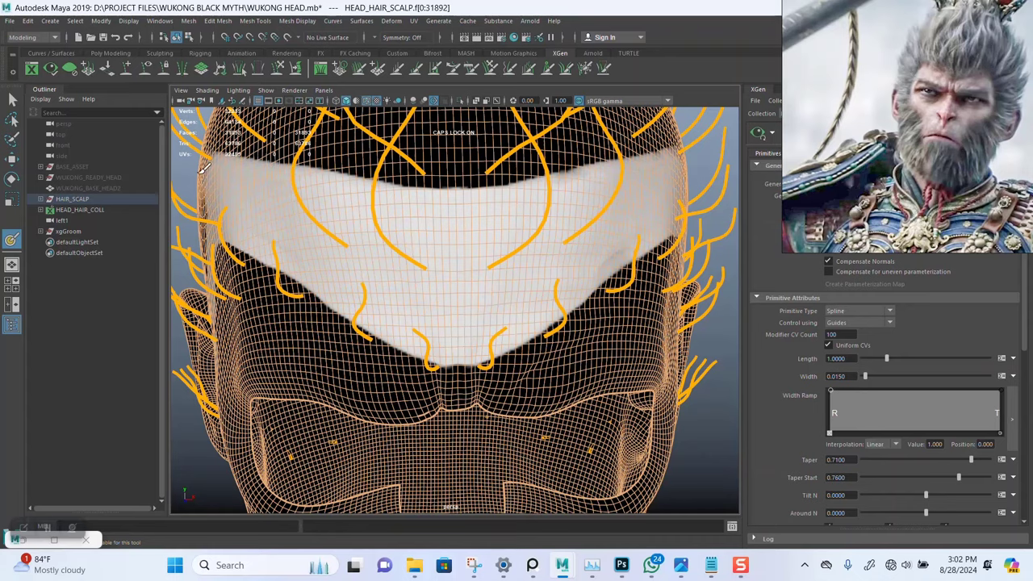
Fill the temple and the sideburn area in front of the ear with white
scroll(443, 193, "down", 3)
left_click_drag(443, 185, 630, 212, "alt")
middle_click_drag(517, 221, 533, 189, "alt")
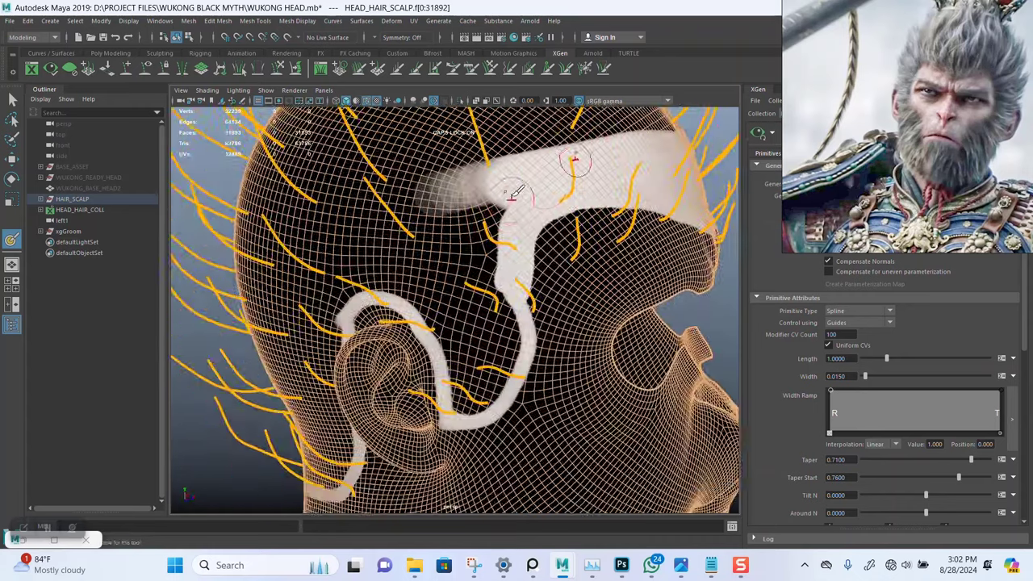
mouse_move(519, 194)
left_mouse_down()
mouse_move(498, 219)
mouse_move(500, 363)
mouse_move(462, 397)
mouse_move(475, 394)
left_mouse_up()
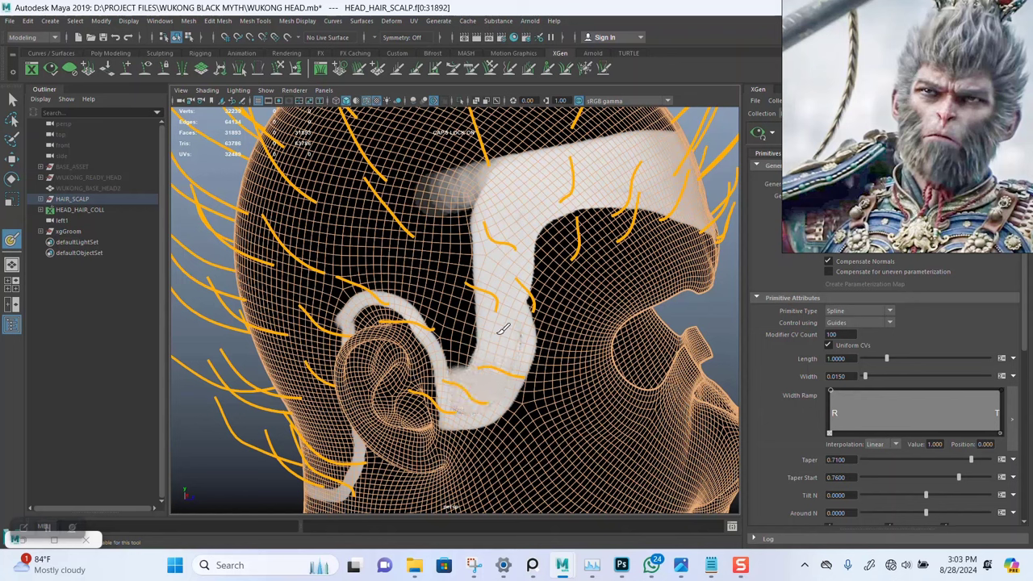
mouse_move(502, 330)
left_mouse_down()
mouse_move(478, 347)
mouse_move(457, 326)
left_mouse_up()
mouse_move(443, 271)
left_mouse_down()
mouse_move(467, 270)
mouse_move(482, 174)
left_mouse_up()
left_click_drag(428, 272, 443, 312)
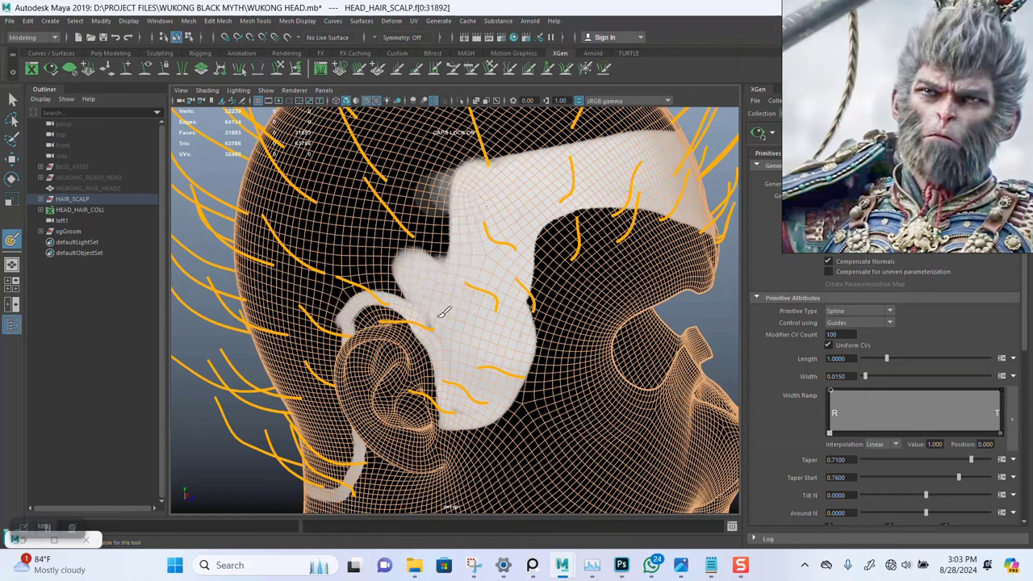
Fill the area above and behind the ear and across the nape with white, inside the hairline outline
mouse_move(416, 275)
left_mouse_down()
mouse_move(367, 263)
mouse_move(404, 277)
mouse_move(456, 192)
mouse_move(418, 236)
mouse_move(422, 174)
mouse_move(391, 257)
mouse_move(432, 152)
mouse_move(355, 287)
left_mouse_up()
mouse_move(363, 280)
left_mouse_down("alt")
mouse_move(512, 226)
mouse_move(530, 194)
mouse_move(499, 254)
mouse_move(472, 386)
mouse_move(449, 430)
left_mouse_up("alt")
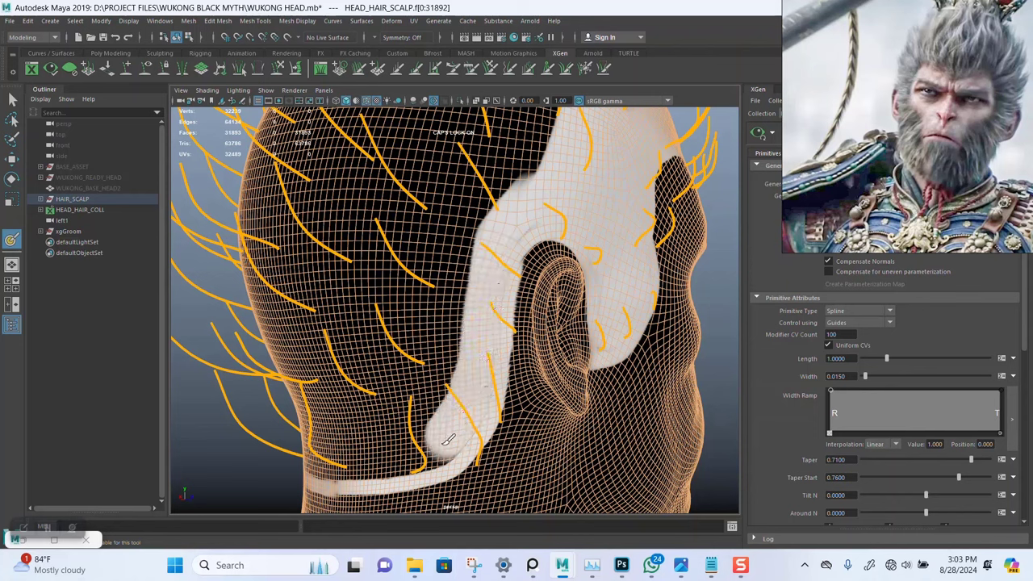
mouse_move(403, 454)
left_mouse_down()
mouse_move(374, 456)
mouse_move(420, 344)
mouse_move(478, 402)
left_mouse_up()
mouse_move(513, 382)
left_mouse_down()
mouse_move(455, 408)
mouse_move(385, 409)
left_mouse_up()
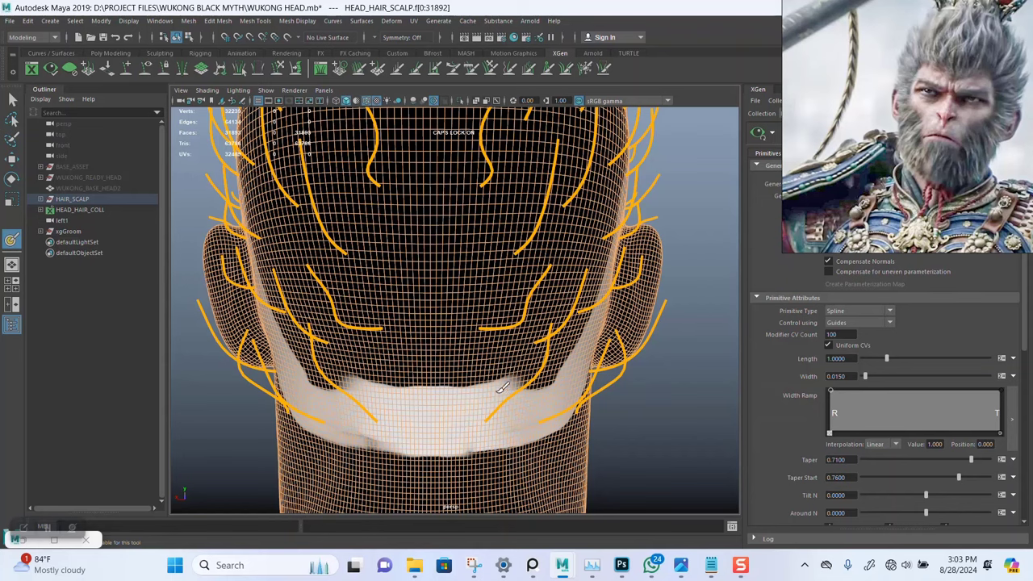
right_click_drag(502, 388, 421, 339, "alt")
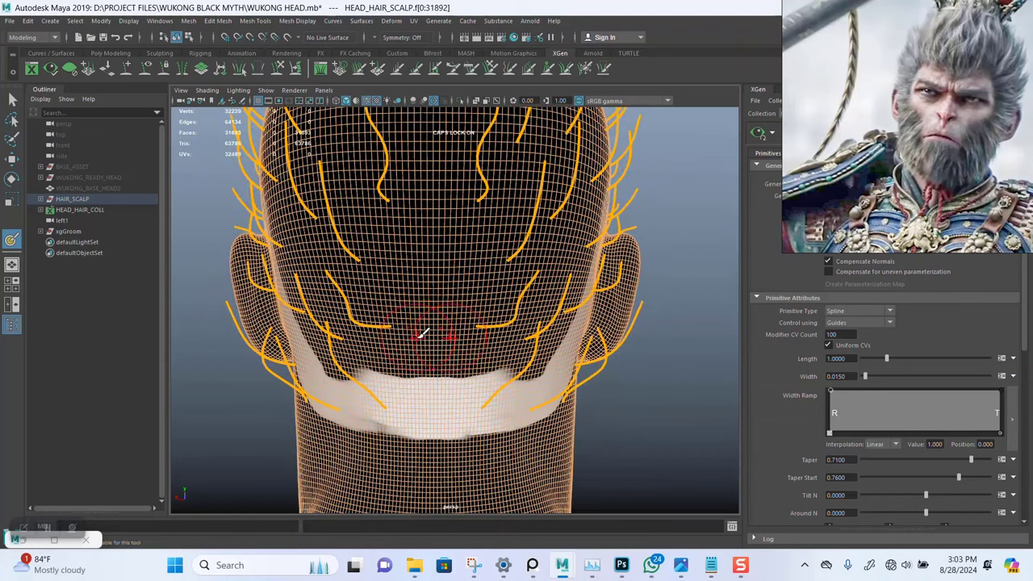
Paint the back and sides of the scalp solid white up to the existing hairline band
left_click_drag(424, 334, 477, 335, "alt")
mouse_move(543, 364)
left_mouse_down()
mouse_move(380, 367)
mouse_move(342, 255)
mouse_move(355, 192)
mouse_move(522, 343)
mouse_move(543, 298)
mouse_move(389, 262)
mouse_move(559, 235)
mouse_move(509, 213)
left_mouse_up()
mouse_move(509, 213)
left_mouse_down("alt")
mouse_move(498, 223)
mouse_move(510, 311)
left_mouse_up("alt")
mouse_move(510, 314)
left_mouse_down()
mouse_move(549, 288)
mouse_move(323, 242)
mouse_move(598, 212)
mouse_move(492, 189)
mouse_move(353, 182)
mouse_move(512, 221)
mouse_move(590, 325)
mouse_move(466, 309)
mouse_move(508, 317)
mouse_move(694, 259)
mouse_move(670, 202)
mouse_move(363, 242)
mouse_move(601, 223)
mouse_move(573, 202)
mouse_move(412, 207)
left_mouse_up()
left_click_drag(565, 212, 352, 363, "alt")
mouse_move(557, 293)
left_mouse_down()
mouse_move(569, 330)
mouse_move(507, 389)
left_mouse_up()
mouse_move(450, 358)
left_mouse_down()
mouse_move(581, 275)
mouse_move(347, 250)
mouse_move(495, 218)
mouse_move(504, 226)
left_mouse_up()
Undo the last stroke near the ear and fill the remaining unpainted gaps on the crown with white
mouse_move(496, 295)
left_mouse_down("alt")
mouse_move(503, 279)
mouse_move(565, 248)
mouse_move(499, 263)
mouse_move(521, 272)
left_mouse_up("alt")
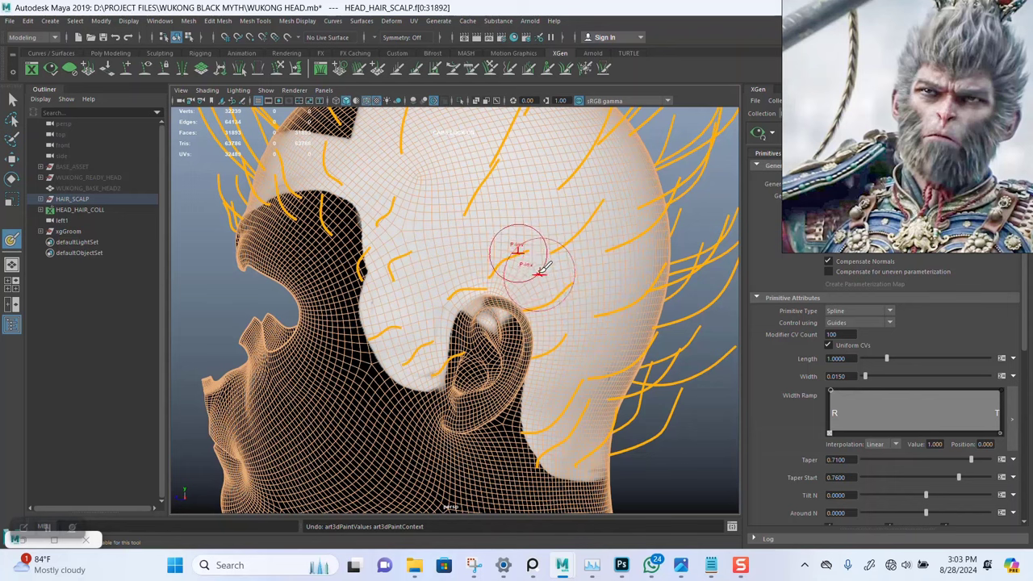
key("ctrl+z")
left_click_drag(543, 260, 606, 198, "alt")
mouse_move(529, 211)
left_mouse_down()
mouse_move(408, 242)
mouse_move(549, 179)
mouse_move(350, 238)
mouse_move(364, 218)
mouse_move(512, 171)
mouse_move(555, 227)
left_mouse_up()
left_click_drag(539, 166, 528, 163, "alt")
mouse_move(450, 145)
left_mouse_down()
mouse_move(430, 214)
mouse_move(323, 274)
mouse_move(460, 236)
left_mouse_up()
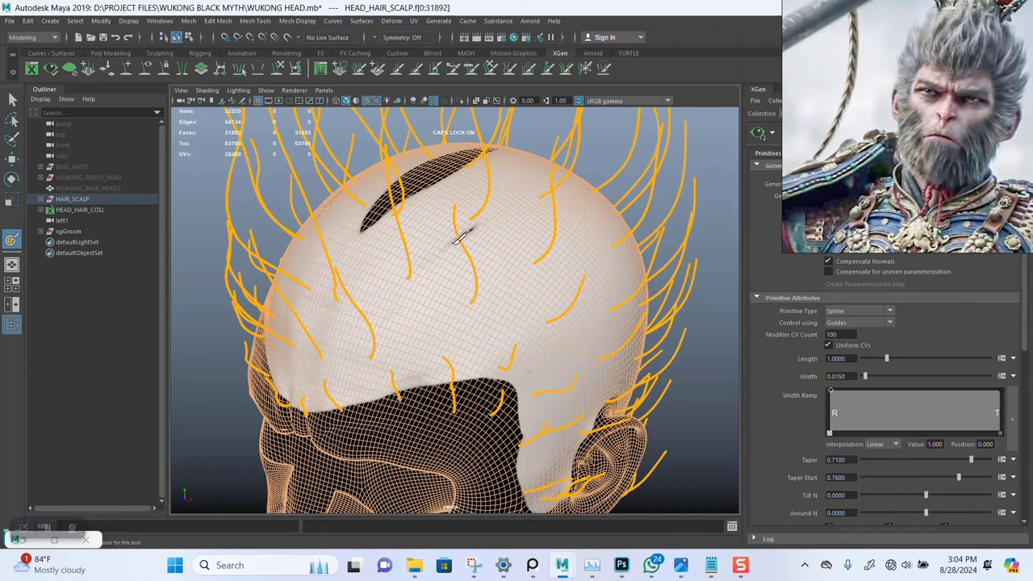
left_click_drag(466, 154, 384, 203)
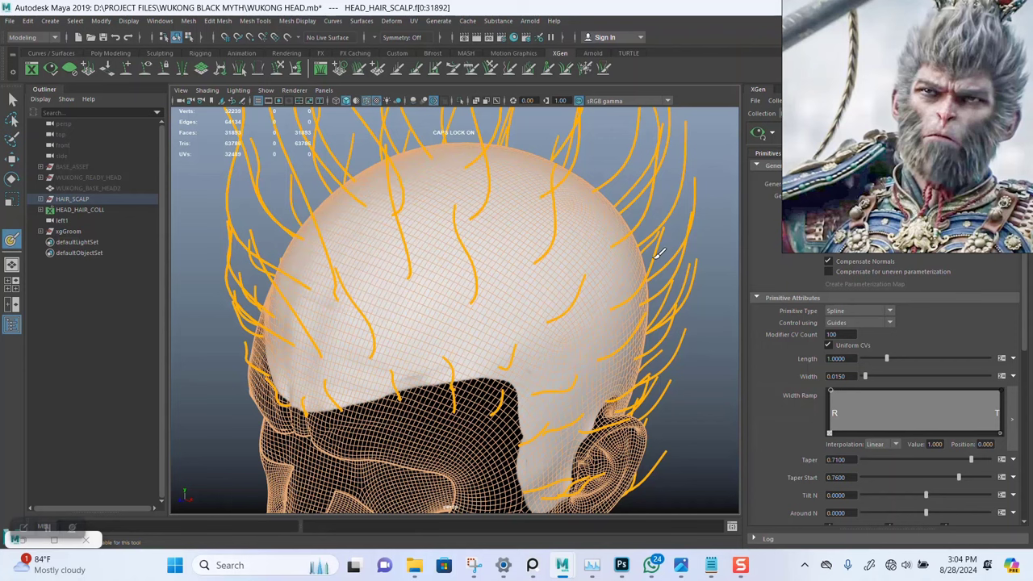
Move the reference image aside, save the painted density mask and undo the stray dab on the temple
left_click_drag(884, 212, 711, 105)
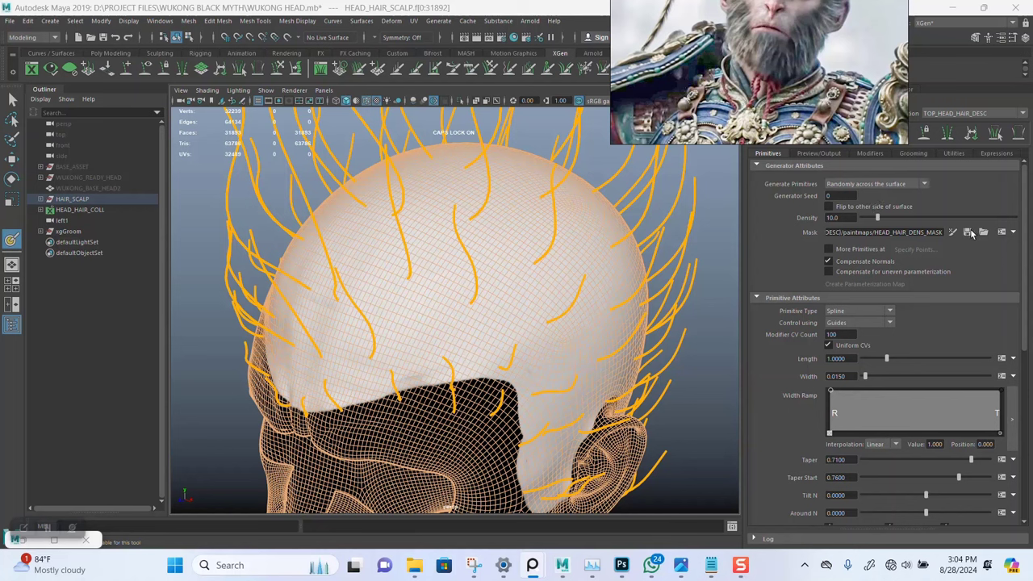
left_click(967, 235)
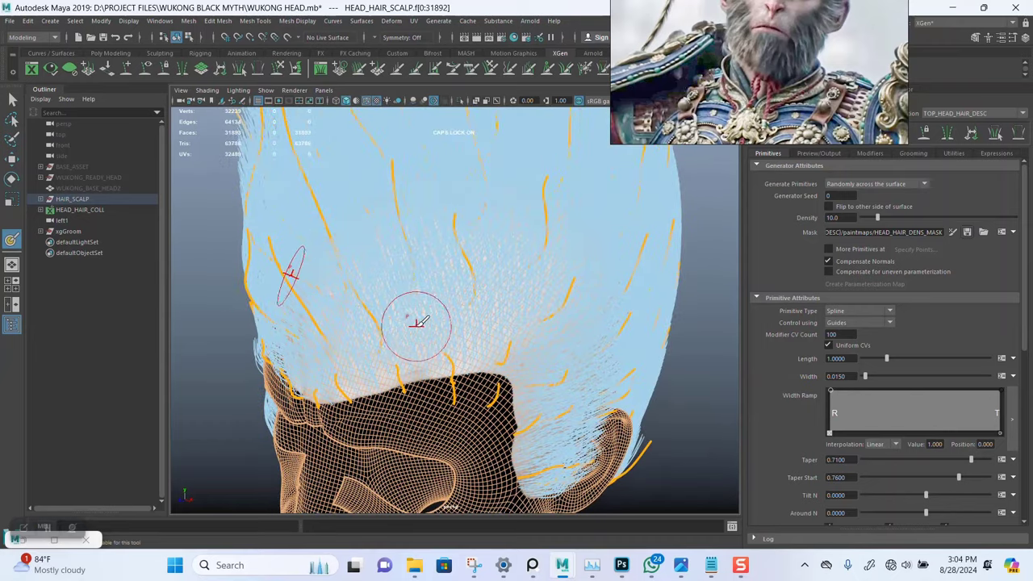
mouse_move(417, 326)
left_mouse_down("alt")
mouse_move(617, 308)
mouse_move(299, 288)
mouse_move(525, 304)
mouse_move(388, 378)
mouse_move(435, 317)
left_mouse_up("alt")
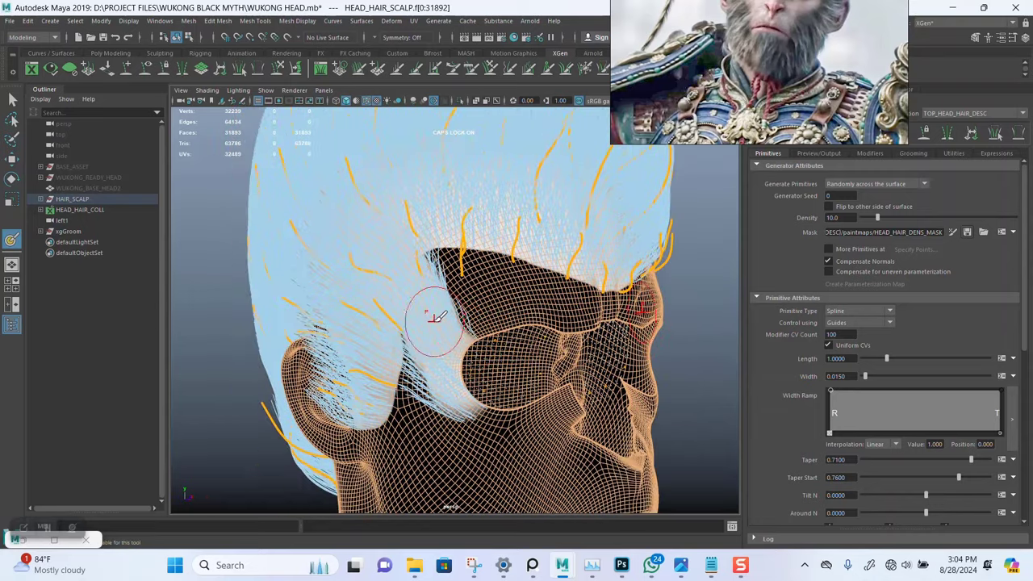
left_click_drag(488, 295, 505, 323, "alt")
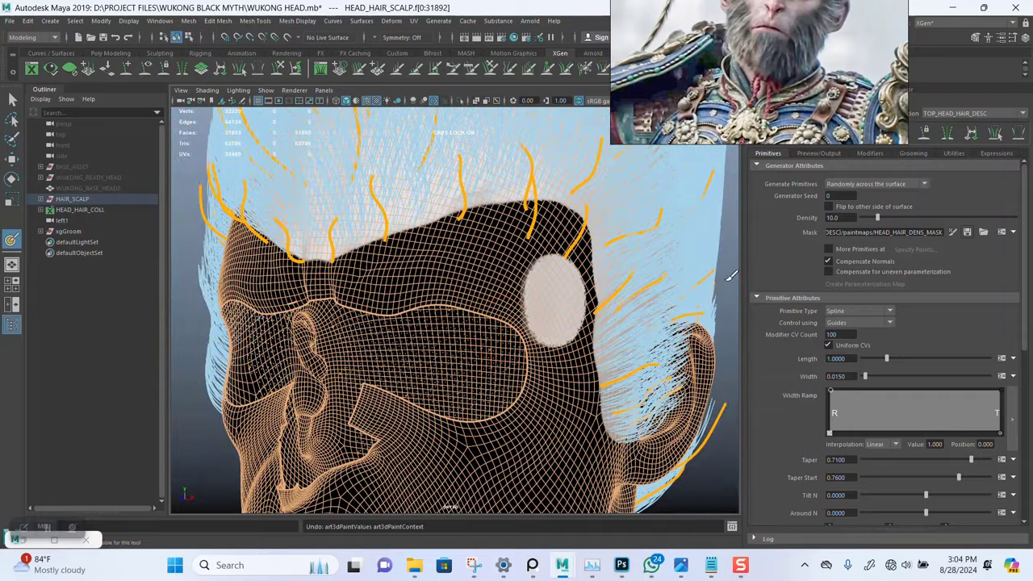
key("ctrl+z")
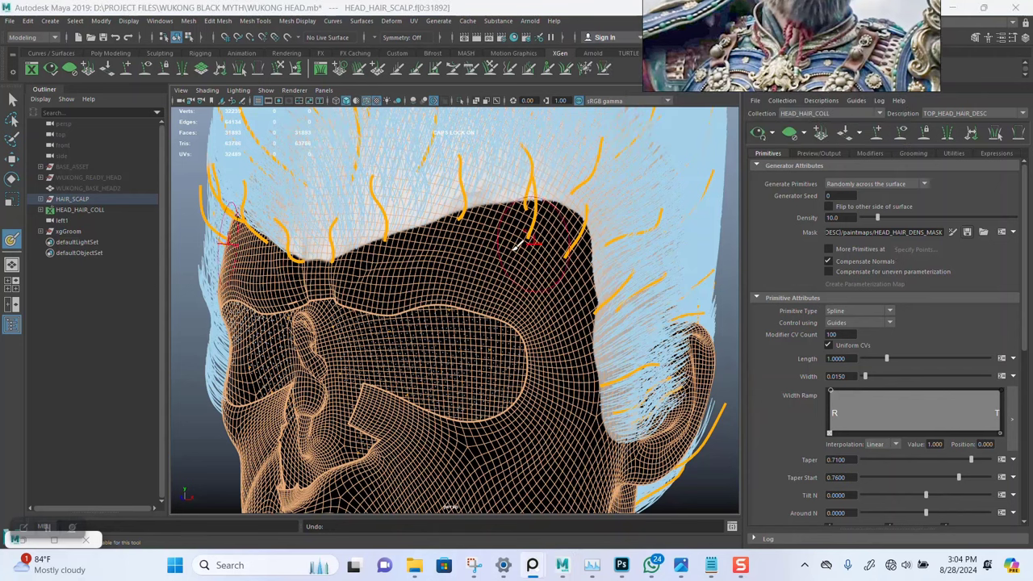
Clear the hair preview and try extending the white mask down the temple beside the eye socket
left_click(787, 134)
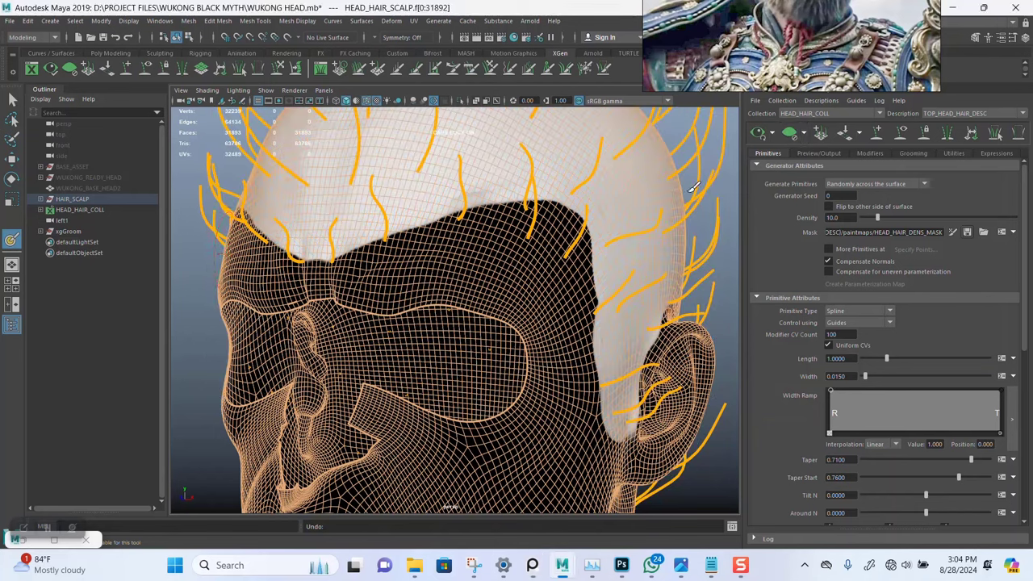
left_click_drag(535, 252, 598, 252, "alt")
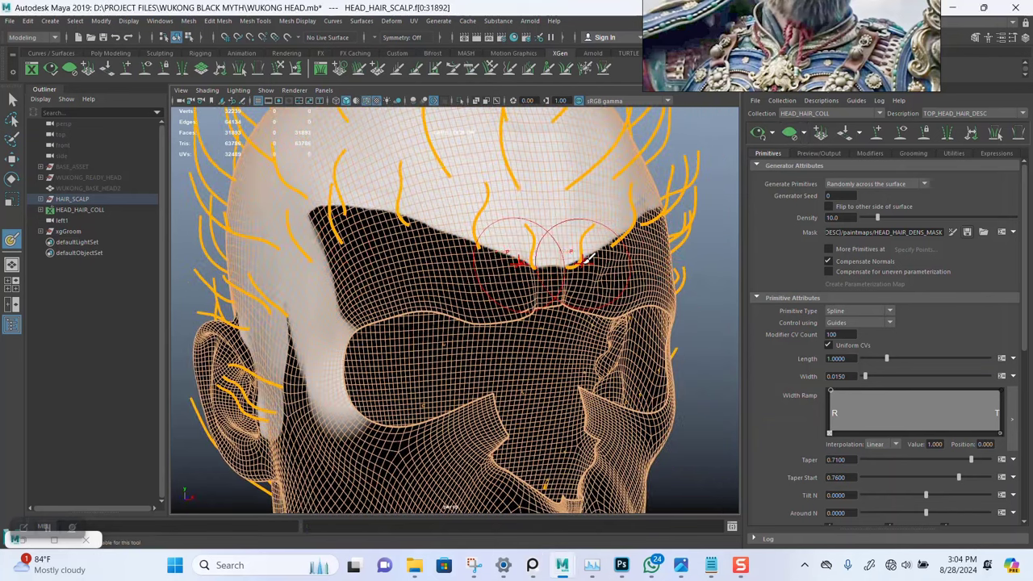
key("ctrl+z")
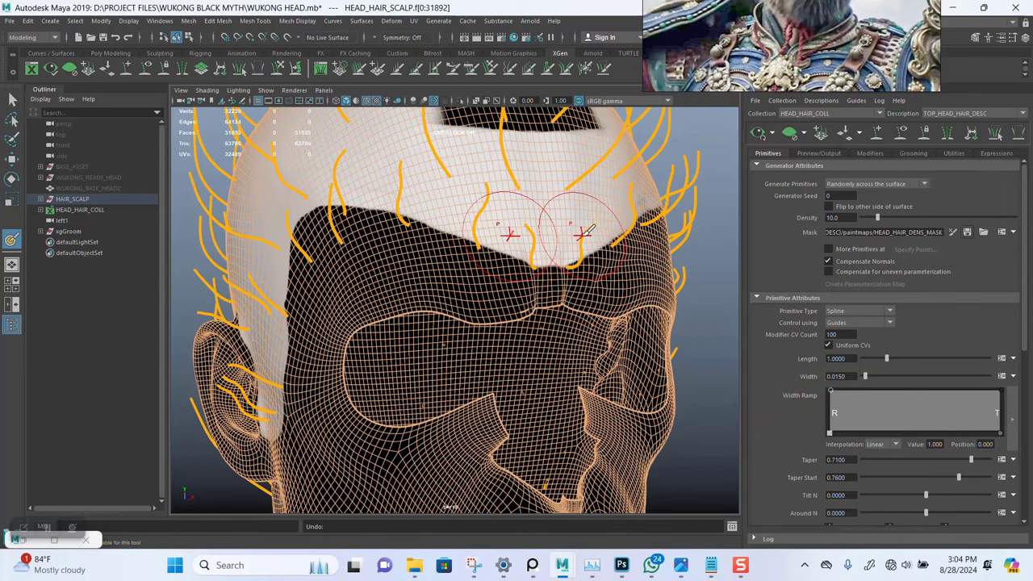
Repaint the bare patch on the crown white, save the density mask and regenerate the hair preview
mouse_move(588, 232)
left_mouse_down("alt")
mouse_move(535, 334)
mouse_move(494, 263)
mouse_move(485, 221)
mouse_move(436, 238)
mouse_move(449, 243)
mouse_move(461, 173)
mouse_move(395, 210)
mouse_move(461, 242)
mouse_move(513, 290)
mouse_move(378, 324)
mouse_move(500, 347)
left_mouse_up("alt")
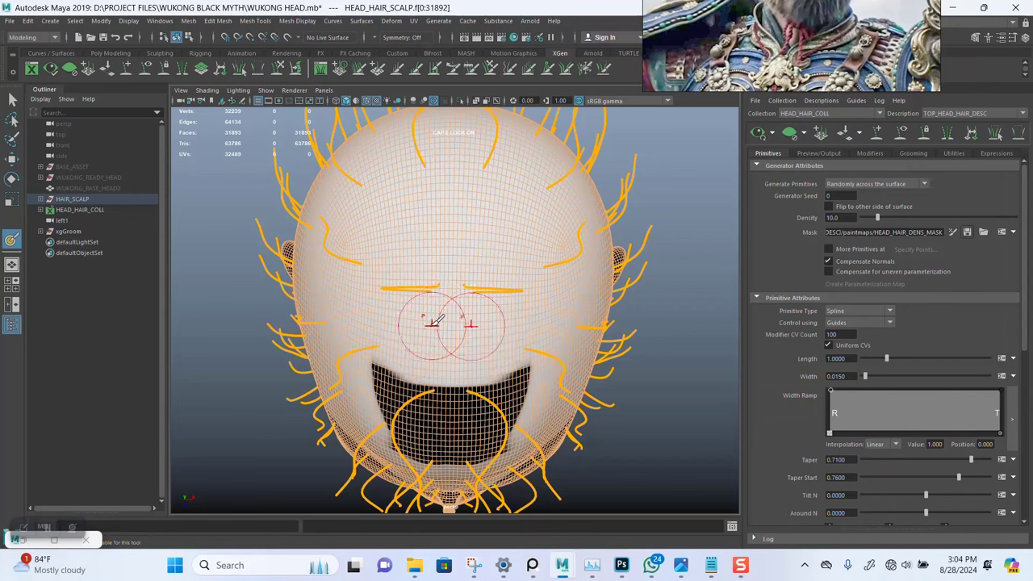
mouse_move(432, 325)
left_mouse_down("alt")
mouse_move(452, 249)
mouse_move(408, 257)
mouse_move(487, 293)
mouse_move(542, 273)
mouse_move(456, 339)
left_mouse_up("alt")
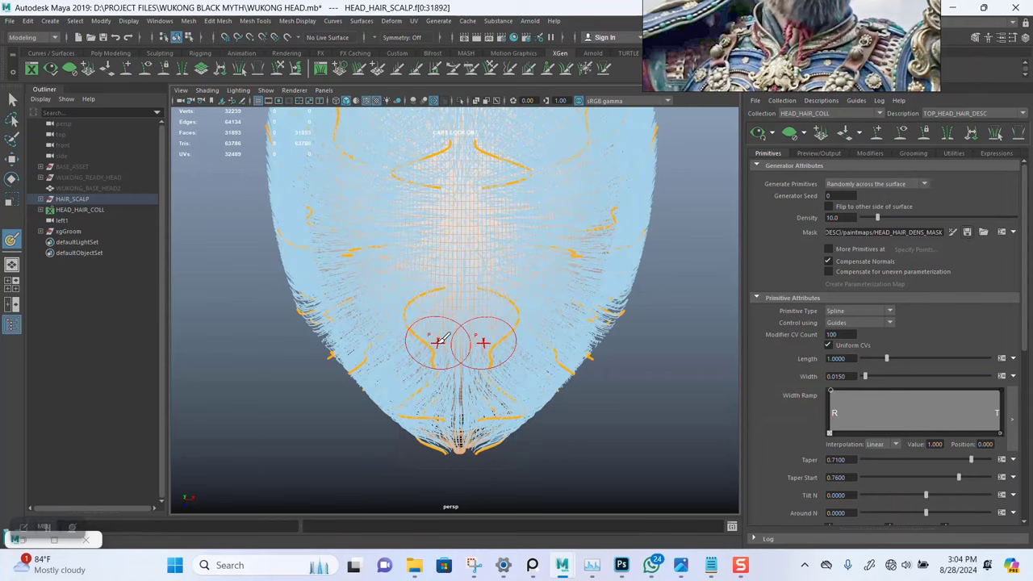
left_click_drag(439, 345, 467, 305, "alt")
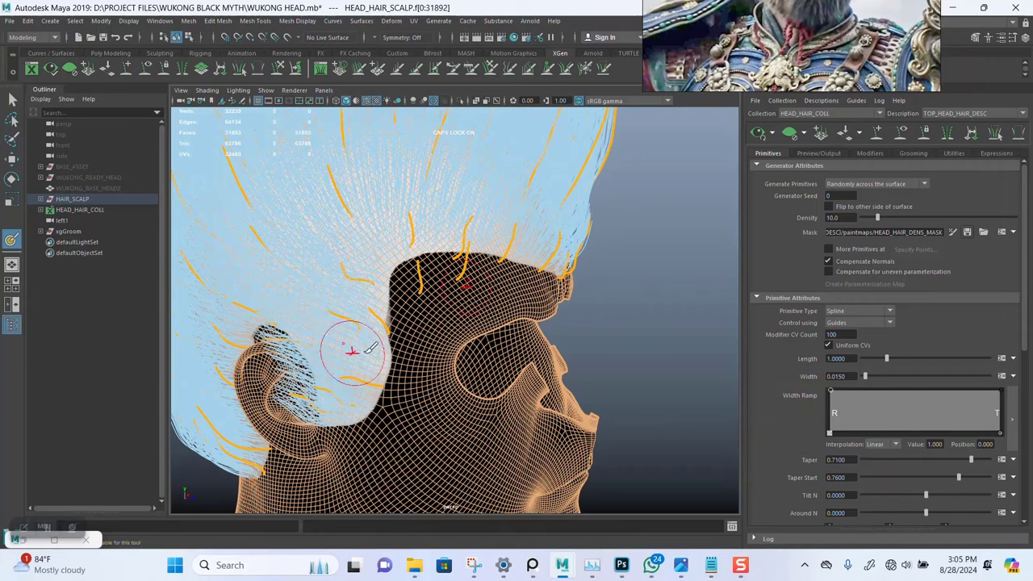
left_click_drag(369, 347, 433, 222, "alt")
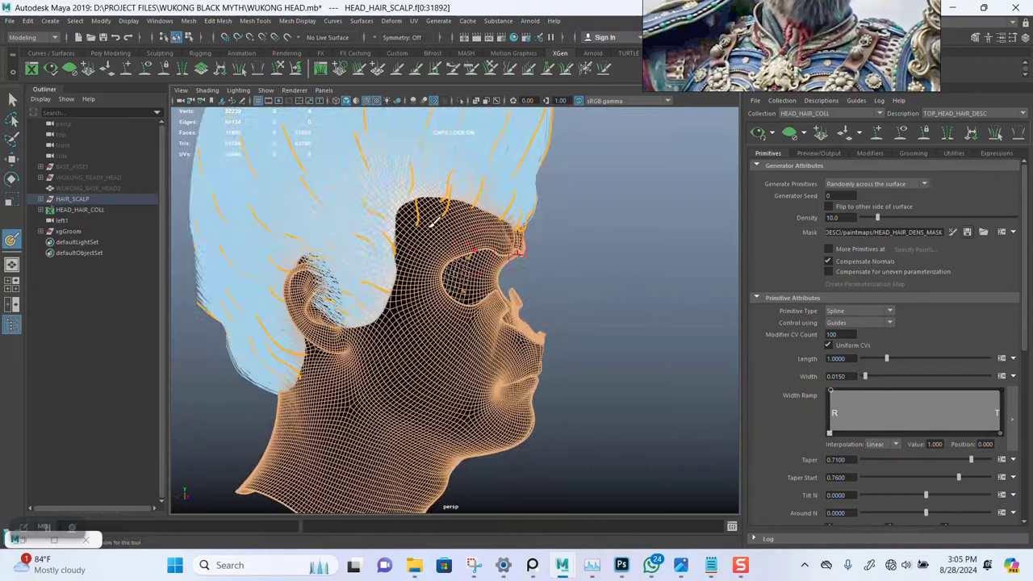
Turn off the wireframe overlay on the shaded scalp and hide the hair guides around the forehead hairline
left_click(367, 102)
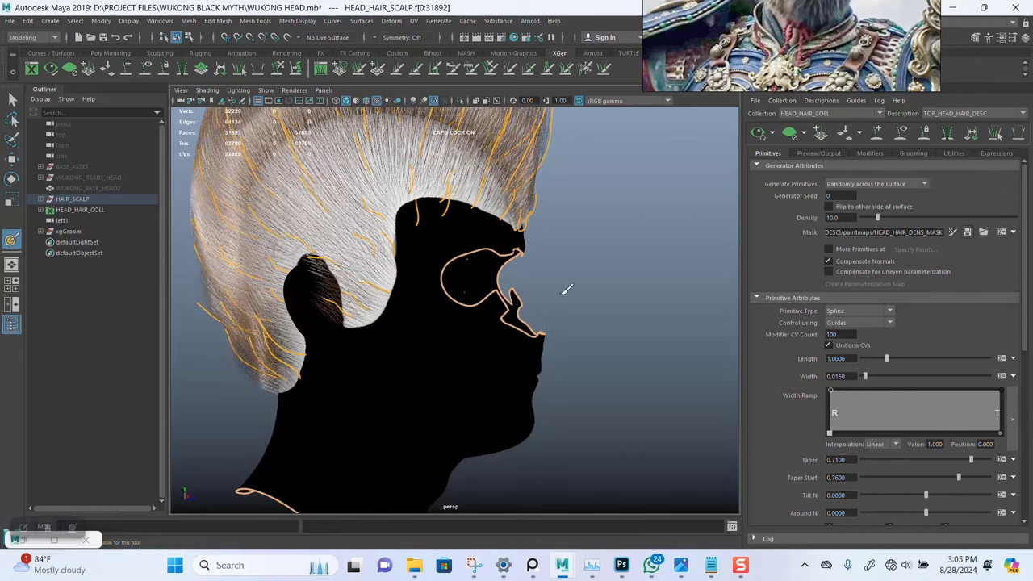
left_click_drag(670, 321, 607, 297, "alt")
right_click_drag(607, 298, 601, 342, "alt")
left_click_drag(600, 342, 593, 307, "alt")
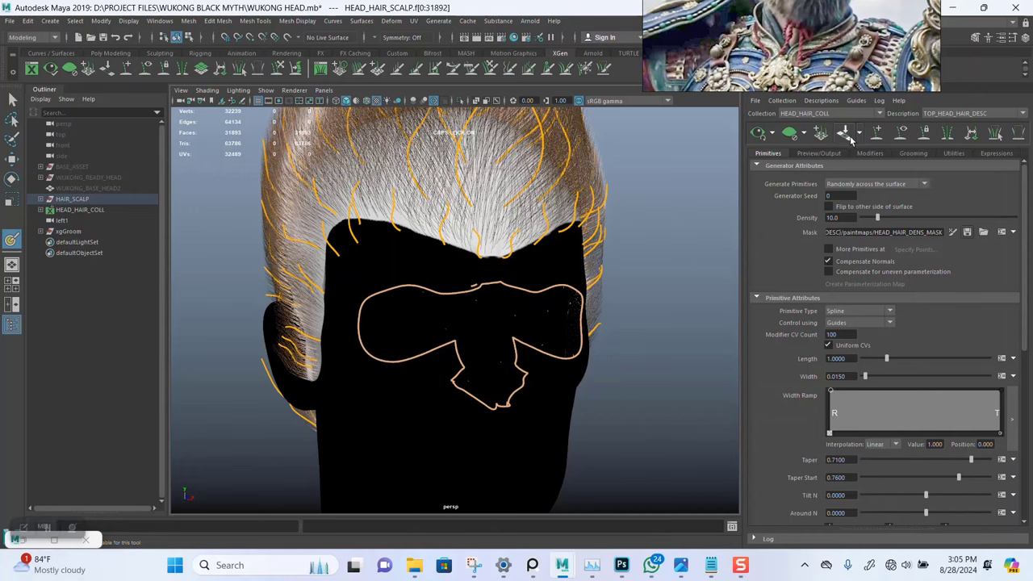
left_click(902, 136)
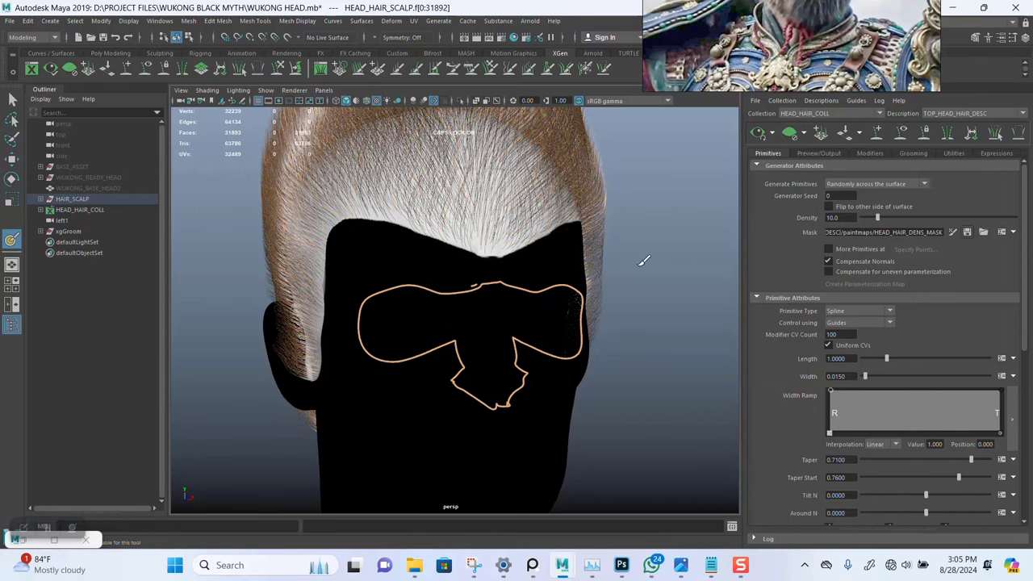
mouse_move(645, 261)
left_mouse_down("alt")
mouse_move(679, 271)
mouse_move(662, 261)
left_mouse_up("alt")
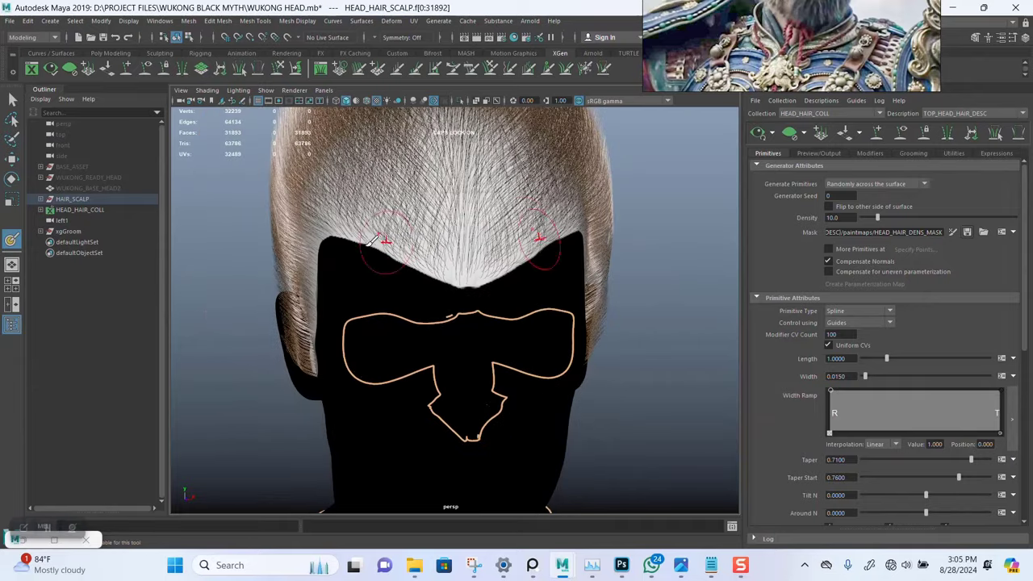
Assign the file texture at 4096 x 4096 for the 3D Paint Tool and put its settings away
double_click(12, 239)
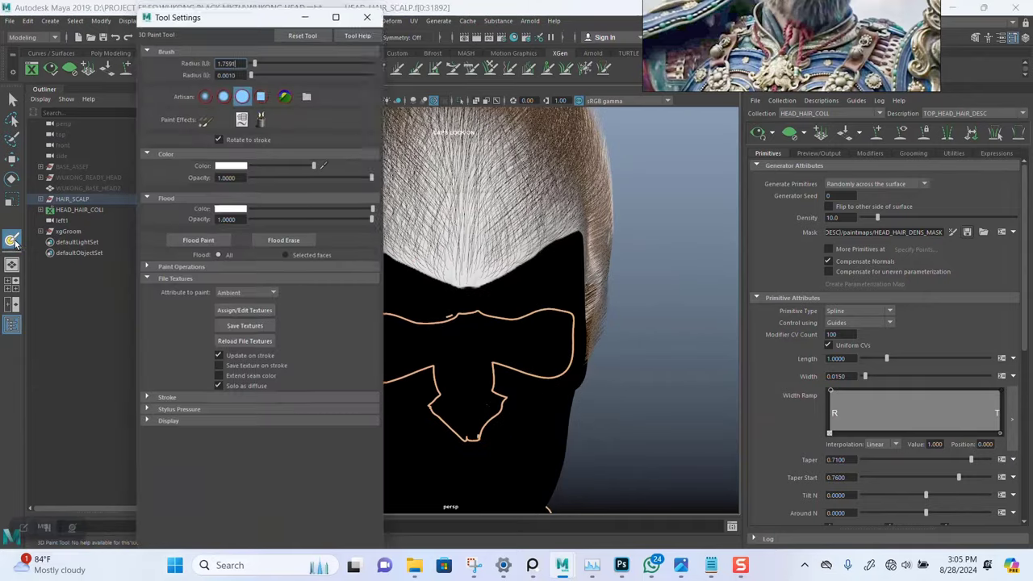
left_click(247, 308)
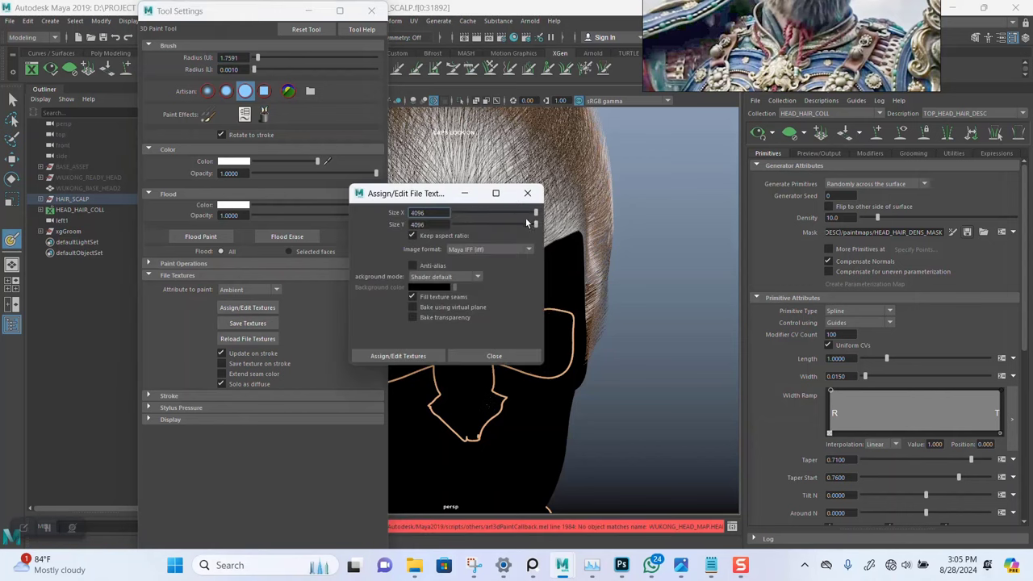
left_click(386, 358)
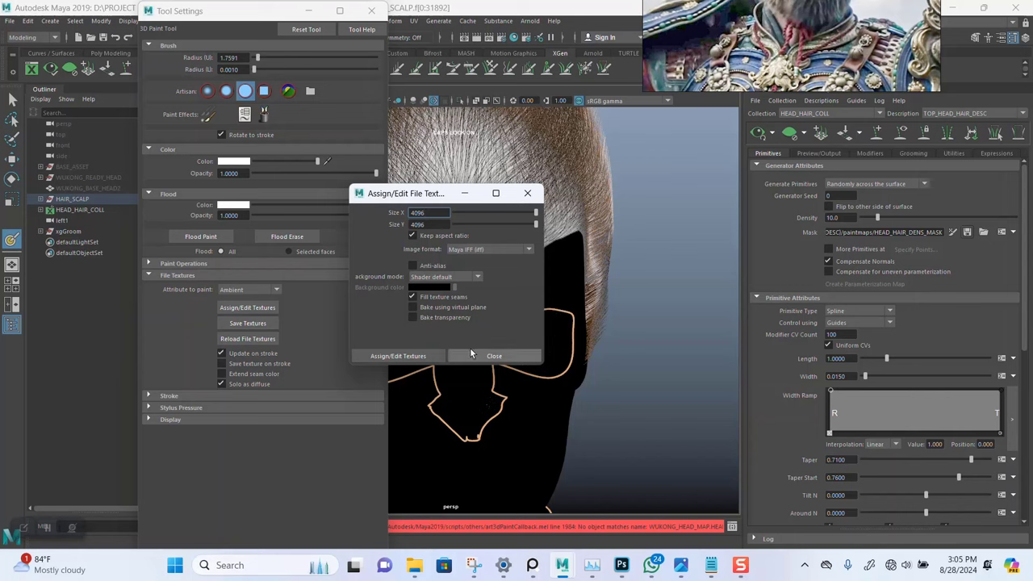
left_click(474, 355)
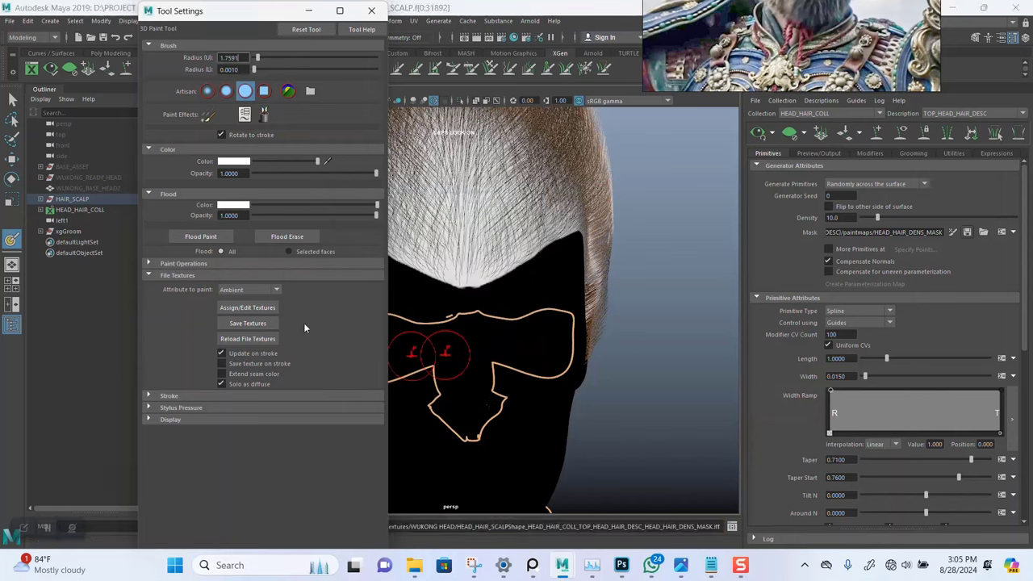
left_click(308, 16)
Leave the paint tool, deselect the scalp and examine the hair preview around the forehead and temples
left_click(12, 98)
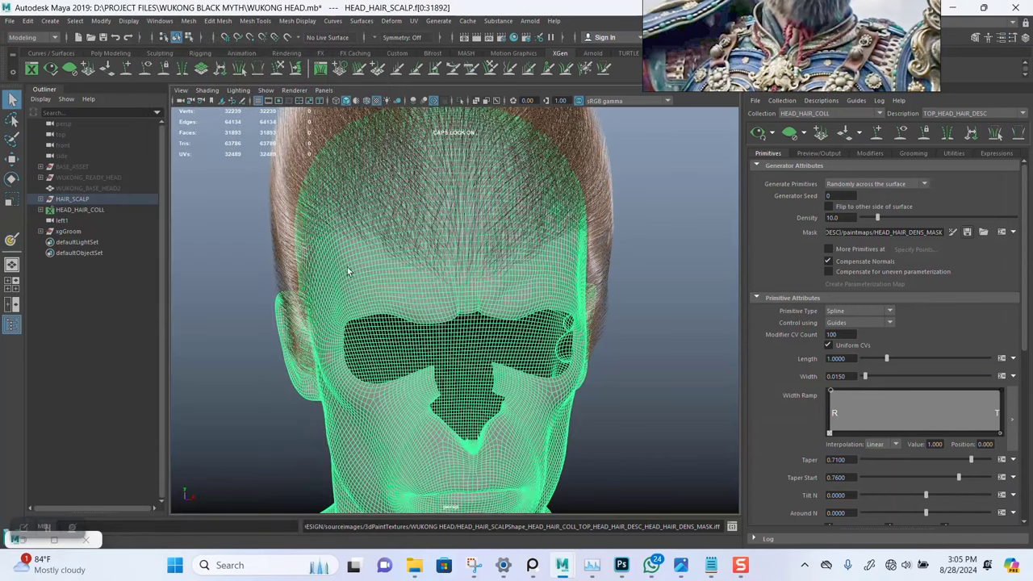
left_click(662, 372)
left_click_drag(653, 377, 611, 400, "alt")
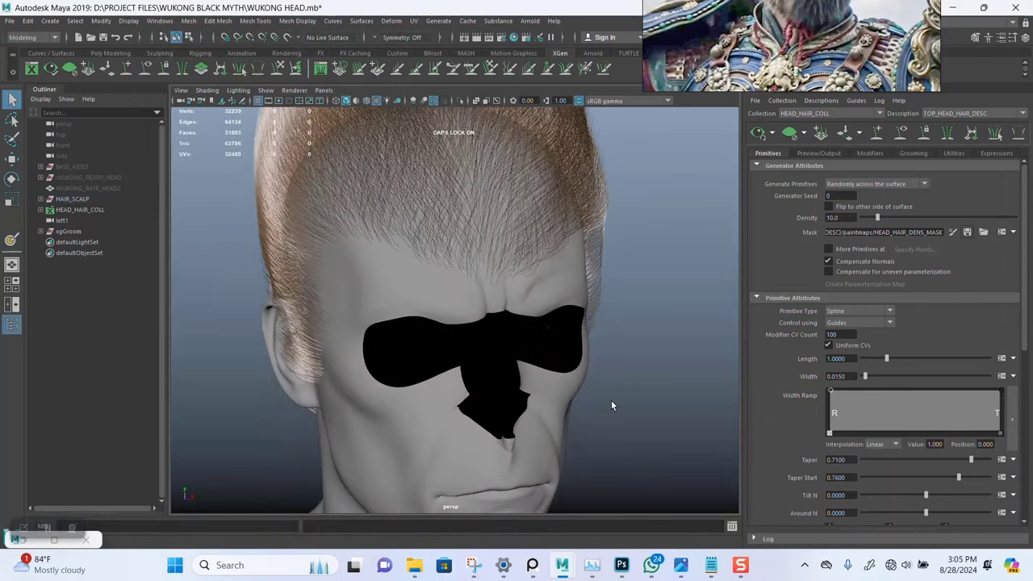
left_click_drag(551, 355, 446, 347, "alt")
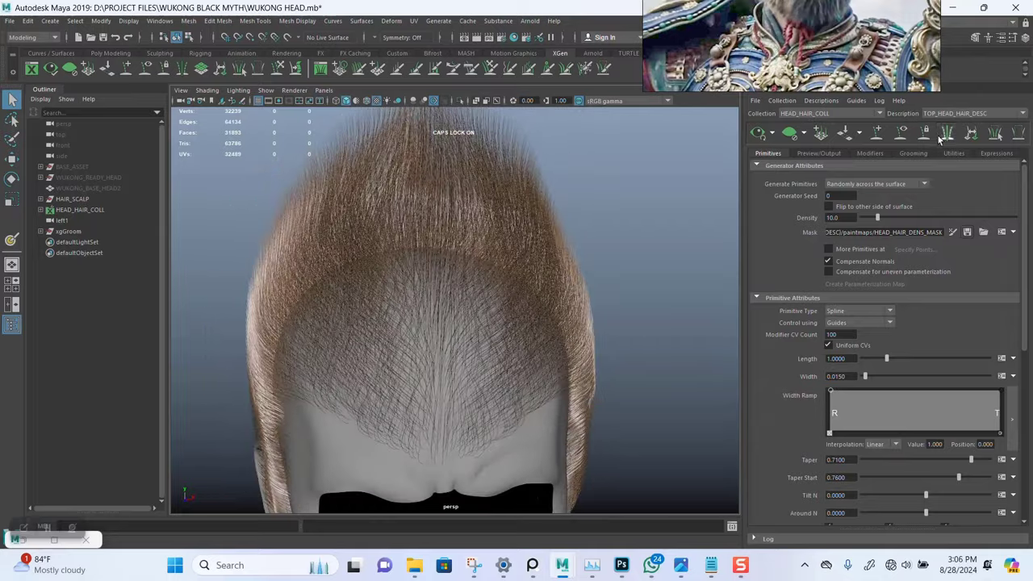
Clear the hair preview, show the guides again and bring the face in the reference image into view
left_click(791, 132)
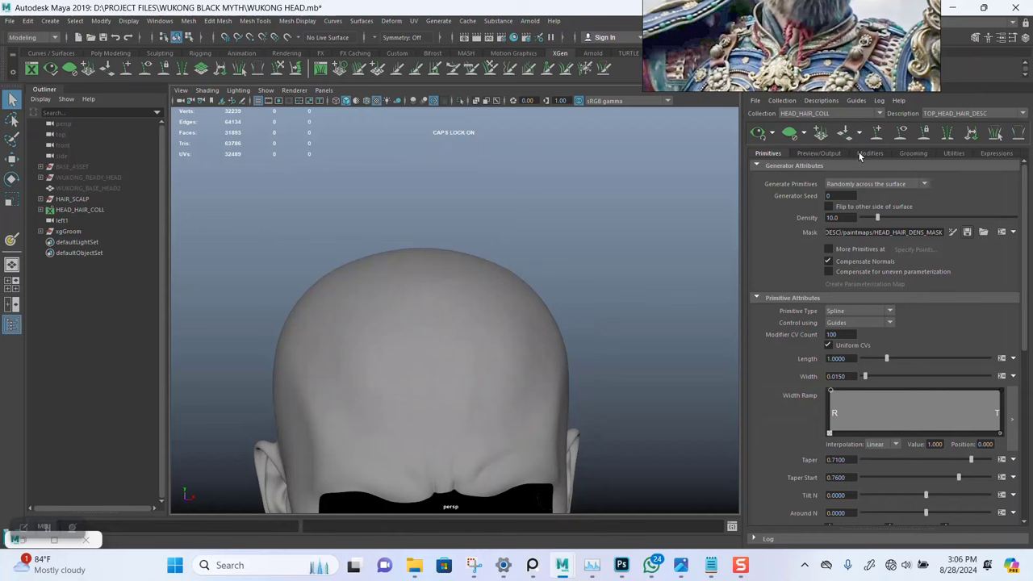
left_click(900, 133)
left_click_drag(508, 300, 523, 280, "alt")
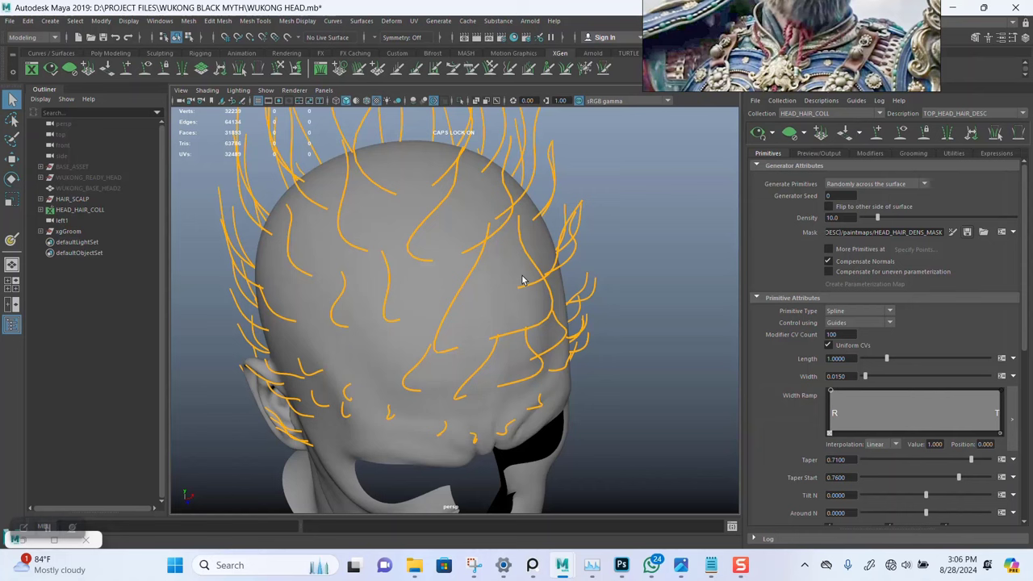
right_click_drag(910, 53, 942, 217)
left_click_drag(486, 331, 440, 279, "alt")
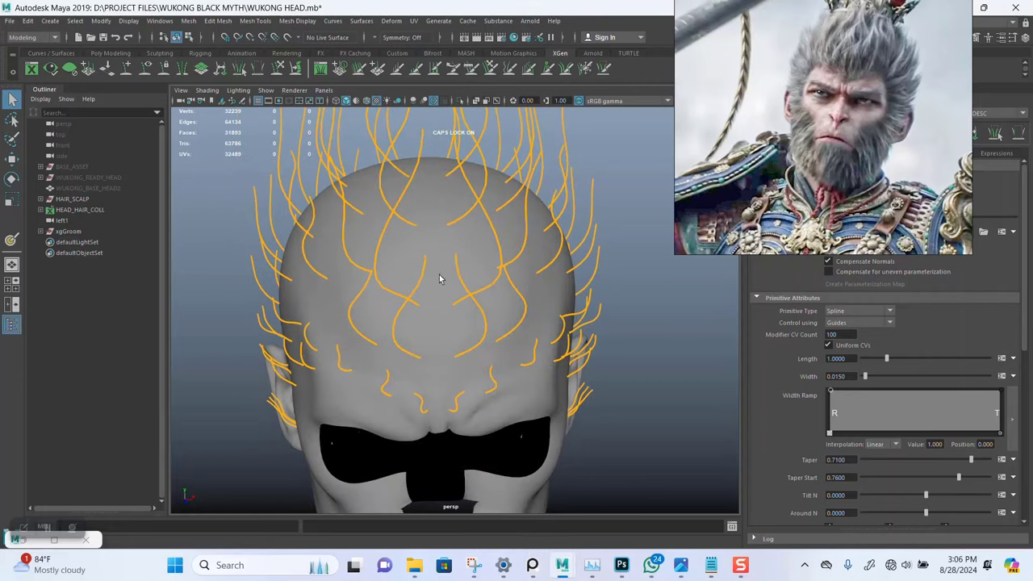
Add a hair guide on the forehead midline just above the hairline
left_click(130, 71)
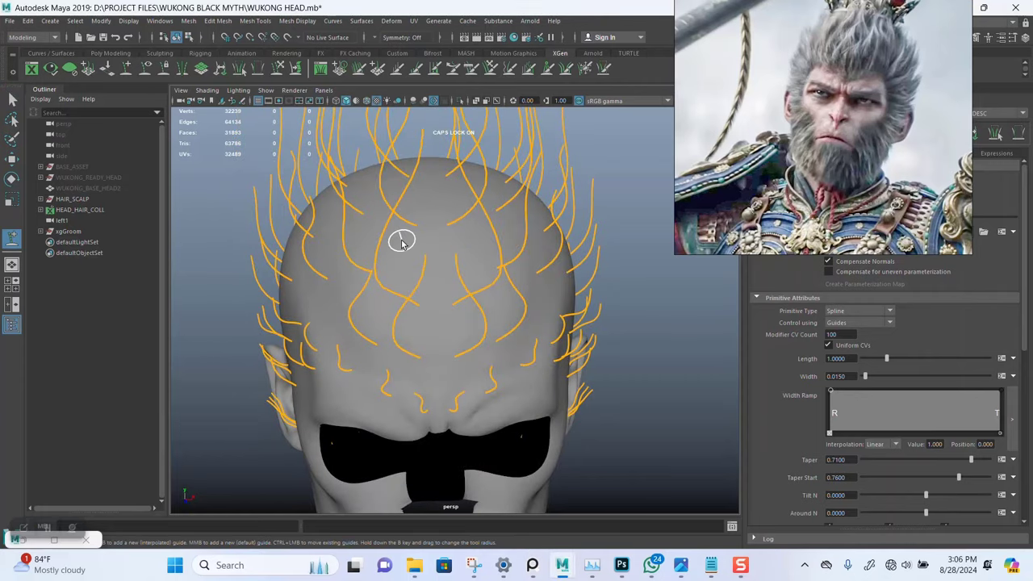
scroll(427, 307, "up", 4)
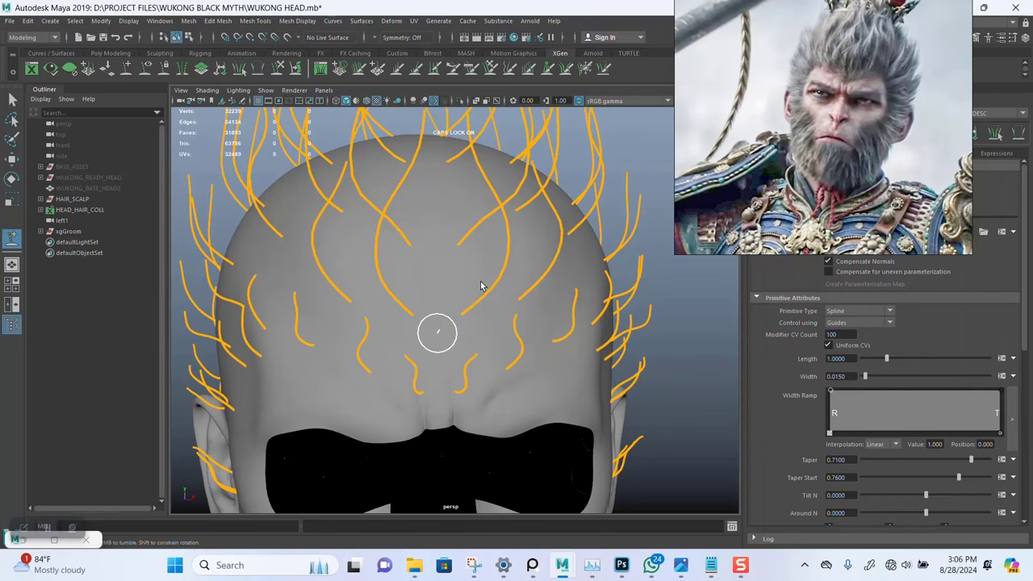
left_click(437, 332)
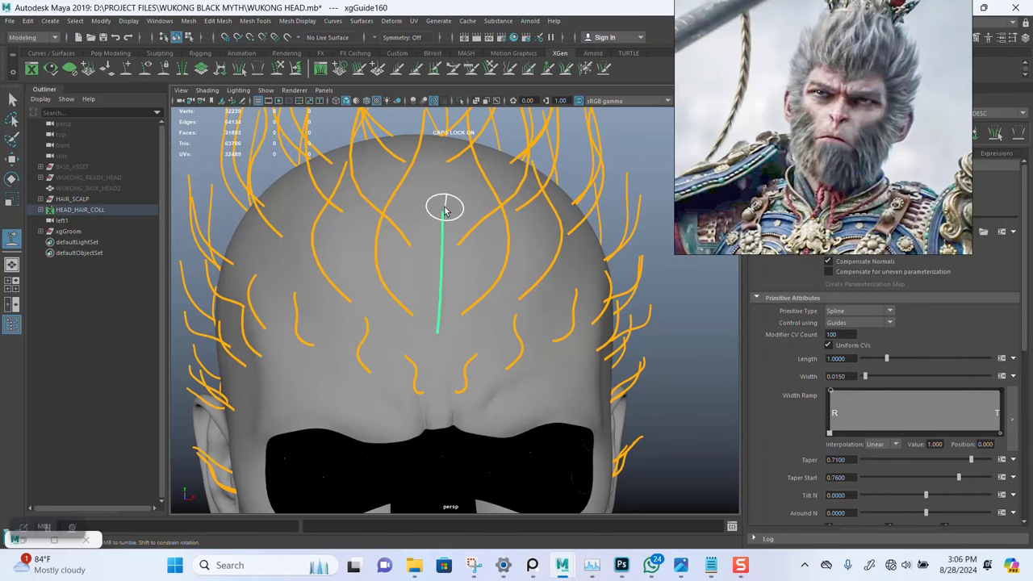
Add two guides in the gap on the front of the scalp, one on each side of the midline
left_click_drag(419, 290, 491, 300, "alt")
left_click_drag(442, 300, 418, 293, "alt")
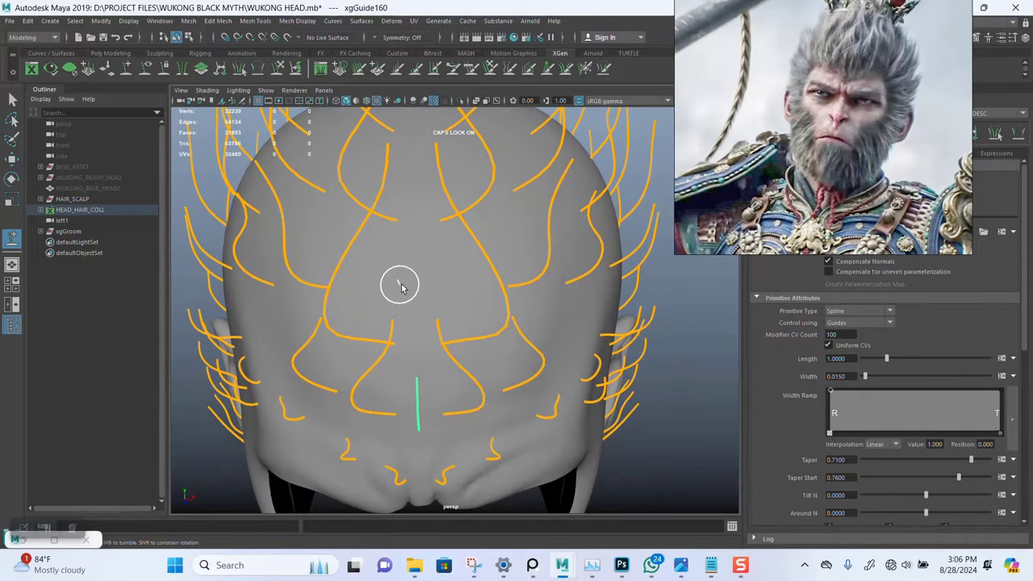
left_click(399, 279)
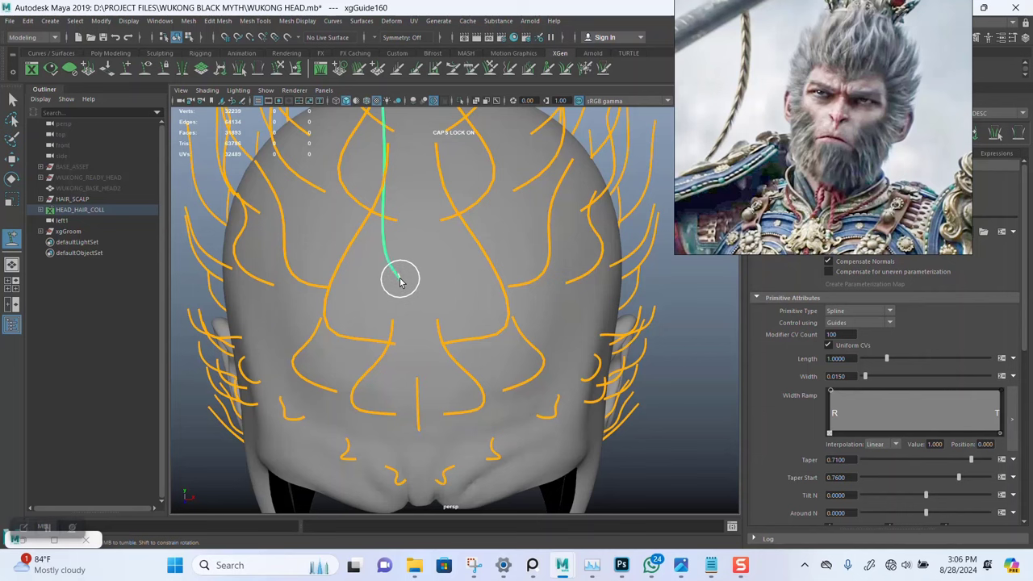
left_click(440, 273)
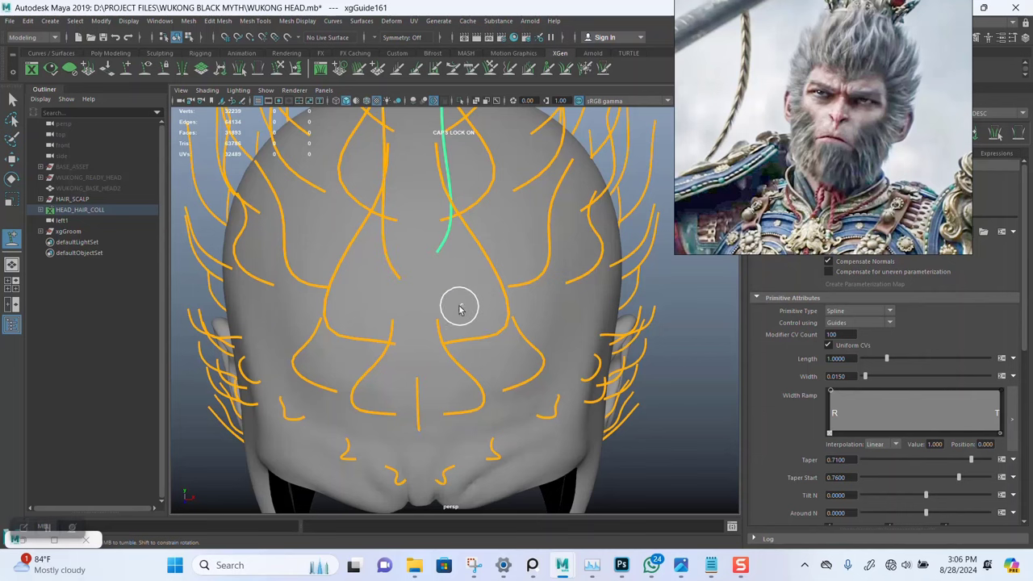
Add guides in the bare gaps along the middle of the crown
middle_click_drag(459, 302, 477, 441, "alt")
left_click_drag(477, 440, 427, 380, "alt")
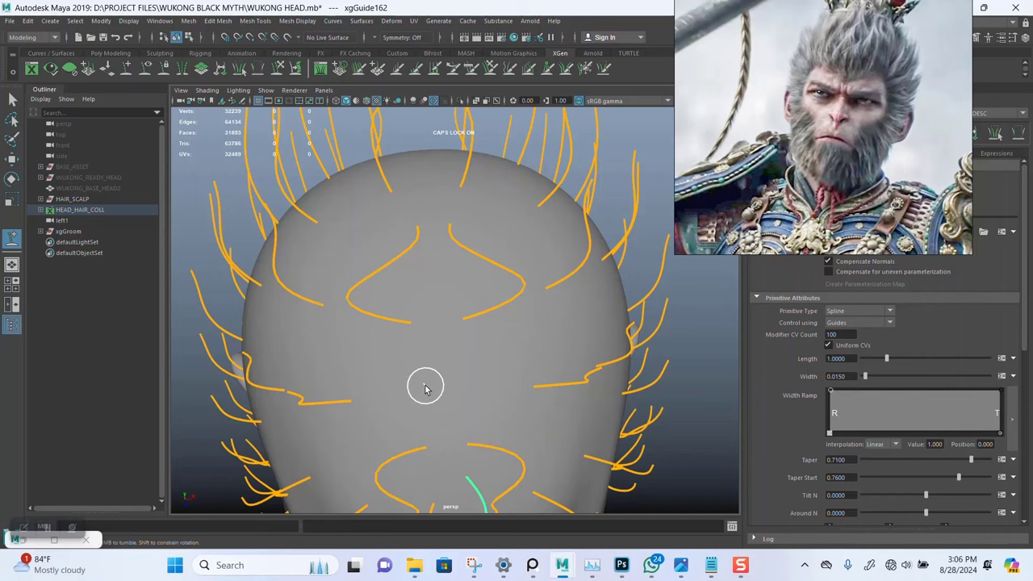
left_click(462, 358)
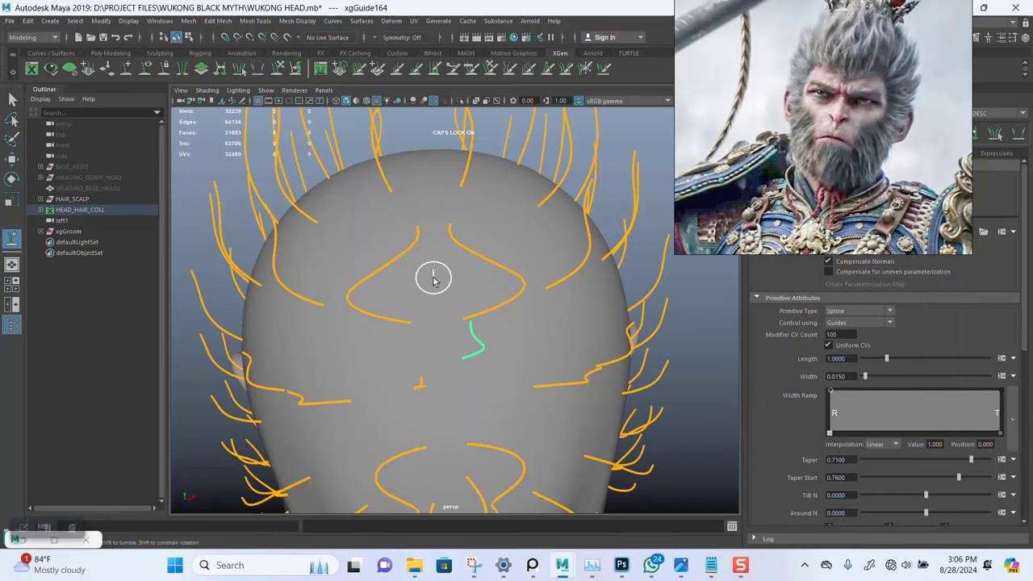
left_click(421, 273)
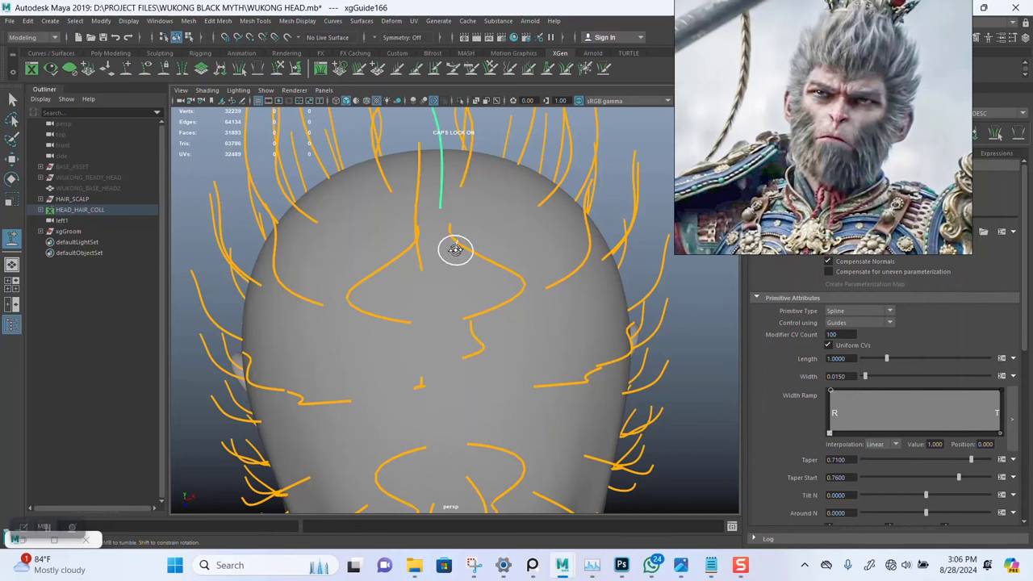
Add guides down the middle of the back of the head, between the existing side guides
left_click_drag(454, 250, 611, 250, "alt")
left_click(549, 259)
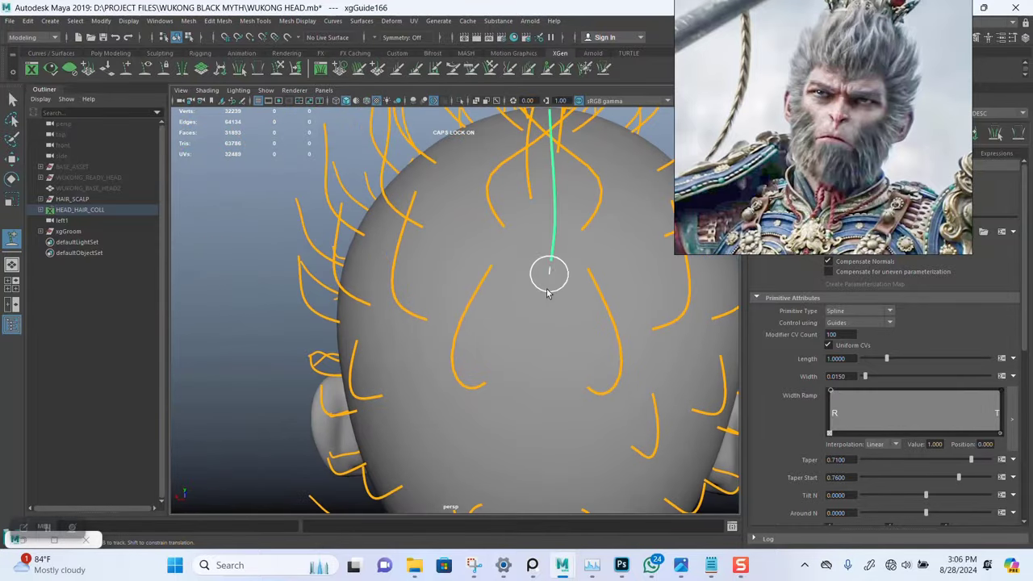
left_click(544, 339)
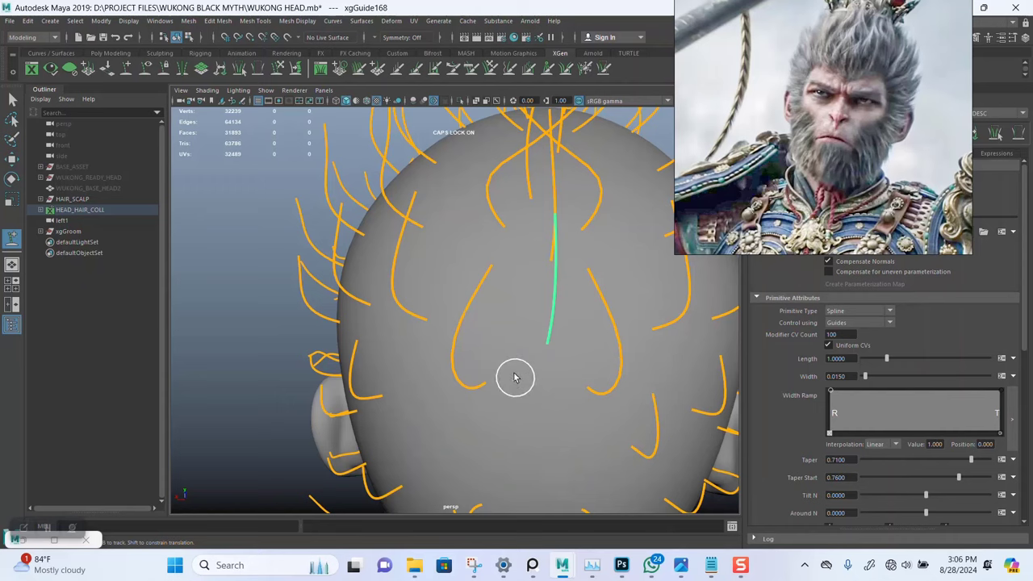
left_click_drag(514, 376, 517, 282, "alt")
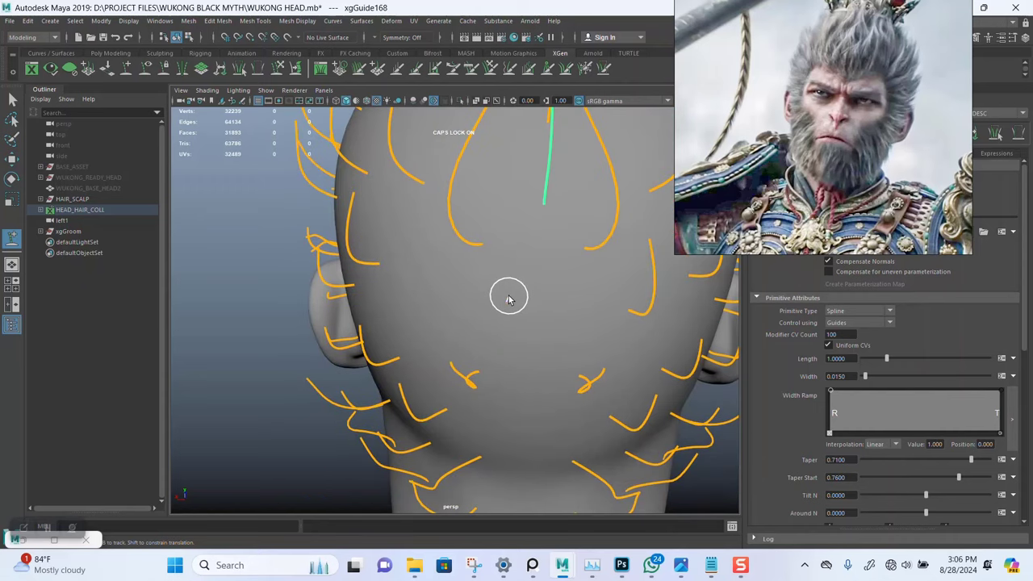
left_click(508, 299)
Fill the gap above the neck with guides at the lower back of the head and the nape
left_click_drag(549, 331, 494, 272, "alt")
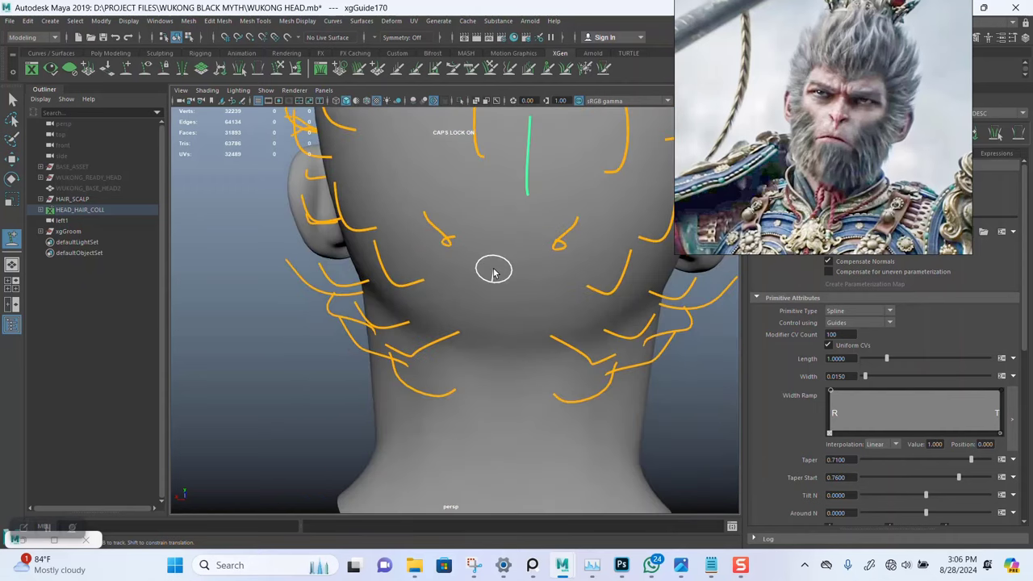
left_click(483, 268)
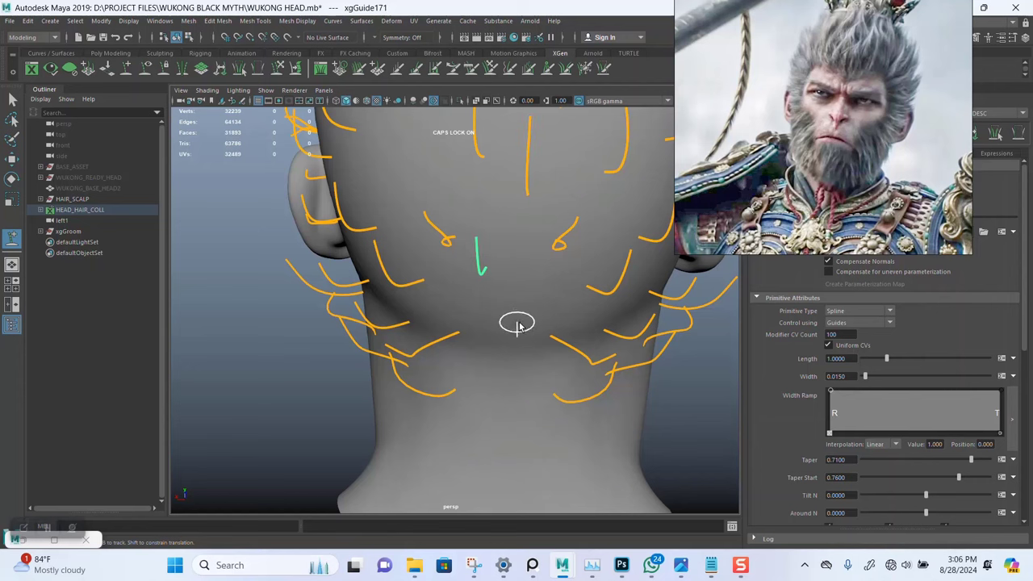
left_click(484, 371)
left_click(520, 394)
Add one more guide on the front midline of the scalp above the forehead guide and save the scene
left_click_drag(505, 299, 581, 260, "alt")
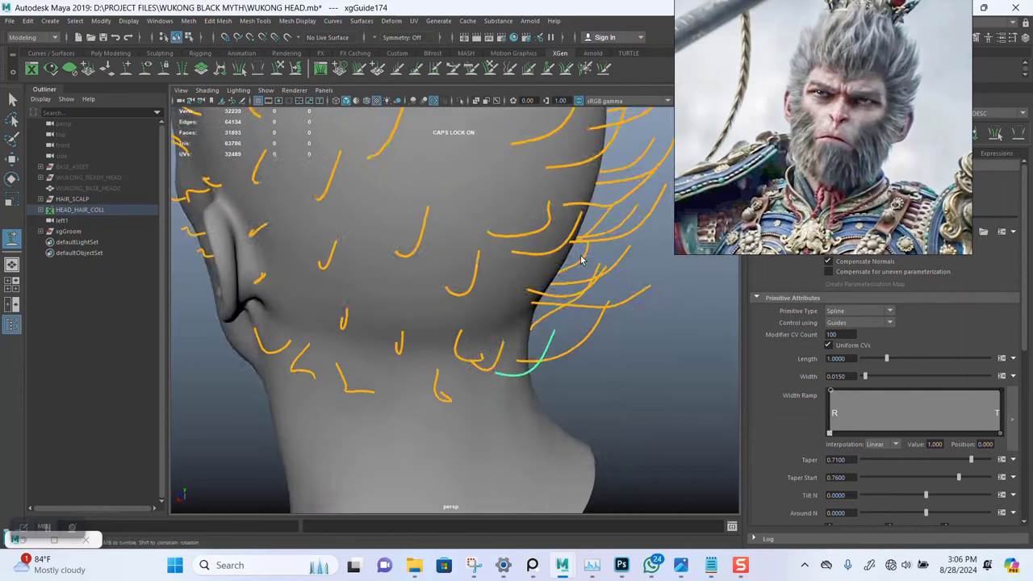
middle_click_drag(581, 261, 608, 396, "alt")
left_click_drag(609, 396, 476, 389, "alt")
left_click(476, 388)
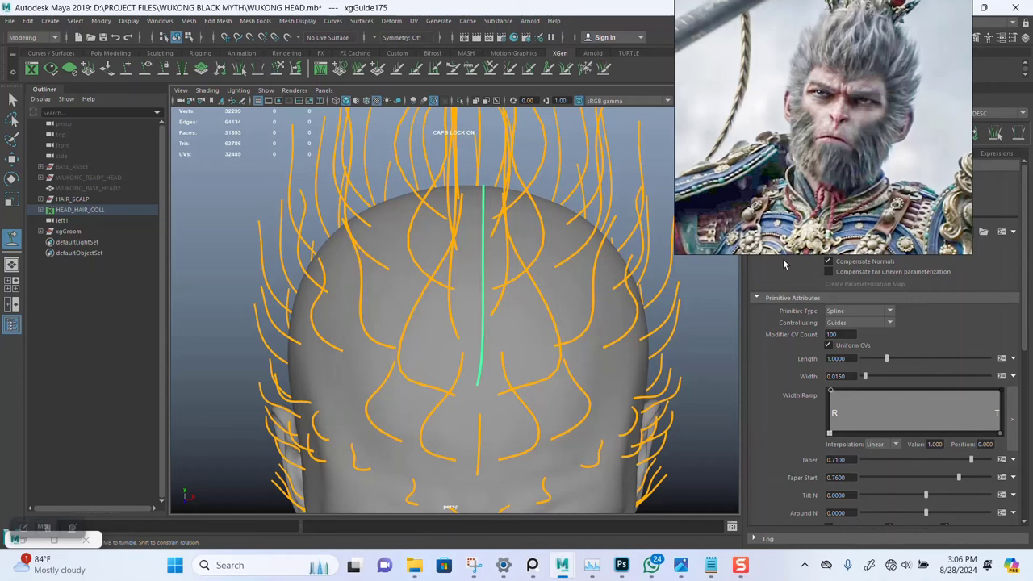
left_click_drag(484, 323, 489, 304, "alt")
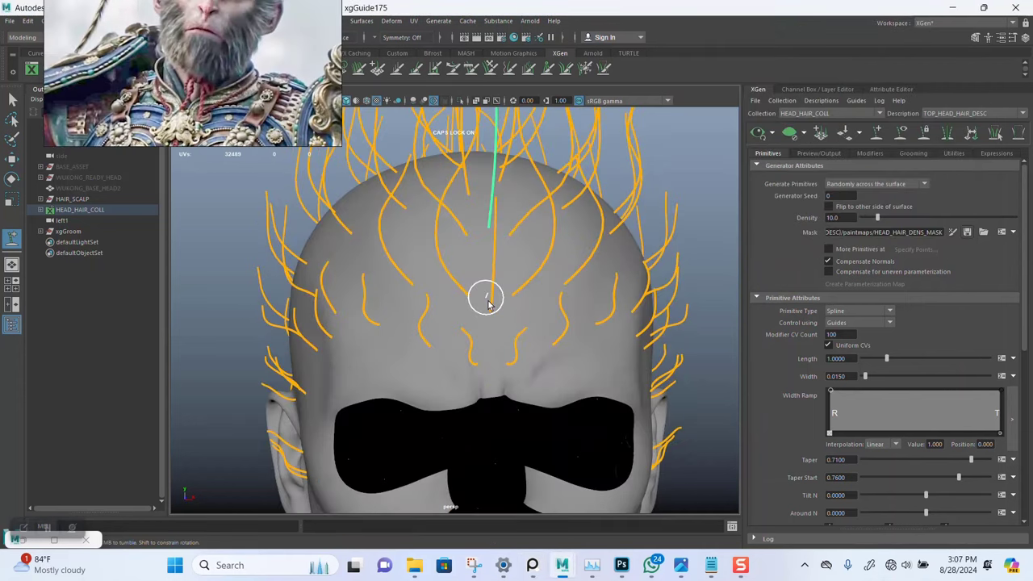
key("ctrl+s")
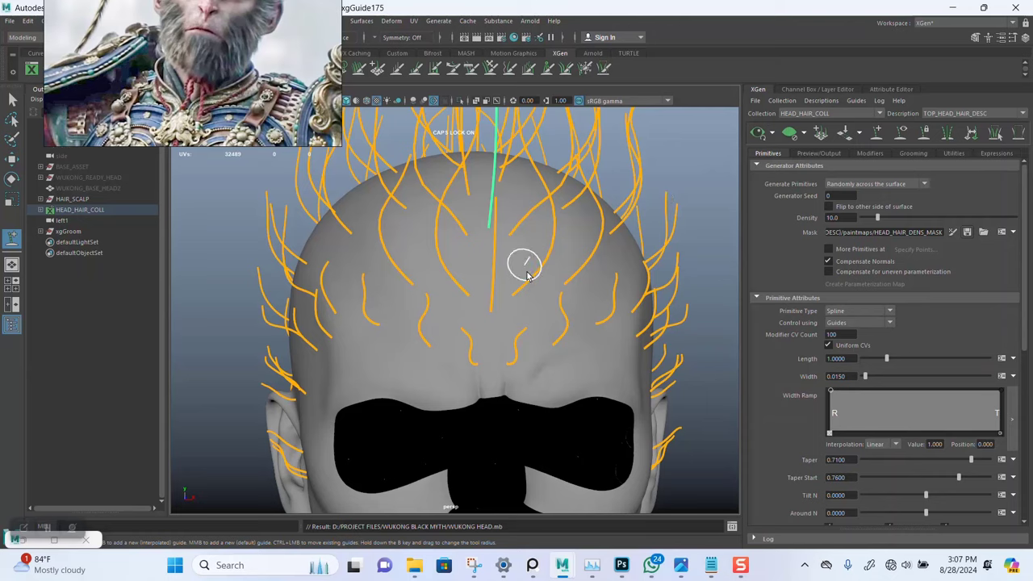
Regenerate the hair preview with the added guides and hide the guides to inspect the hair from the side
mouse_move(525, 266)
left_mouse_down("alt")
mouse_move(554, 280)
mouse_move(524, 275)
left_mouse_up("alt")
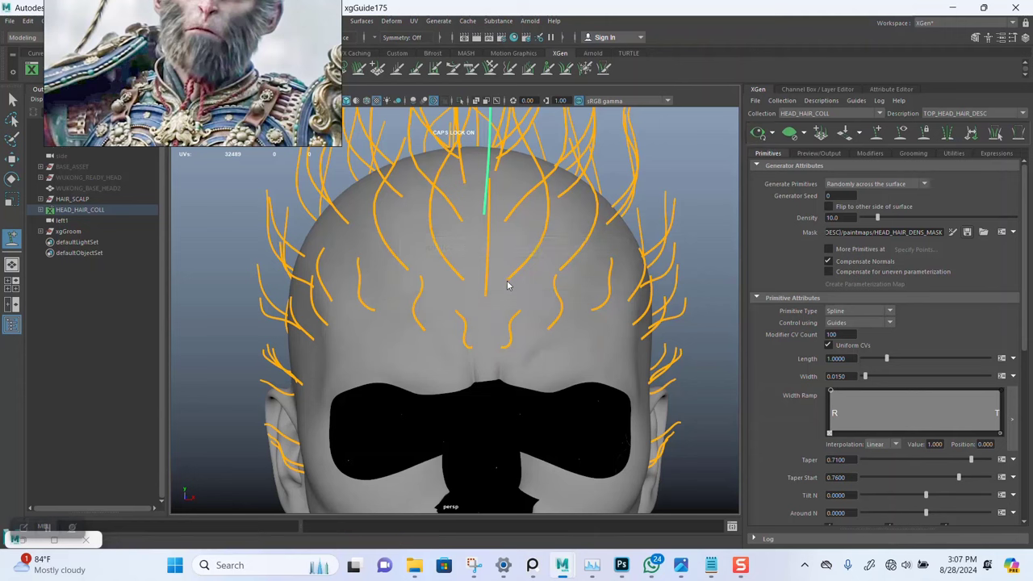
right_click_drag(562, 332, 493, 288, "alt")
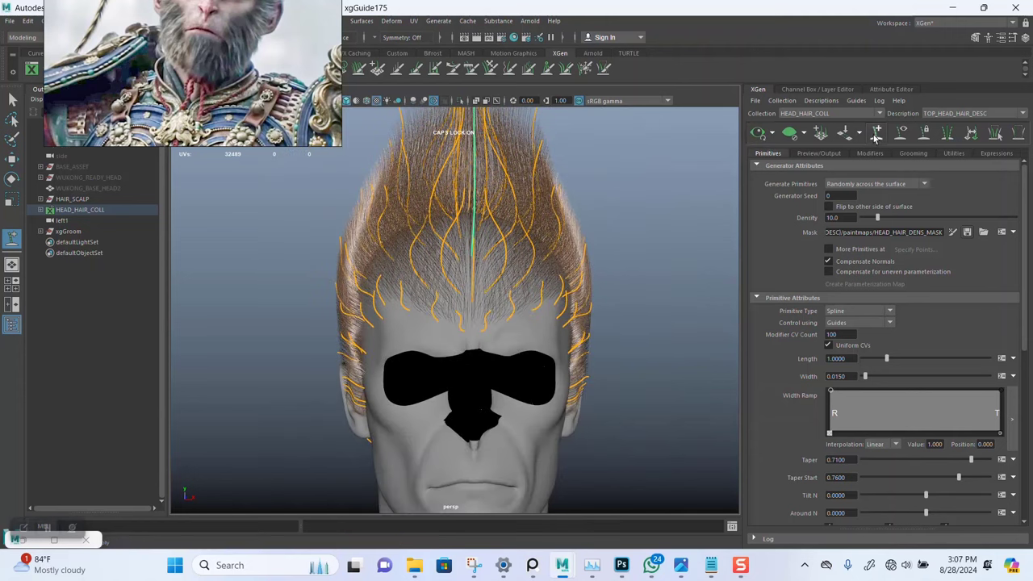
left_click(909, 135)
left_click_drag(560, 330, 507, 322, "alt")
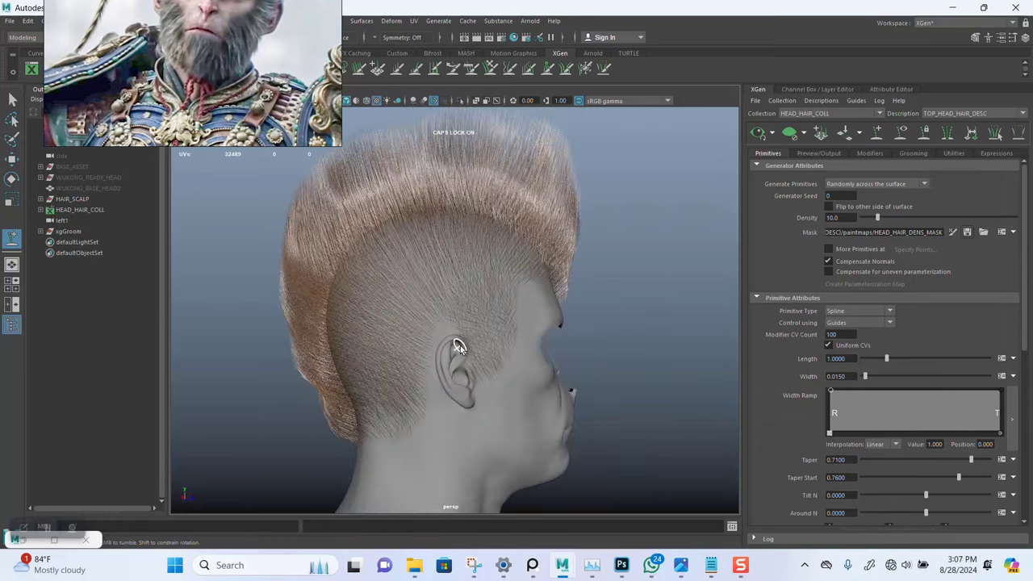
Examine the hairline and hair direction around the ear, sideburn and forehead from the side and front
left_click_drag(457, 346, 529, 330, "alt")
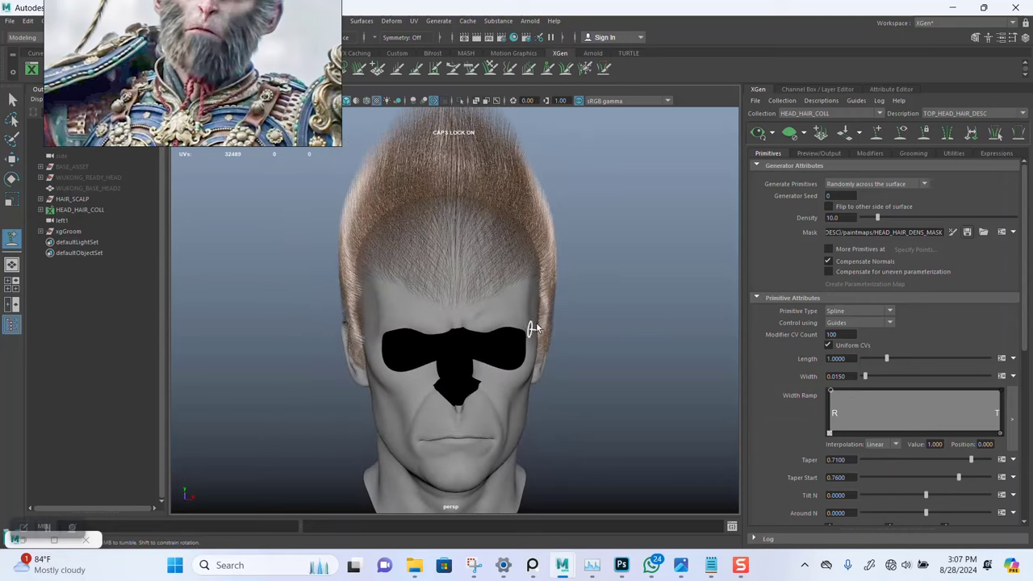
right_click_drag(536, 325, 553, 418, "alt")
left_click_drag(457, 355, 524, 291, "alt")
right_click_drag(524, 291, 545, 367, "alt")
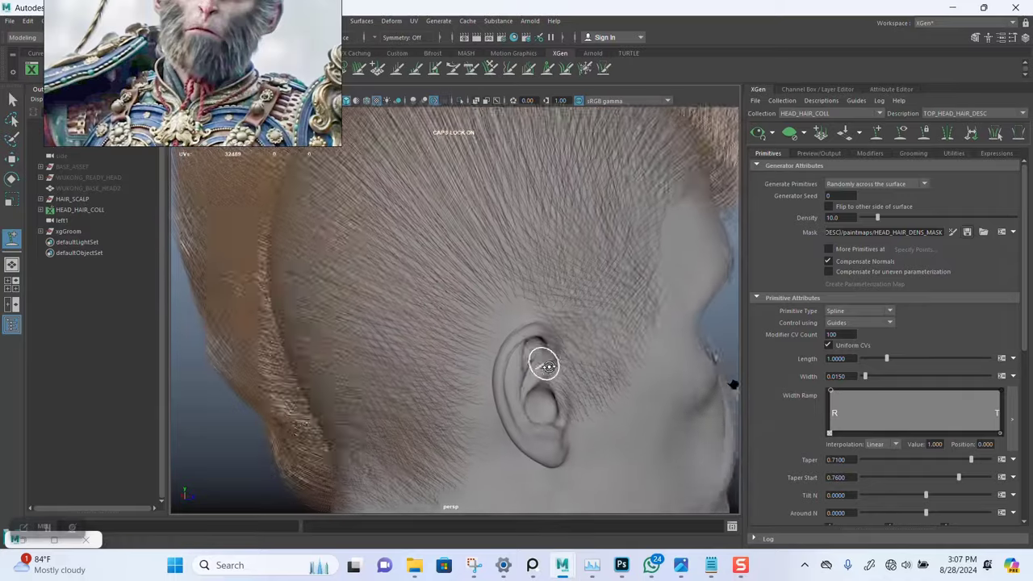
left_click_drag(547, 367, 528, 337, "alt")
right_click_drag(528, 337, 519, 283, "alt")
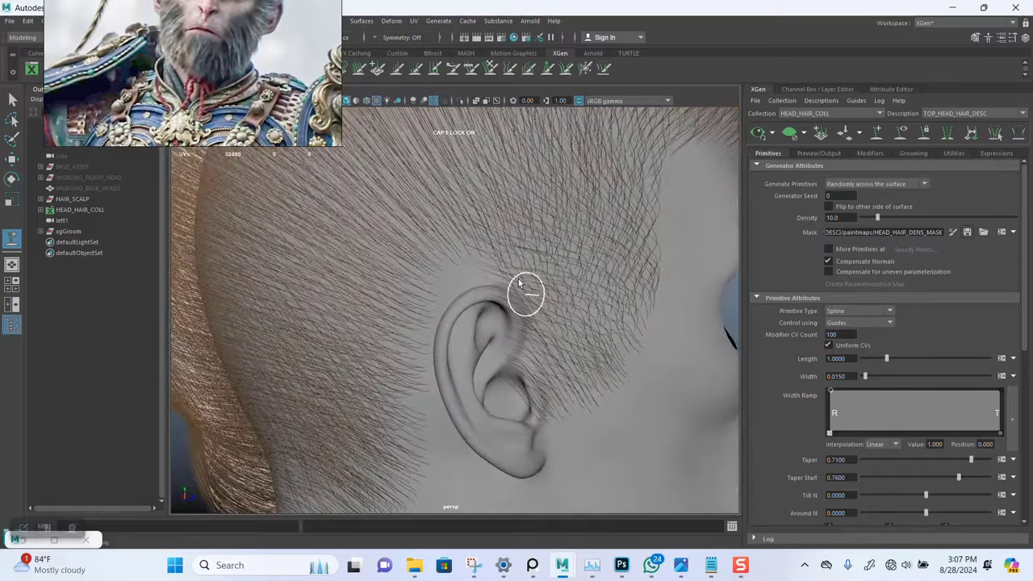
left_click_drag(556, 331, 511, 315, "alt")
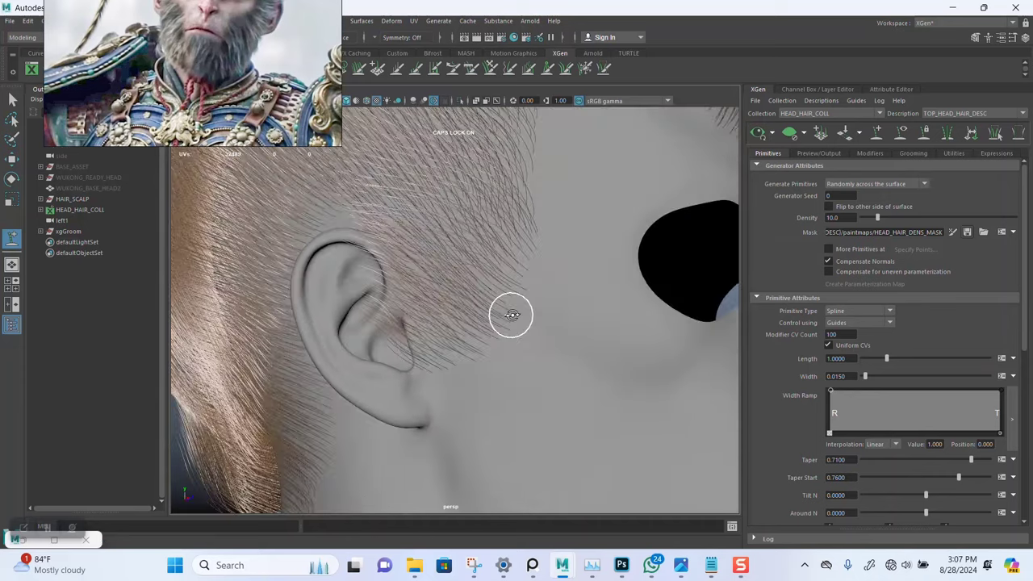
left_click_drag(419, 260, 452, 278, "alt")
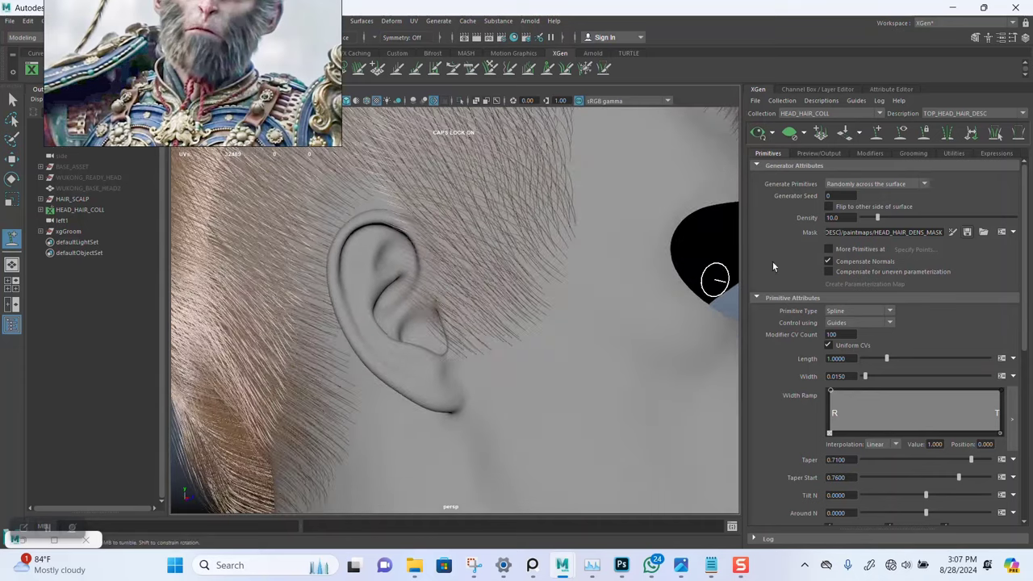
Start painting the HEAD_HAIR_DENS_MASK density mask on the scalp and set the 3D Paint Tool's colour to black
left_click(953, 232)
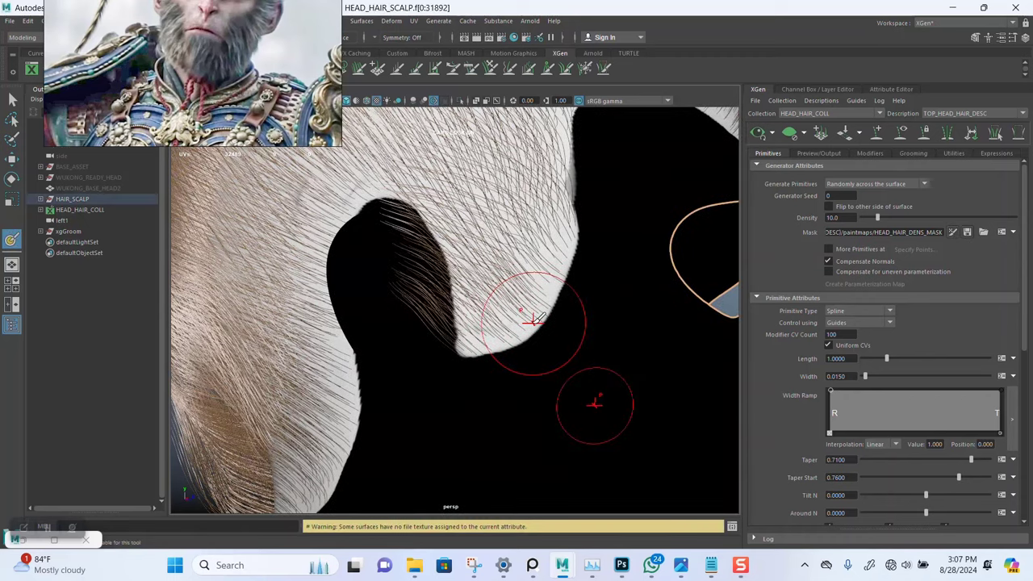
mouse_move(408, 347)
left_mouse_down("alt")
mouse_move(473, 330)
mouse_move(438, 304)
left_mouse_up("alt")
right_click_drag(300, 121, 155, 122)
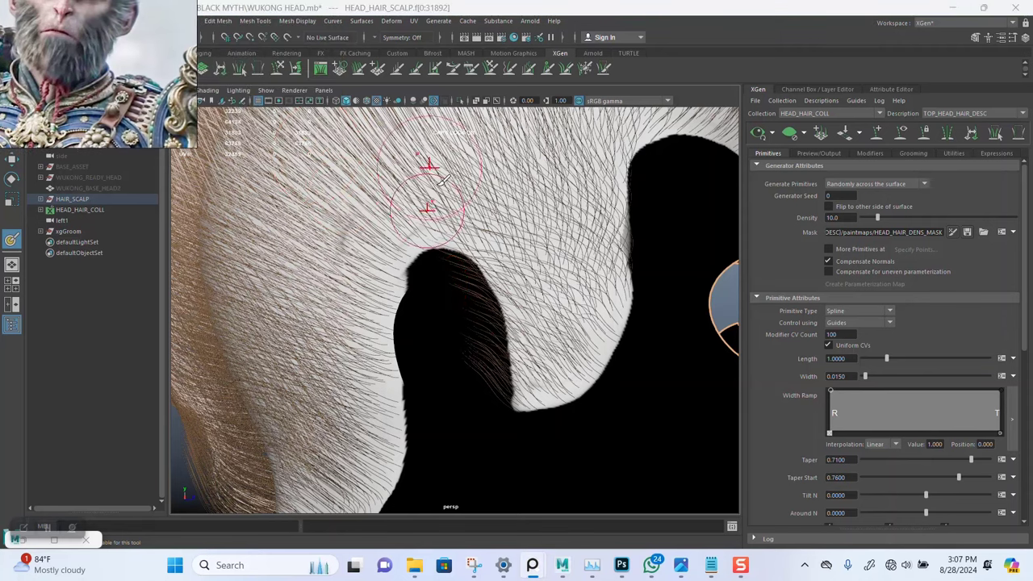
mouse_move(461, 279)
left_mouse_down("alt")
mouse_move(489, 296)
mouse_move(482, 278)
left_mouse_up("alt")
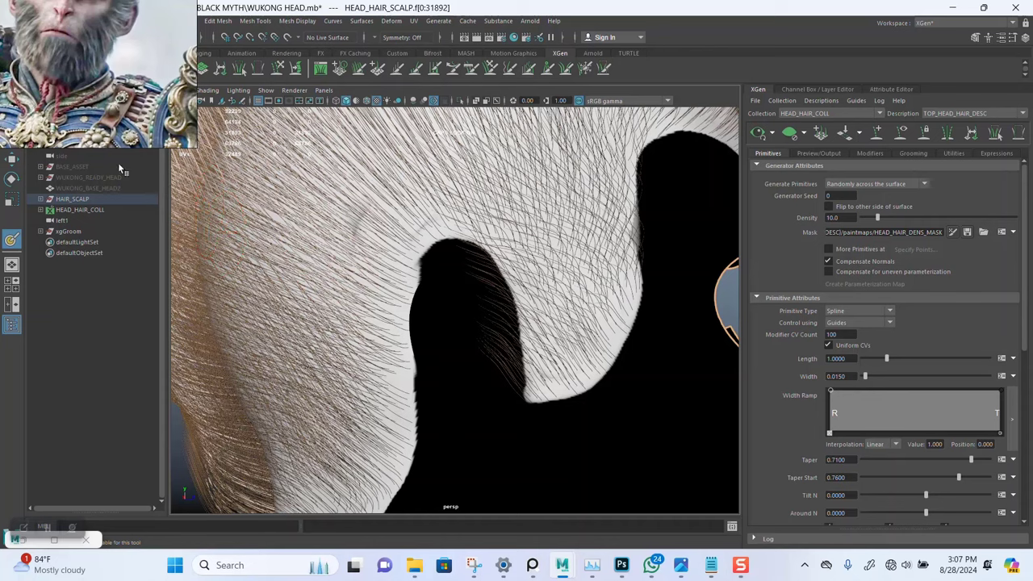
double_click(10, 241)
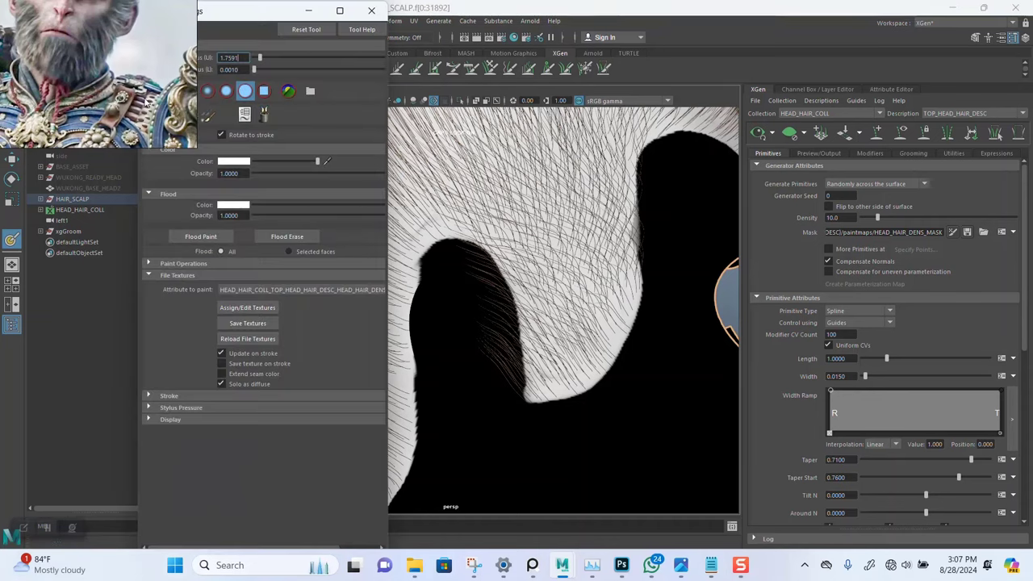
left_click_drag(317, 161, 250, 164)
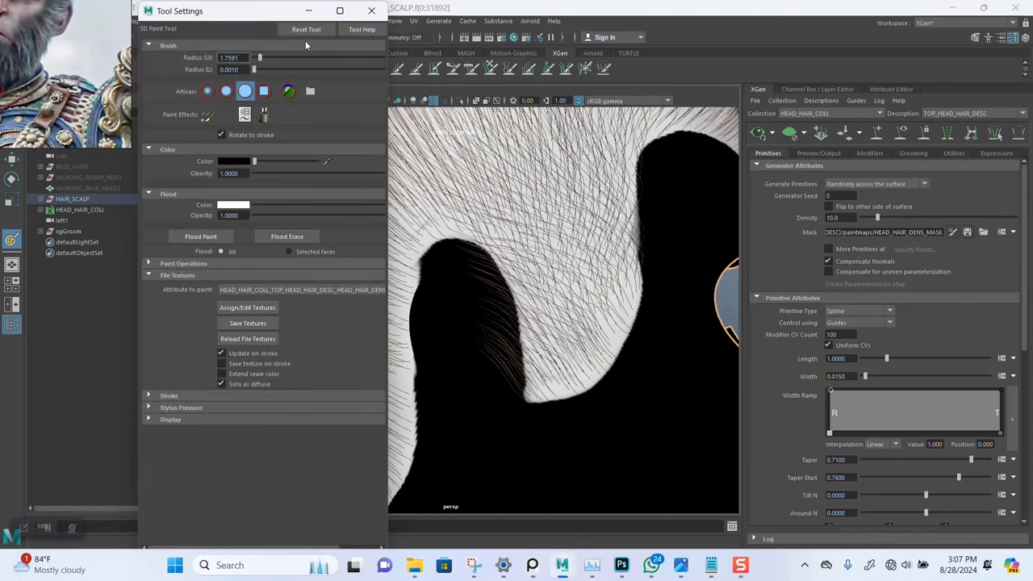
left_click(371, 10)
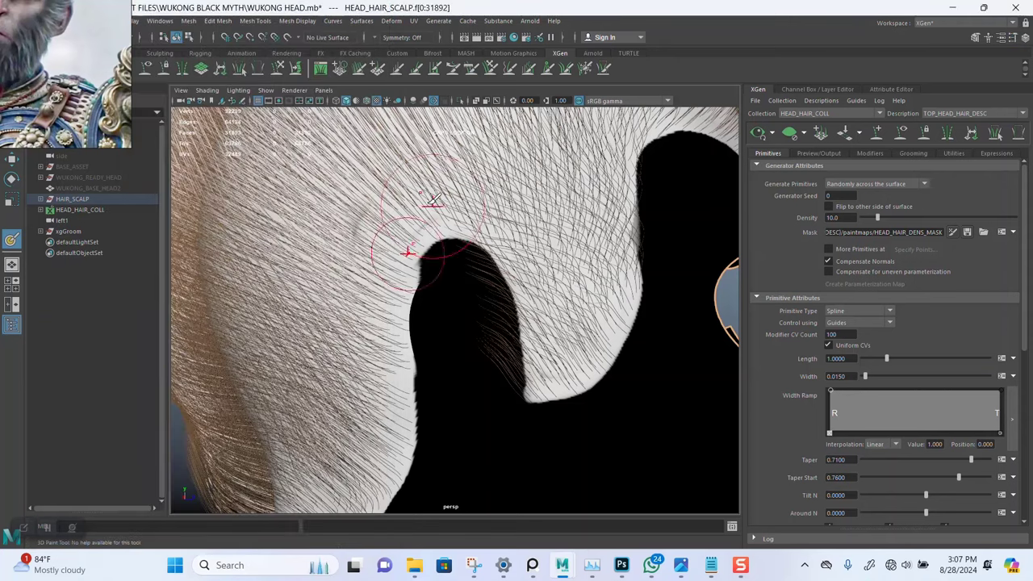
Show the wireframe over the shaded head, shrink the brush and paint the mask black along the front edge of the ear
left_click(368, 101)
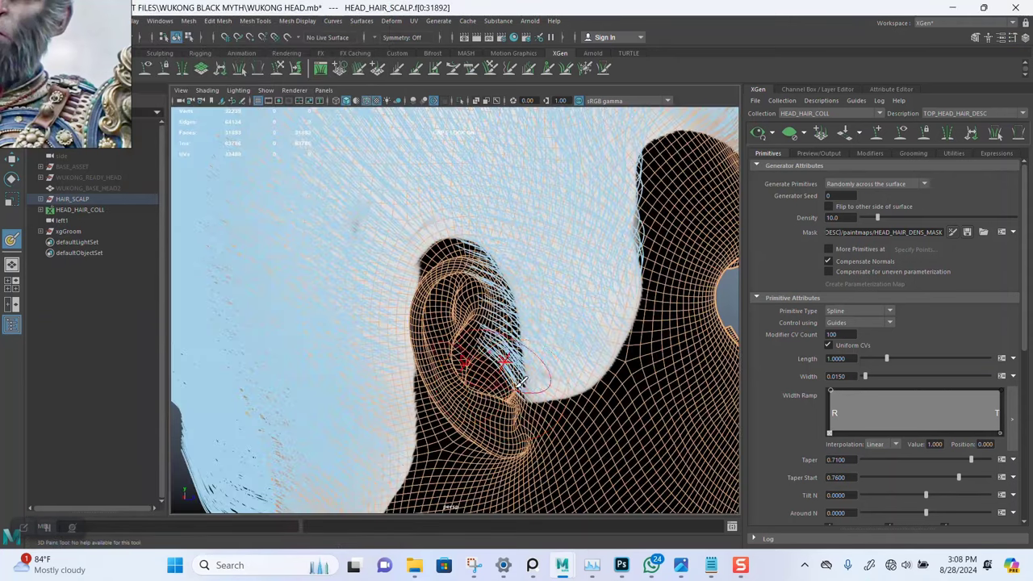
scroll(528, 387, "up", 2)
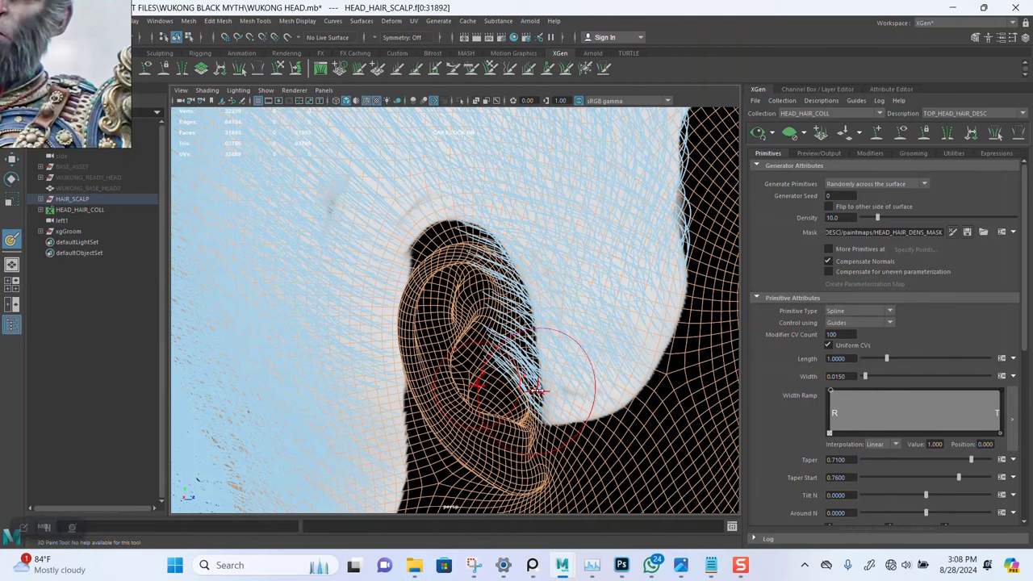
key("b")
left_click_drag(537, 389, 517, 382)
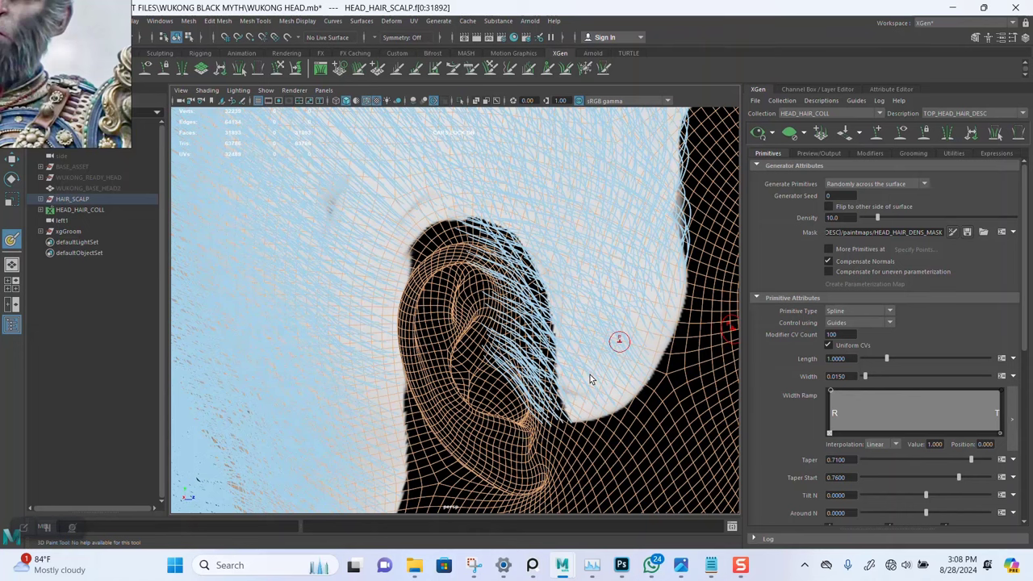
Turn off the wireframe overlay and clear the hair preview to check the painted density mask on the bare scalp
scroll(590, 373, "down", 5)
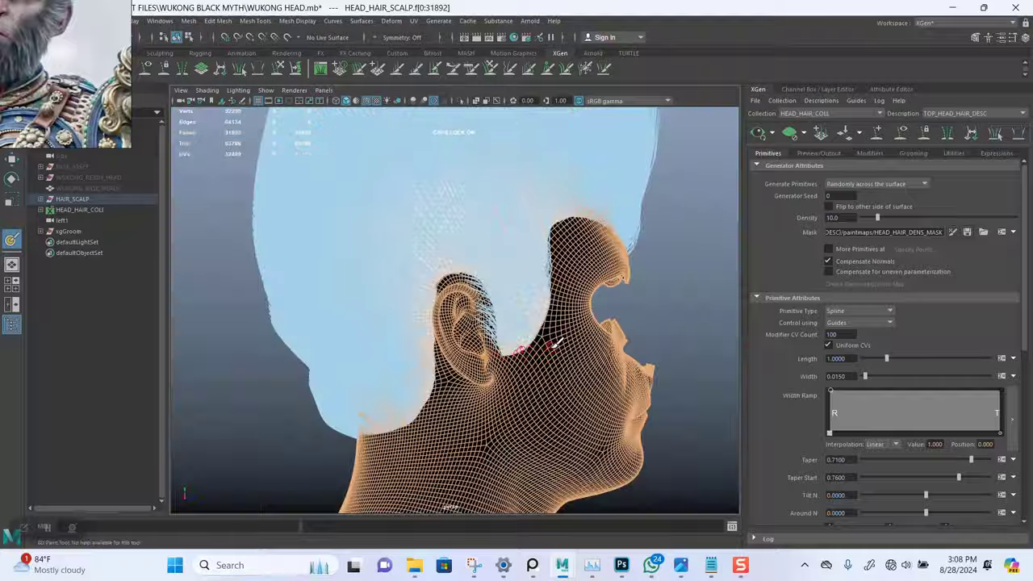
left_click_drag(556, 343, 493, 363, "alt")
right_click_drag(435, 363, 478, 374, "alt")
left_click_drag(478, 375, 698, 305, "alt")
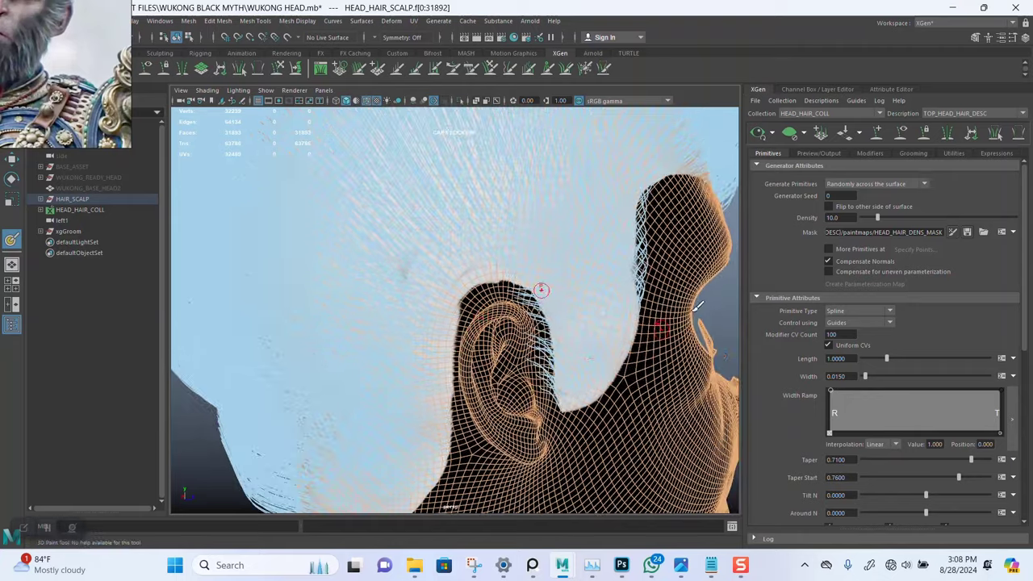
left_click(369, 101)
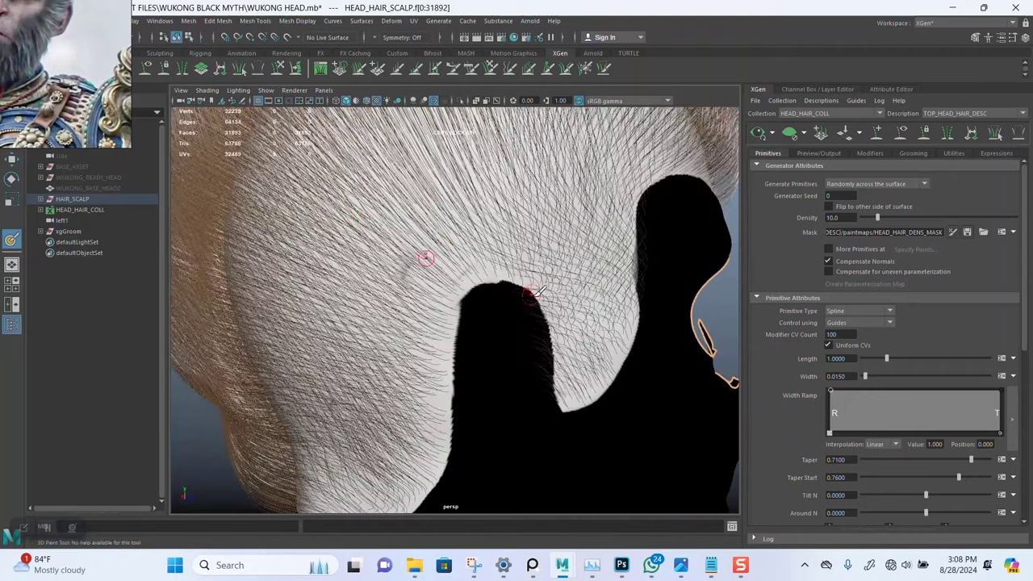
right_click_drag(533, 295, 414, 240, "alt")
mouse_move(482, 272)
left_mouse_down("alt")
mouse_move(546, 274)
mouse_move(436, 276)
left_mouse_up("alt")
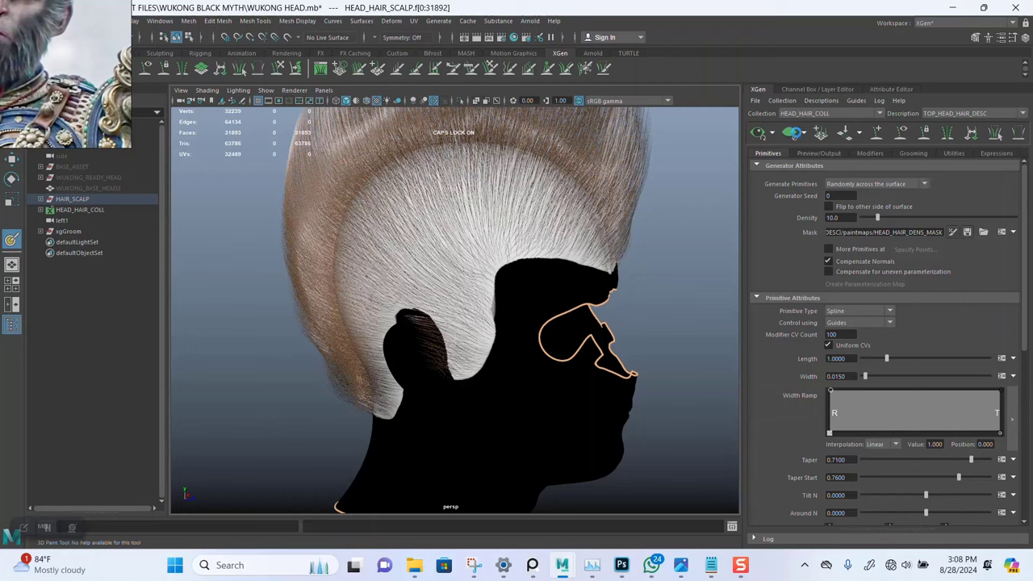
left_click(794, 133)
mouse_move(527, 311)
left_mouse_down("alt")
mouse_move(543, 329)
mouse_move(390, 269)
left_mouse_up("alt")
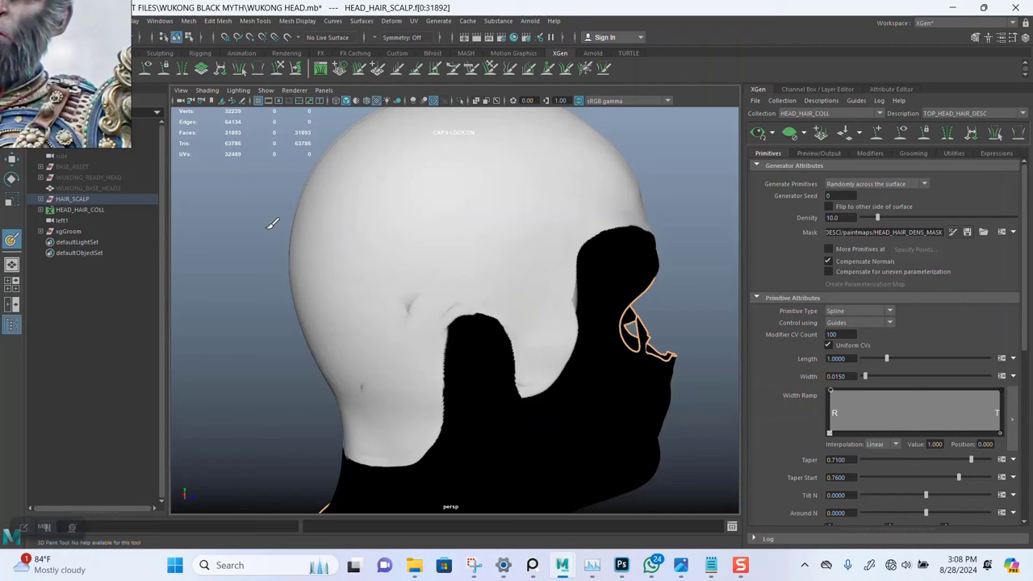
left_click_drag(632, 301, 539, 321, "alt")
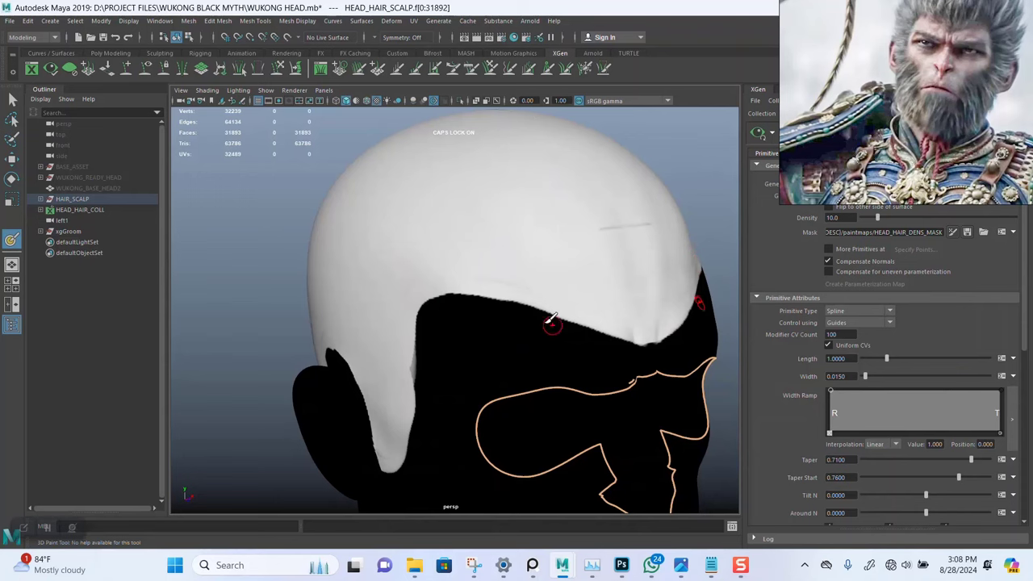
Switch the paint operation to Blur, reduce the brush scale to 0.3201 and soften a stretch of the hairline above the brow
double_click(10, 241)
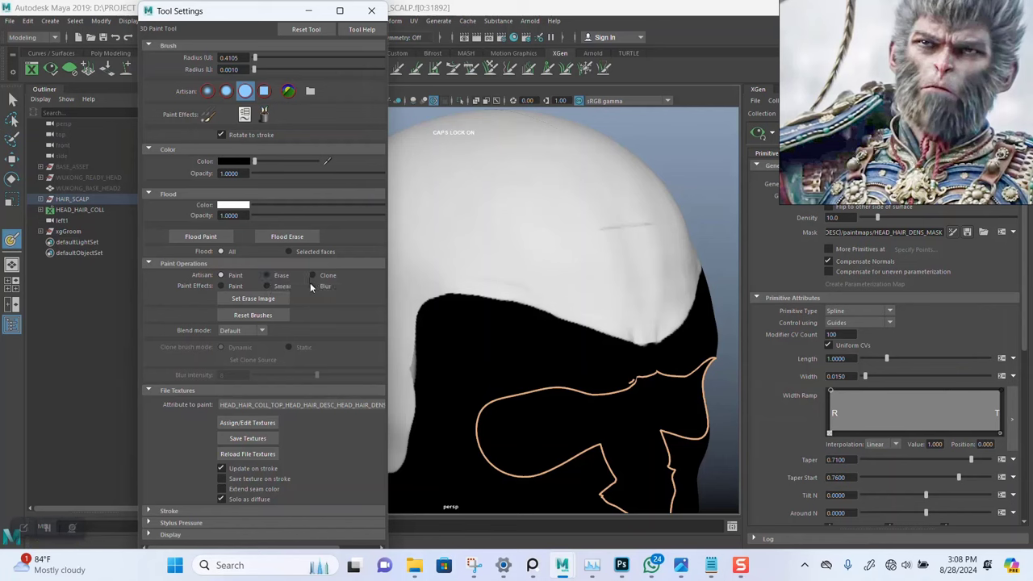
left_click(311, 287)
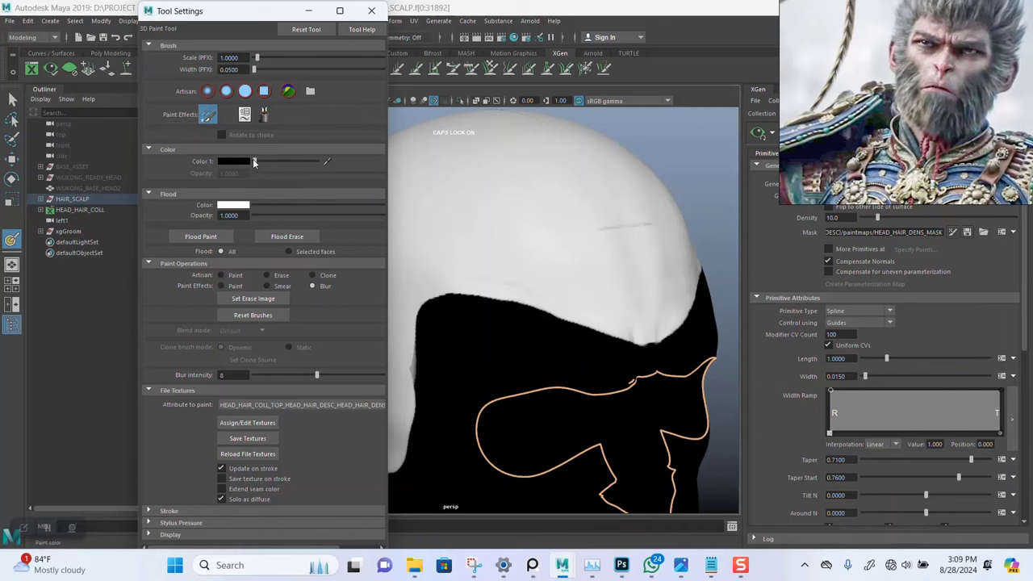
scroll(476, 283, "up", 2)
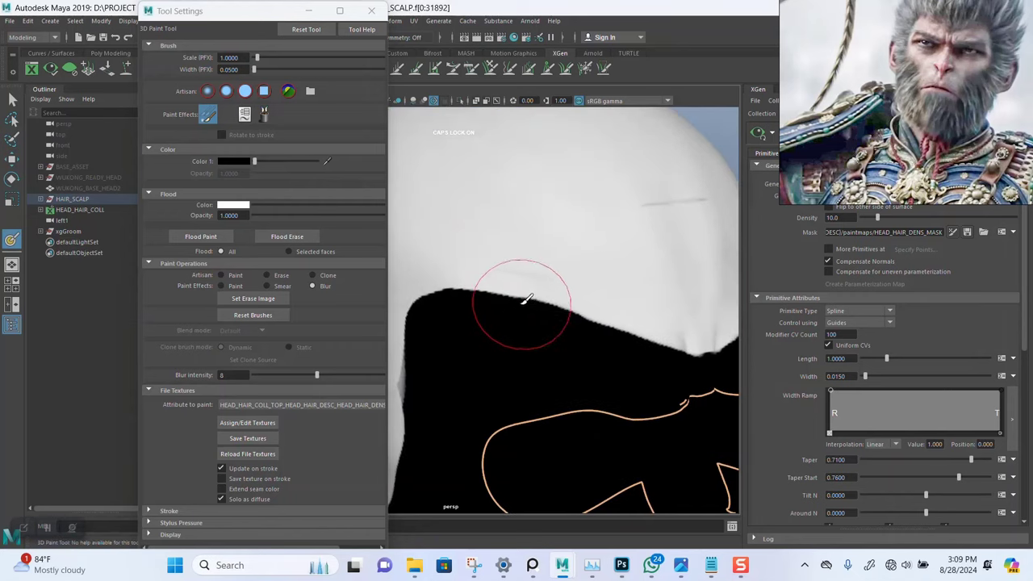
left_click_drag(565, 289, 569, 309)
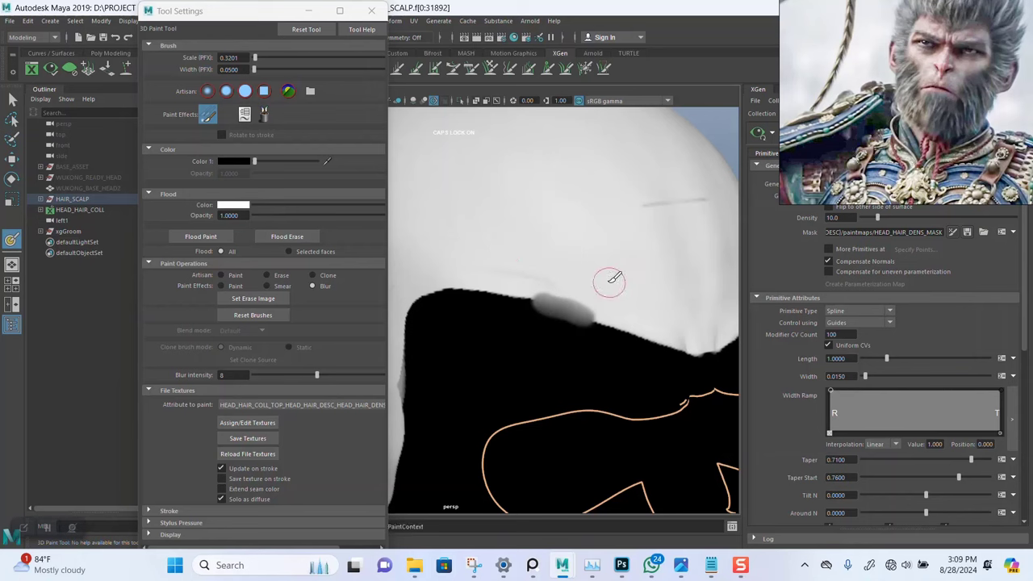
Blur the mask edge across the rest of the front hairline, including the central peak and the opposite side
left_click_drag(613, 286, 605, 293, "alt")
right_click_drag(616, 299, 610, 326, "alt")
mouse_move(618, 350)
left_mouse_down("alt")
mouse_move(576, 346)
mouse_move(586, 339)
mouse_move(561, 317)
mouse_move(558, 342)
mouse_move(621, 354)
mouse_move(557, 345)
mouse_move(454, 288)
left_mouse_up("alt")
right_click_drag(589, 373, 523, 243, "alt")
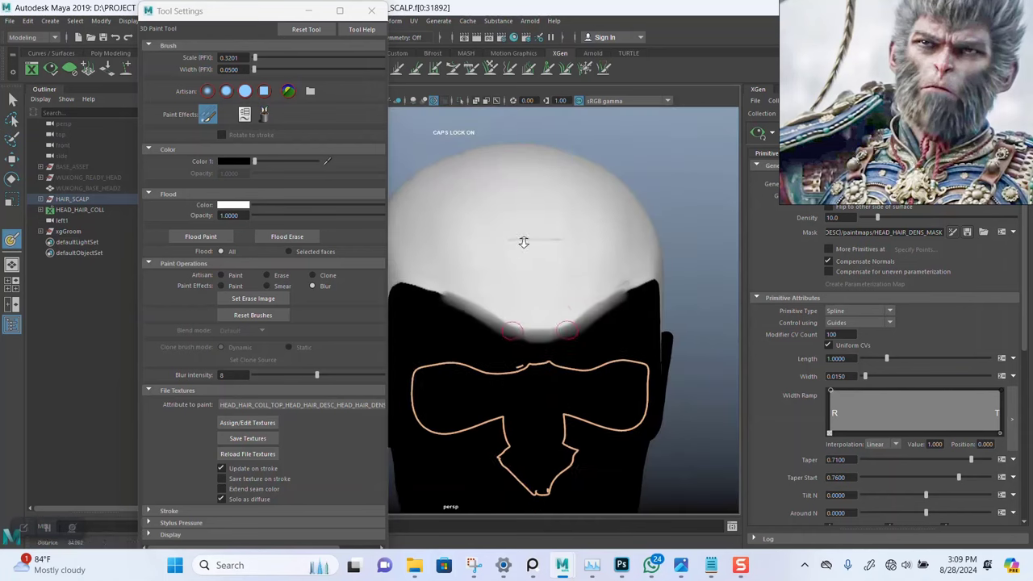
Blur the mask edge around the temple, down the sideburn and around its tip in front of the ear
mouse_move(523, 243)
left_mouse_down("alt")
mouse_move(558, 318)
mouse_move(636, 296)
left_mouse_up("alt")
right_click_drag(636, 296, 595, 374, "alt")
middle_click_drag(599, 295, 534, 347, "alt")
scroll(533, 347, "up", 2)
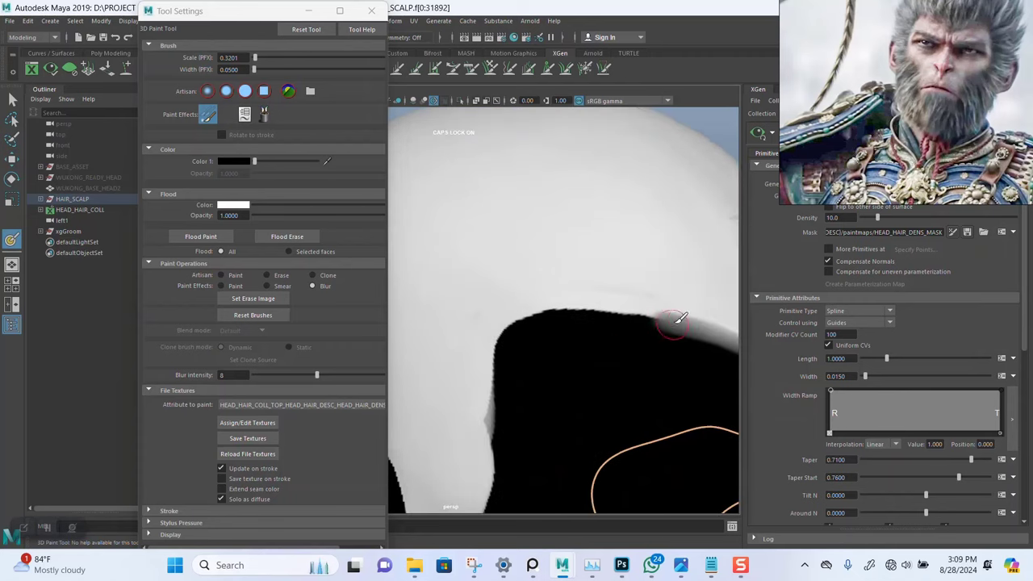
mouse_move(688, 316)
left_mouse_down()
mouse_move(560, 302)
mouse_move(526, 310)
mouse_move(500, 332)
mouse_move(489, 449)
mouse_move(507, 473)
left_mouse_up()
middle_click_drag(524, 375, 534, 208, "alt")
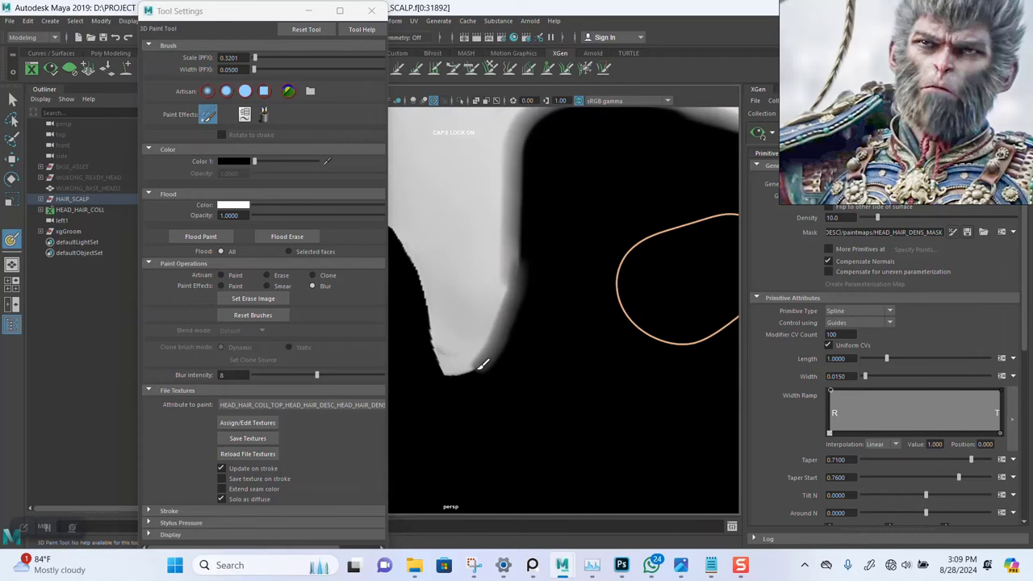
left_click_drag(457, 370, 436, 331)
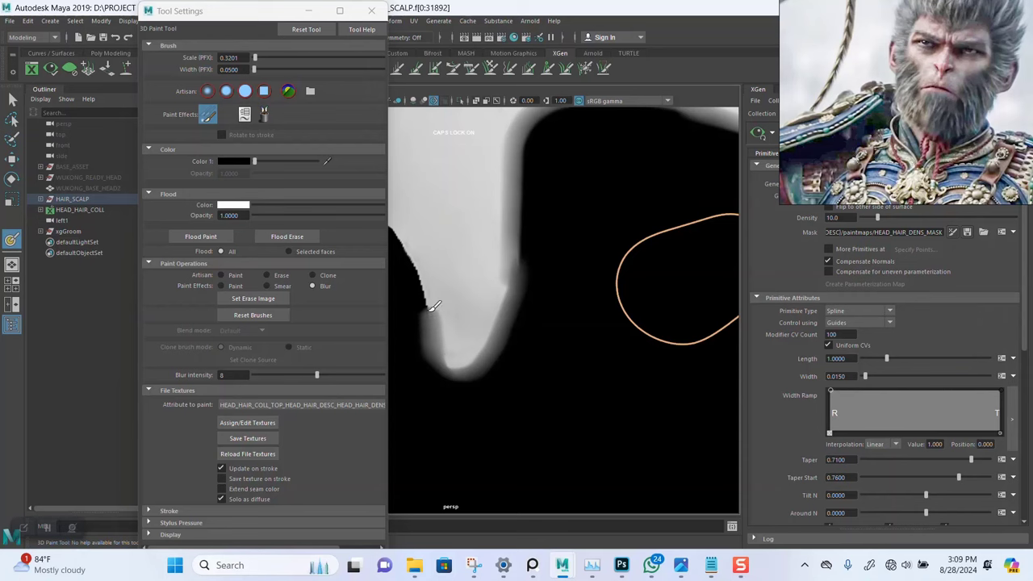
Blur the mask edge over the top of the ear and down behind it towards the neck
left_click_drag(427, 283, 579, 327, "alt")
mouse_move(525, 258)
left_mouse_down()
mouse_move(482, 238)
mouse_move(546, 272)
mouse_move(543, 233)
mouse_move(553, 246)
mouse_move(536, 368)
mouse_move(514, 423)
left_mouse_up()
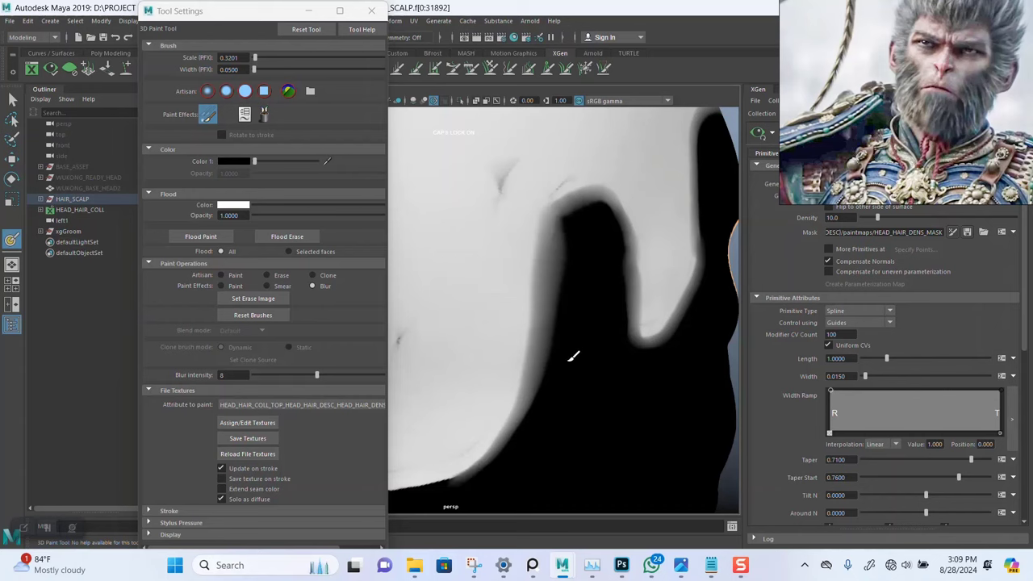
Blur the mask edge along the nape hairline at the back of the head
scroll(573, 356, "down", 10)
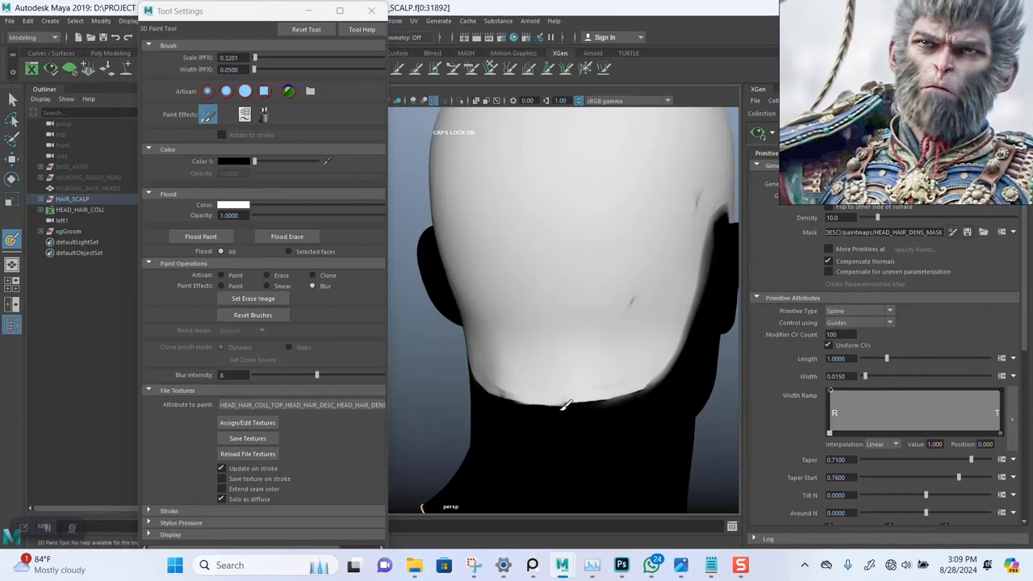
scroll(620, 363, "up", 4)
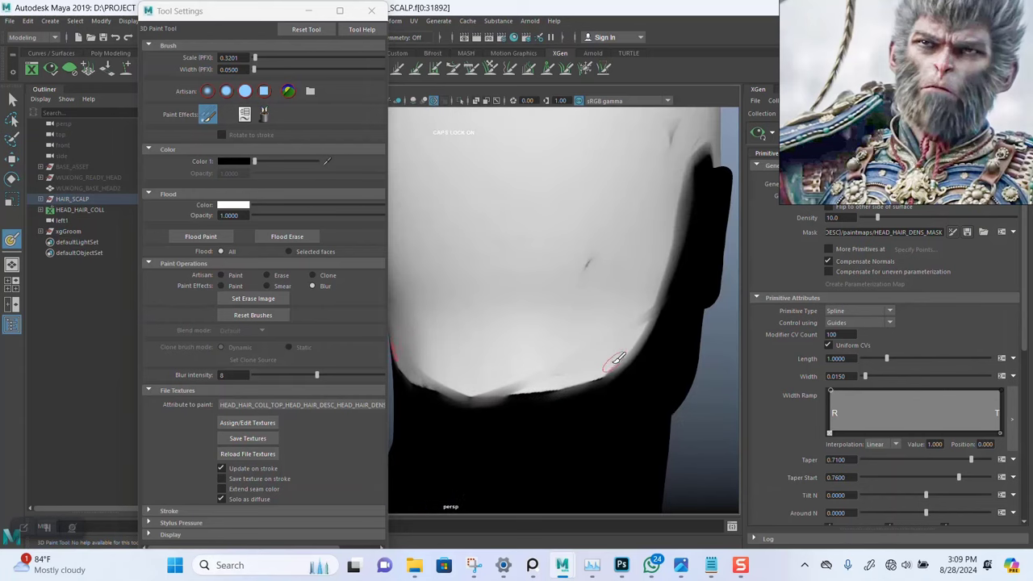
left_click_drag(614, 362, 635, 360, "alt")
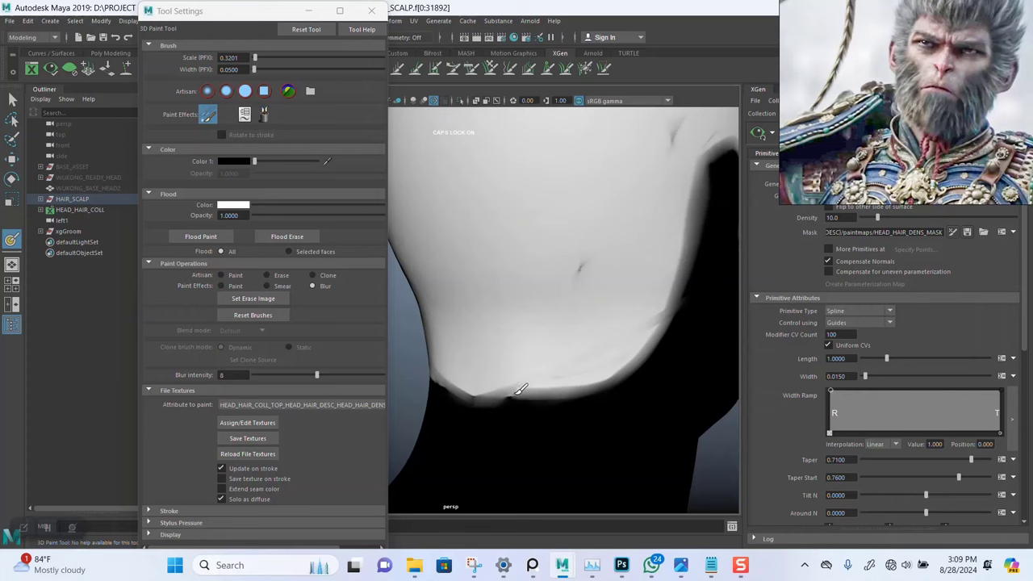
left_click_drag(488, 390, 509, 374)
mouse_move(649, 364)
left_mouse_down("alt")
mouse_move(636, 387)
mouse_move(667, 343)
left_mouse_up("alt")
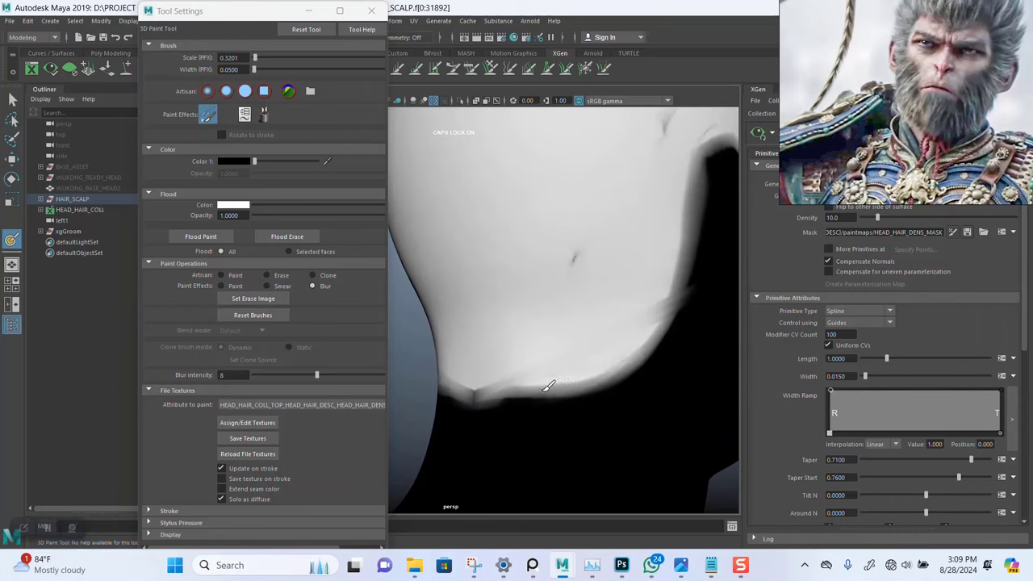
Enlarge the blur brush to a scale of 0.5715 and widen the soft falloff along the forehead, temple and sideburn edges
right_click_drag(660, 364, 600, 266, "alt")
left_click_drag(600, 265, 493, 261, "alt")
middle_click_drag(575, 215, 581, 277, "alt")
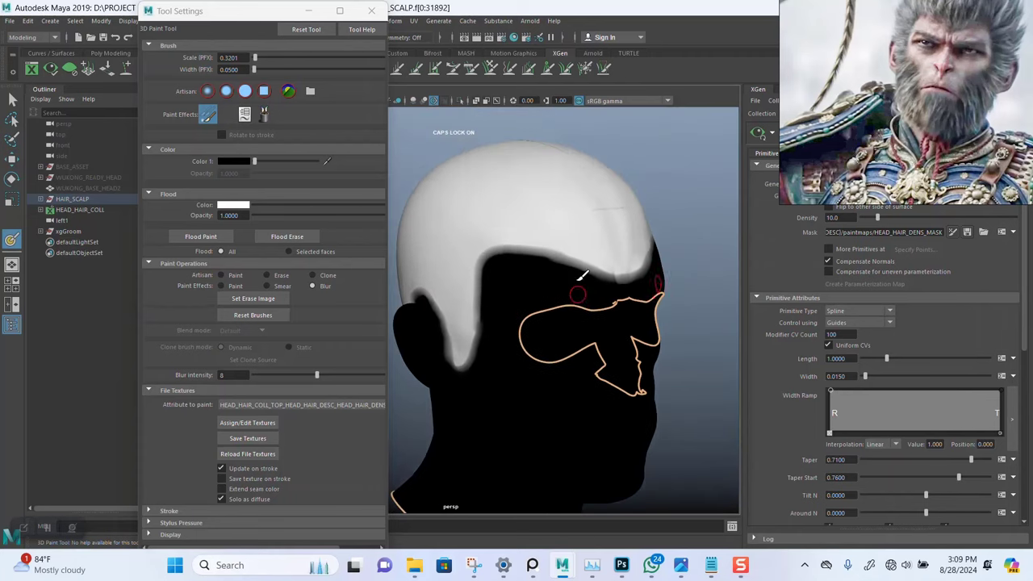
right_click_drag(581, 277, 613, 281, "alt")
middle_click_drag(558, 279, 604, 288, "alt")
mouse_move(603, 288)
left_mouse_down("alt")
mouse_move(457, 283)
mouse_move(590, 293)
mouse_move(557, 294)
mouse_move(611, 333)
mouse_move(579, 310)
mouse_move(605, 307)
mouse_move(560, 277)
mouse_move(535, 269)
mouse_move(524, 304)
left_mouse_up("alt")
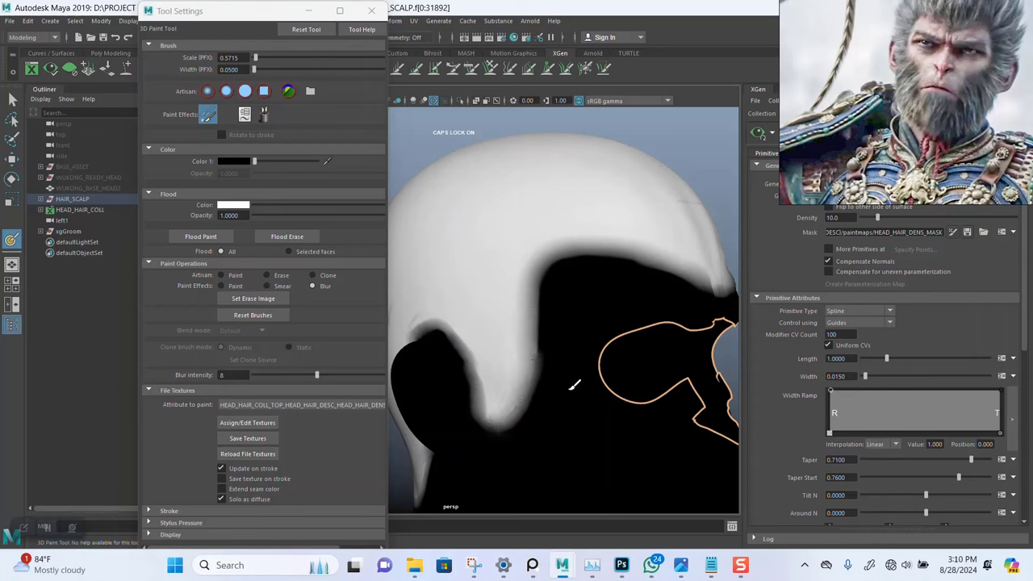
Check the softened mask edge around the temple and nape, and save the painted density mask texture
mouse_move(574, 386)
left_mouse_down("alt")
mouse_move(595, 358)
mouse_move(593, 279)
mouse_move(611, 376)
left_mouse_up("alt")
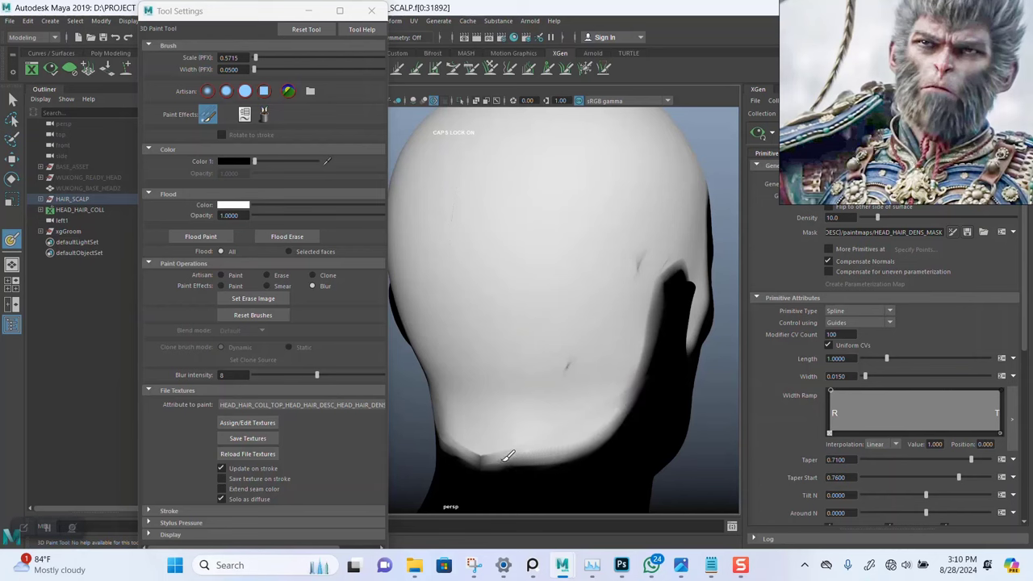
mouse_move(474, 451)
left_mouse_down("alt")
mouse_move(651, 392)
mouse_move(581, 346)
mouse_move(595, 422)
mouse_move(551, 436)
left_mouse_up("alt")
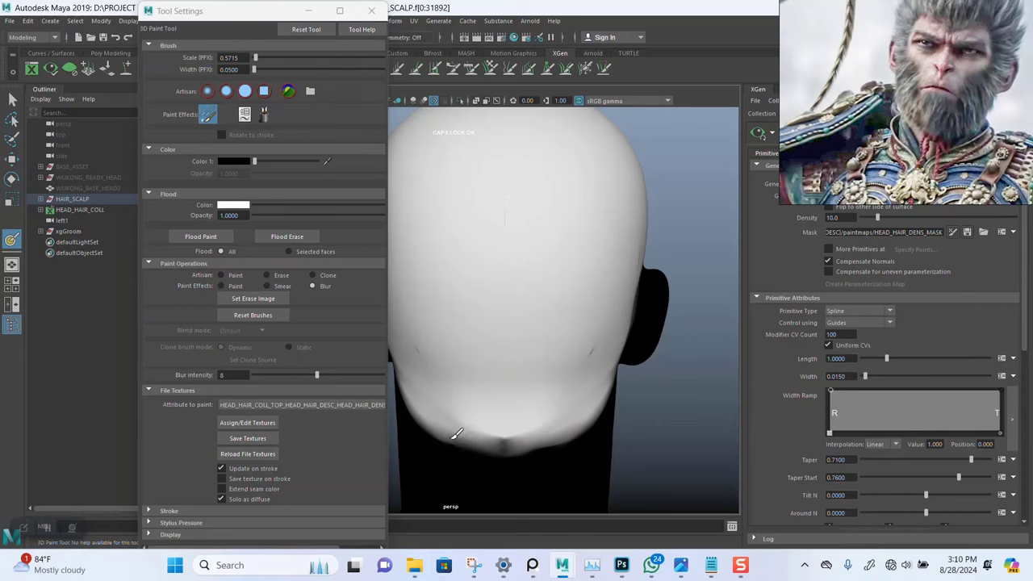
mouse_move(539, 397)
left_mouse_down("alt")
mouse_move(541, 376)
mouse_move(557, 367)
mouse_move(541, 387)
left_mouse_up("alt")
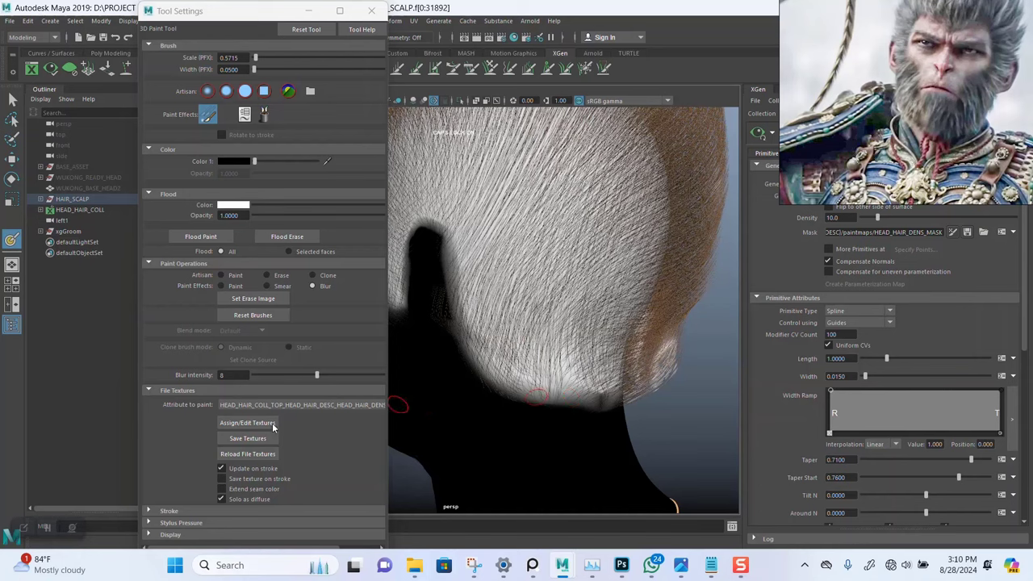
left_click(247, 438)
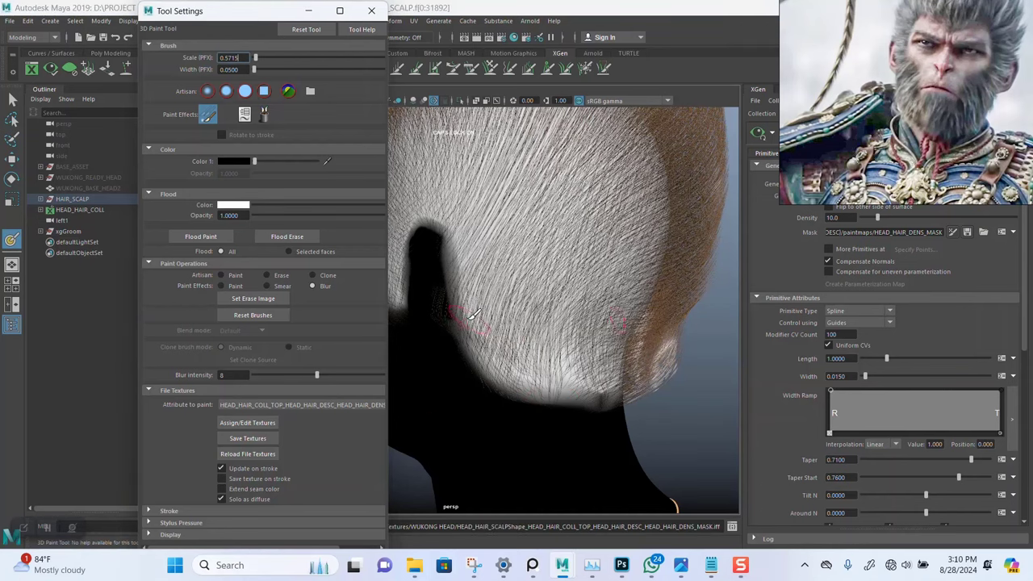
left_click(309, 11)
Reload the density mask's file textures, close the paint tool settings and return to the Select tool
left_click_drag(567, 411, 545, 355, "alt")
scroll(526, 343, "up", 3)
middle_click_drag(508, 330, 553, 309, "alt")
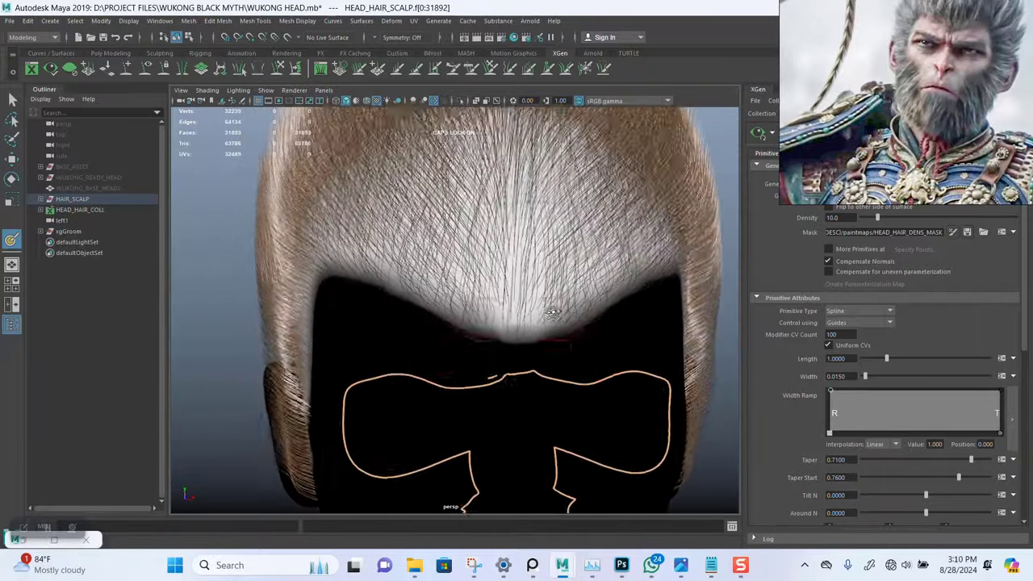
left_click_drag(554, 309, 508, 323, "alt")
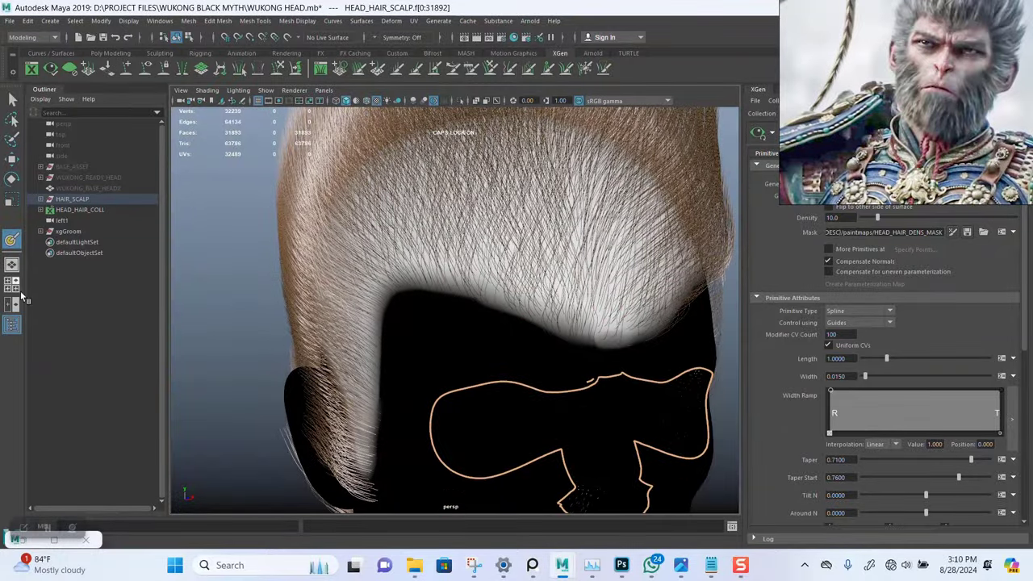
double_click(12, 240)
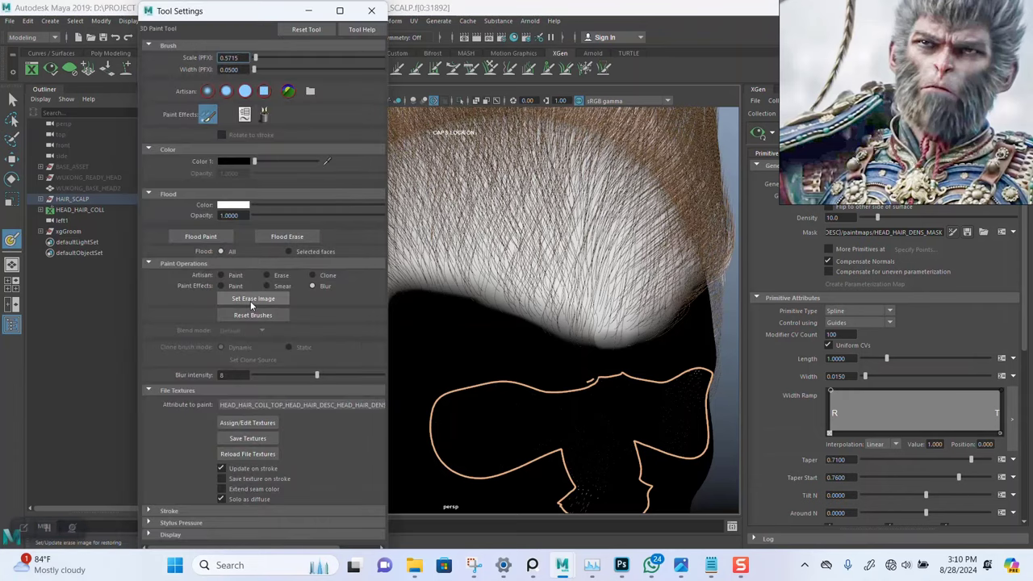
left_click(238, 452)
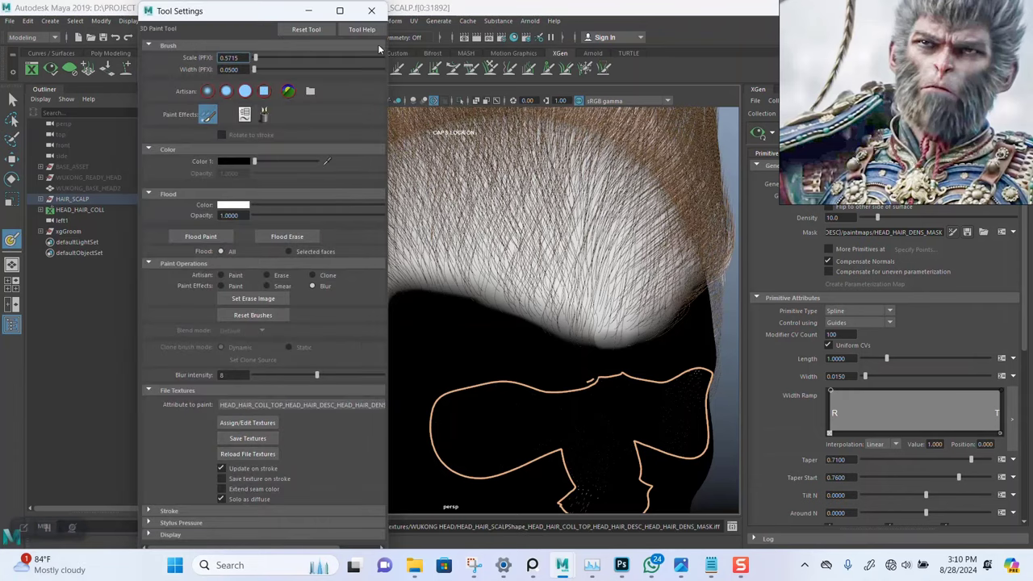
left_click(372, 11)
left_click(13, 99)
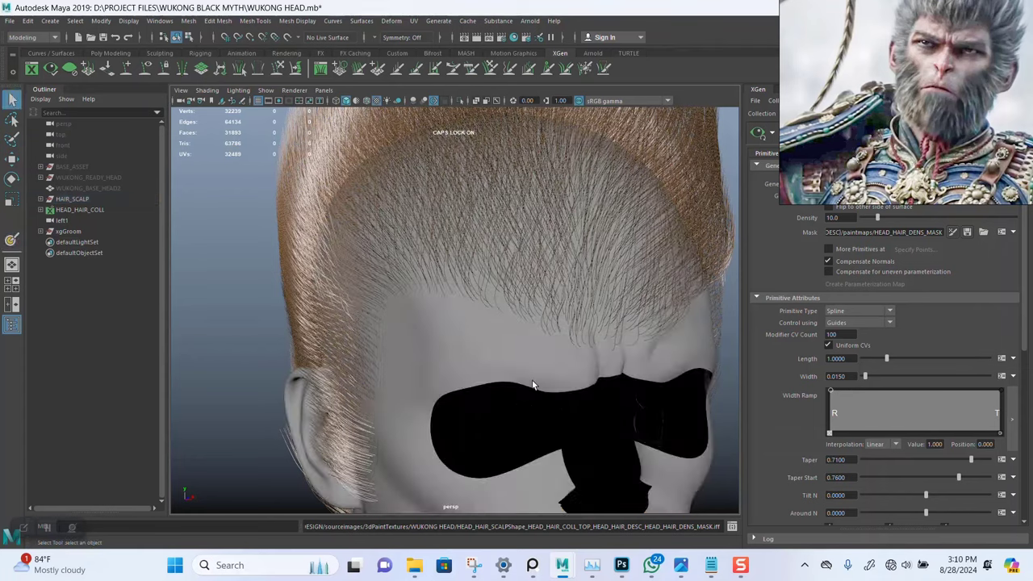
Move the reference image off the XGen settings and raise the hair density to 50.0
left_click_drag(588, 386, 590, 301, "alt")
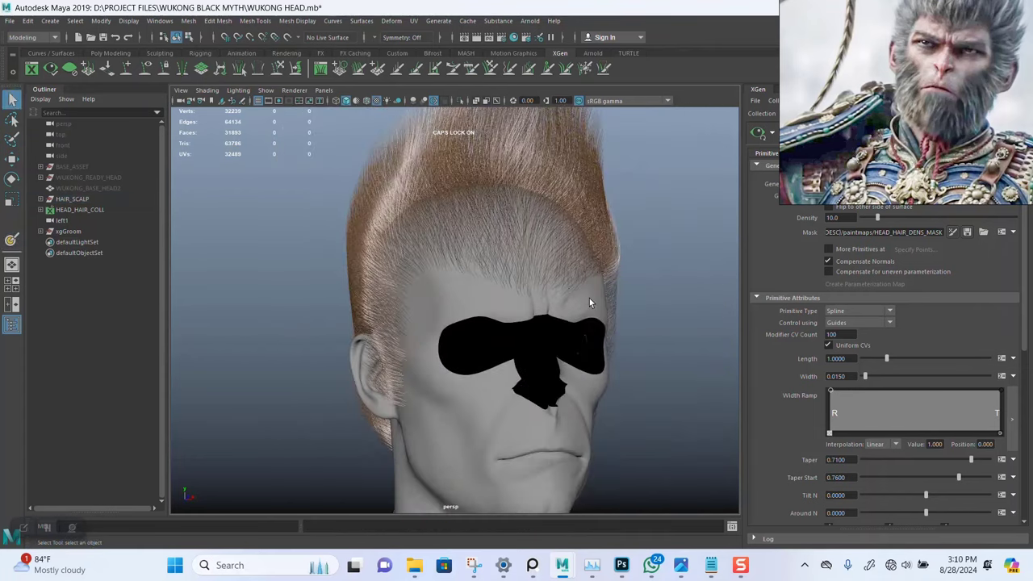
right_click_drag(549, 147, 60, 180)
right_click_drag(468, 263, 515, 374, "alt")
middle_click_drag(515, 375, 515, 415, "alt")
left_click_drag(514, 415, 618, 363, "alt")
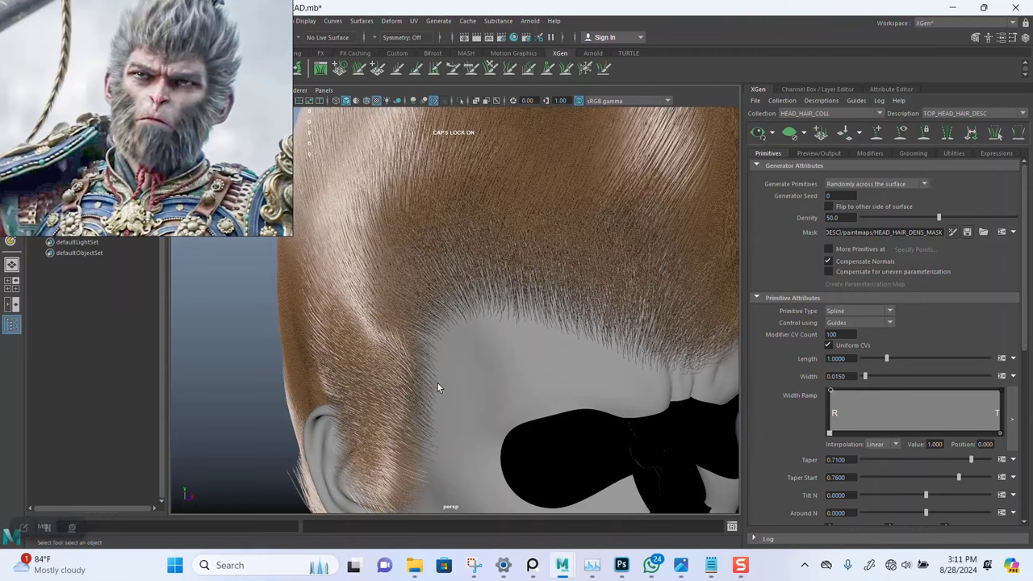
Examine the denser hairline close up along the temples, ears, sideburns and forehead from both sides and the front
left_click_drag(439, 389, 536, 344, "alt")
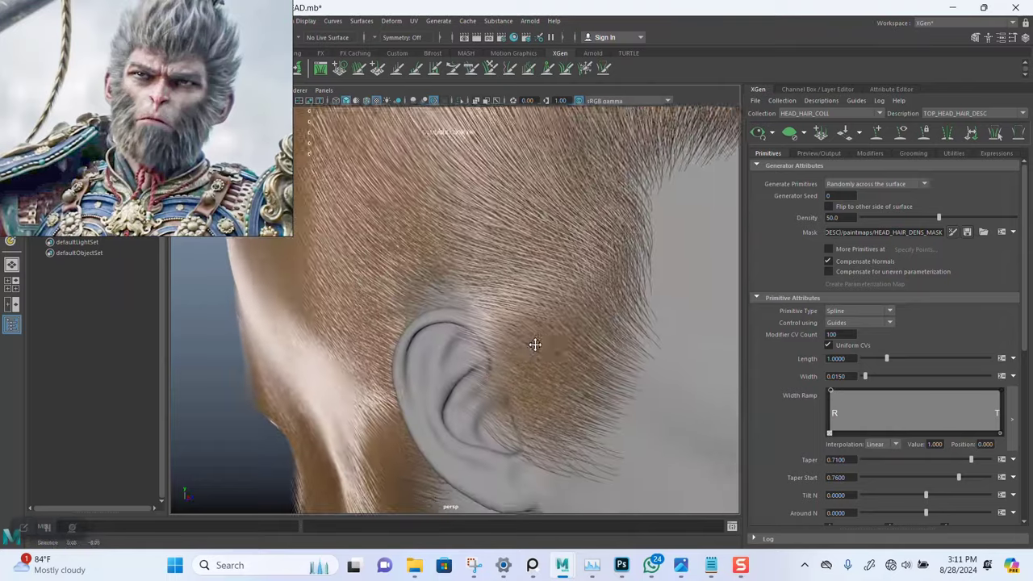
middle_click_drag(535, 345, 522, 369, "alt")
right_click_drag(521, 369, 586, 340, "alt")
left_click_drag(586, 340, 521, 337, "alt")
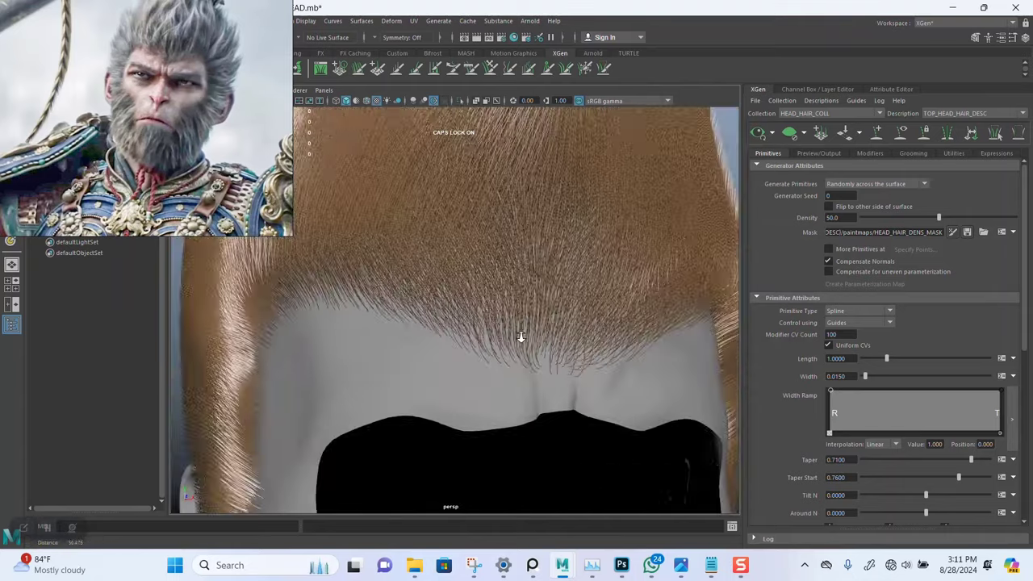
scroll(521, 338, "up", 10)
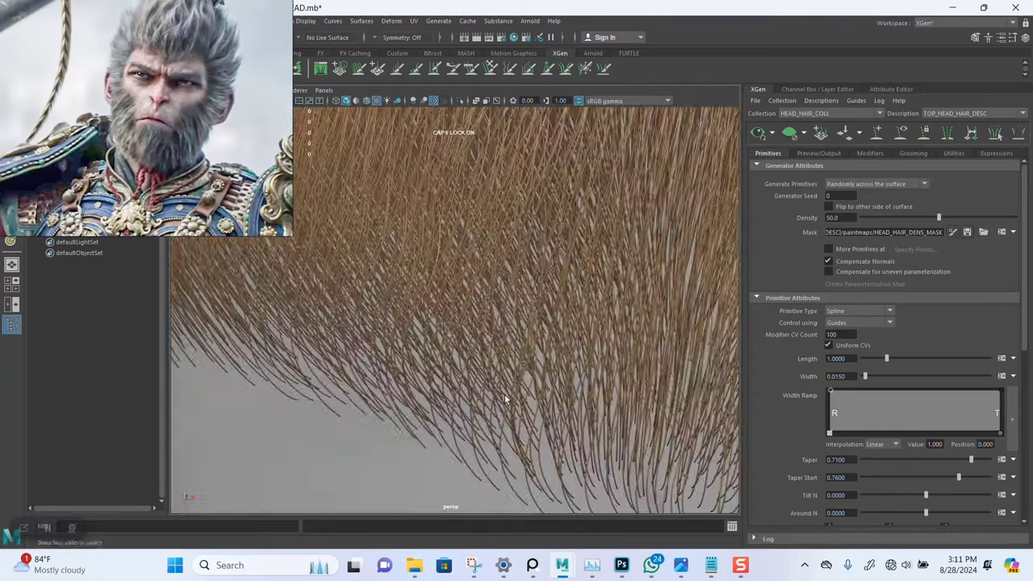
left_click_drag(506, 398, 544, 291, "alt")
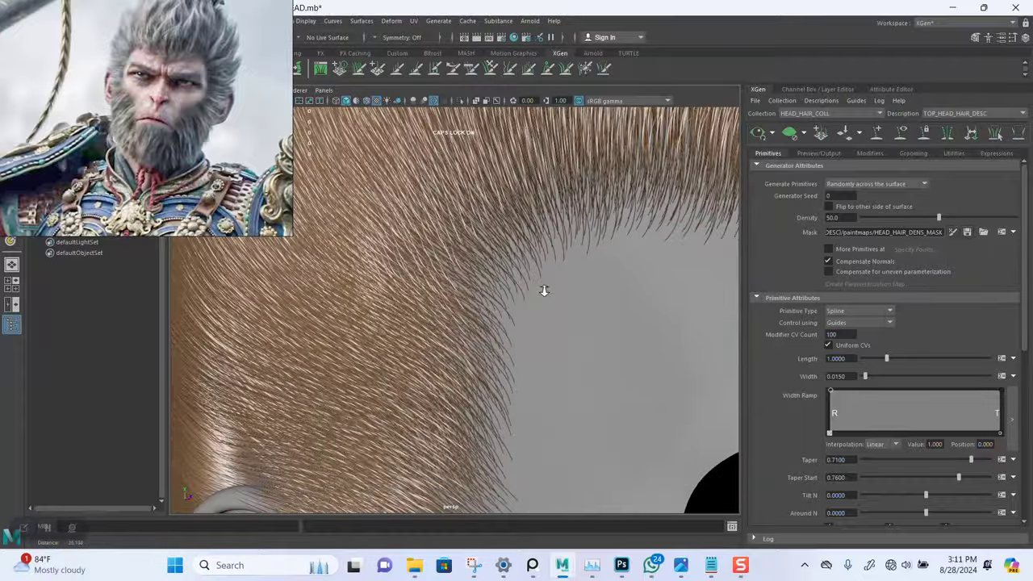
right_click_drag(544, 291, 481, 325, "alt")
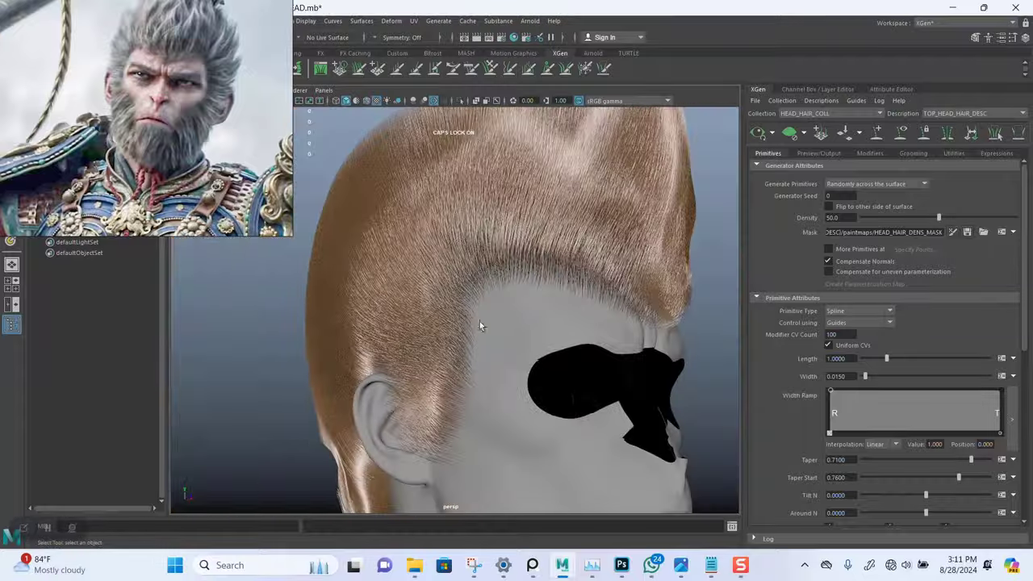
left_click_drag(480, 325, 489, 304, "alt")
scroll(507, 364, "up", 5)
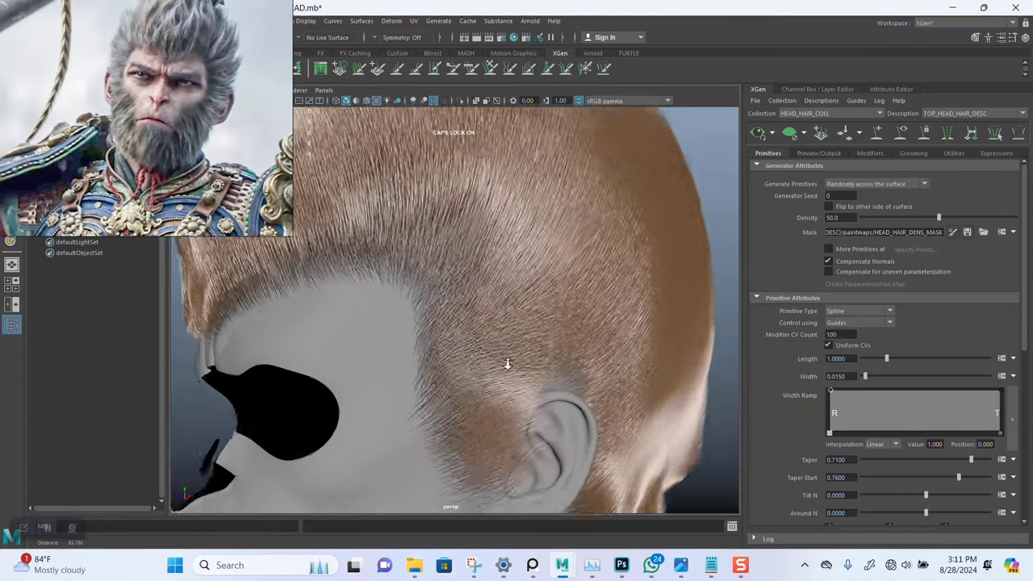
right_click_drag(508, 364, 529, 359, "alt")
middle_click_drag(529, 359, 540, 307, "alt")
right_click_drag(539, 306, 474, 288, "alt")
left_click_drag(474, 288, 541, 272, "alt")
scroll(498, 299, "up", 5)
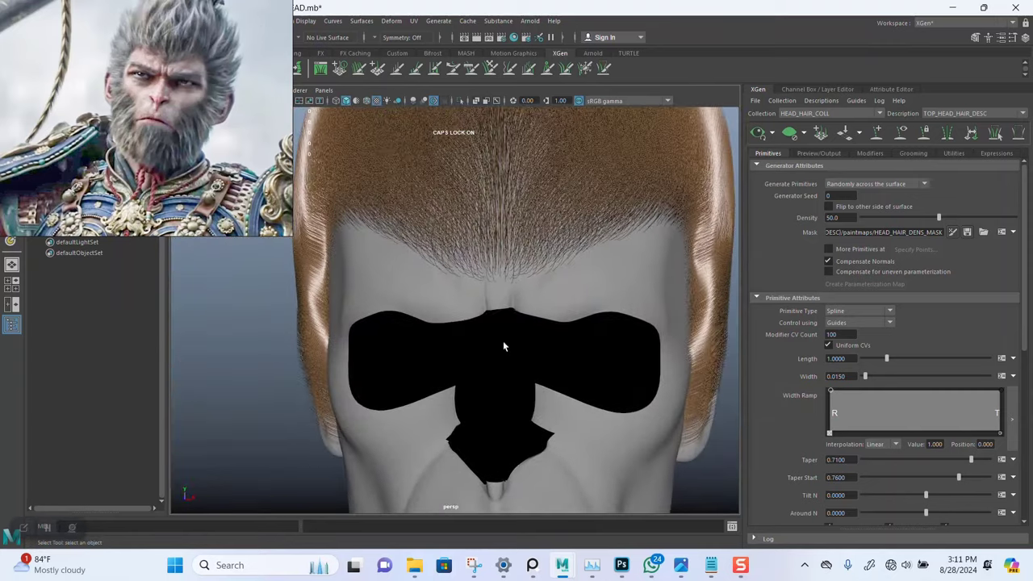
left_click_drag(503, 346, 463, 316, "alt")
scroll(558, 315, "down", 5)
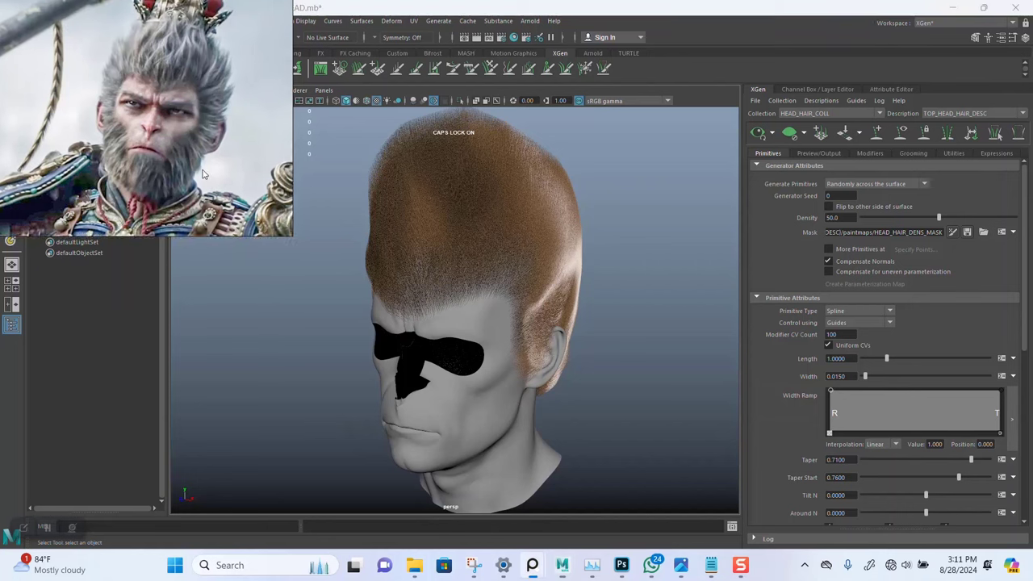
Show the hair guides and scale up a group of guides at the top of the crown to lengthen them
middle_click_drag(202, 174, 199, 208)
scroll(595, 311, "up", 2)
left_click_drag(558, 280, 552, 233, "alt")
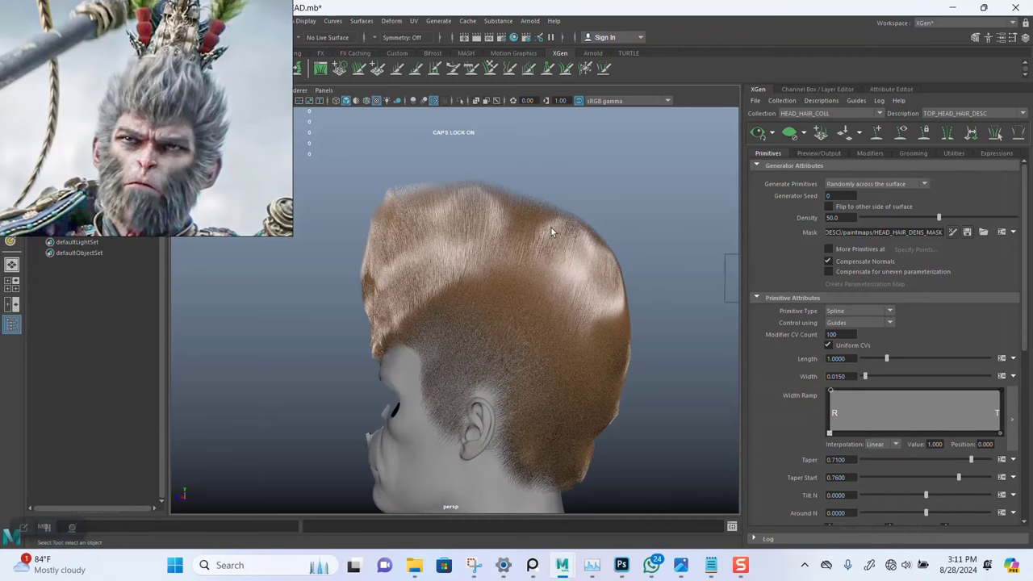
left_click_drag(544, 270, 638, 243, "alt")
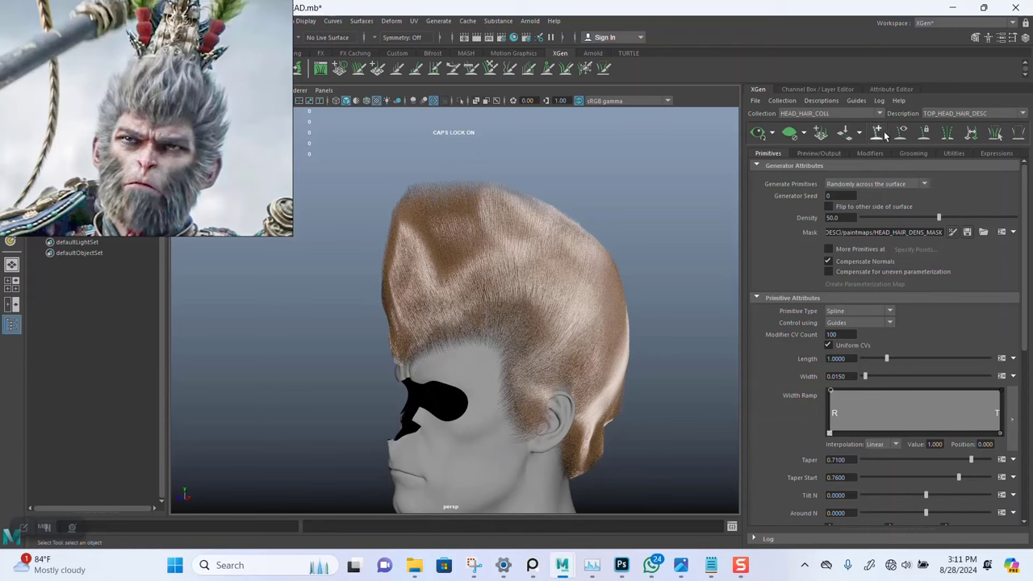
left_click(899, 134)
left_click_drag(574, 251, 502, 258, "alt")
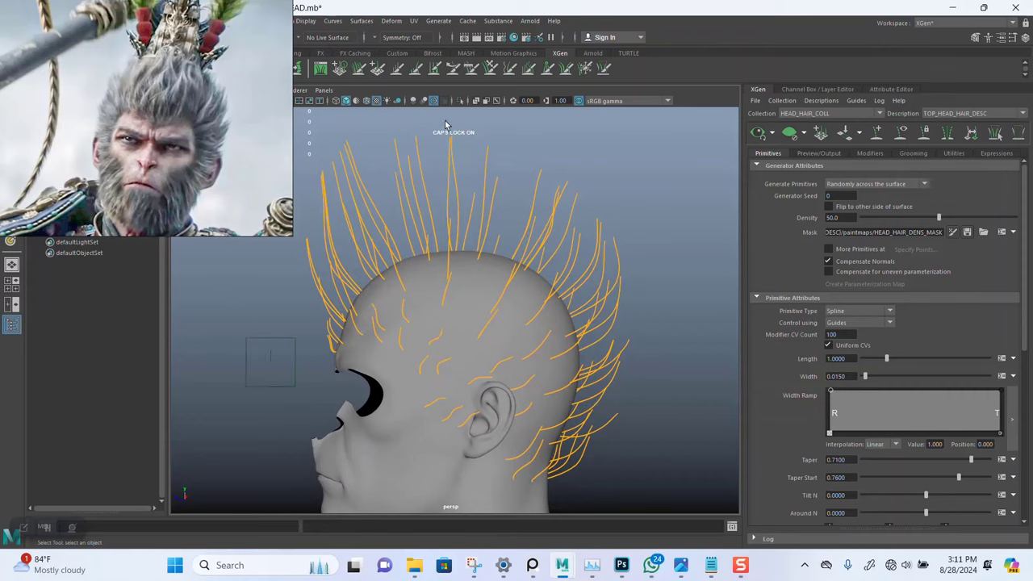
left_click_drag(543, 194, 546, 193)
key("r")
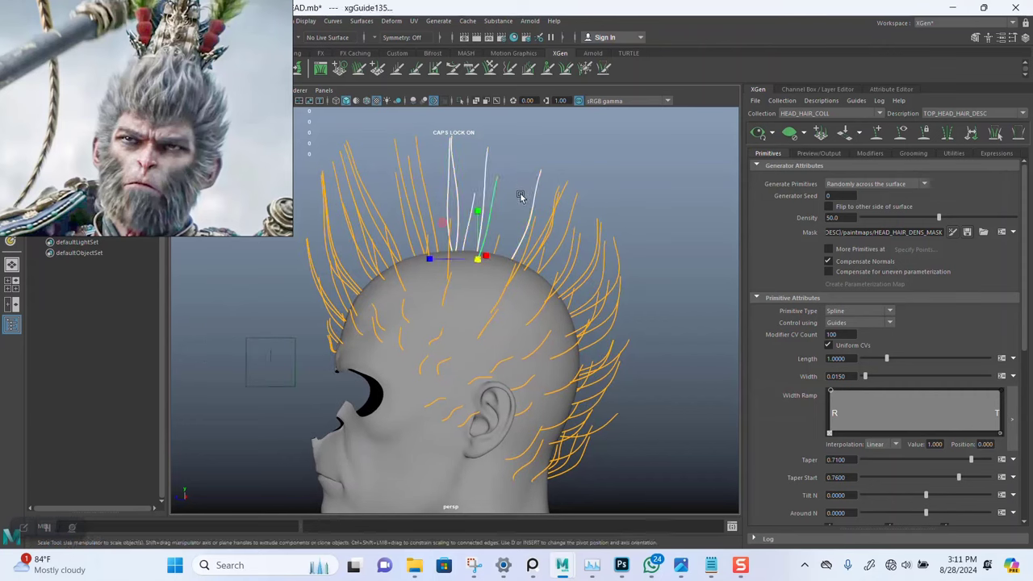
left_click_drag(478, 262, 529, 265)
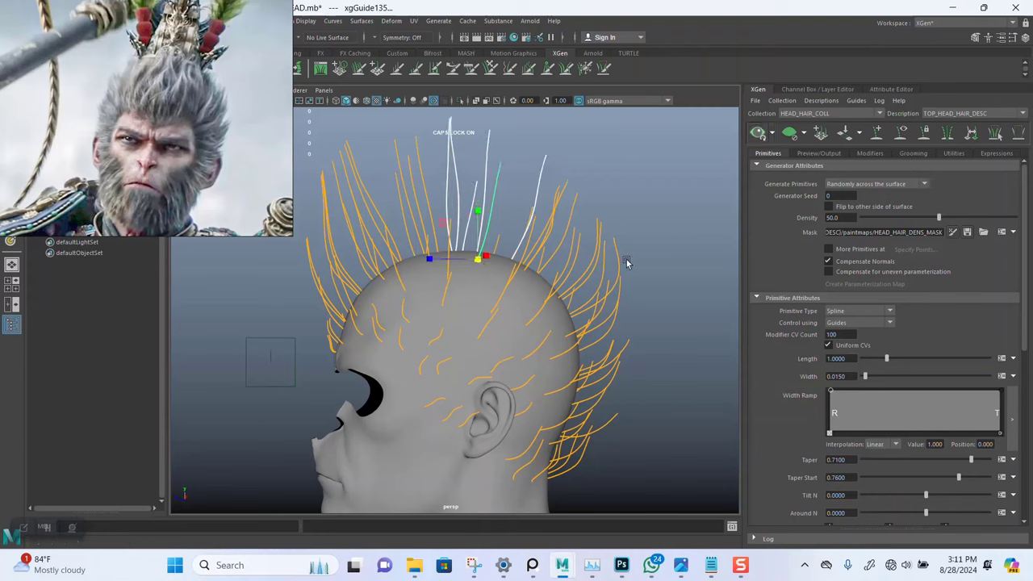
Regenerate the hair preview and slightly scale two guides towards the front of the crown
right_click_drag(618, 352, 567, 348, "alt")
left_click_drag(564, 336, 434, 214, "alt")
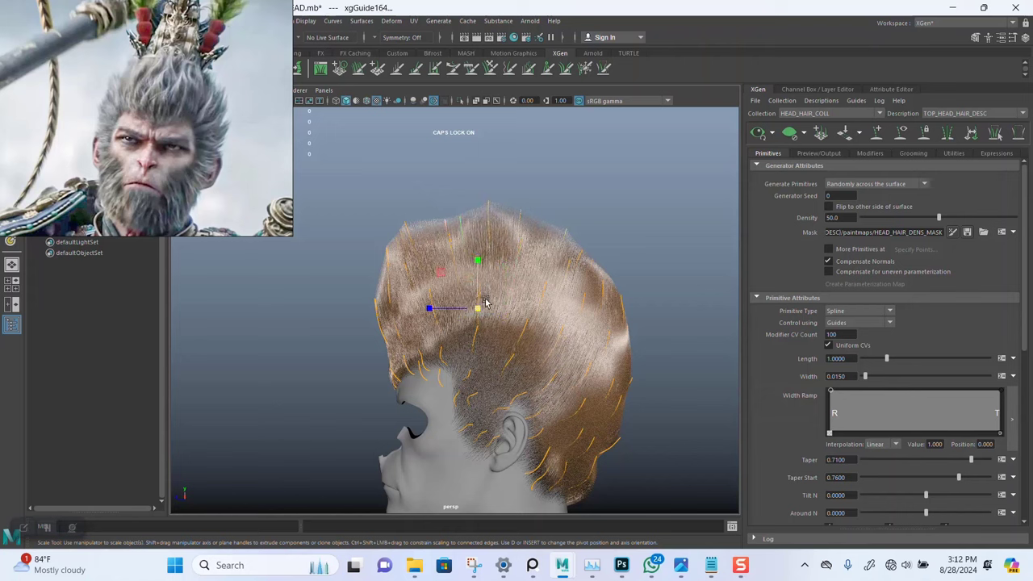
left_click_drag(476, 308, 479, 311)
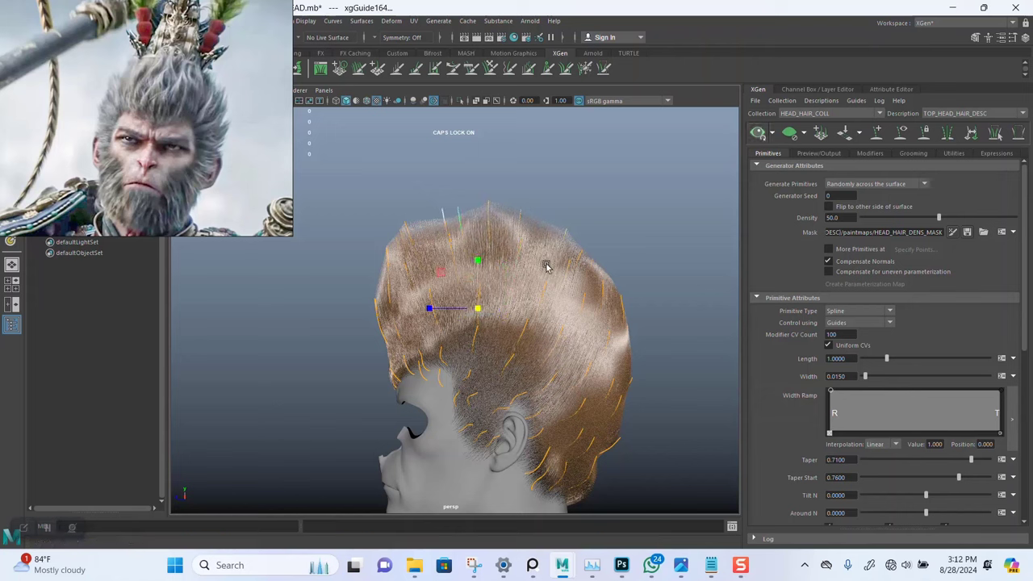
Save the WUKONG HEAD scene and hide the guides over the hair preview
left_click_drag(546, 272, 588, 307, "alt")
middle_click_drag(588, 307, 581, 292, "alt")
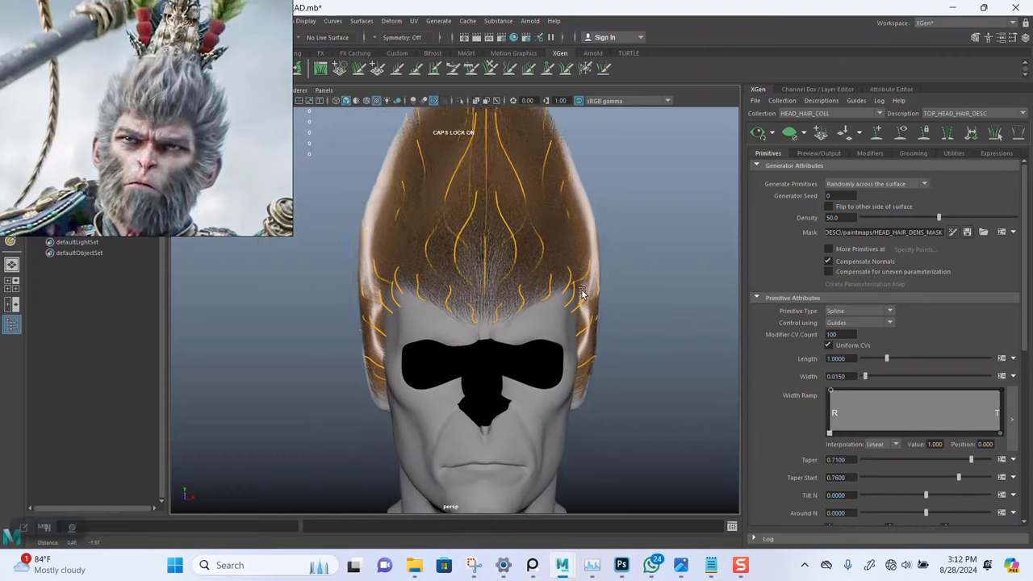
left_click_drag(581, 294, 588, 260, "alt")
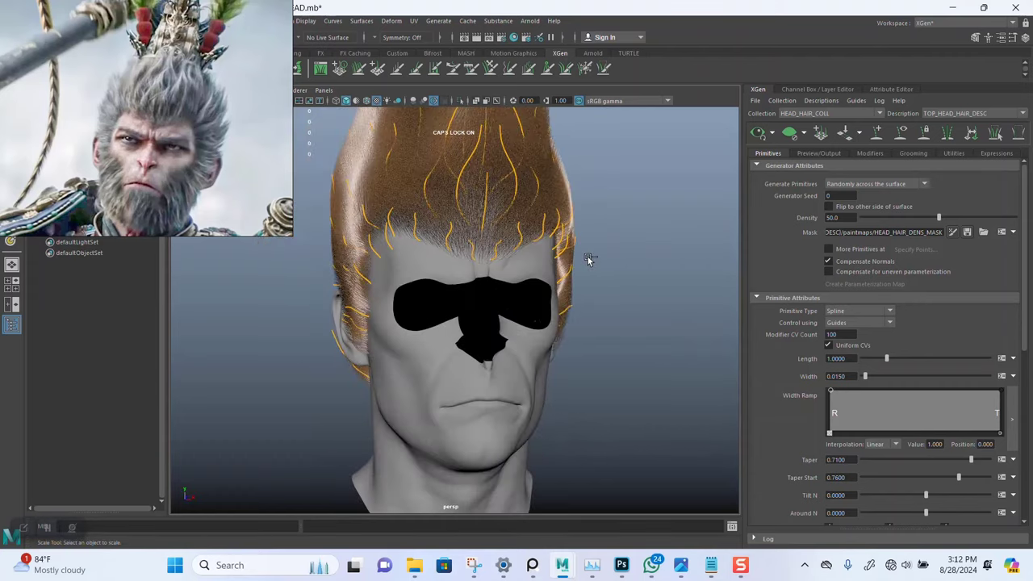
key("ctrl+s")
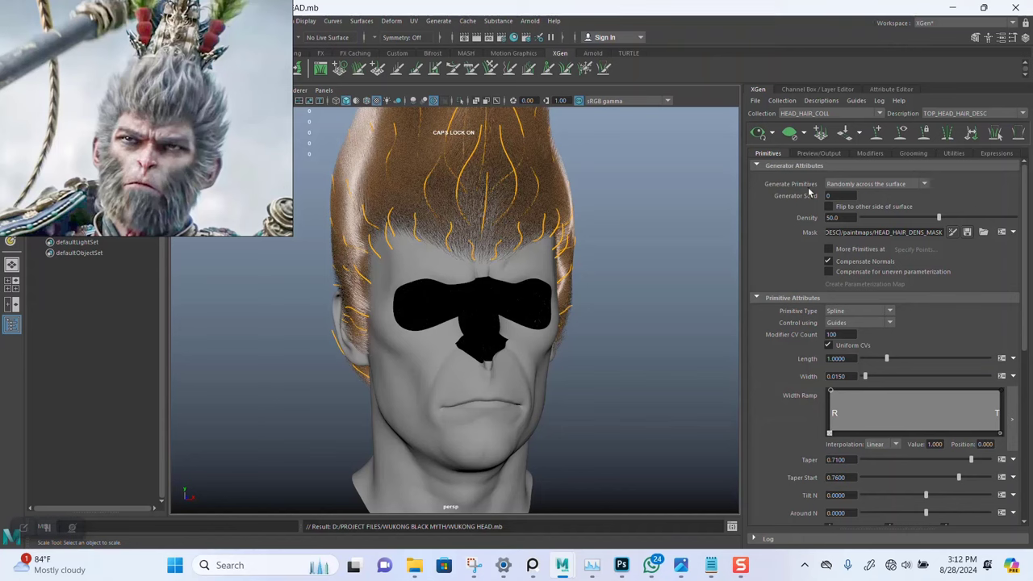
left_click(900, 136)
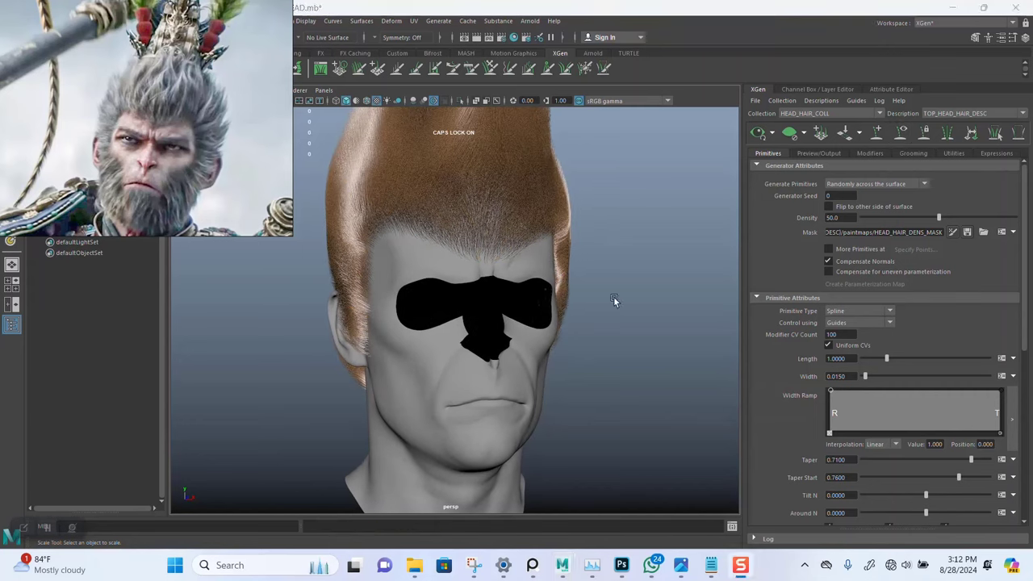
Display the hair guides and clear the hair preview so the guides around the back of the head are exposed
mouse_move(539, 323)
left_mouse_down("alt")
mouse_move(579, 323)
mouse_move(452, 320)
mouse_move(528, 315)
left_mouse_up("alt")
middle_click_drag(458, 330, 535, 337, "alt")
scroll(534, 339, "up", 4)
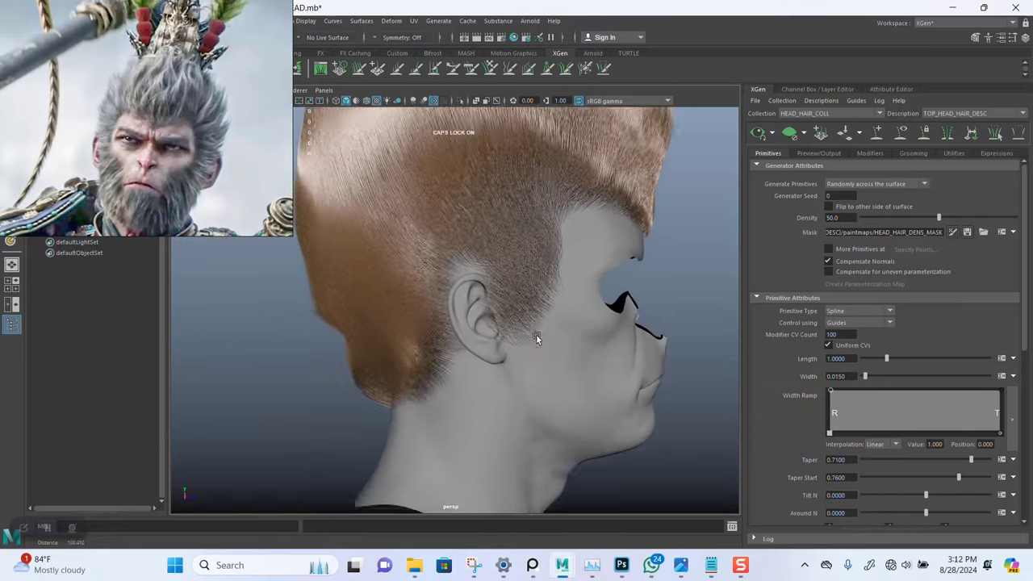
scroll(563, 334, "down", 4)
left_click_drag(562, 334, 507, 336, "alt")
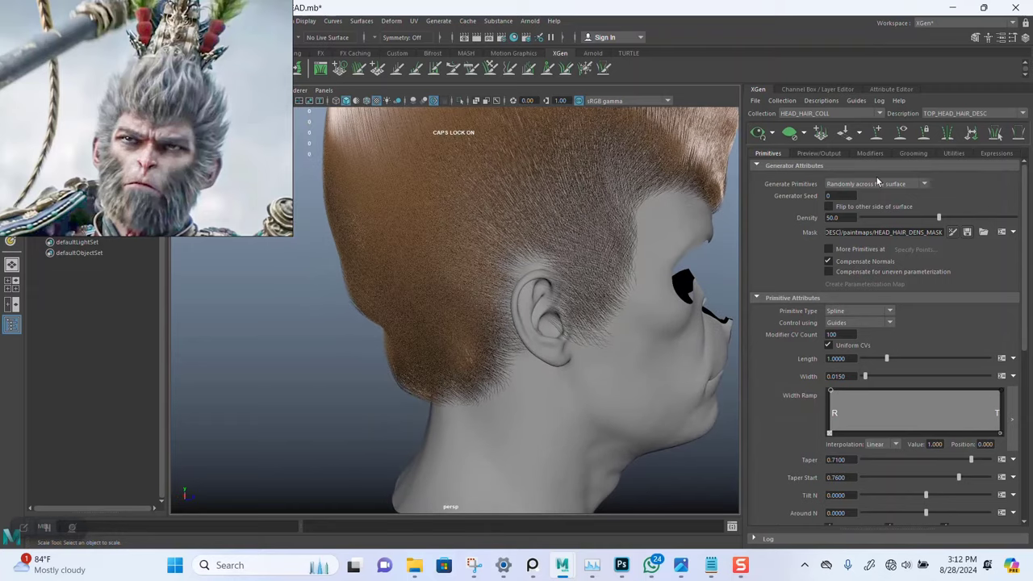
left_click(878, 135)
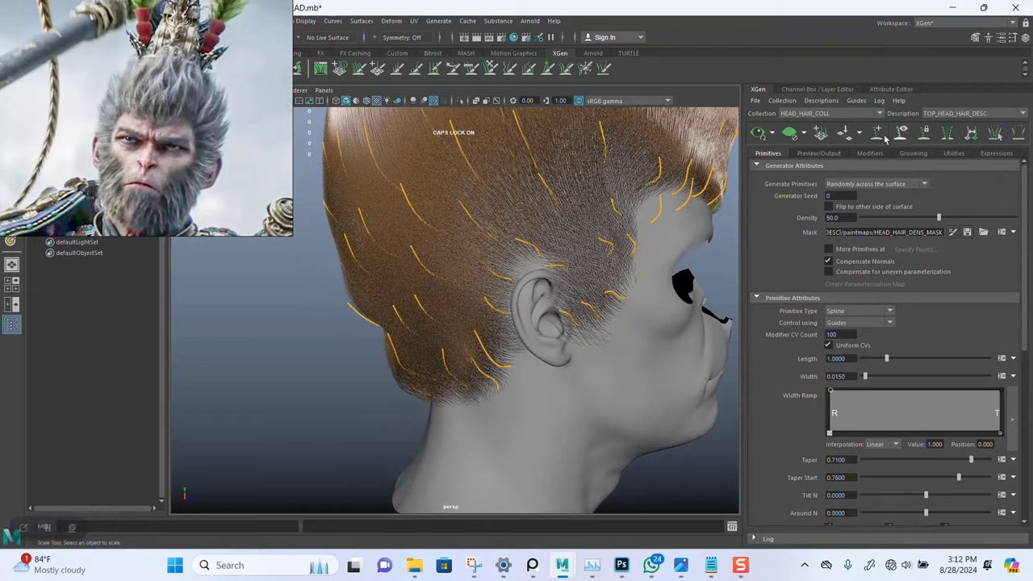
left_click(791, 137)
Select the lowest guides at the nape and rotate them slightly downward
left_click_drag(485, 347, 398, 353, "alt")
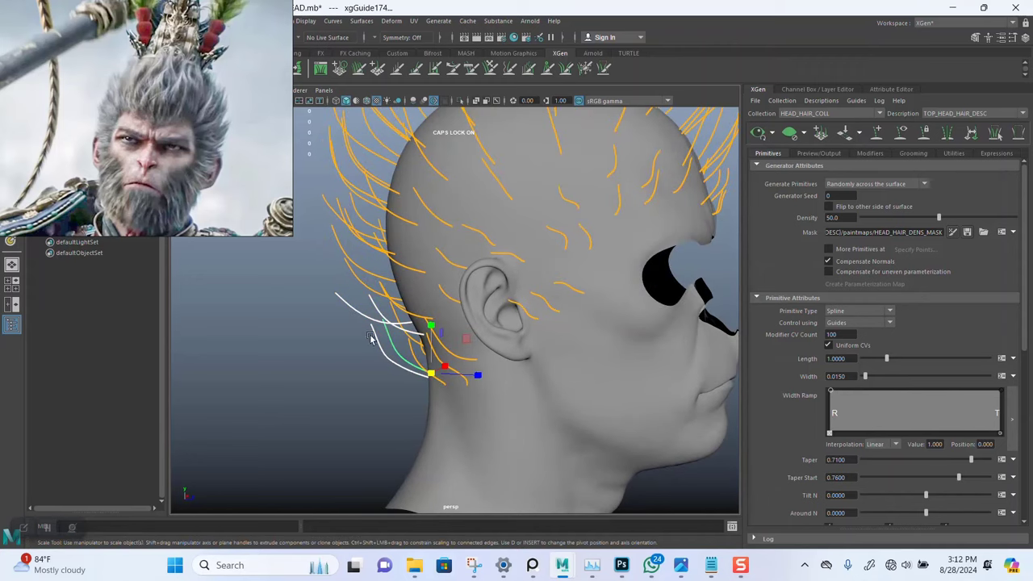
key("w")
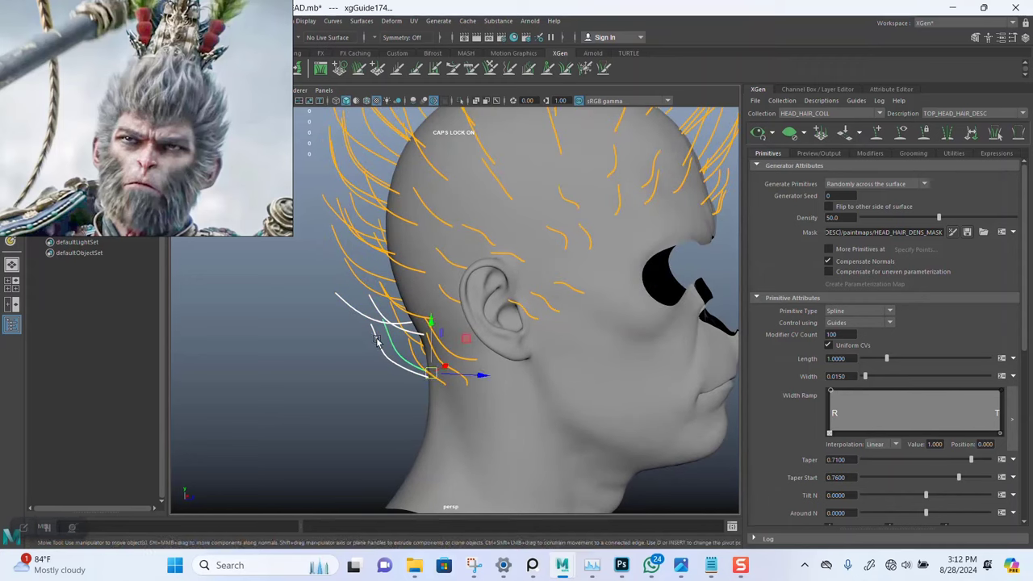
key("e")
left_click_drag(380, 349, 374, 363)
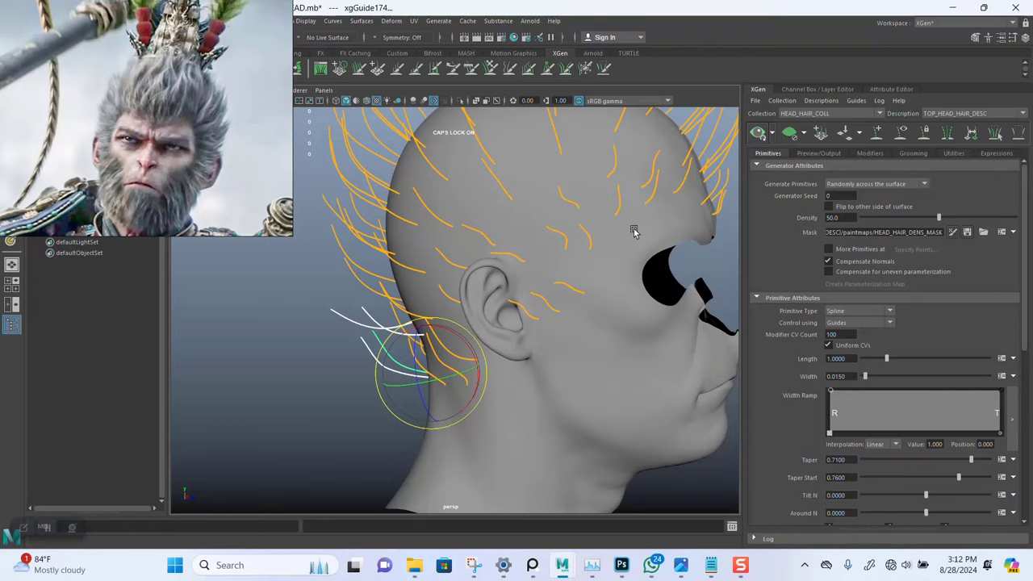
Regenerate the hair preview and reshape the selected nape guides with the Sculpt Guides tool, working from several angles around the back of the head
left_click_drag(573, 288, 543, 316, "alt")
left_click_drag(488, 336, 489, 337)
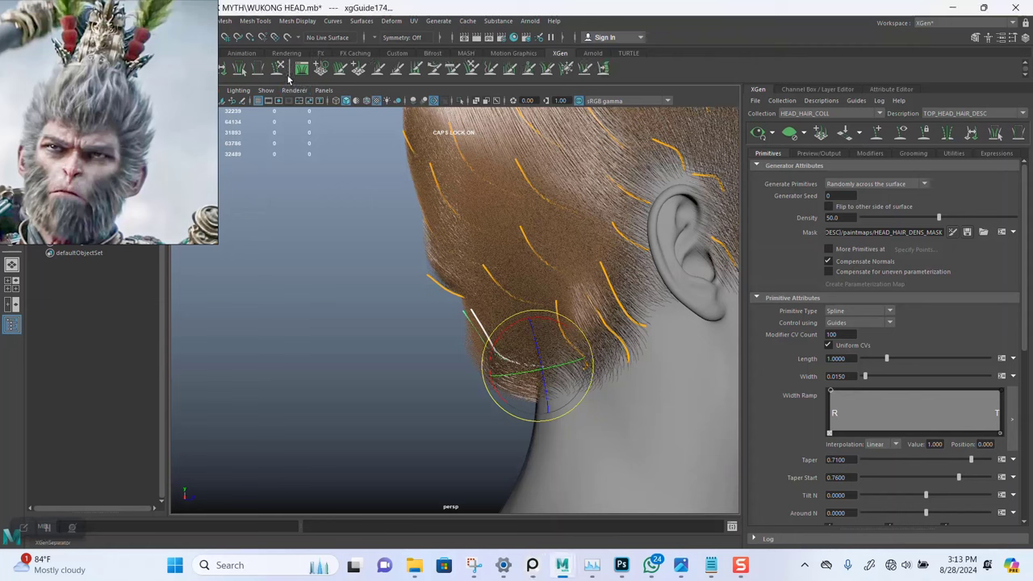
left_click(258, 69)
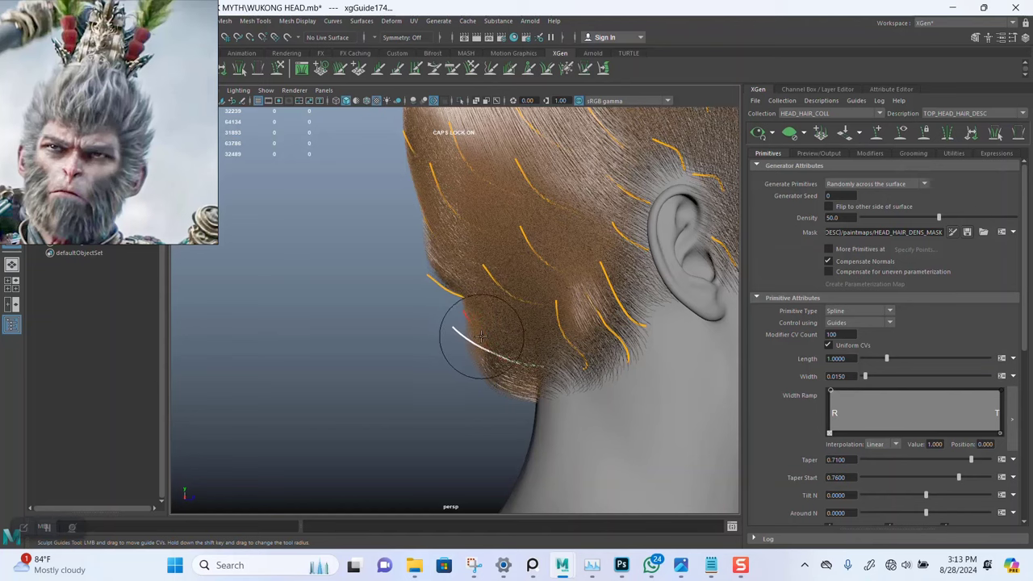
left_click_drag(480, 335, 441, 337, "alt")
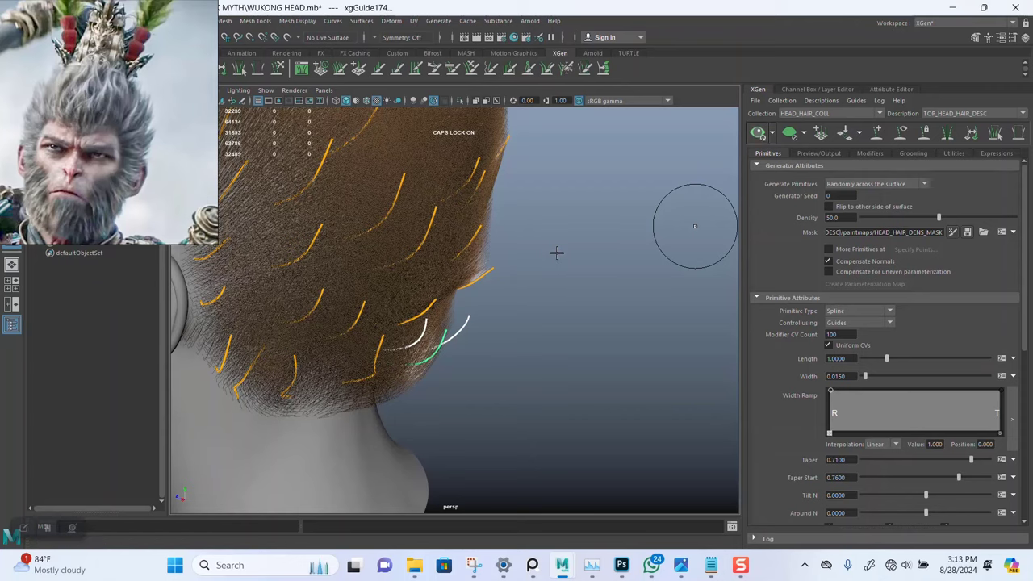
left_click_drag(565, 300, 577, 237, "alt")
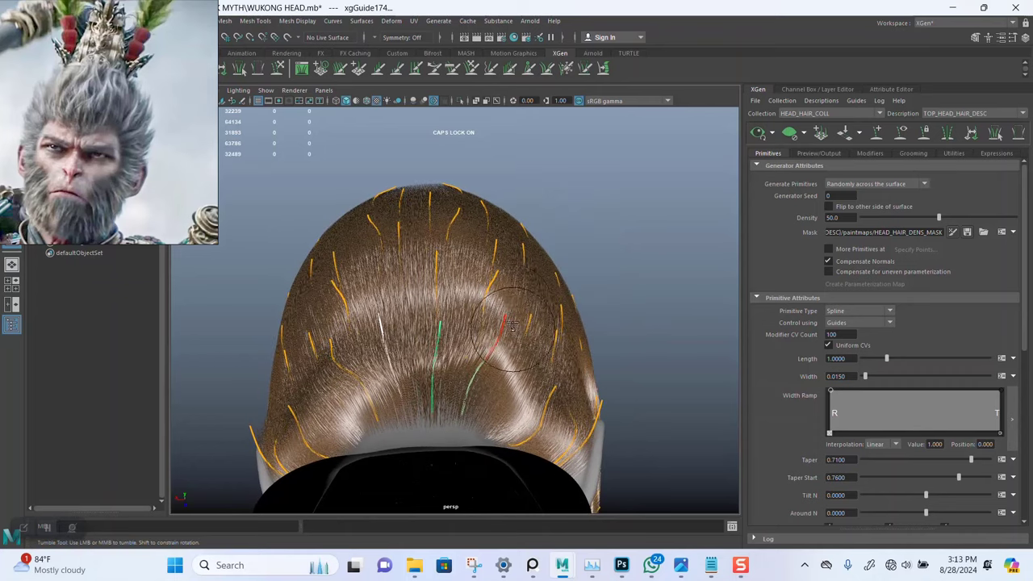
left_click_drag(494, 311, 420, 344, "alt")
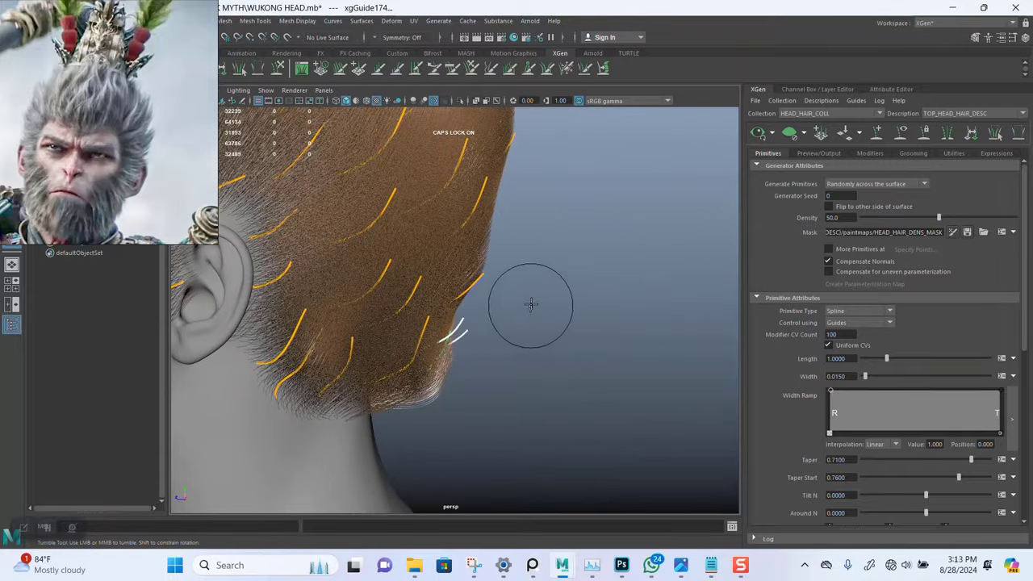
left_click_drag(530, 302, 404, 298, "alt")
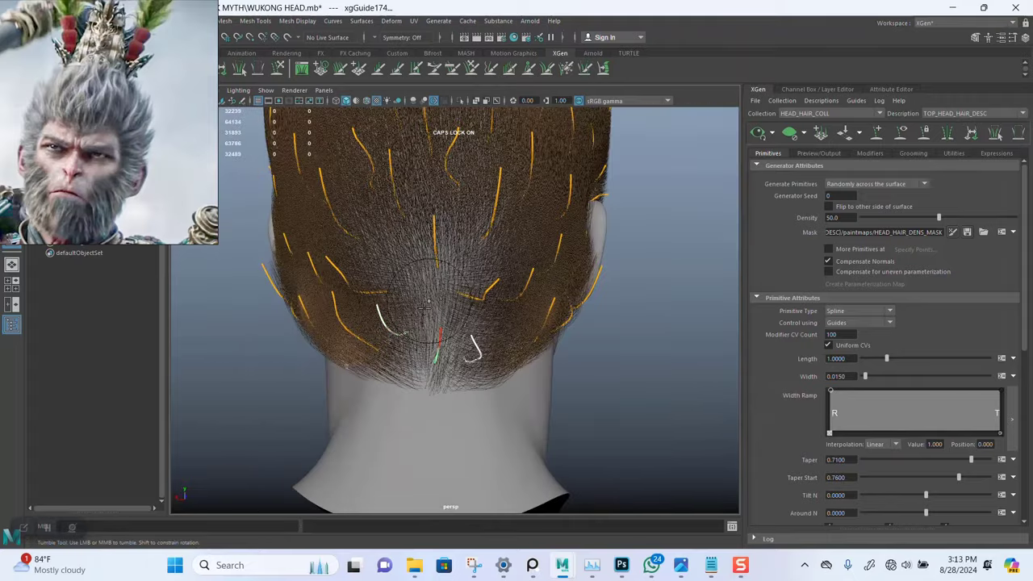
Add a guide at the centre of the nape, clear the hair preview and scale the guide up slightly
left_click(877, 135)
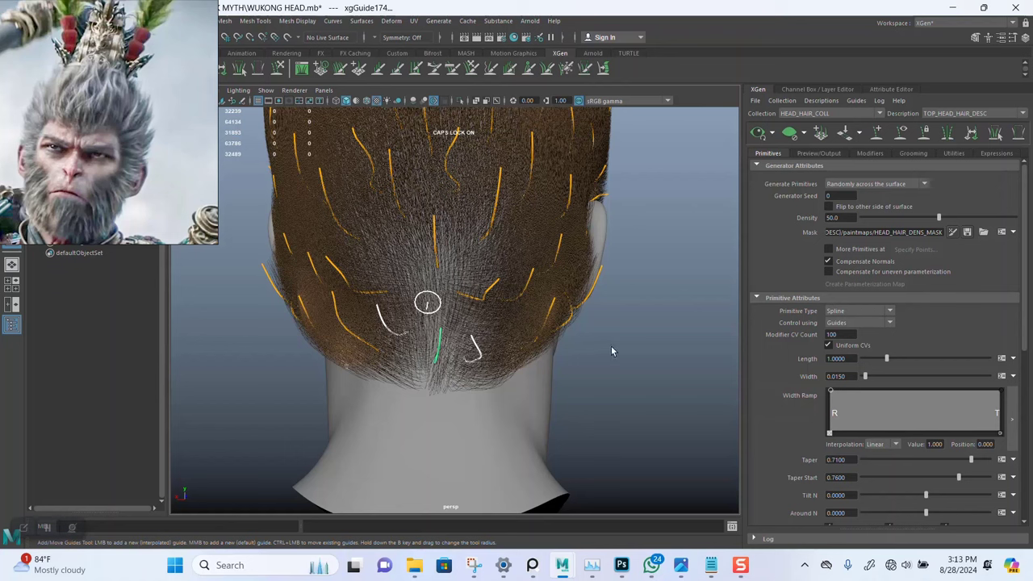
left_click(565, 337)
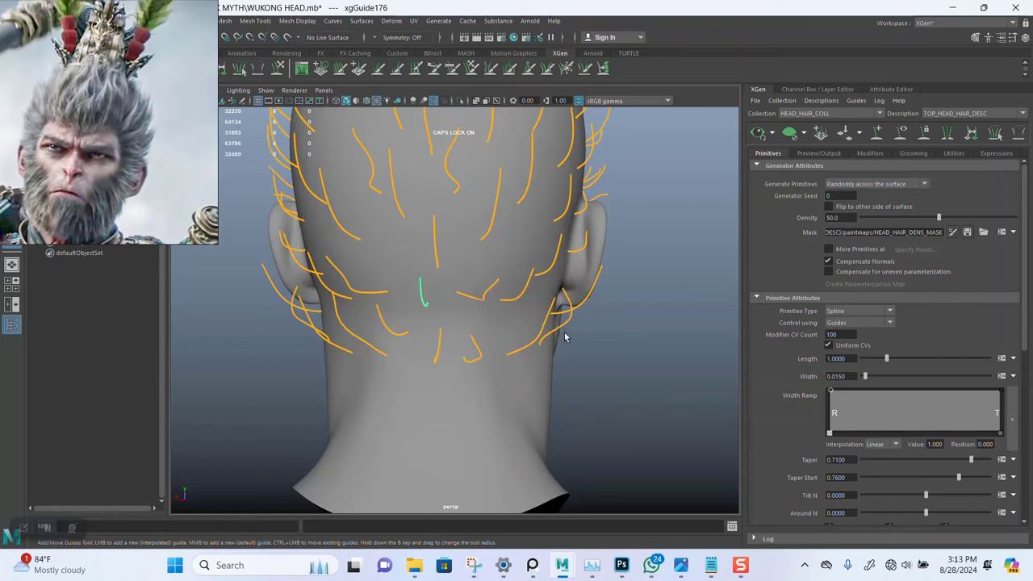
left_click_drag(495, 303, 429, 288, "alt")
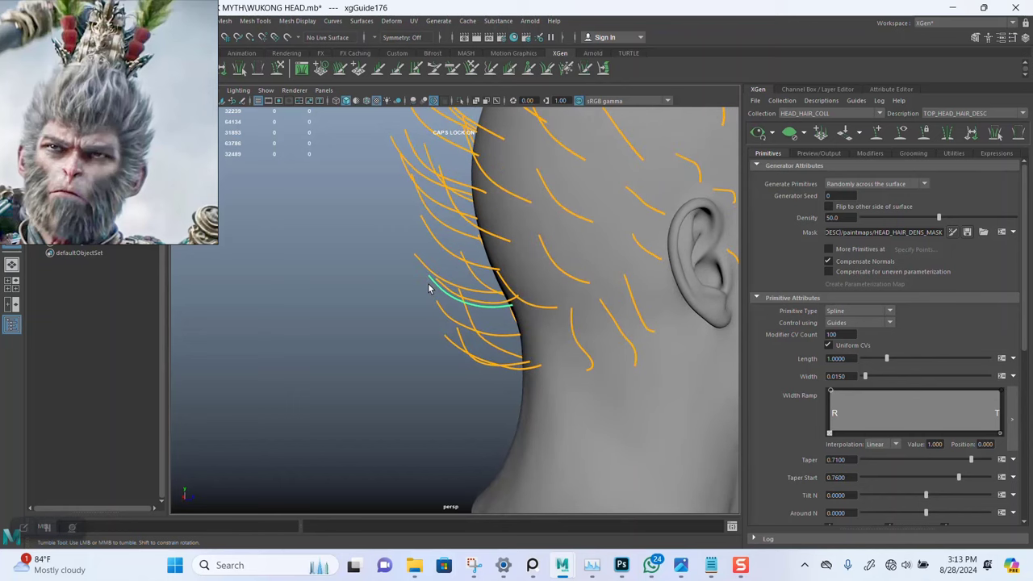
key("r")
left_click_drag(510, 307, 526, 313)
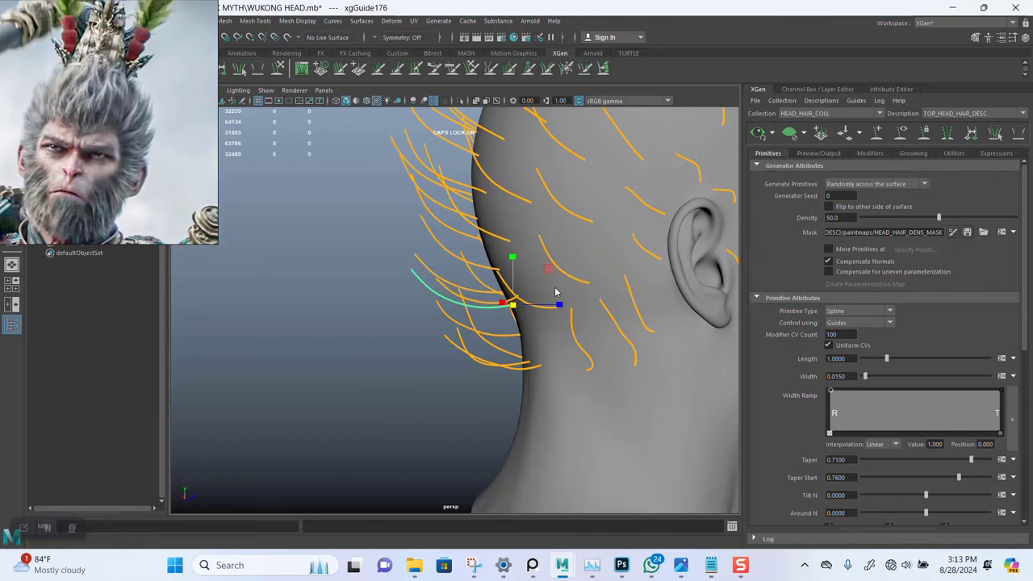
Regenerate the hair preview, select the lowest group of nape guides and adjust their tips with the Sculpt Guides tool
left_click_drag(546, 350, 434, 320, "alt")
scroll(352, 349, "up", 3)
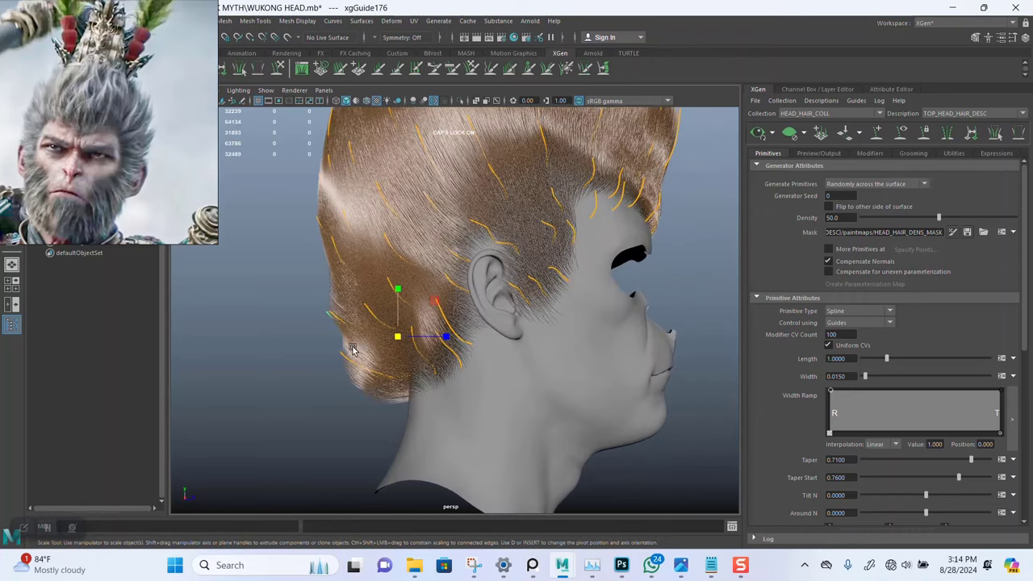
left_click_drag(323, 360, 357, 385)
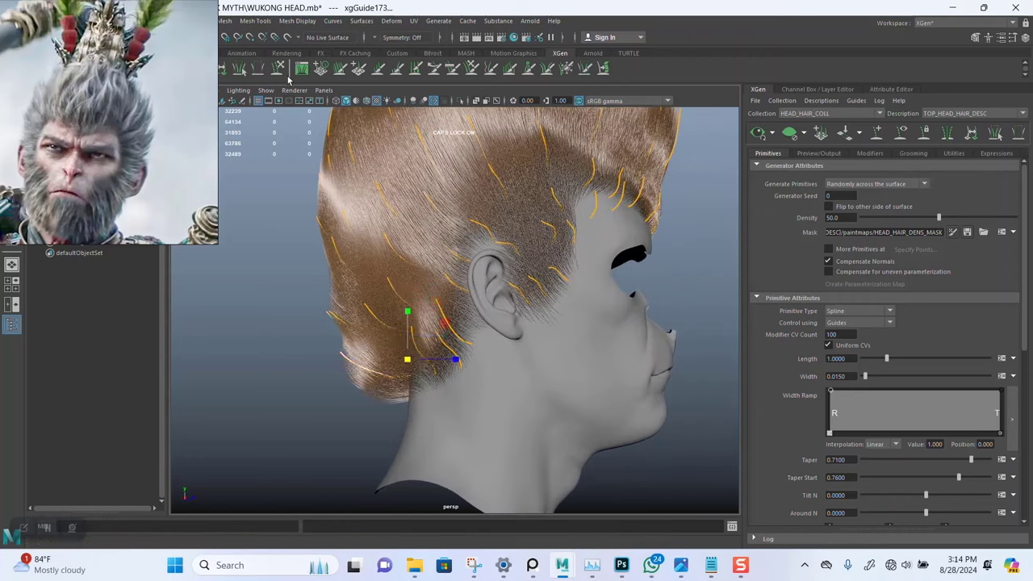
left_click(280, 68)
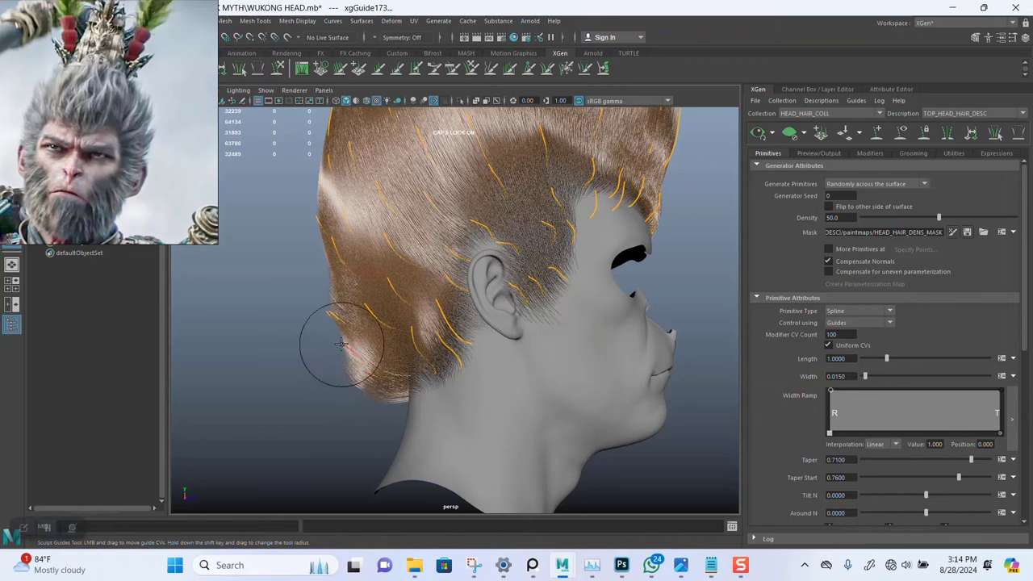
left_click_drag(473, 381, 572, 369, "alt")
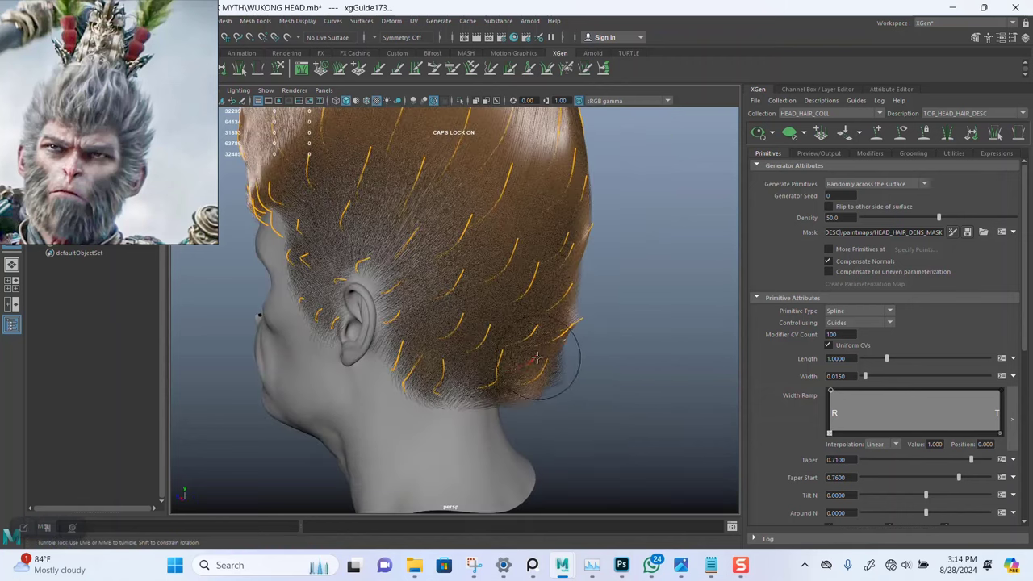
Sculpt a single guide low on the nape to refine its curve and regenerate the hair preview
key("q")
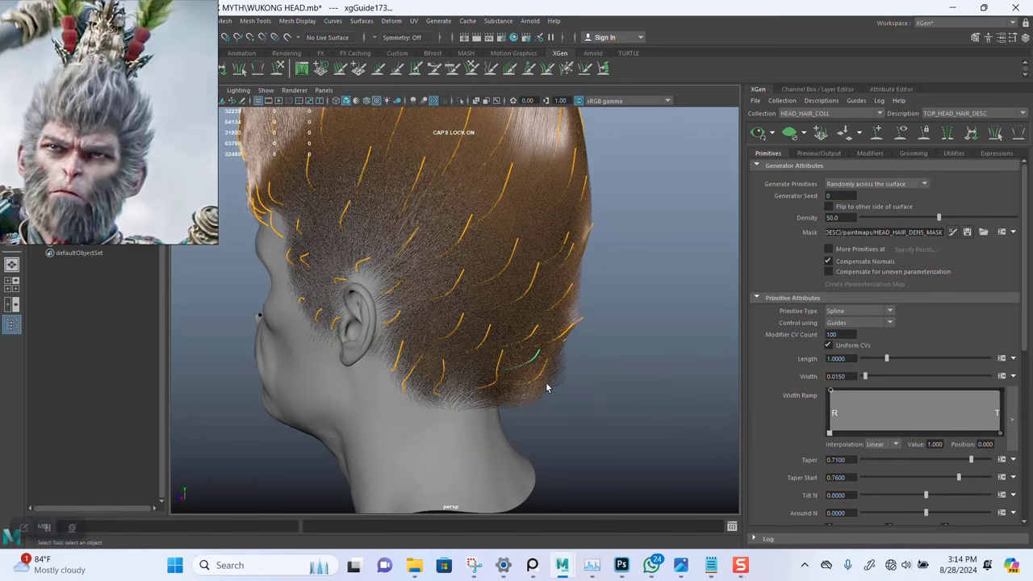
left_click(276, 68)
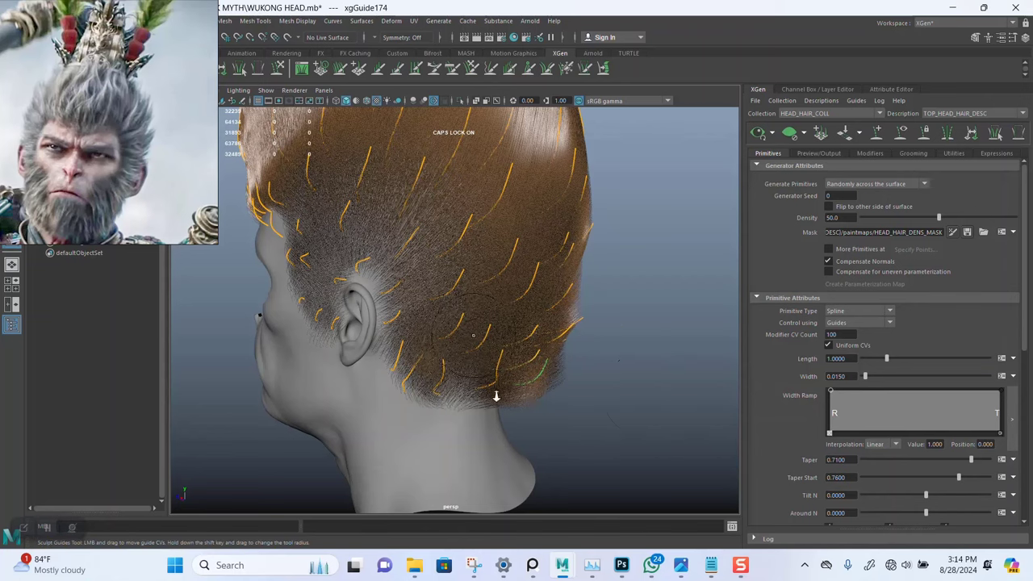
right_click_drag(496, 395, 557, 386, "alt")
middle_click_drag(557, 386, 452, 270, "alt")
left_click_drag(452, 268, 544, 316, "alt")
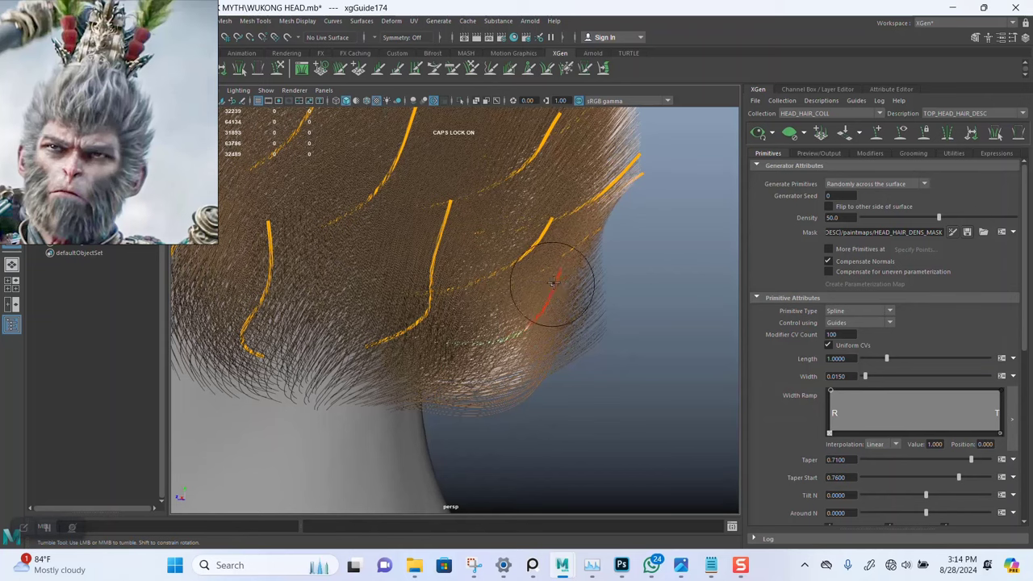
left_click_drag(572, 270, 722, 251, "alt")
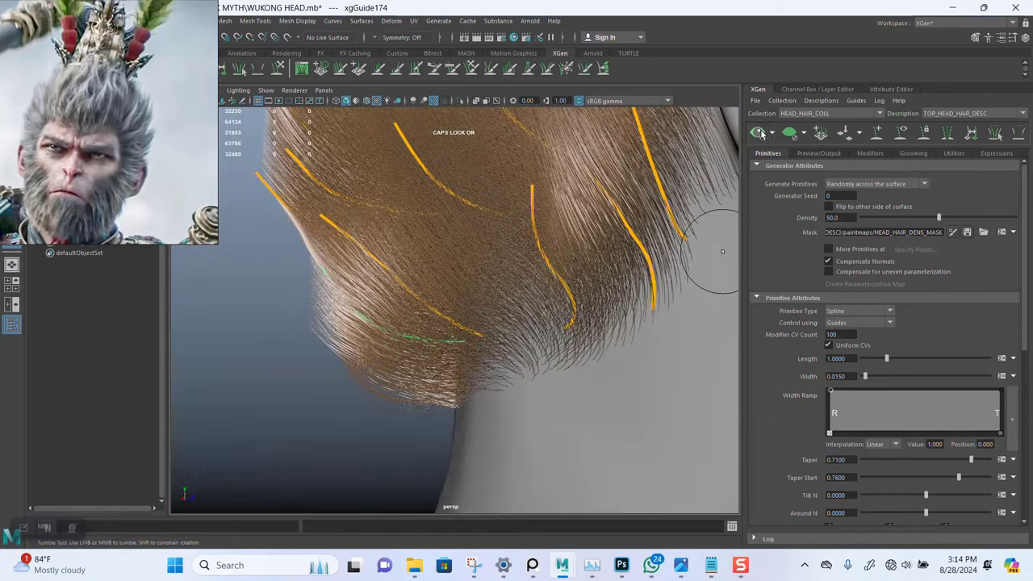
right_click_drag(498, 278, 563, 346, "alt")
left_click_drag(562, 346, 468, 339, "alt")
Save the WUKONG HEAD scene and hide the guides to leave only the hair preview
left_click_drag(105, 180, 882, 125)
left_click_drag(542, 255, 493, 260, "alt")
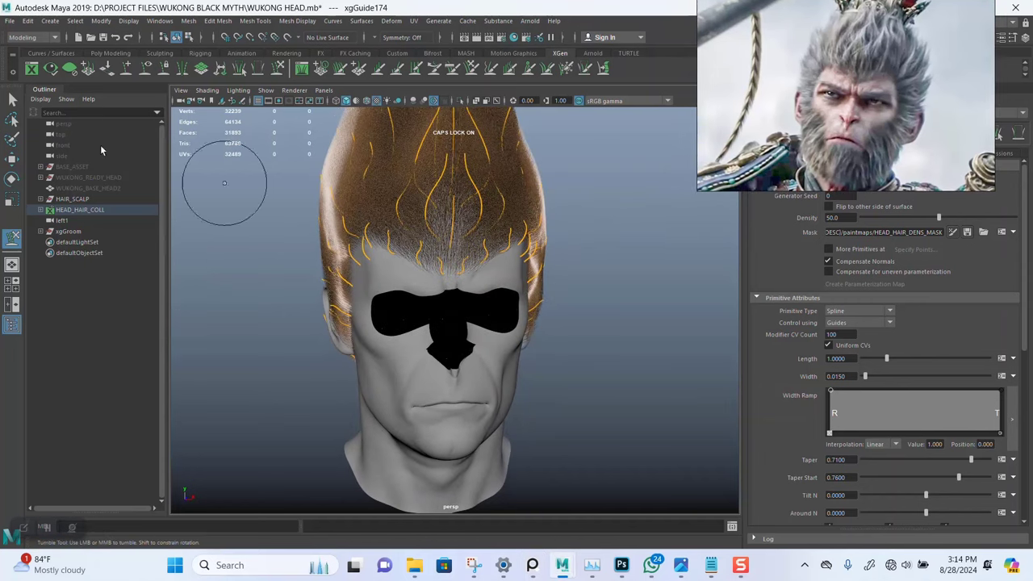
left_click(12, 98)
scroll(549, 245, "up", 2)
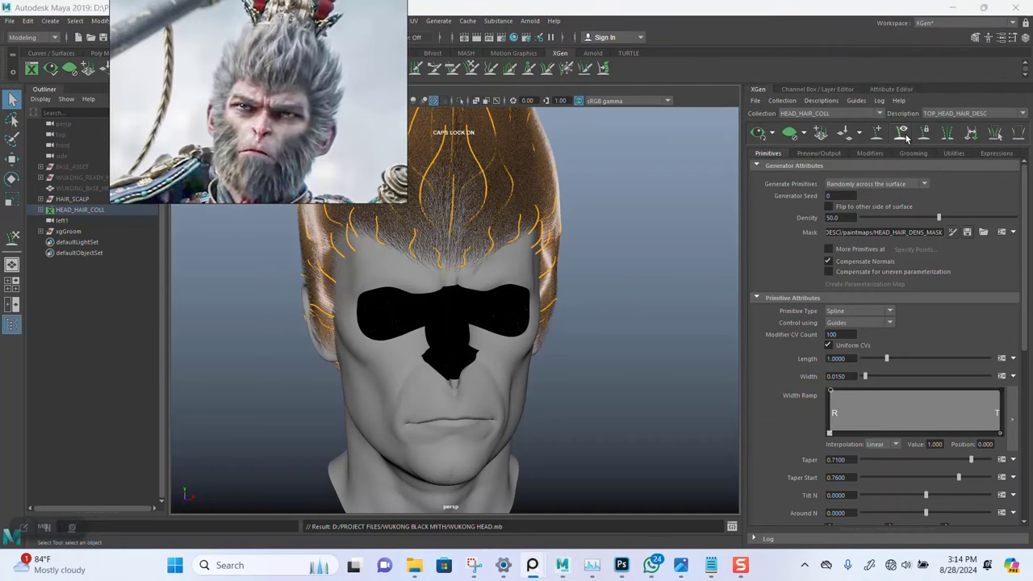
left_click(902, 133)
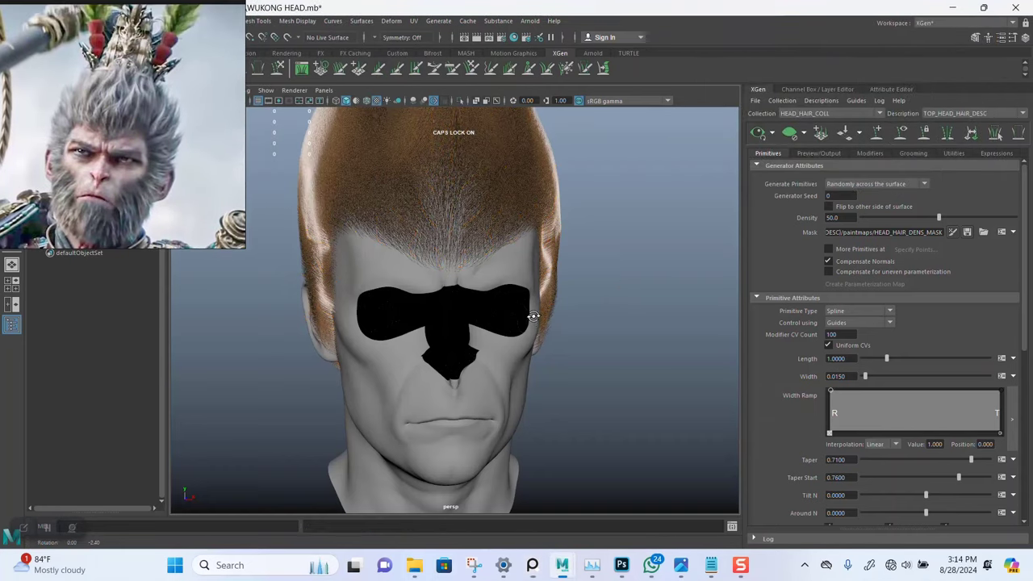
Examine the overall hair shape and forehead hairline from the front and slightly to the side against the reference image
left_click_drag(534, 316, 524, 312, "alt")
scroll(527, 302, "down", 1)
middle_click_drag(533, 310, 548, 347, "alt")
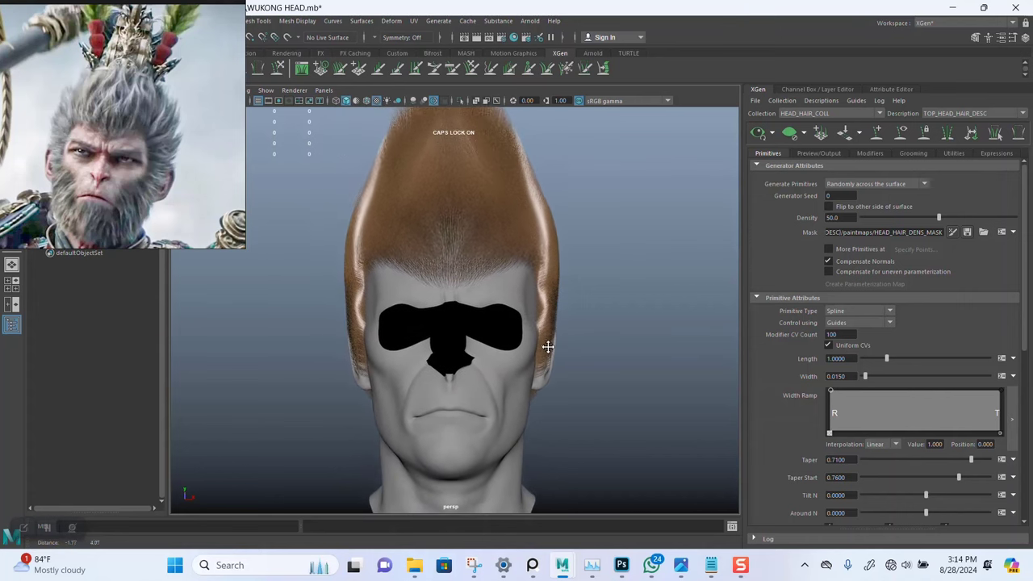
left_click_drag(548, 347, 563, 317, "alt")
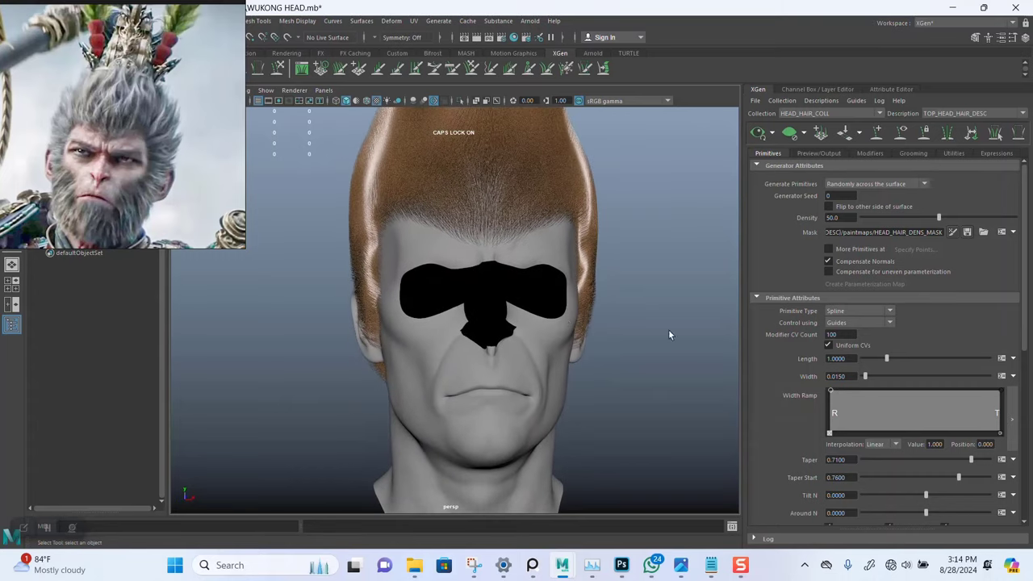
middle_click_drag(466, 328, 454, 312, "alt")
right_click_drag(471, 321, 465, 322, "alt")
middle_click_drag(464, 322, 475, 334, "alt")
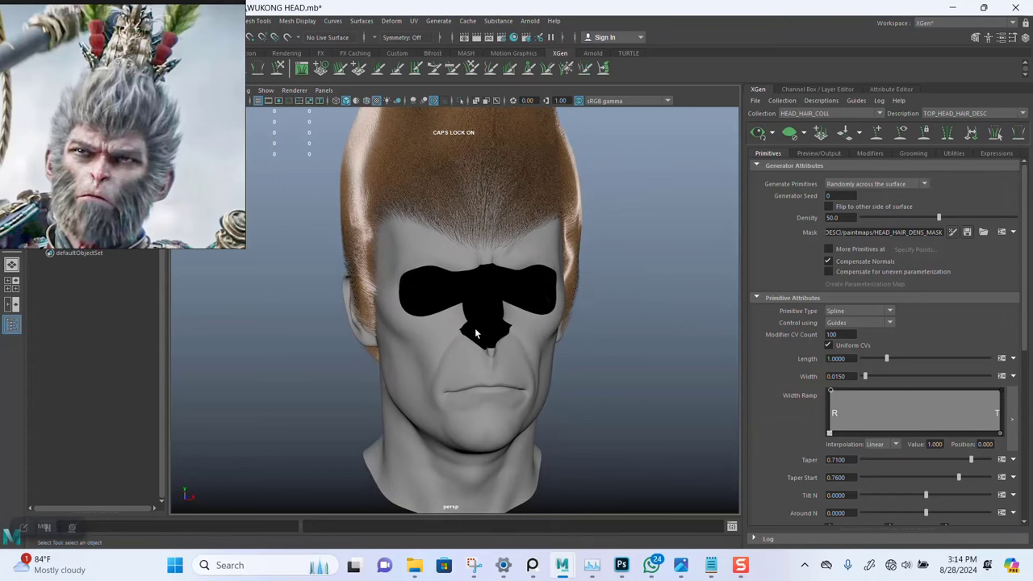
Open the XGen modifiers for TOP_HEAD_HAIR_DESC and examine the strand clumping above the forehead in the reference image
left_click(879, 154)
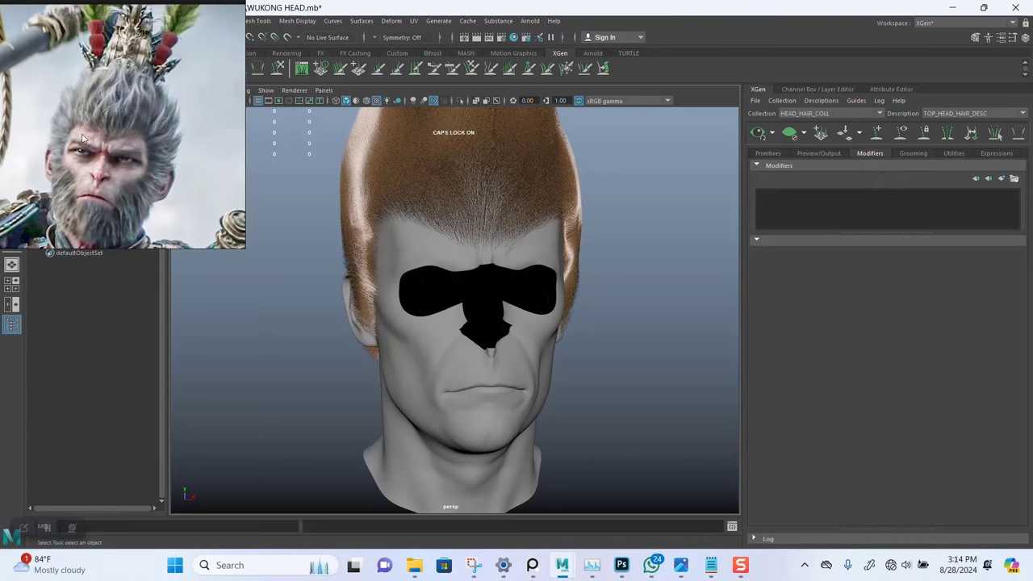
right_click_drag(81, 138, 297, 255)
scroll(315, 252, "up", 7)
scroll(343, 242, "down", 2)
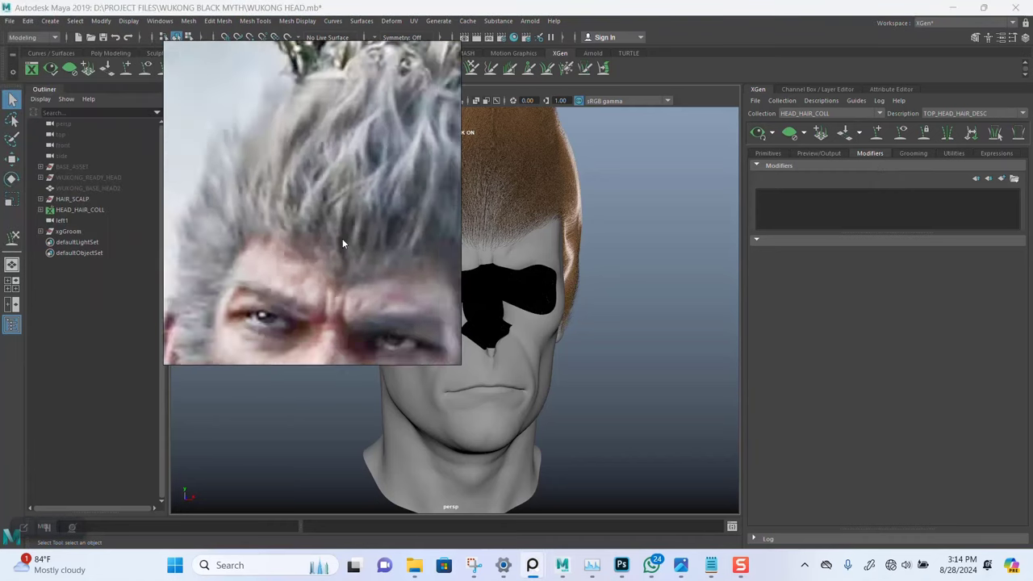
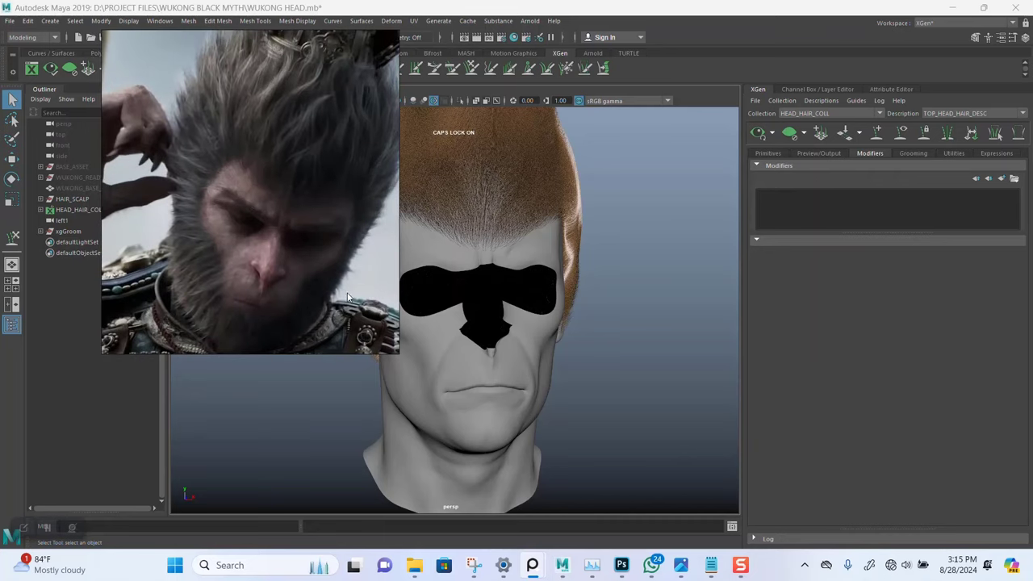
Open the WUKONG 03 image from the project's REF folder in Photoshop
mouse_move(414, 565)
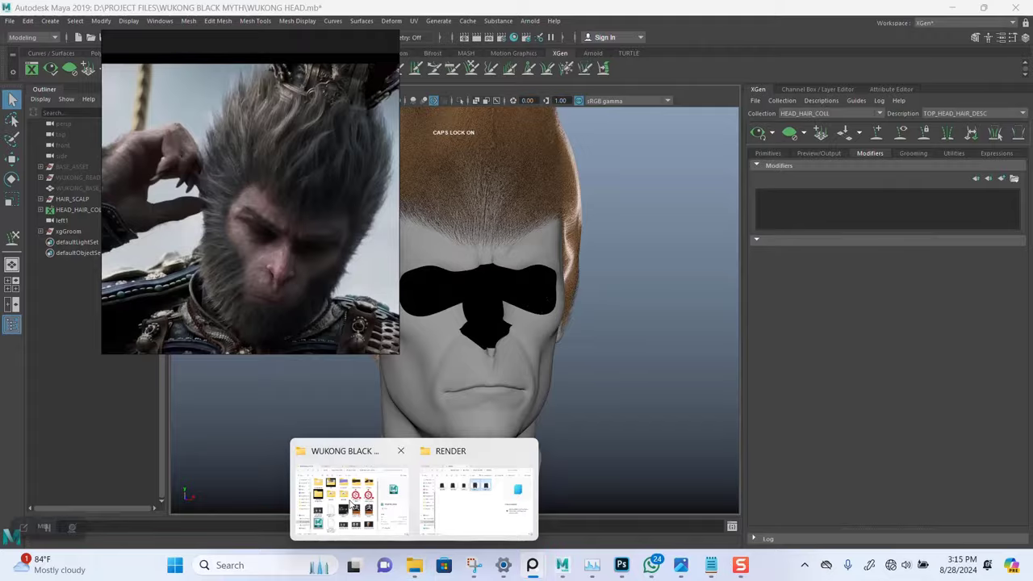
left_click(352, 504)
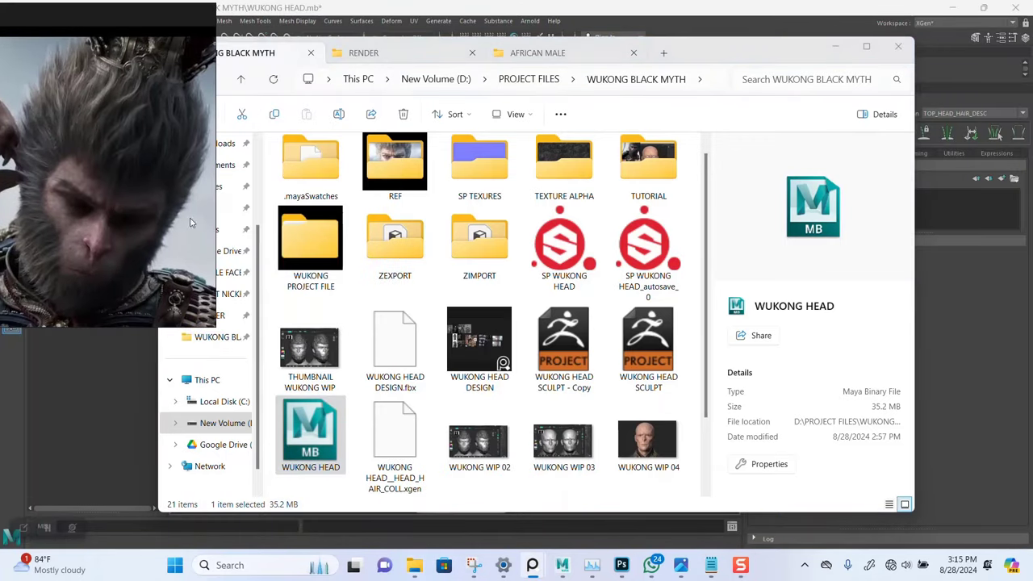
double_click(400, 173)
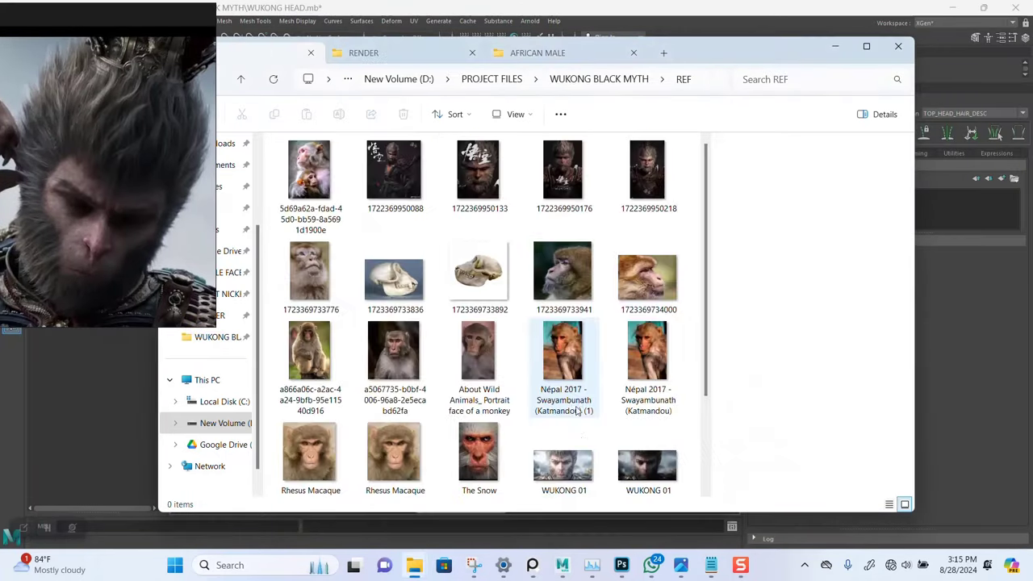
scroll(522, 387, "down", 2)
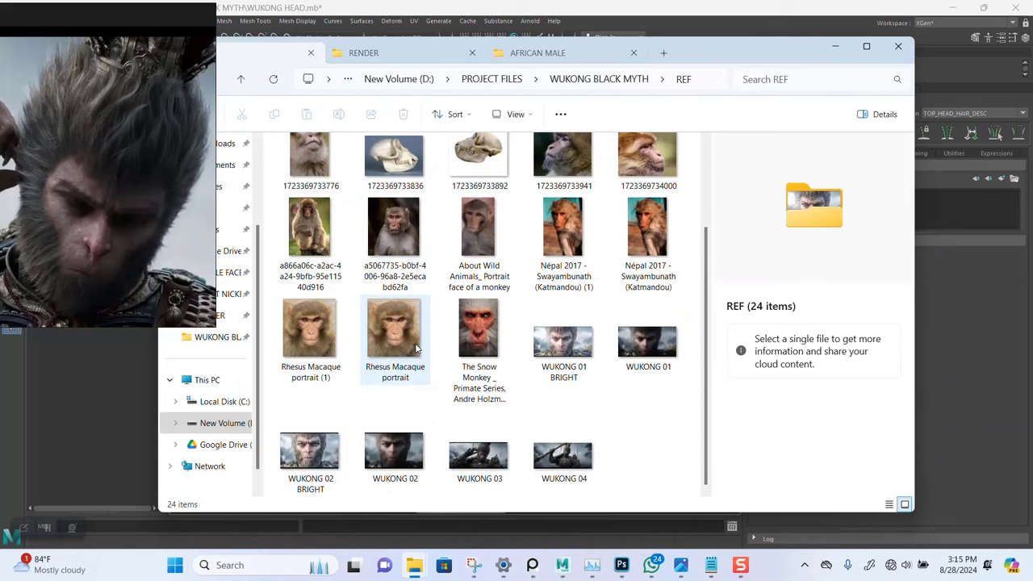
left_click(494, 459)
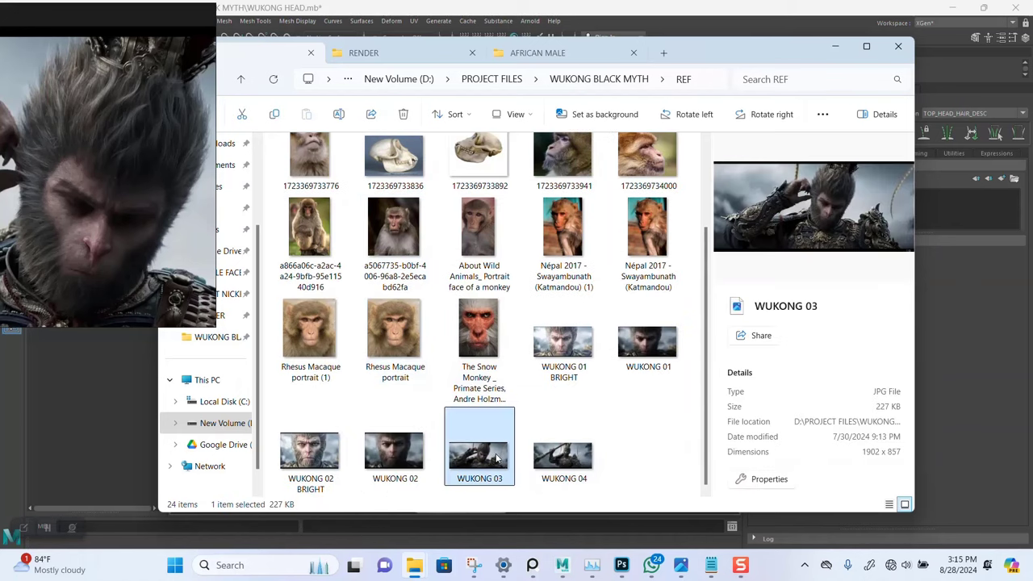
left_click_drag(487, 440, 713, 52)
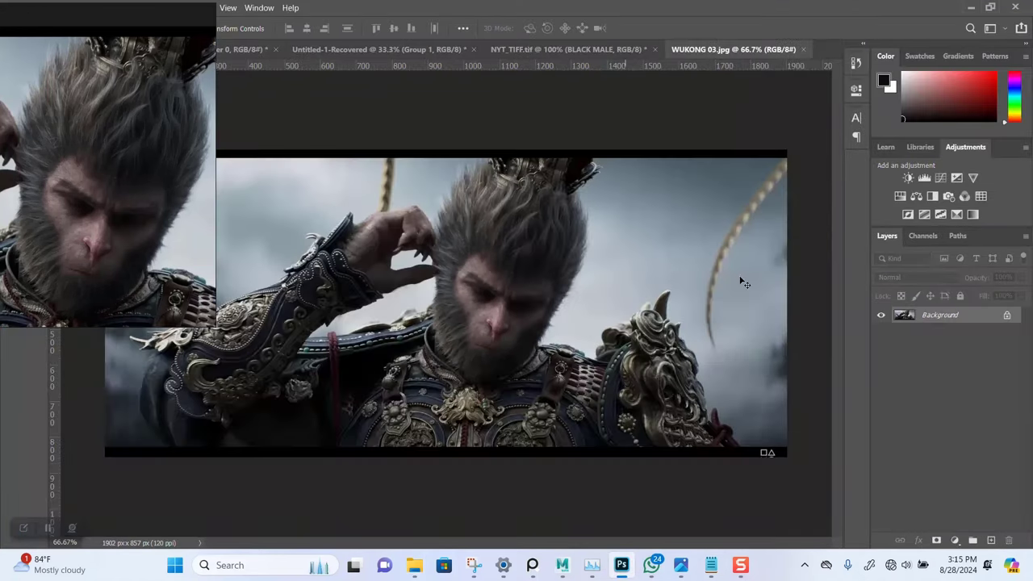
Unlock the WUKONG 03 background layer, convert it to a smart object and open the Camera Raw Filter on it
left_click(1006, 317)
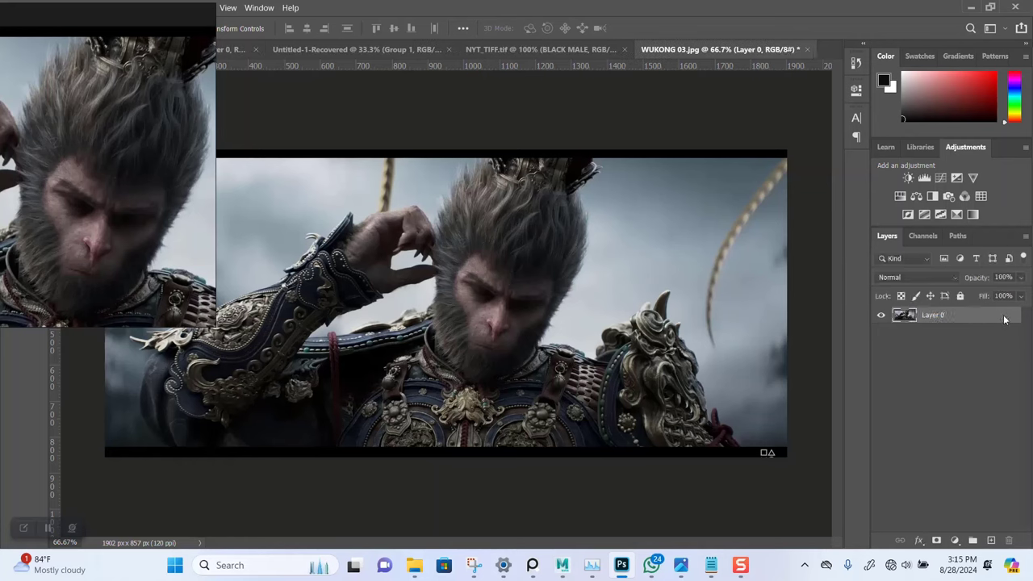
right_click(1005, 318)
left_click(857, 173)
left_click(184, 10)
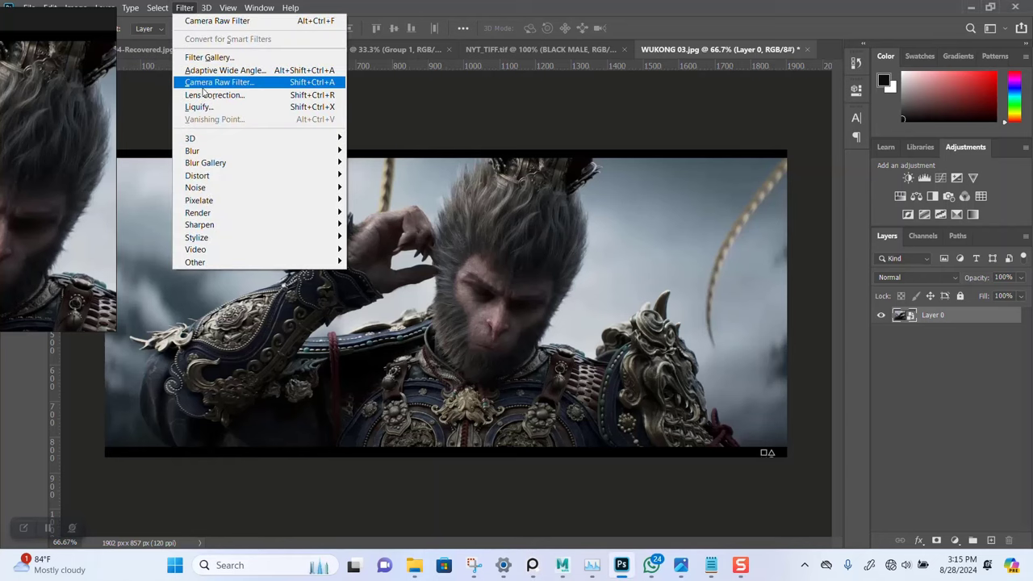
left_click(218, 82)
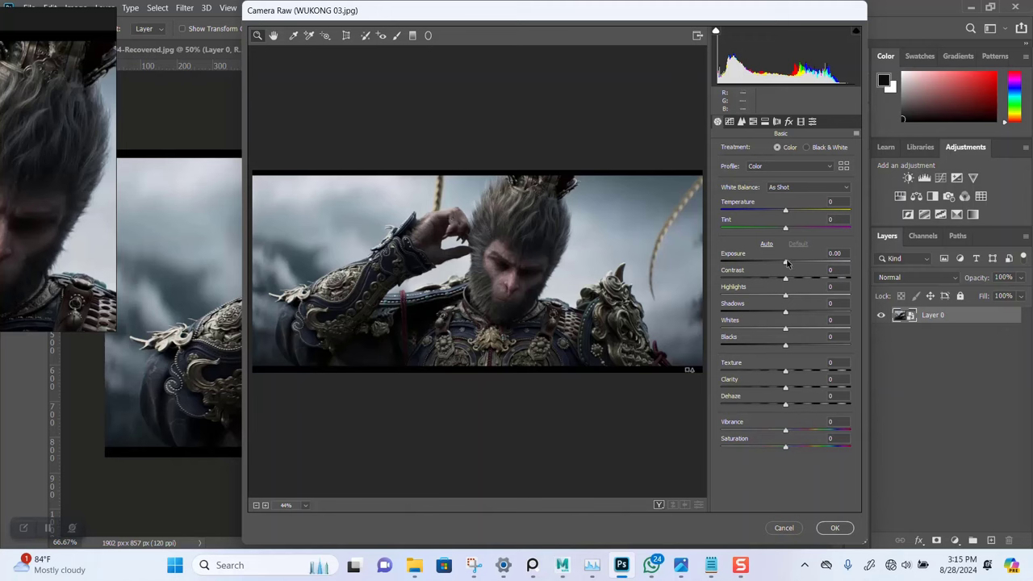
Apply Exposure +0.80, Highlights -82, Shadows +100, Whites +54, Blacks +10, Texture +100 and Clarity +69 to the image
left_click_drag(787, 264, 798, 263)
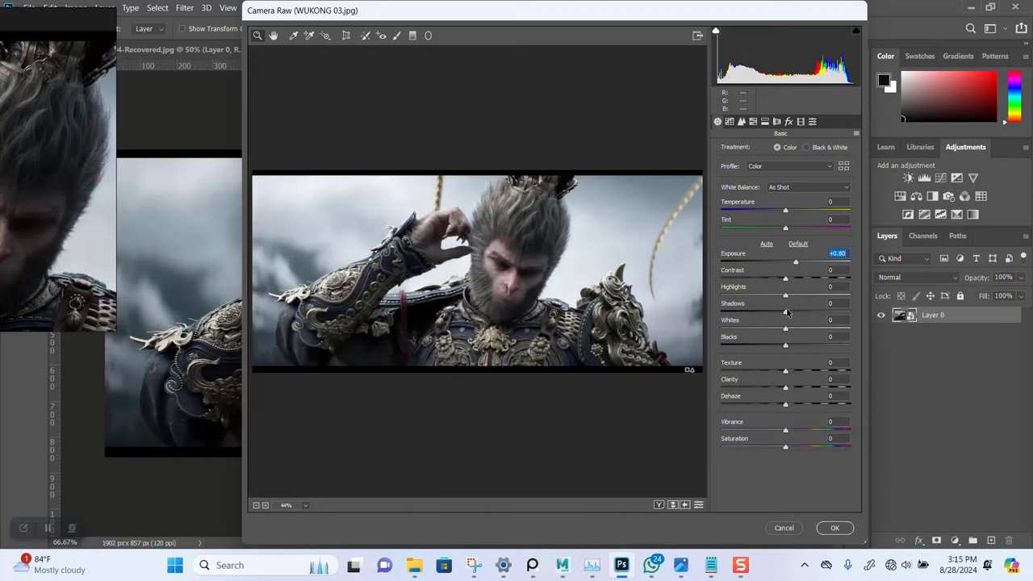
left_click_drag(787, 313, 862, 312)
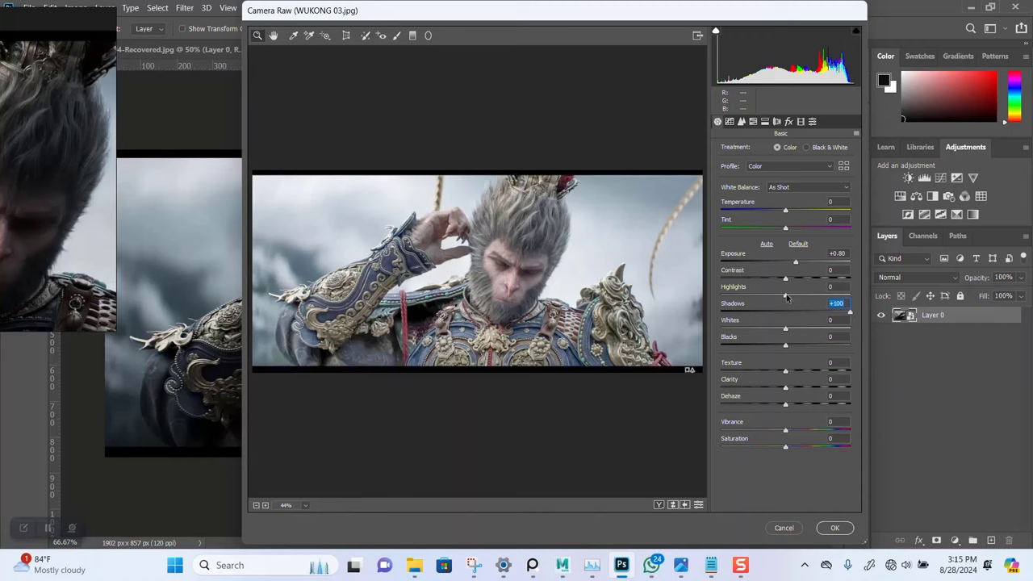
left_click_drag(783, 299, 733, 307)
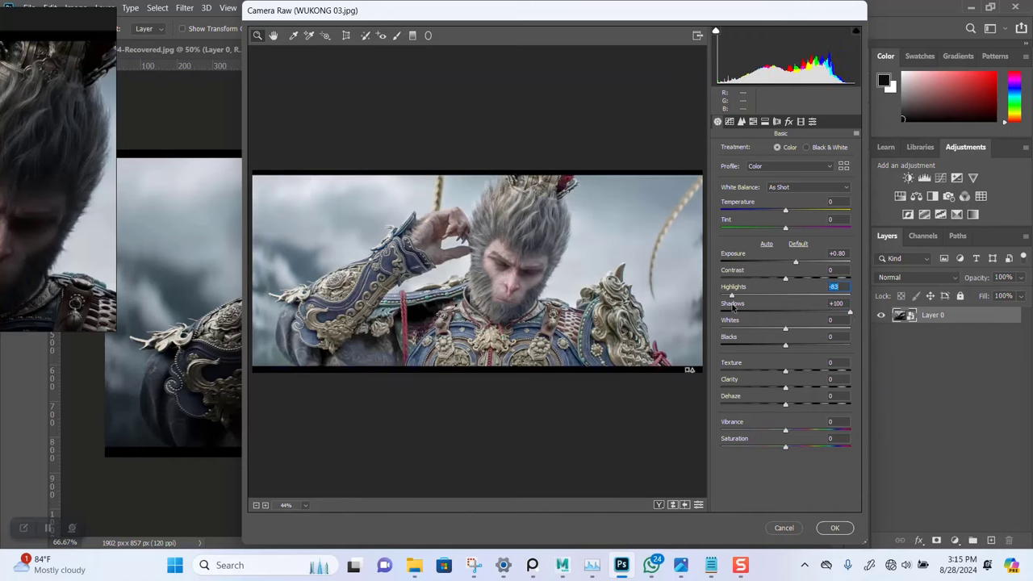
left_click_drag(789, 331, 820, 331)
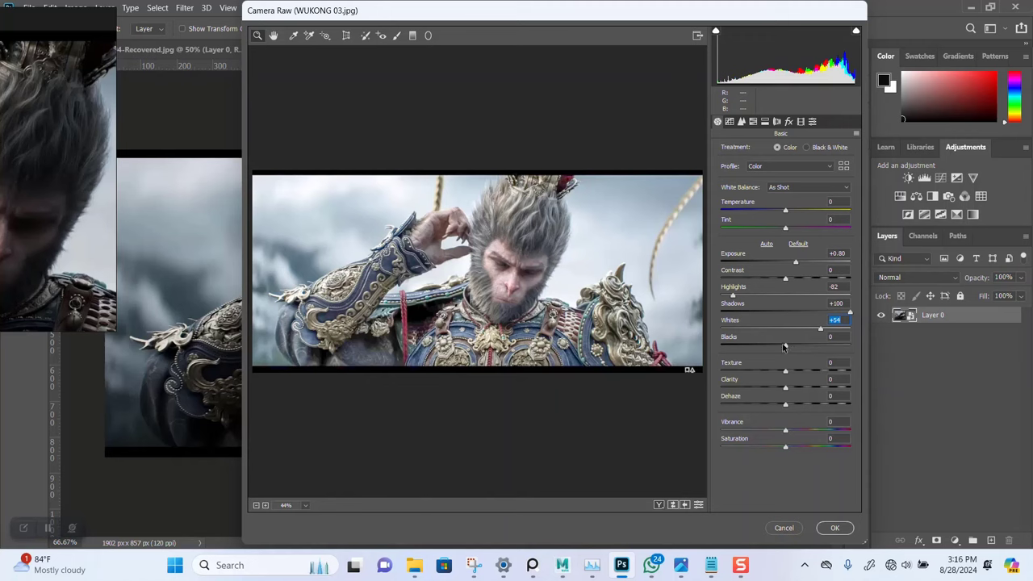
left_click_drag(789, 347, 844, 392)
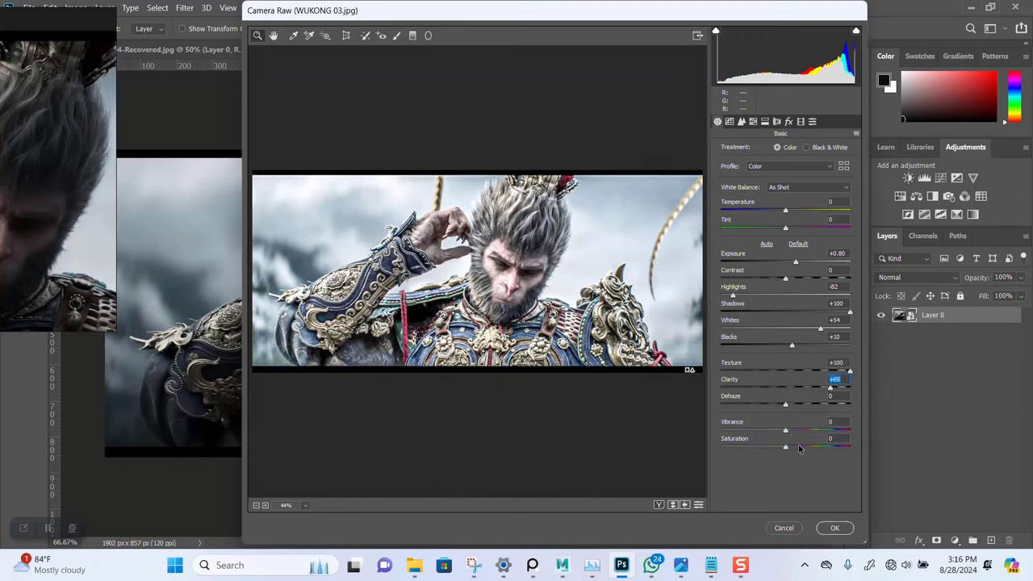
left_click(834, 527)
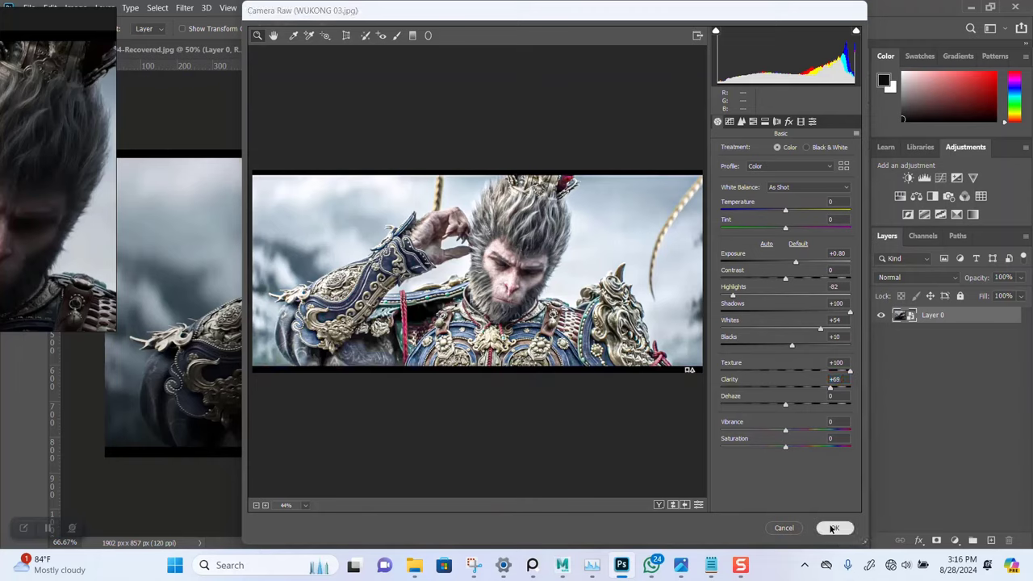
Copy the brightened image into the WUKONG HEAD DESIGN reference board and place it above the other bright references
key("ctrl+a")
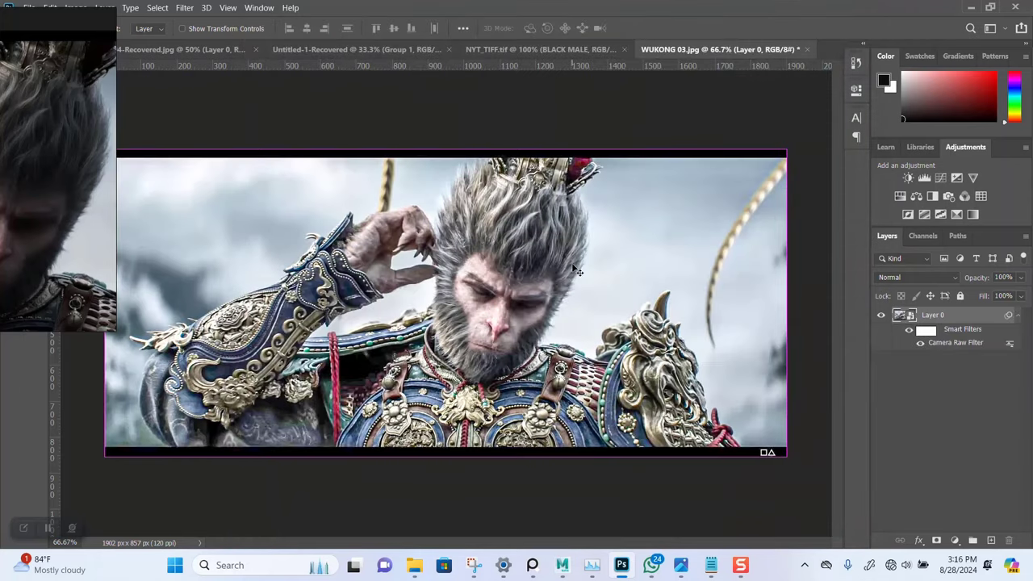
right_click_drag(41, 152, 664, 218)
scroll(667, 226, "down", 10)
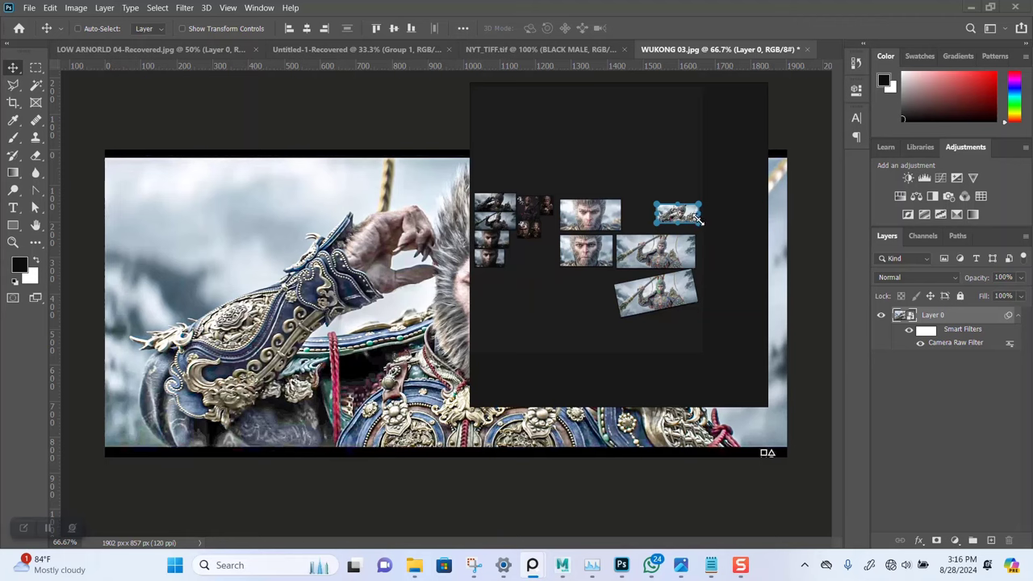
left_click_drag(708, 229, 679, 218)
scroll(686, 226, "up", 5)
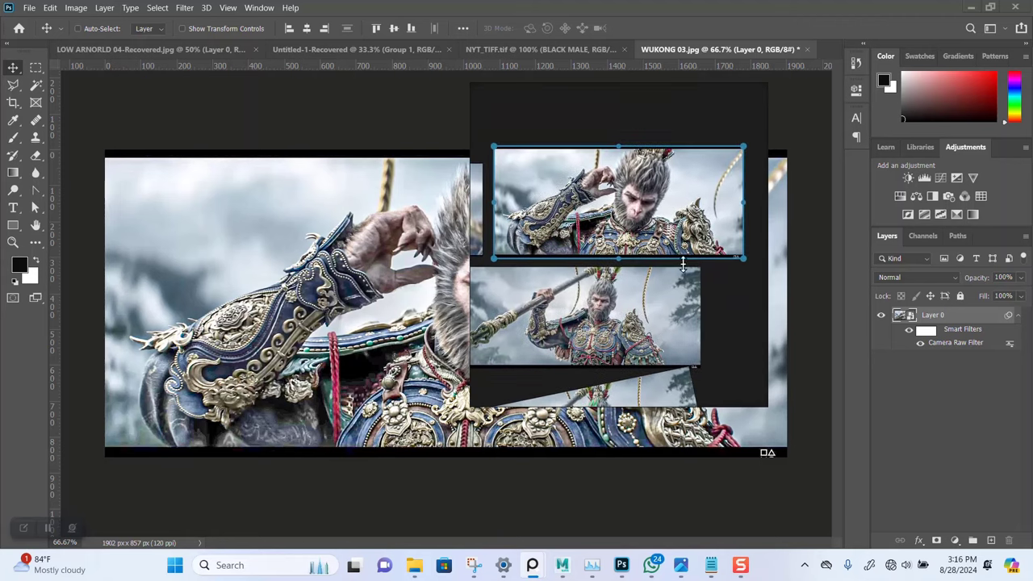
Return to Maya and place the reference board beside the head, framed closely on the brightened image's hair
left_click(971, 7)
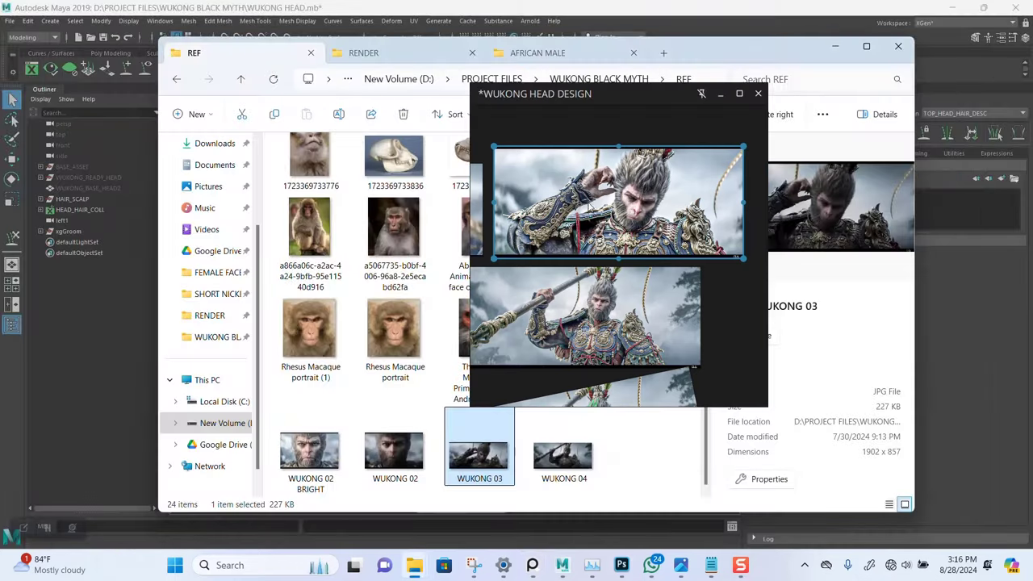
left_click(715, 15)
left_click_drag(597, 93, 219, 99)
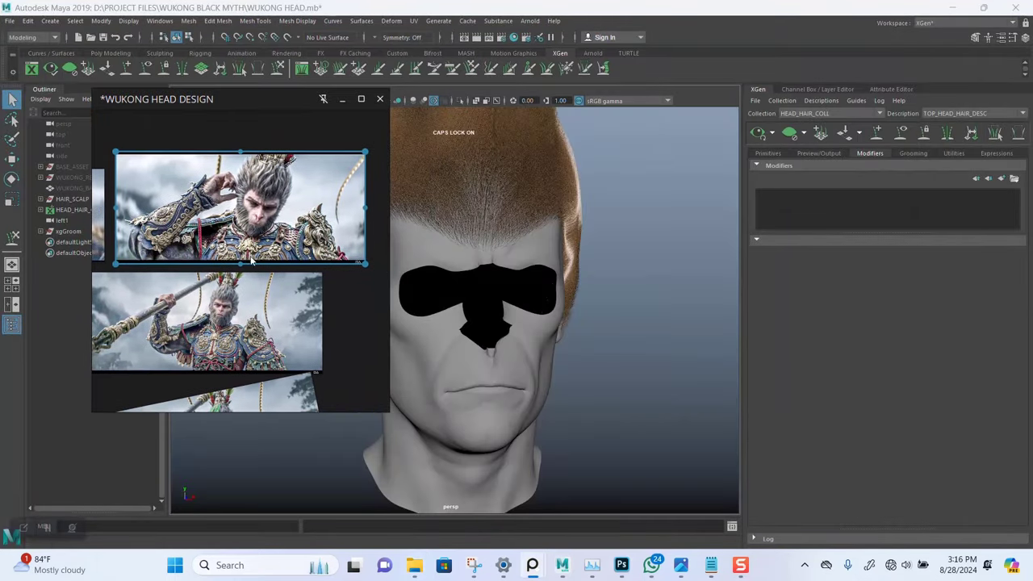
scroll(255, 246, "up", 2)
right_click_drag(276, 261, 371, 261)
middle_click_drag(374, 166, 358, 281)
scroll(375, 217, "up", 2)
scroll(358, 281, "up", 2)
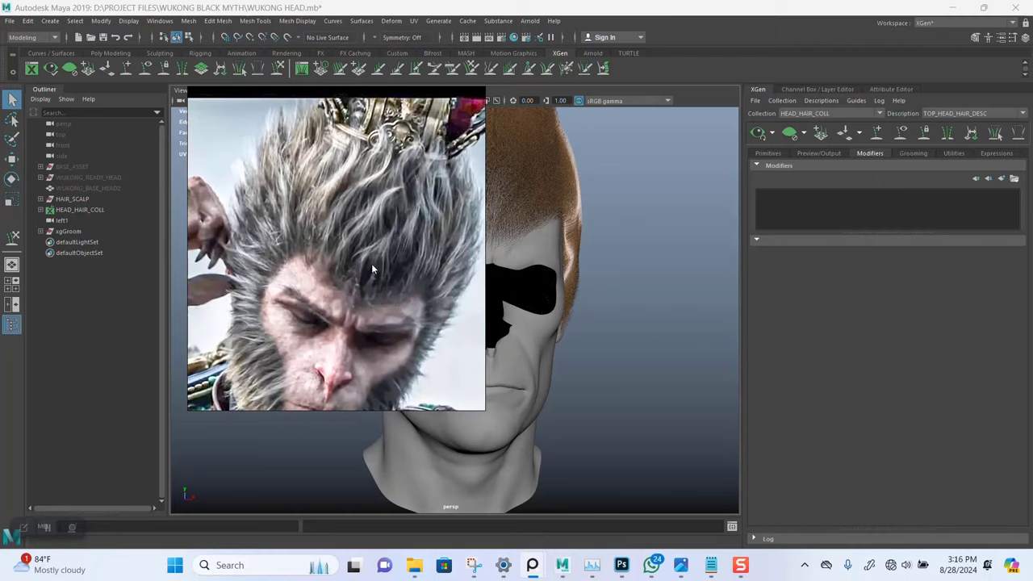
left_click_drag(373, 266, 240, 243)
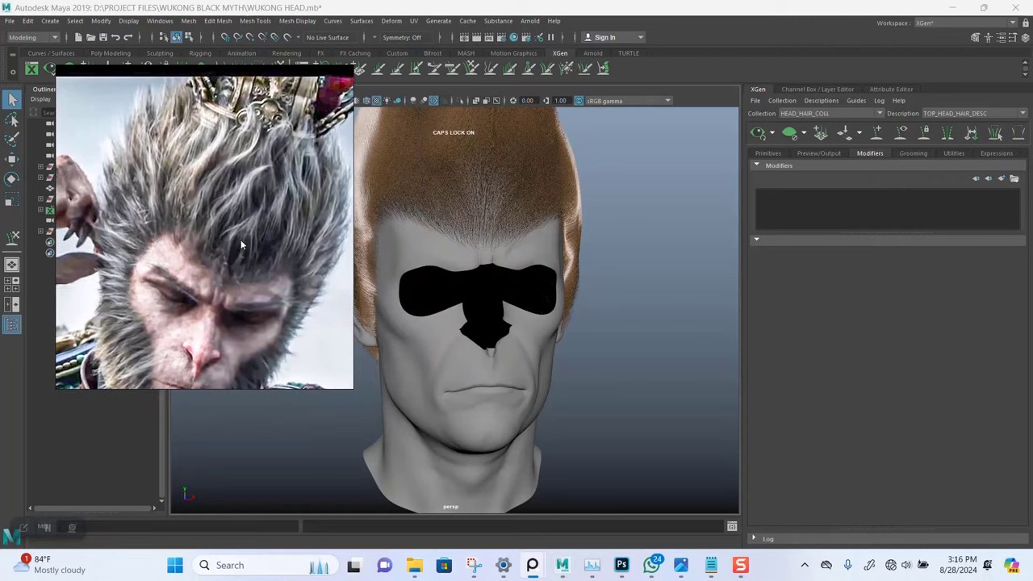
Add a Clumping modifier to TOP_HEAD_HAIR_DESC
left_click_drag(612, 357, 555, 300, "alt")
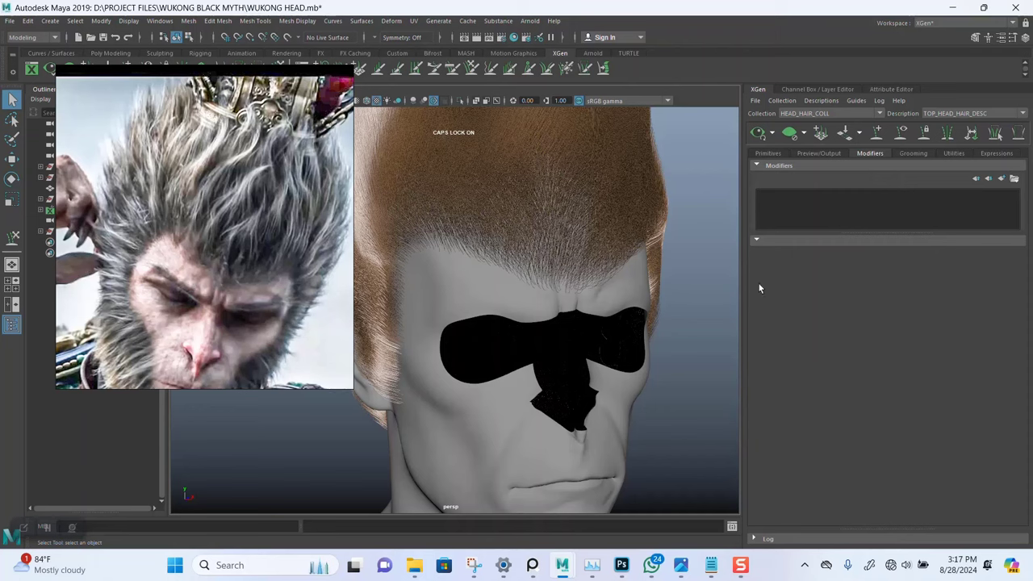
left_click(1001, 179)
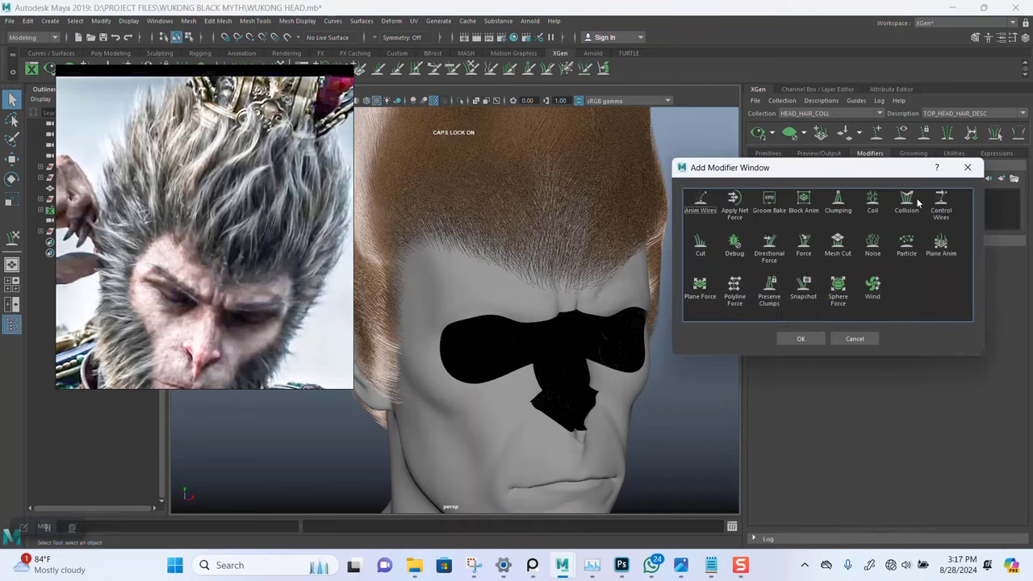
left_click(795, 339)
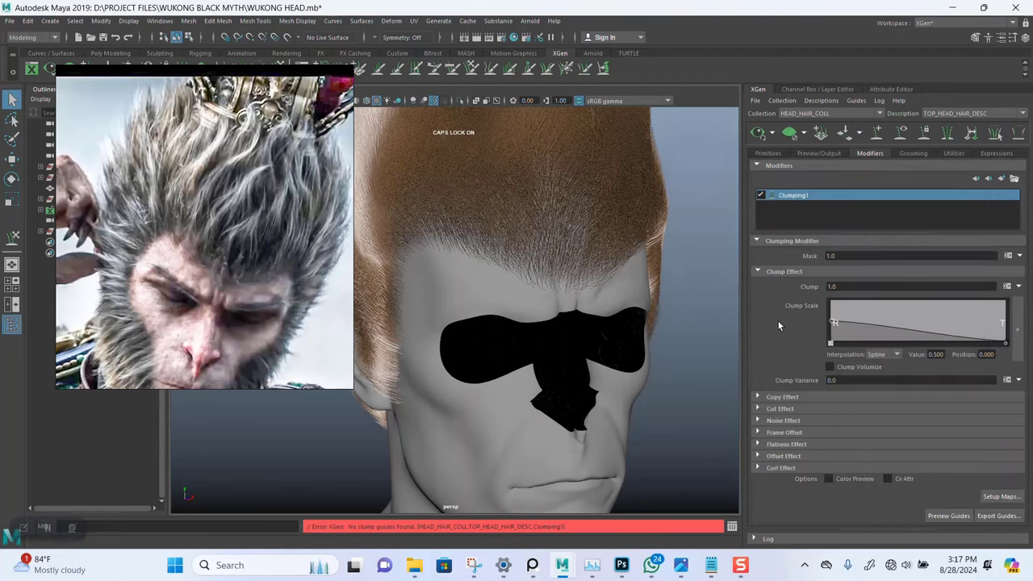
Generate clumping points at density 1.0 with a lowered mask and save the clumping maps
left_click_drag(530, 245, 700, 337, "alt")
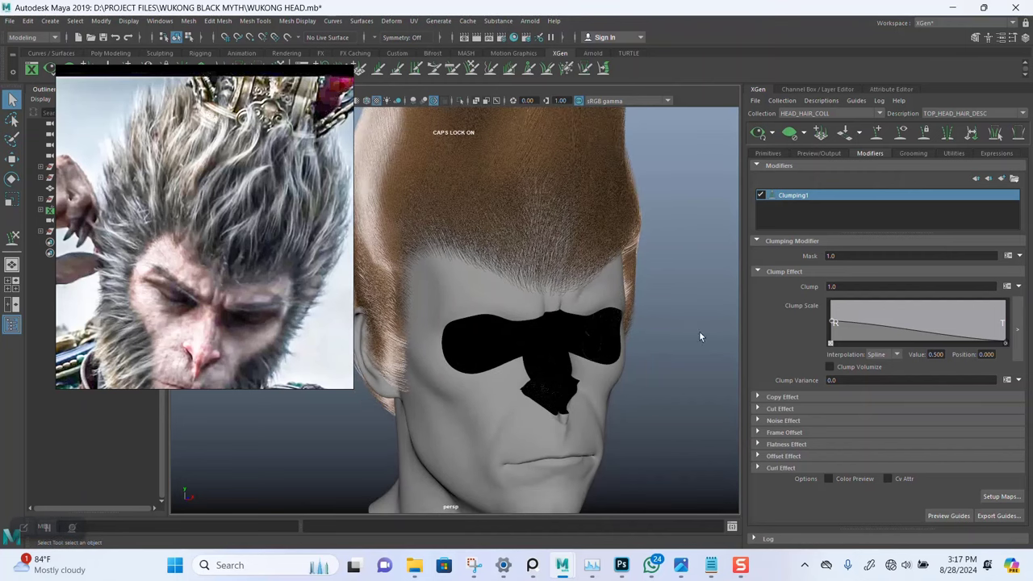
left_click(999, 496)
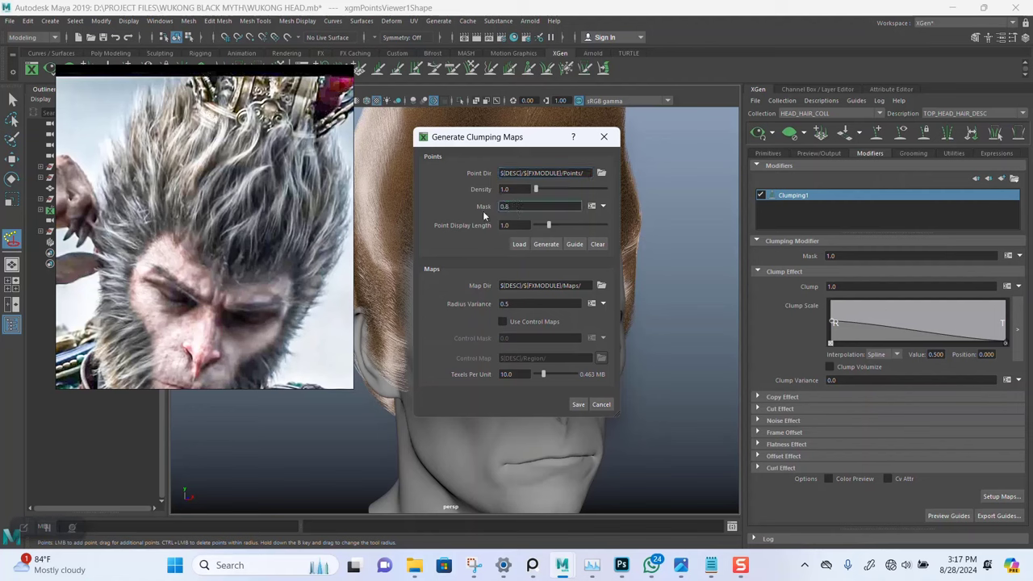
left_click(545, 245)
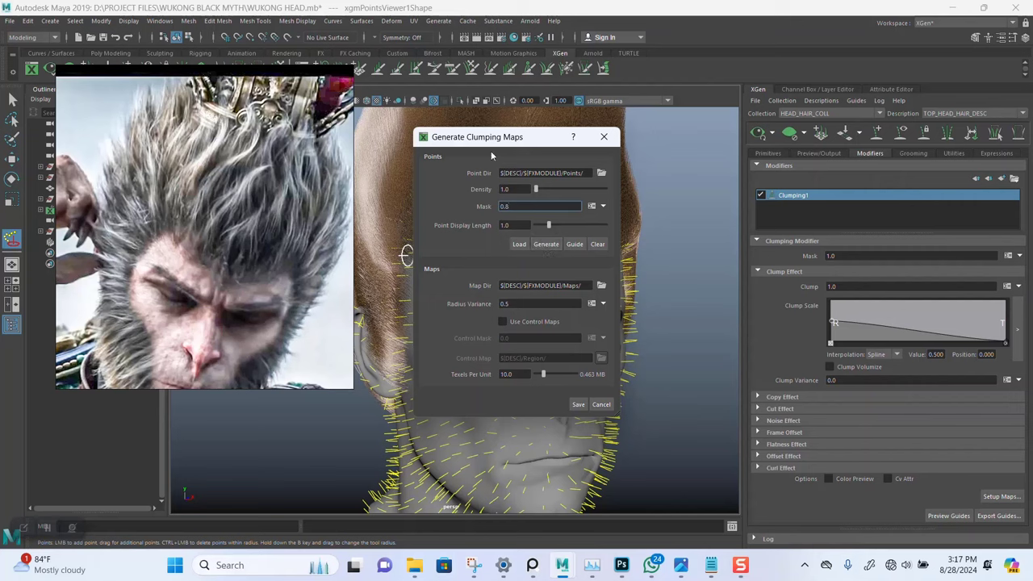
left_click_drag(493, 141, 748, 193)
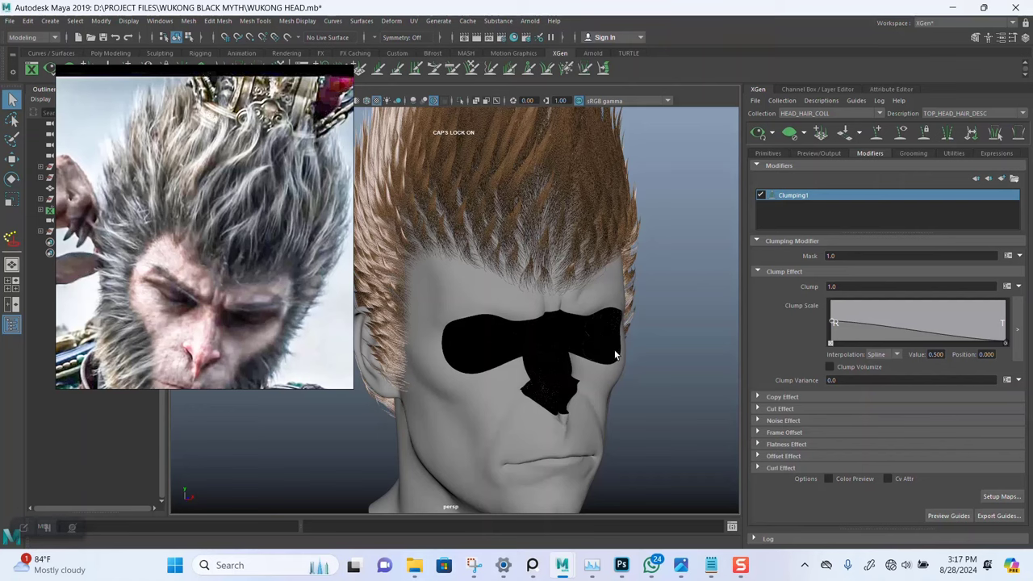
Regenerate the clumping points with density 0.6 and mask 1.0, and save the clumping maps
left_click_drag(535, 339, 549, 319, "alt")
scroll(529, 339, "up", 4)
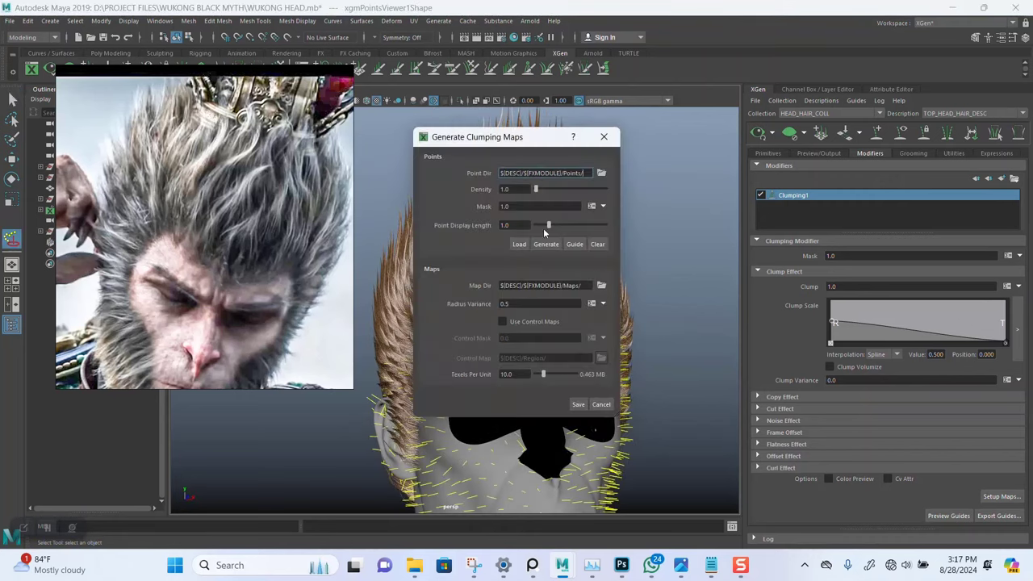
type("0.6")
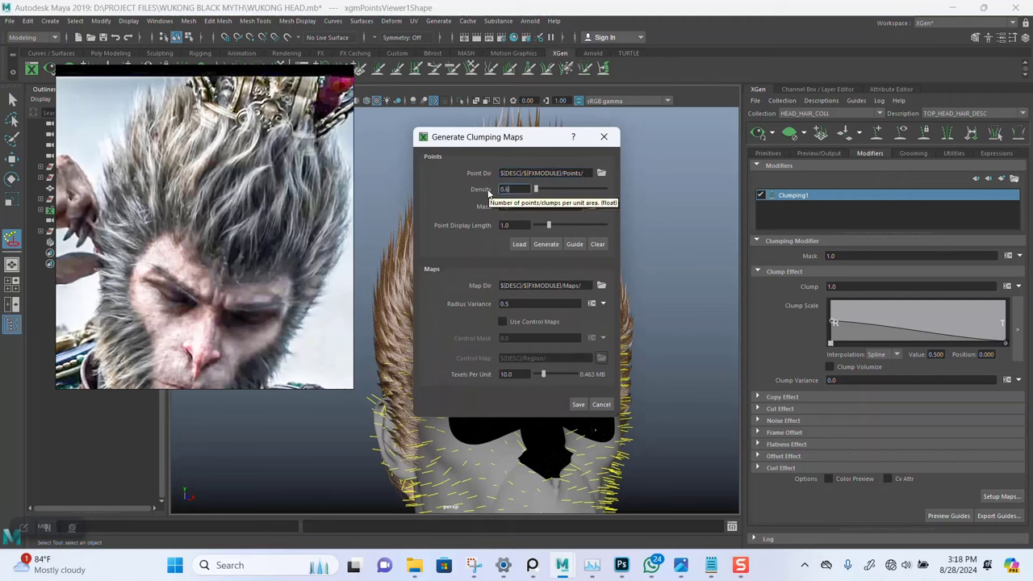
key("Return")
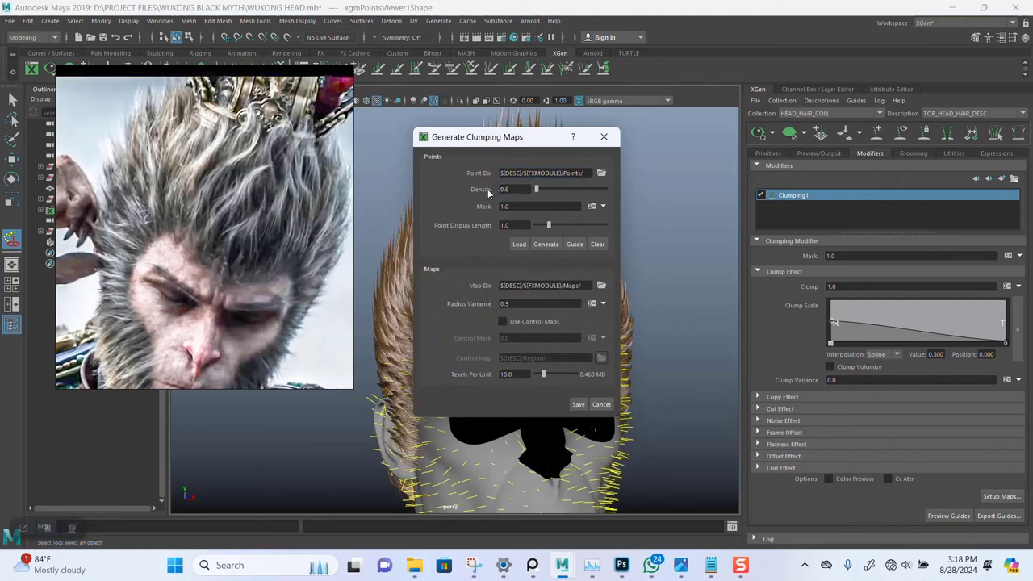
left_click(535, 246)
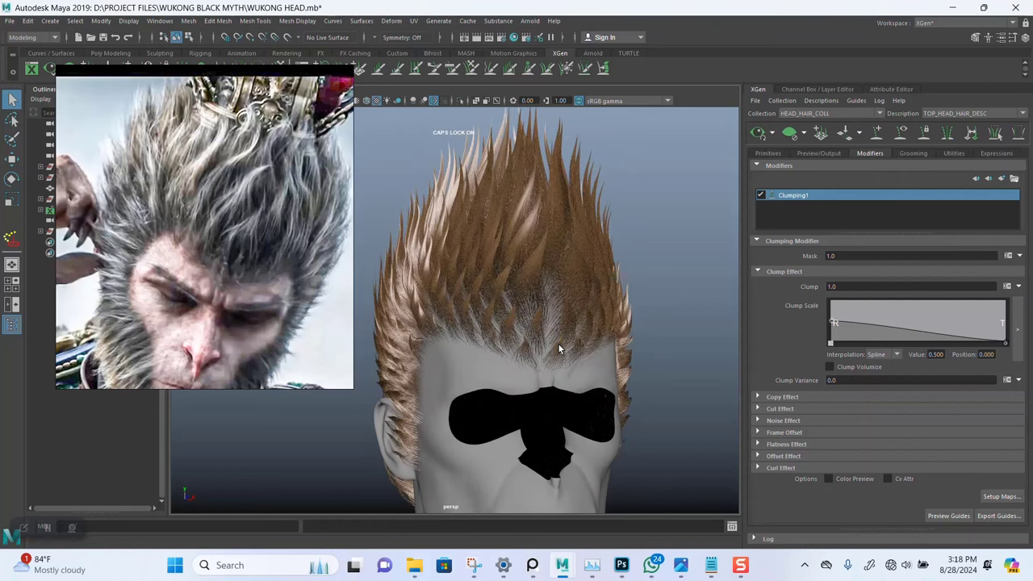
Examine the size and shape of the clumps across the front and hairline against the reference image
left_click_drag(558, 343, 517, 283, "alt")
right_click_drag(517, 284, 517, 331, "alt")
left_click_drag(516, 331, 521, 299, "alt")
right_click_drag(521, 300, 504, 276, "alt")
left_click_drag(504, 276, 504, 289, "alt")
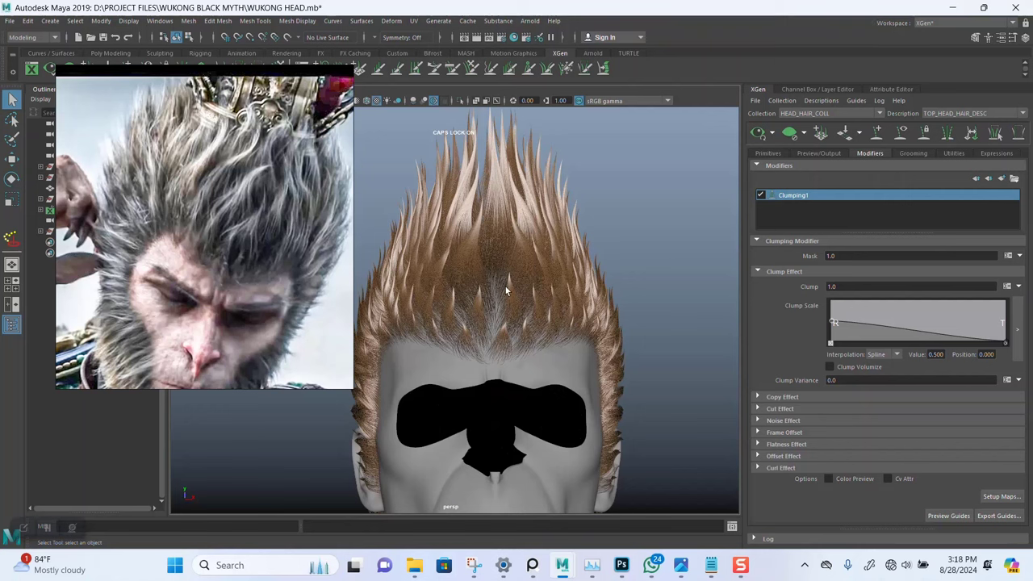
right_click_drag(522, 275, 557, 279, "alt")
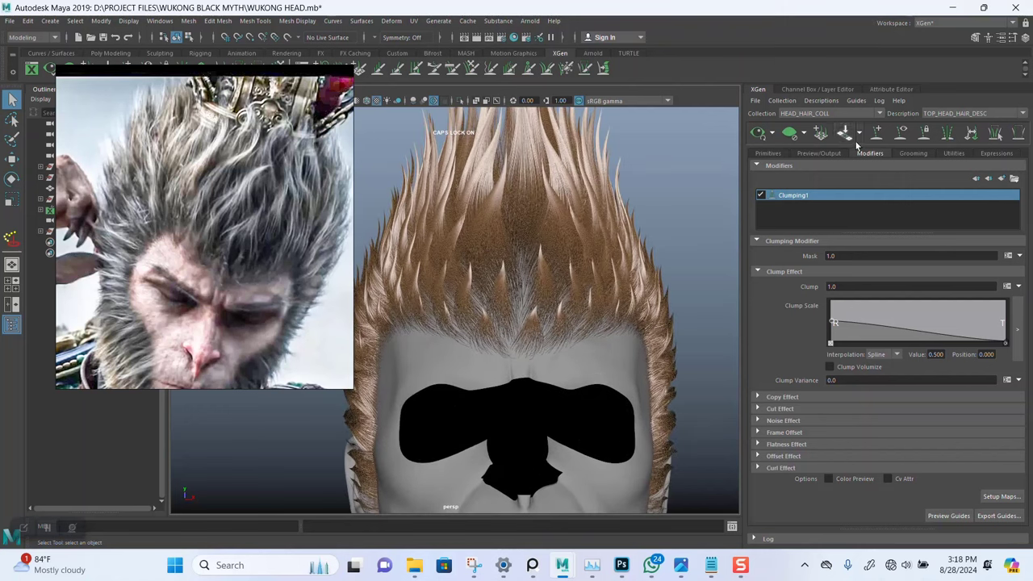
Move the reference image off the head, hide the hair preview, and select the long front guide beside the centre line
right_click_drag(536, 202, 447, 212, "alt")
mouse_move(446, 212)
left_mouse_down("alt")
mouse_move(525, 216)
mouse_move(459, 221)
left_mouse_up("alt")
right_click_drag(277, 236, 247, 227)
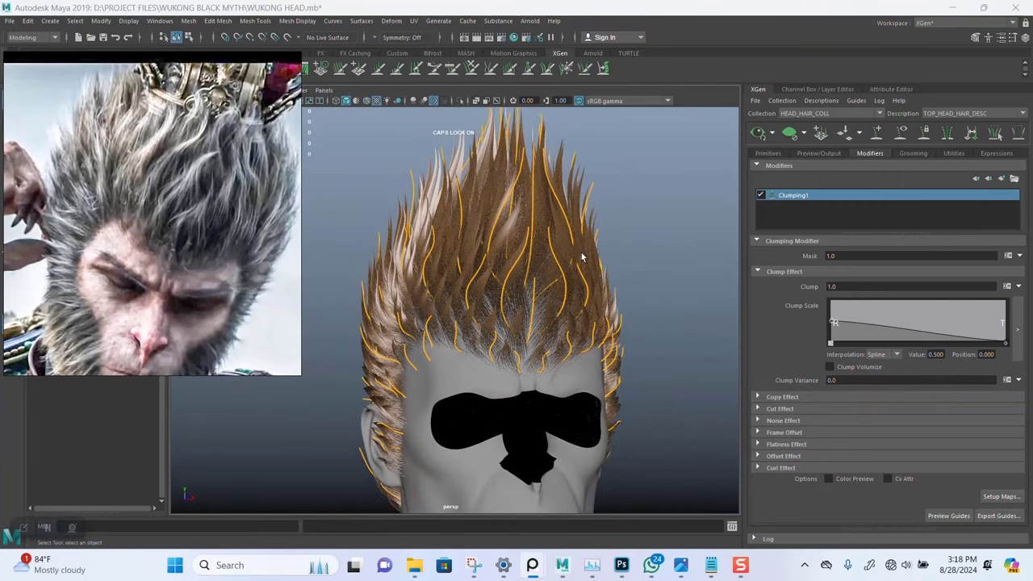
right_click_drag(524, 274, 501, 262, "alt")
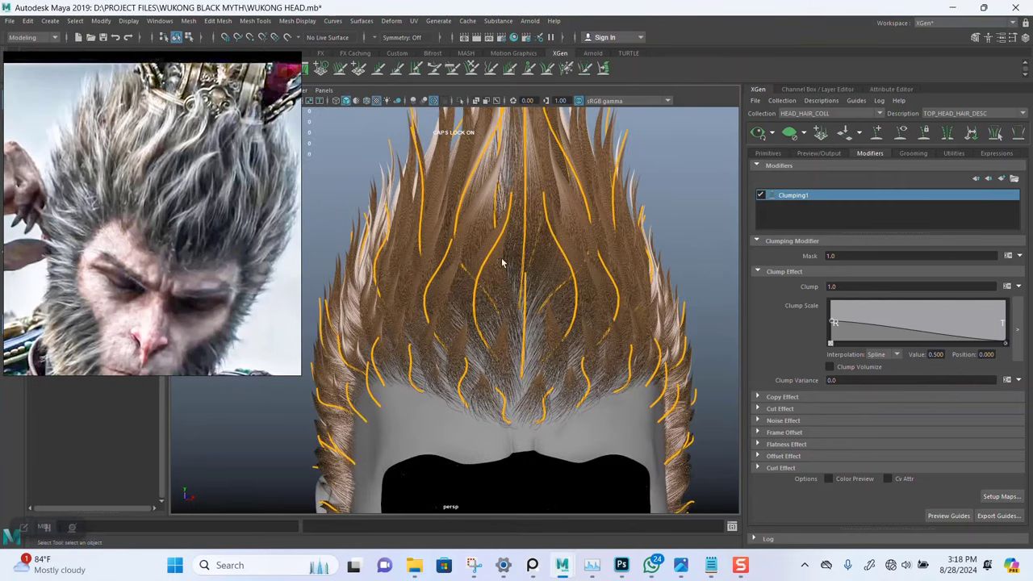
left_click(791, 133)
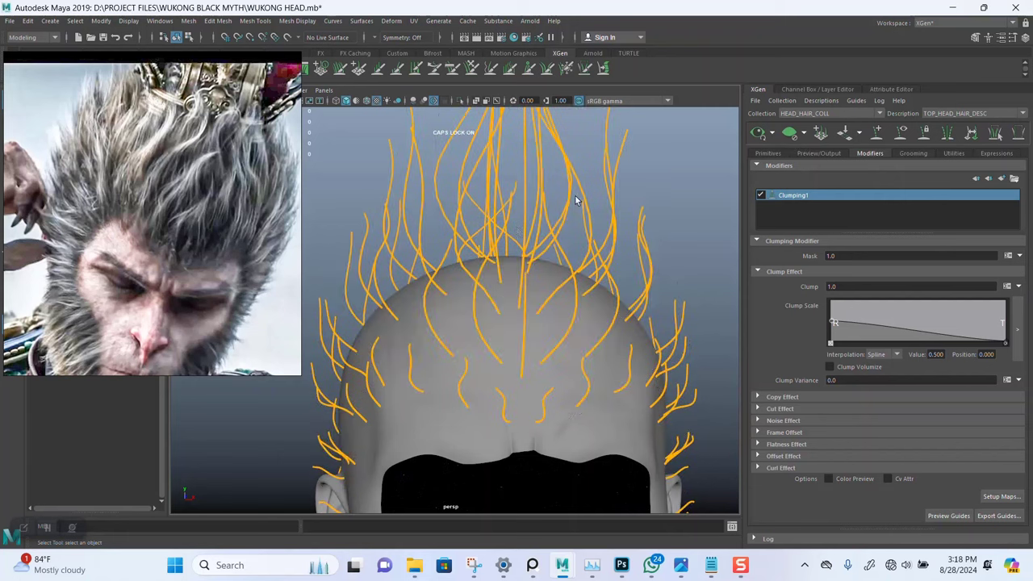
left_click_drag(501, 258, 534, 289, "alt")
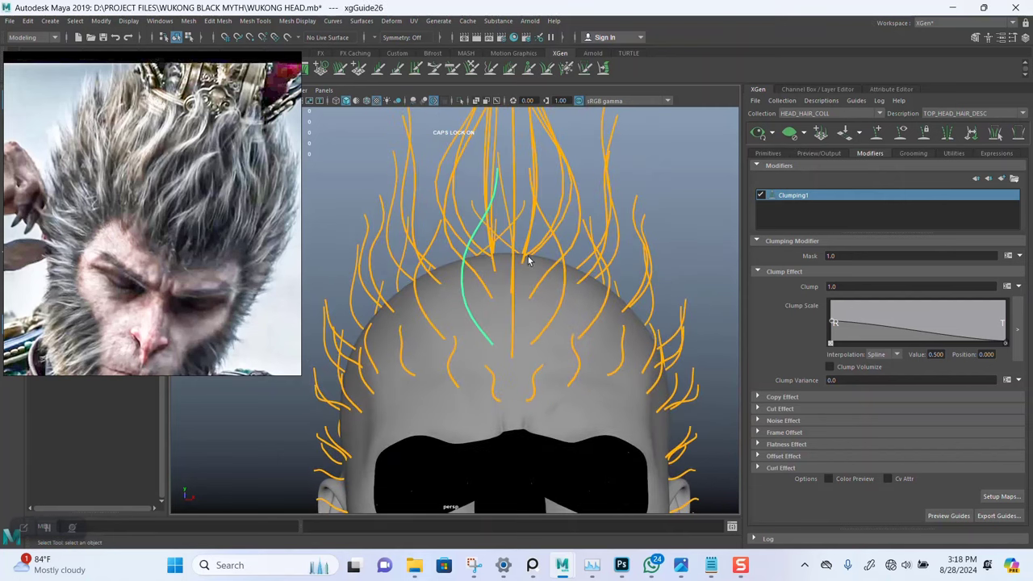
right_click_drag(275, 130, 180, 128)
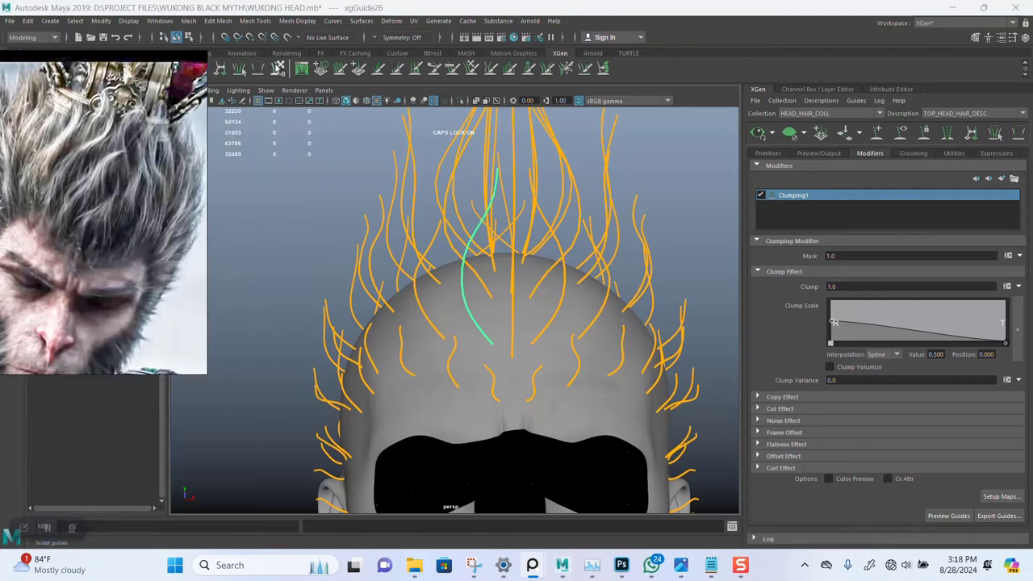
With a larger Sculpt Guides radius, bend the long front guide's upper part towards the centre, and sculpt its counterpart on the opposite side
left_click(277, 67)
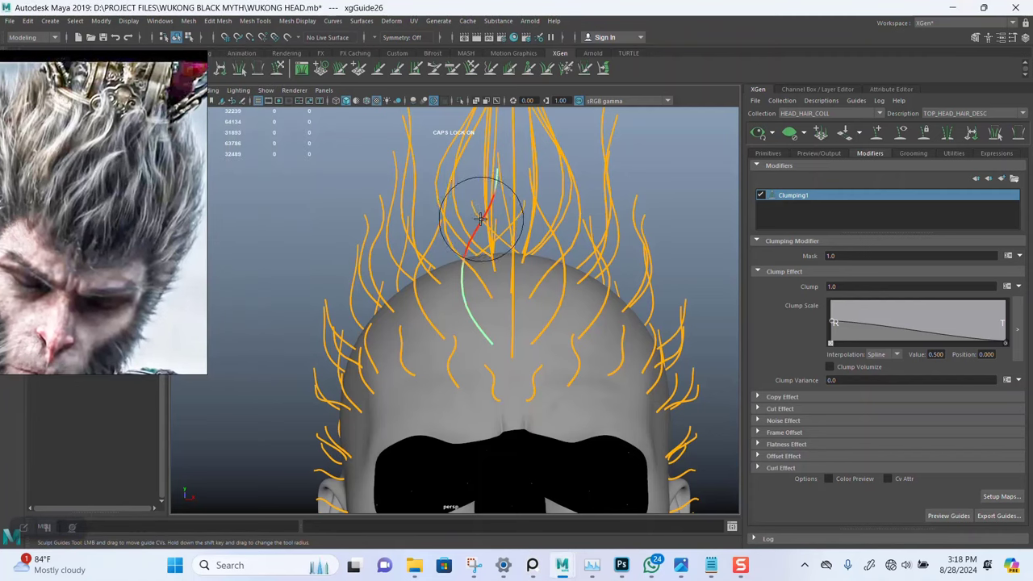
left_click_drag(489, 221, 533, 227, "shift")
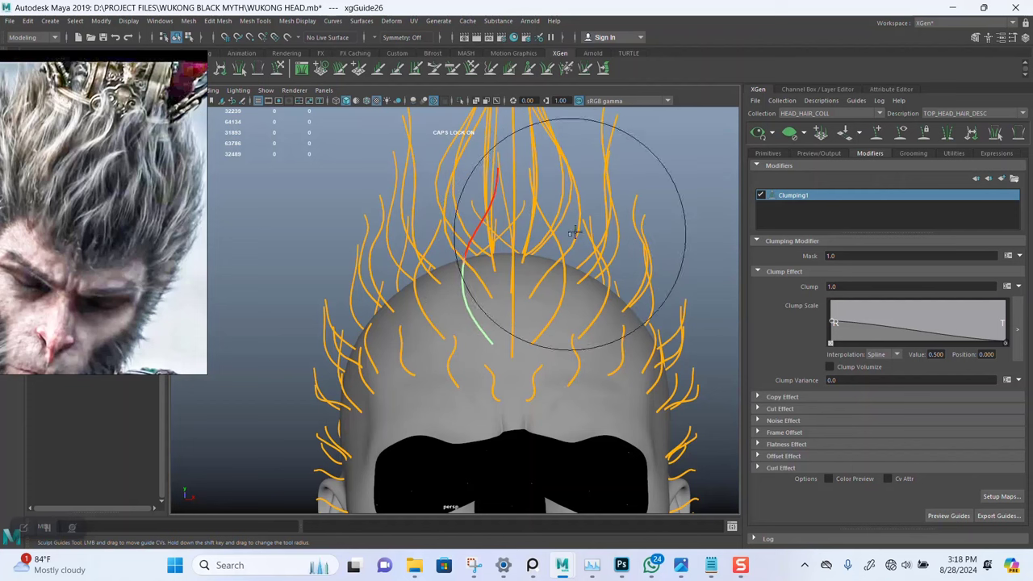
left_click_drag(577, 231, 607, 223)
mouse_move(624, 274)
left_mouse_down("alt")
mouse_move(644, 263)
mouse_move(611, 264)
left_mouse_up("alt")
key("q")
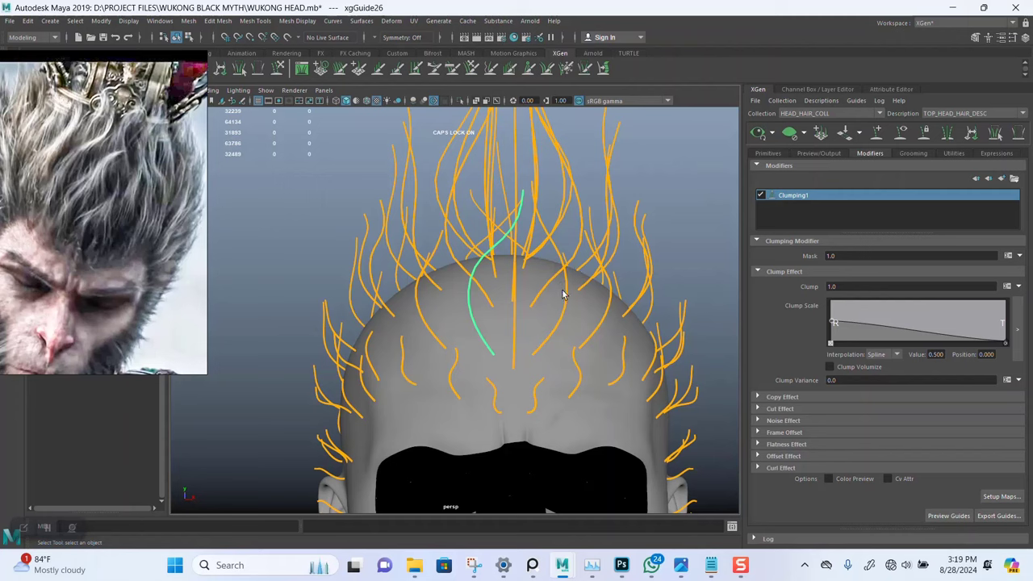
left_click_drag(563, 295, 532, 317, "alt")
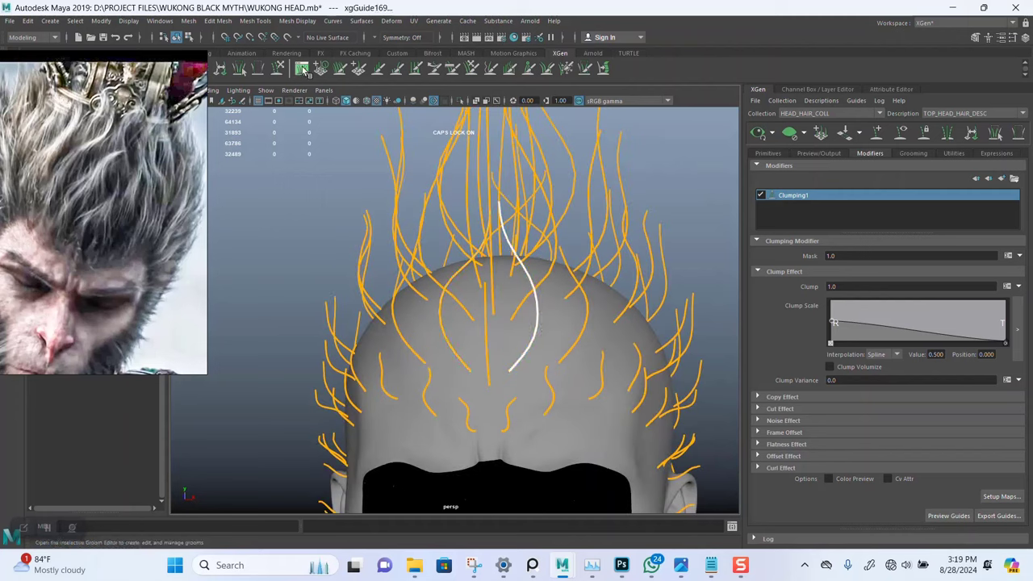
mouse_move(473, 231)
left_mouse_down()
mouse_move(446, 218)
mouse_move(424, 225)
left_mouse_up()
Preview the hair and examine how the clumps follow the reshaped front guides around the forehead and hairline
left_click_drag(491, 218, 662, 194, "alt")
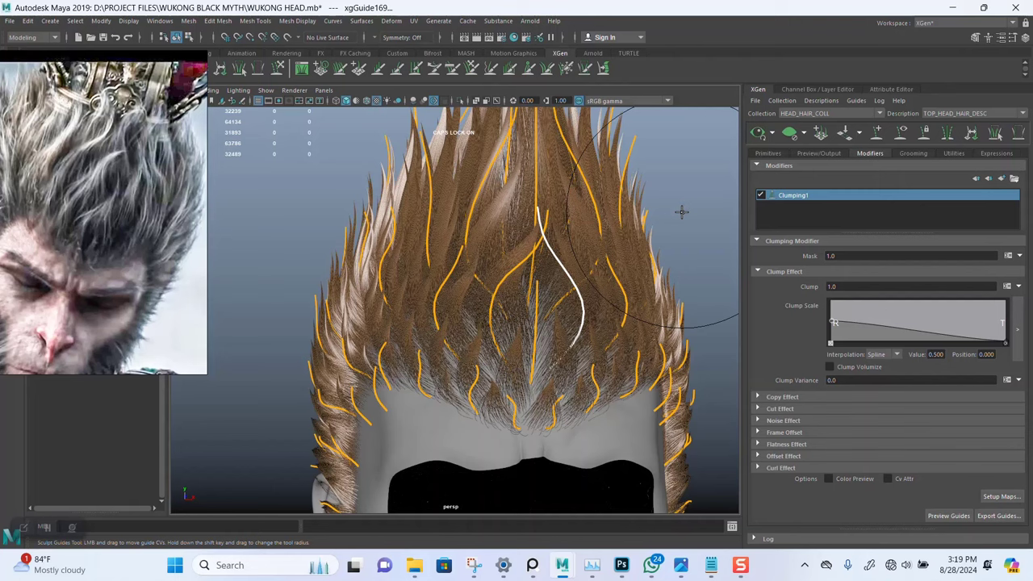
mouse_move(646, 274)
left_mouse_down("alt")
mouse_move(623, 263)
mouse_move(634, 254)
left_mouse_up("alt")
right_click_drag(634, 251, 581, 228, "alt")
mouse_move(581, 232)
left_mouse_down("alt")
mouse_move(571, 217)
mouse_move(579, 226)
left_mouse_up("alt")
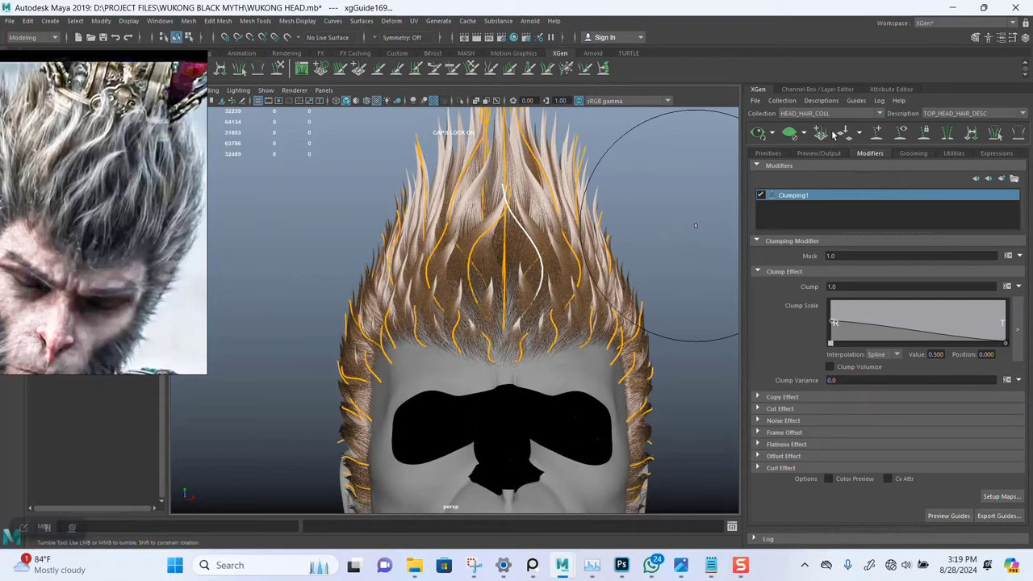
right_click_drag(546, 231, 557, 299, "alt")
middle_click_drag(564, 241, 569, 244, "alt")
left_click_drag(581, 239, 576, 247, "alt")
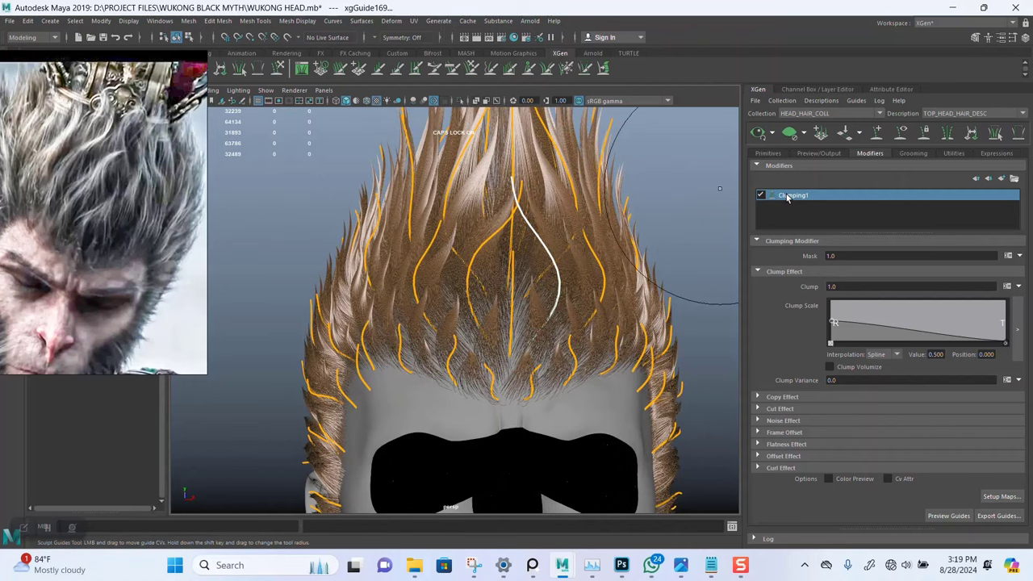
Hide the hair preview so the guides above the forehead can be sculpted
left_click(791, 134)
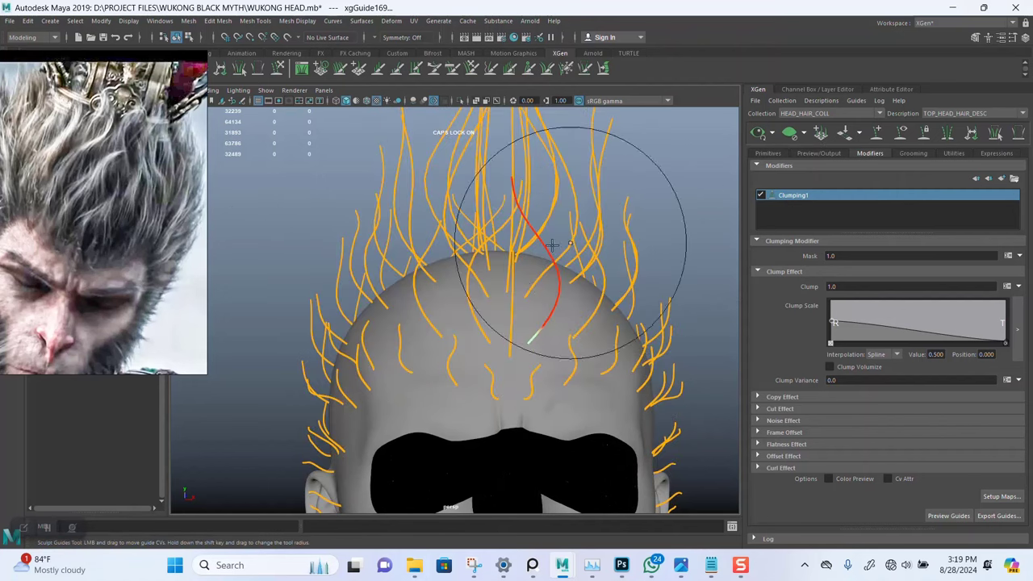
left_click_drag(549, 260, 550, 267, "alt")
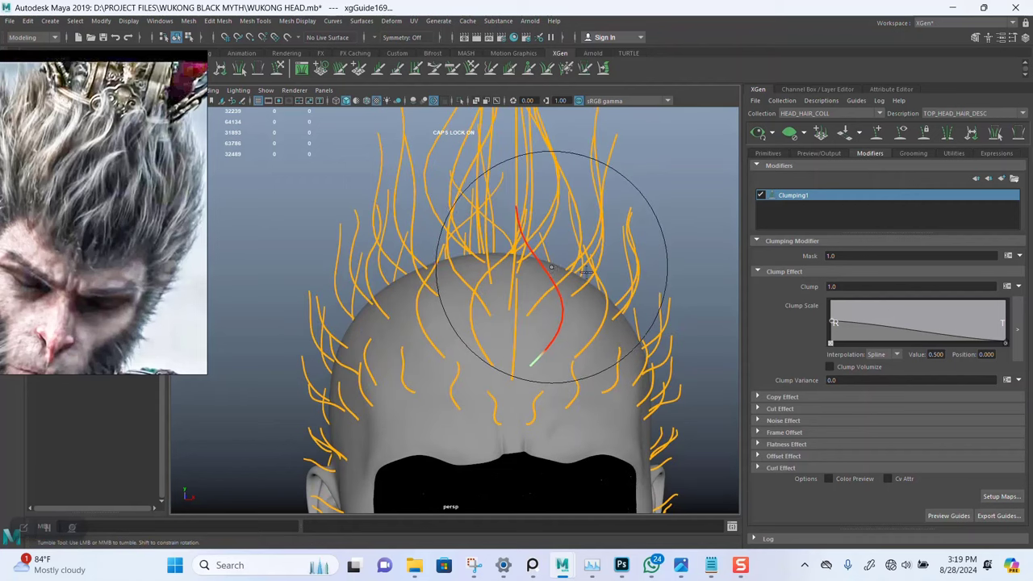
middle_click_drag(527, 288, 526, 261, "alt")
right_click_drag(526, 260, 533, 273, "alt")
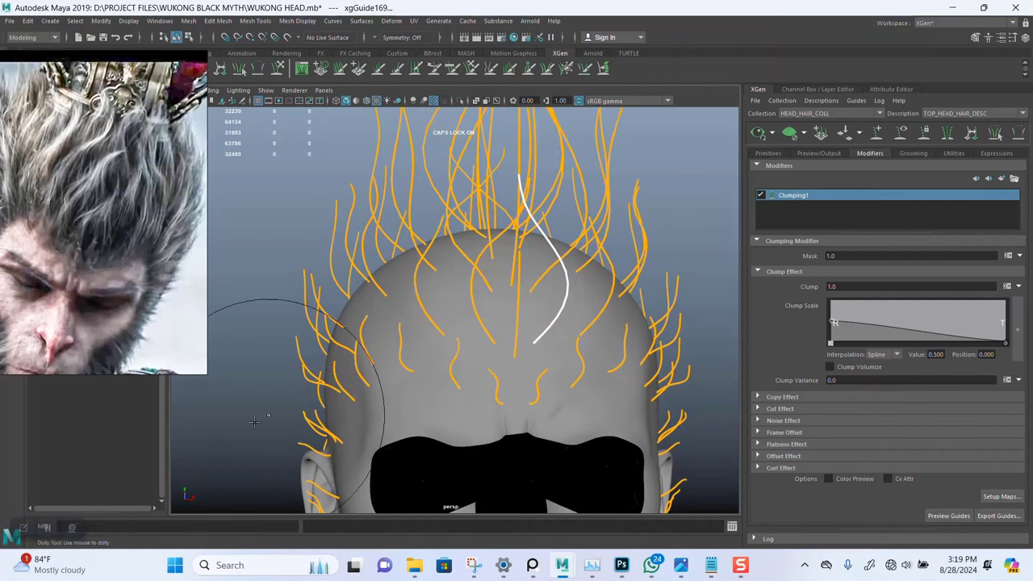
mouse_move(525, 266)
left_mouse_down("alt")
mouse_move(554, 272)
mouse_move(544, 323)
mouse_move(601, 328)
mouse_move(498, 331)
mouse_move(539, 257)
mouse_move(589, 234)
mouse_move(581, 274)
mouse_move(571, 252)
mouse_move(519, 284)
left_mouse_up("alt")
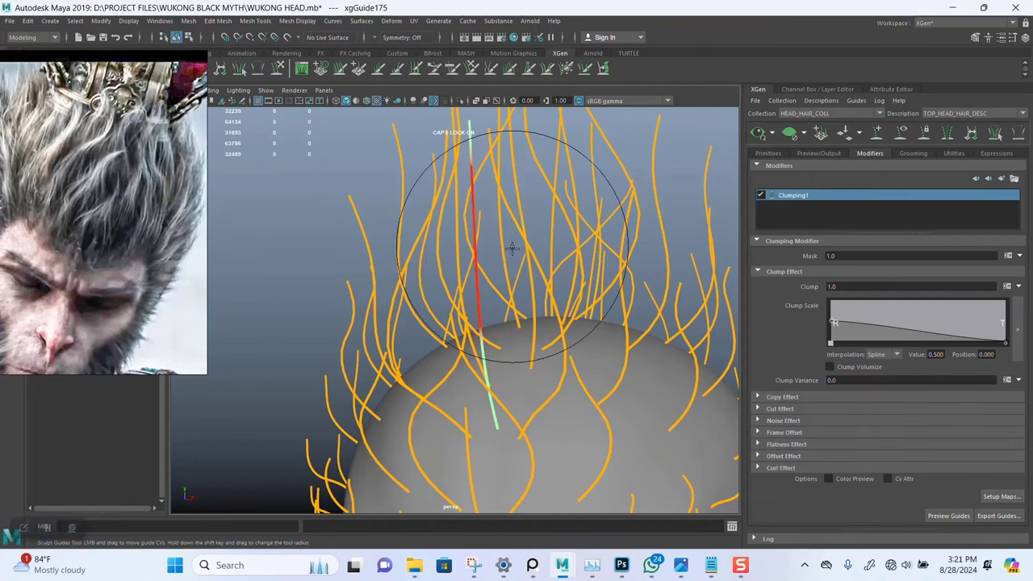
Bend the tall straight guide near the centre from side to side, and undo the last stroke
left_click_drag(512, 249, 504, 223, "alt")
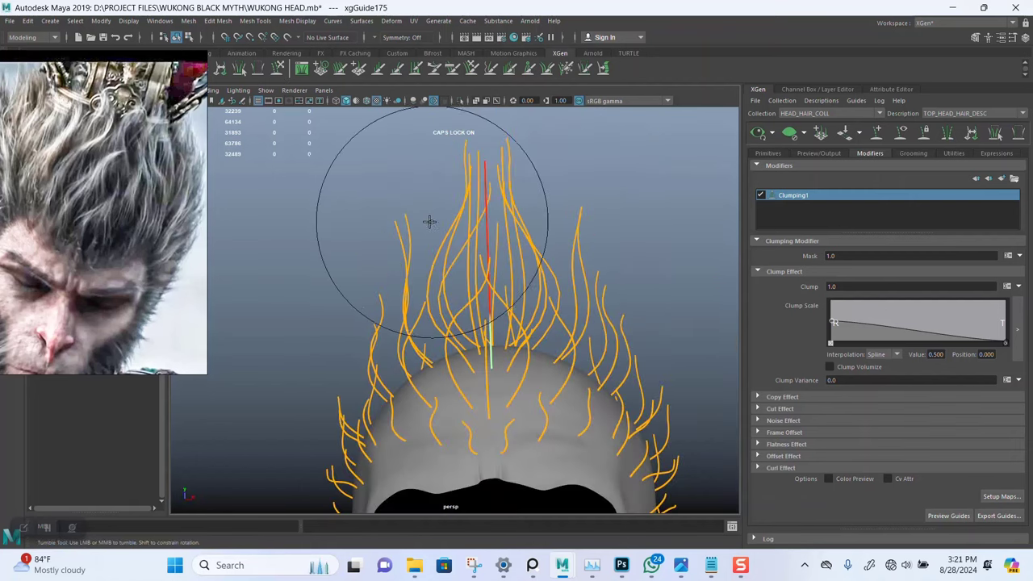
left_click_drag(560, 182, 589, 185)
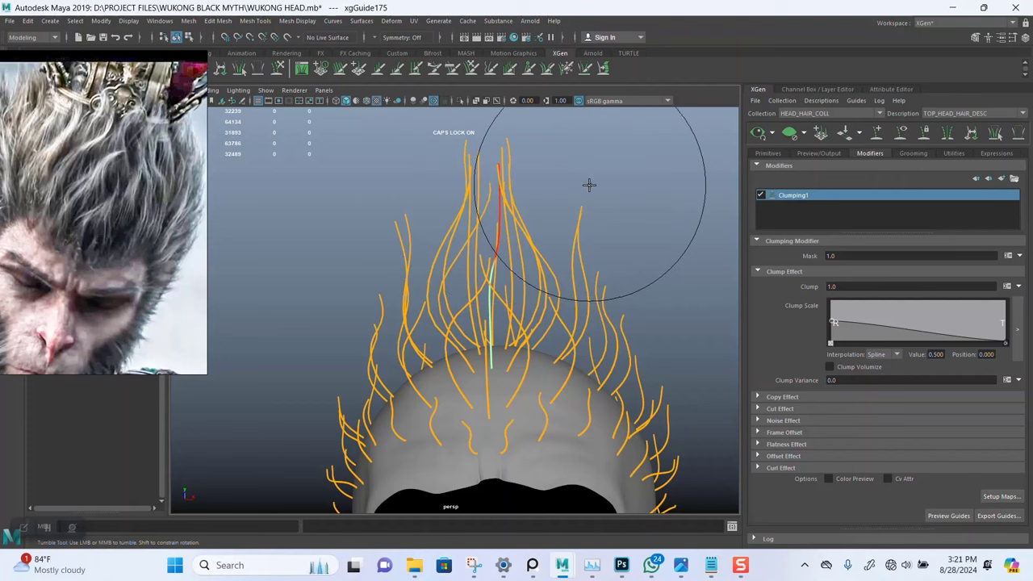
mouse_move(458, 123)
left_mouse_down()
mouse_move(433, 106)
mouse_move(420, 115)
left_mouse_up()
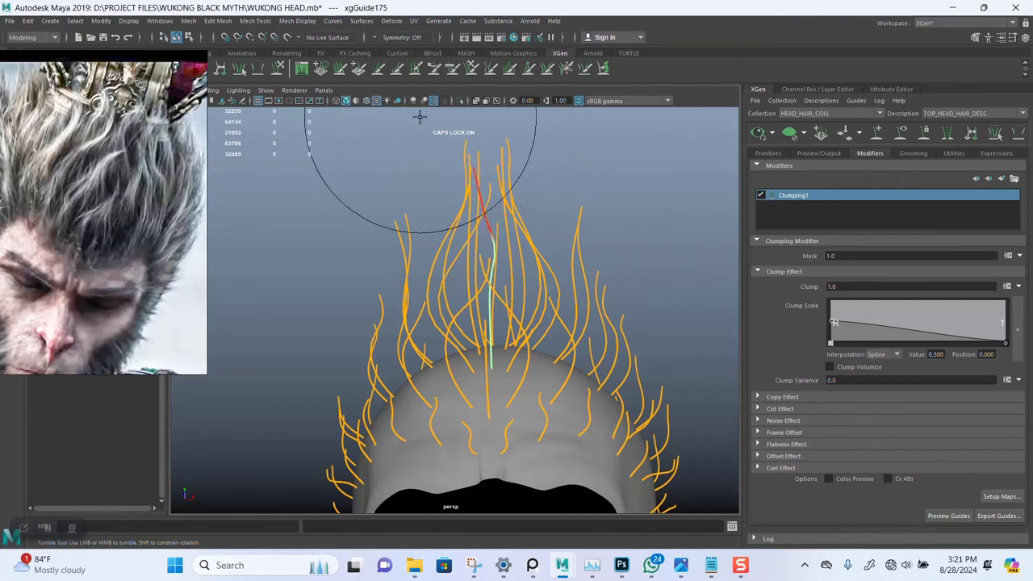
key("ctrl+z")
Sculpt the tall curved guide above the crown so its upper part sweeps across the centre line
middle_click_drag(541, 207, 540, 216, "alt")
mouse_move(540, 215)
left_mouse_down("alt")
mouse_move(508, 177)
mouse_move(468, 178)
left_mouse_up("alt")
left_click_drag(542, 210, 521, 198, "alt")
middle_click_drag(522, 198, 517, 272, "alt")
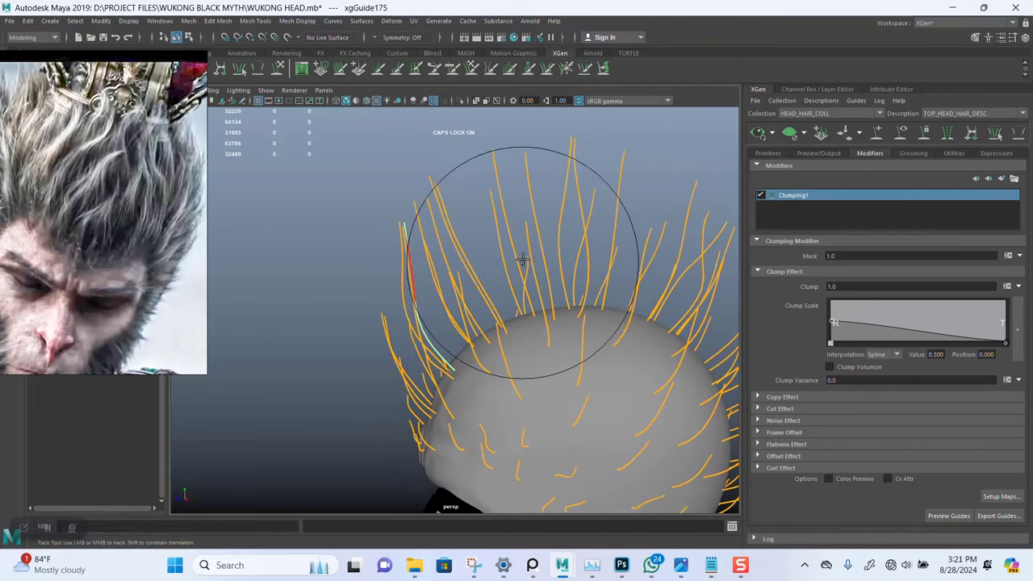
mouse_move(581, 247)
left_mouse_down("alt")
mouse_move(614, 210)
mouse_move(636, 212)
left_mouse_up("alt")
mouse_move(557, 271)
left_mouse_down("alt")
mouse_move(639, 265)
mouse_move(540, 228)
mouse_move(595, 263)
mouse_move(507, 258)
mouse_move(519, 299)
mouse_move(433, 232)
mouse_move(586, 226)
mouse_move(549, 201)
left_mouse_up("alt")
scroll(517, 257, "down", 3)
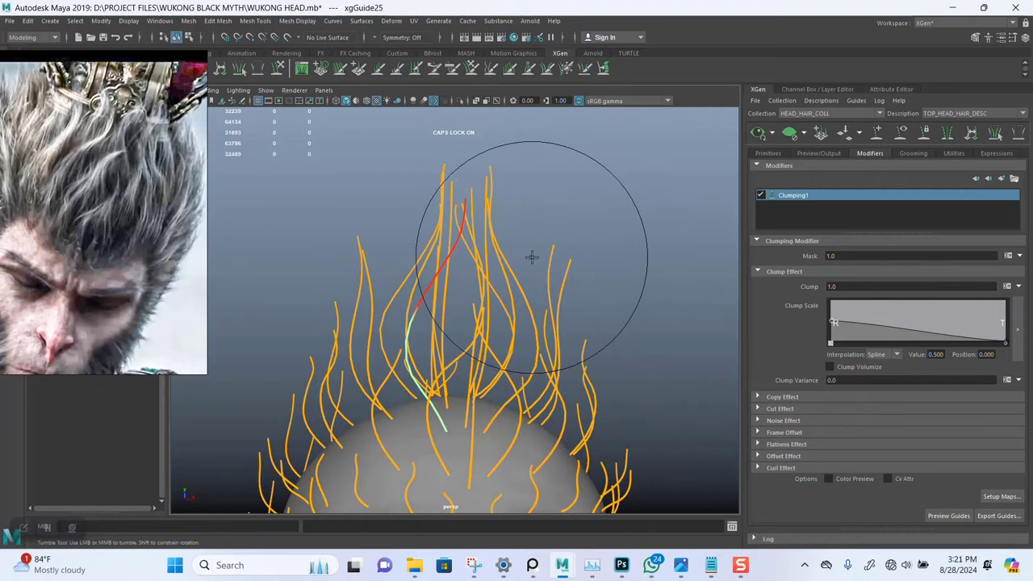
left_click_drag(531, 256, 545, 250)
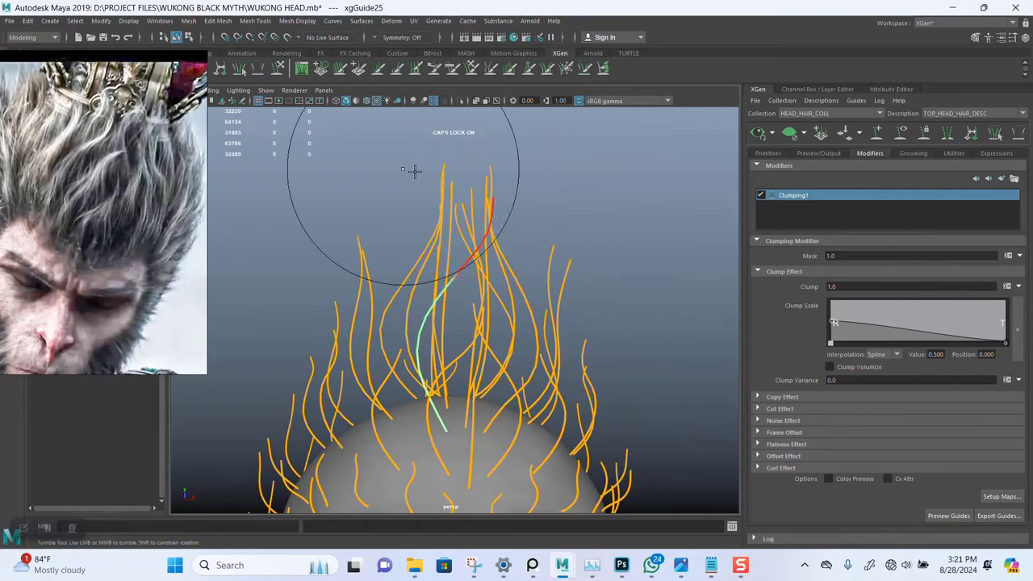
left_click_drag(364, 189, 329, 238, "alt")
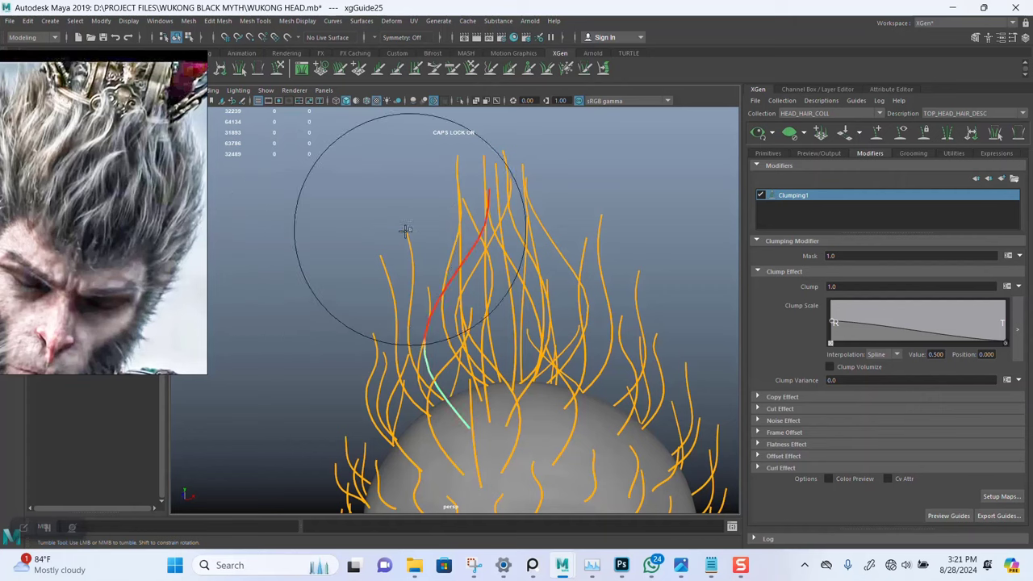
Select the matching tall curved guide on the opposite side of the crown and work on it with Sculpt Guides
key("w")
mouse_move(457, 254)
left_mouse_down("alt")
mouse_move(350, 261)
mouse_move(406, 266)
left_mouse_up("alt")
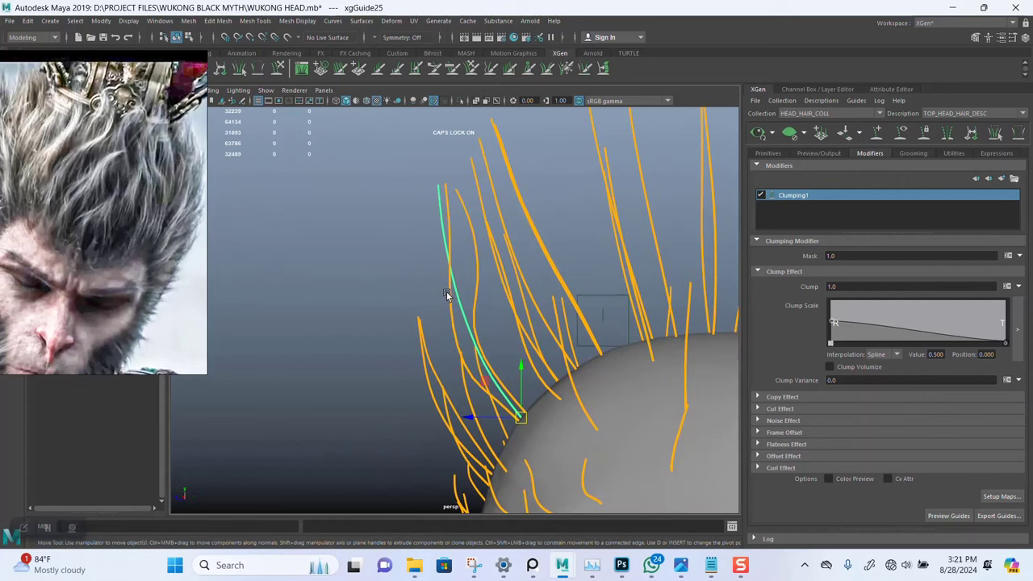
left_click_drag(452, 311, 374, 120, "alt")
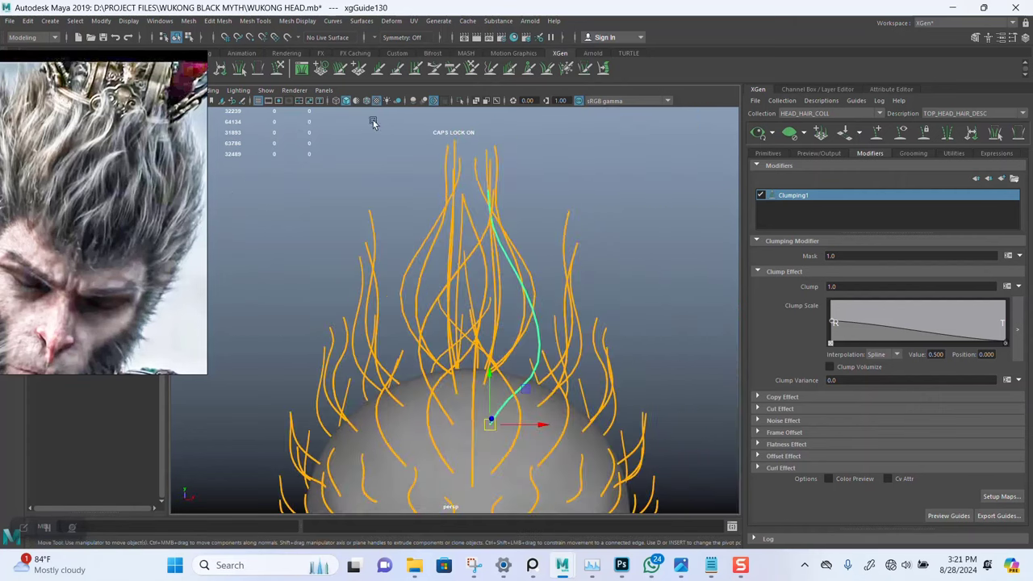
left_click(278, 67)
mouse_move(454, 232)
left_mouse_down("alt")
mouse_move(484, 267)
mouse_move(460, 207)
mouse_move(512, 203)
mouse_move(519, 226)
mouse_move(449, 219)
mouse_move(456, 227)
mouse_move(445, 211)
mouse_move(461, 231)
mouse_move(439, 223)
mouse_move(482, 281)
mouse_move(565, 263)
mouse_move(526, 177)
mouse_move(560, 235)
mouse_move(537, 175)
mouse_move(496, 246)
mouse_move(528, 242)
left_mouse_up("alt")
key("q")
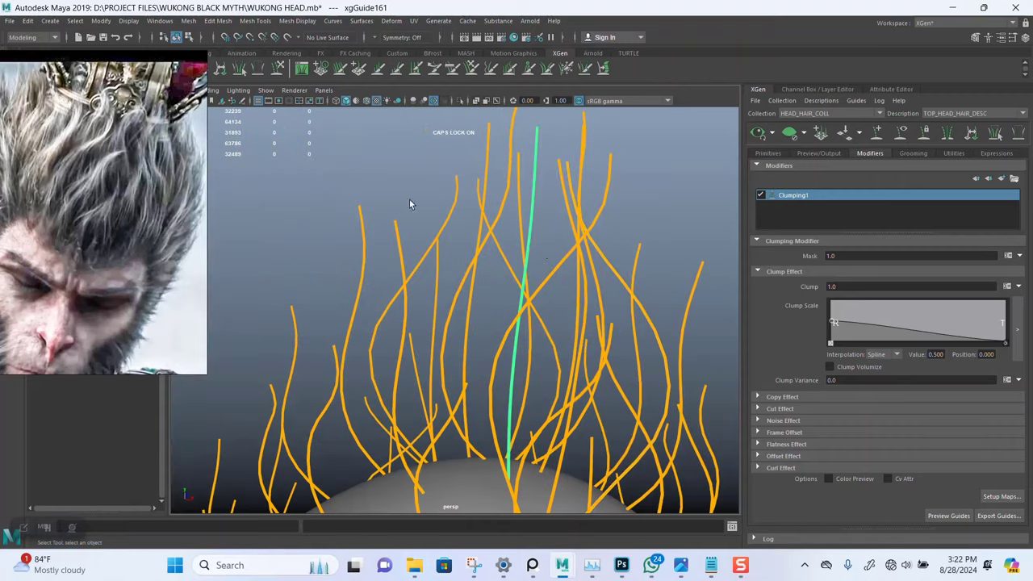
Sculpt the tall straight guide near the crown's centre so its tip curves outward, away from the centre
key("y")
mouse_move(444, 205)
left_mouse_down("alt")
mouse_move(482, 211)
mouse_move(474, 186)
mouse_move(523, 225)
mouse_move(529, 162)
left_mouse_up("alt")
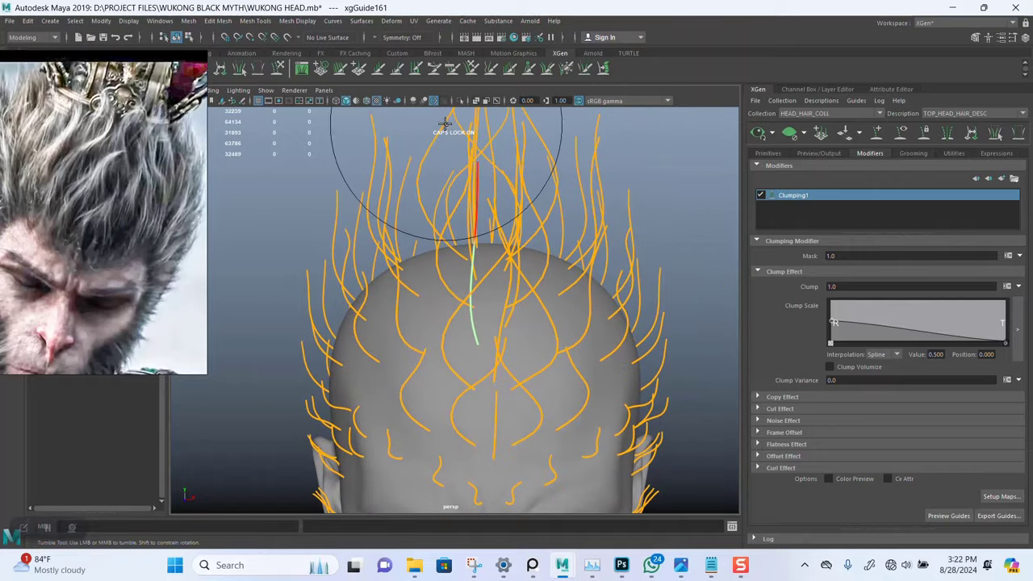
left_click_drag(482, 260, 482, 224, "alt")
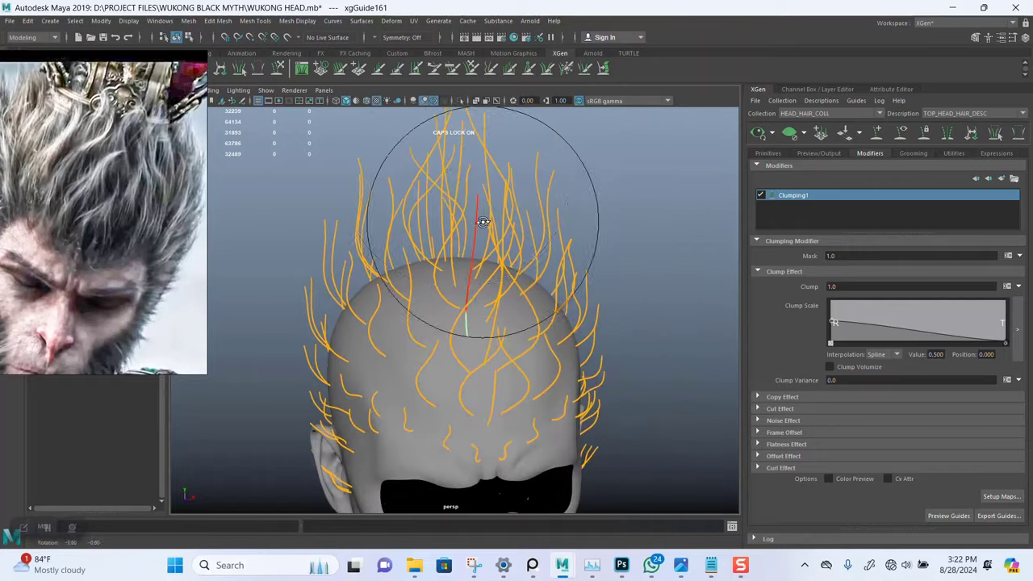
right_click_drag(449, 154, 422, 159, "alt")
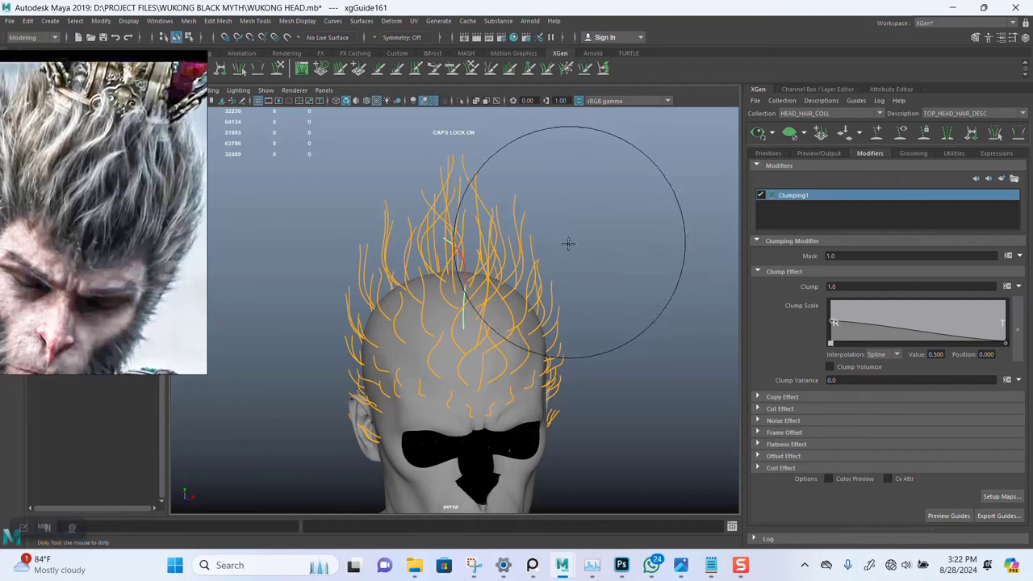
mouse_move(574, 254)
left_mouse_down("alt")
mouse_move(608, 304)
mouse_move(616, 251)
mouse_move(509, 258)
mouse_move(533, 312)
left_mouse_up("alt")
right_click_drag(533, 312, 539, 247, "alt")
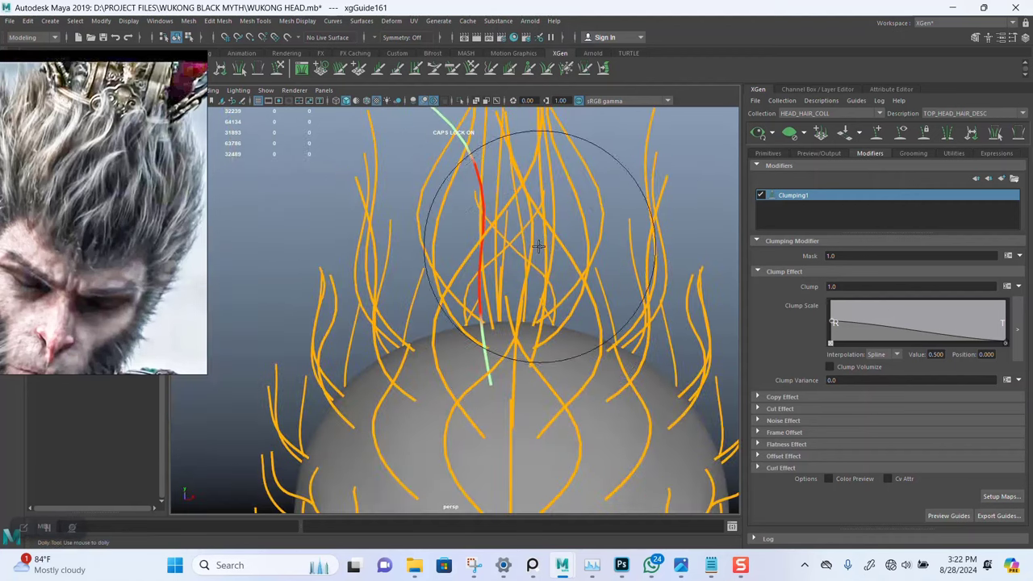
left_click_drag(531, 283, 402, 223, "alt")
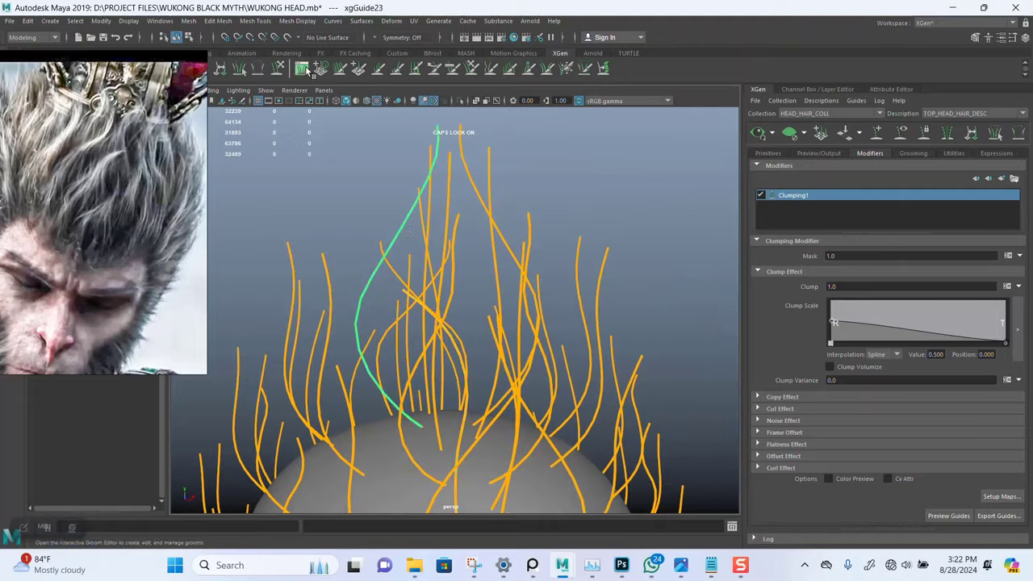
Sculpt the long S-shaped guide at the top of the head so its upper end sweeps across the centre
right_click_drag(483, 240, 425, 201, "alt")
mouse_move(424, 201)
left_mouse_down("alt")
mouse_move(461, 228)
mouse_move(558, 229)
mouse_move(507, 225)
left_mouse_up("alt")
right_click_drag(506, 225, 558, 294, "alt")
left_click_drag(558, 295, 560, 277, "alt")
key("w")
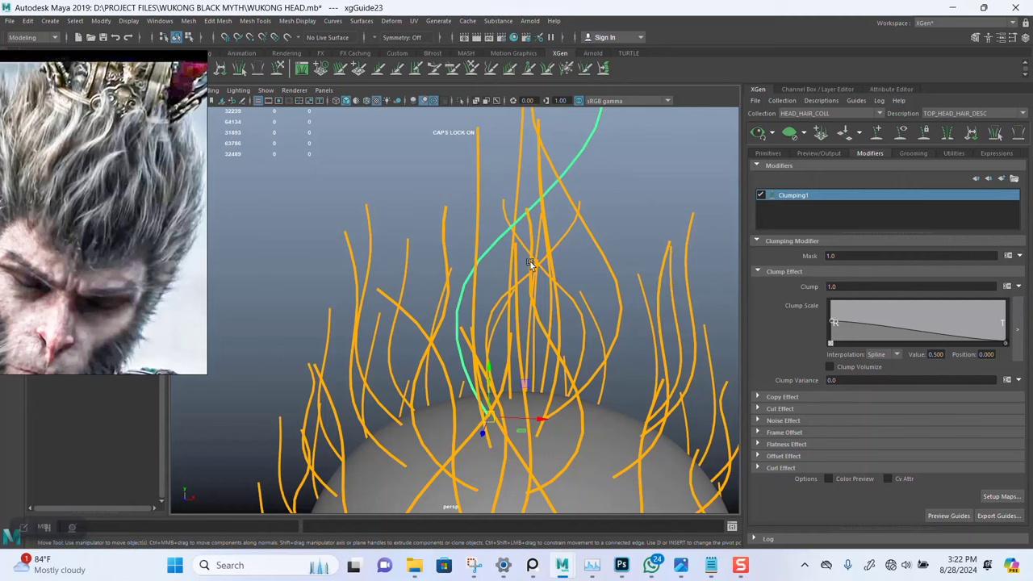
Sculpt the tall straight guide near the crown's centre into an S-curve that bows outward and sweeps back across the centre
key("q")
left_click(476, 173)
left_click_drag(500, 230, 426, 159, "alt")
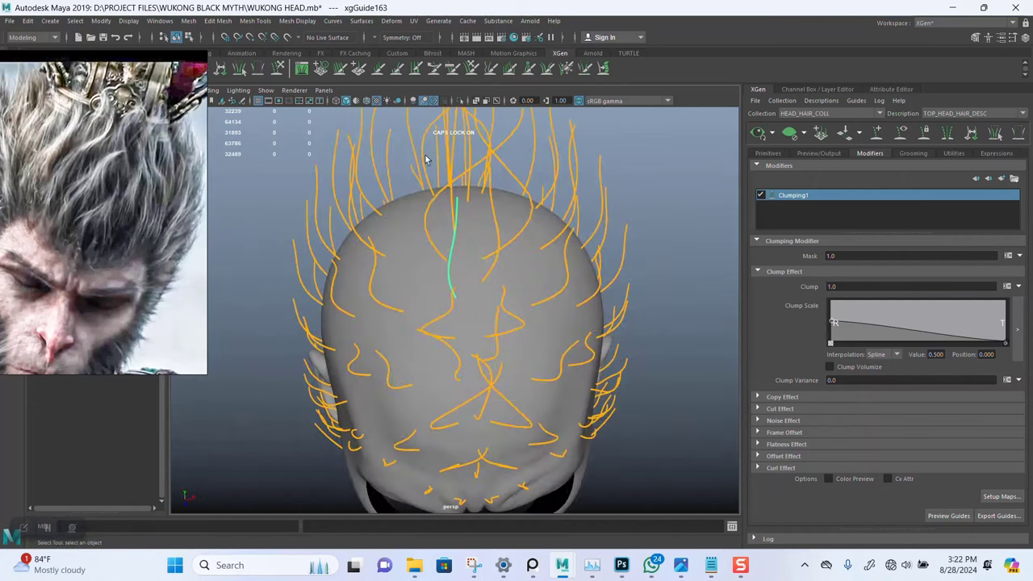
key("y")
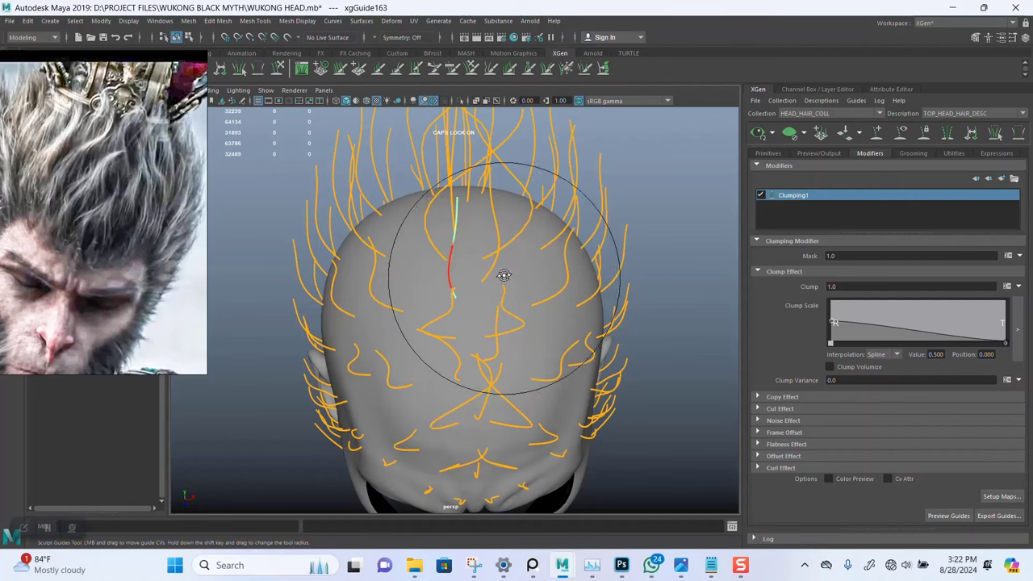
mouse_move(505, 277)
left_mouse_down("alt")
mouse_move(528, 233)
mouse_move(609, 299)
left_mouse_up("alt")
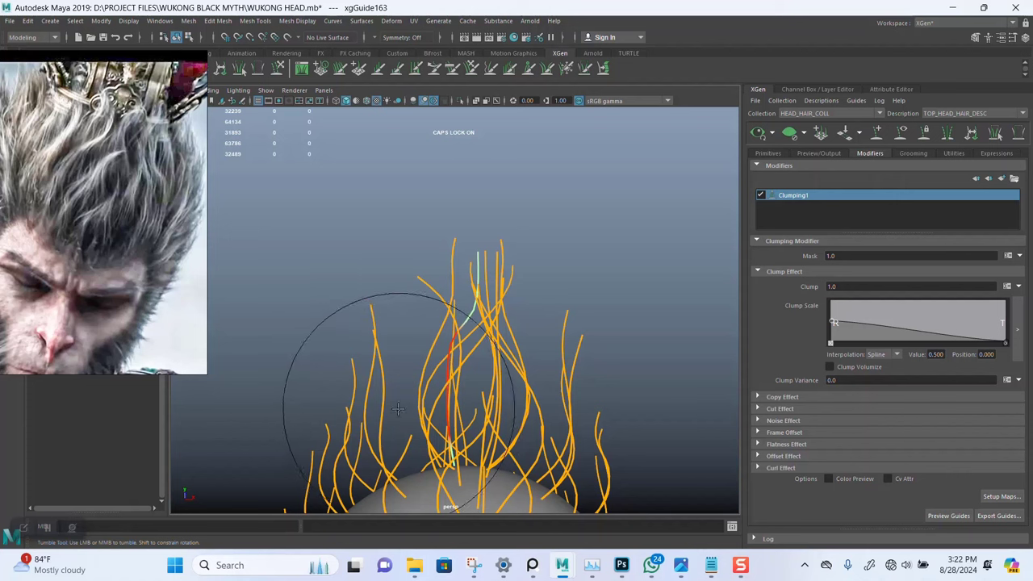
left_click_drag(398, 409, 385, 395)
left_click_drag(473, 317, 480, 330)
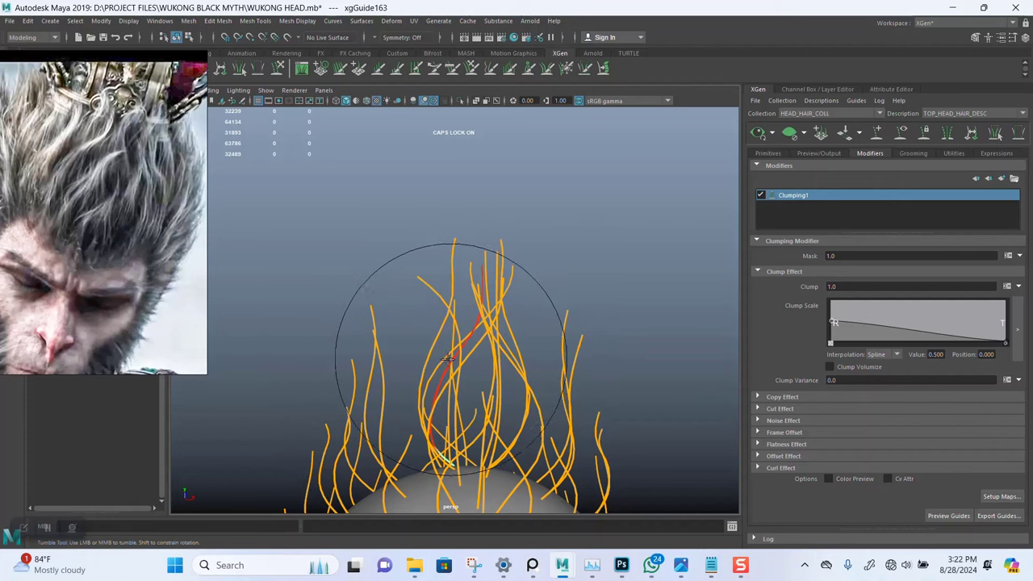
right_click_drag(450, 357, 604, 242, "alt")
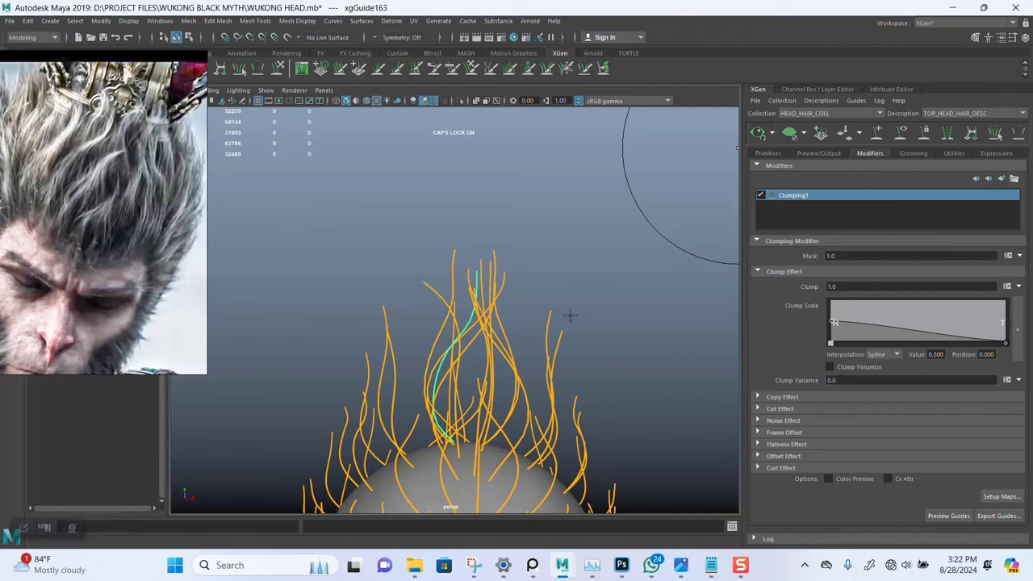
mouse_move(572, 312)
left_mouse_down("alt")
mouse_move(604, 302)
mouse_move(606, 177)
mouse_move(593, 298)
mouse_move(602, 285)
mouse_move(579, 239)
mouse_move(612, 249)
mouse_move(567, 256)
left_mouse_up("alt")
right_click_drag(567, 256, 572, 256, "alt")
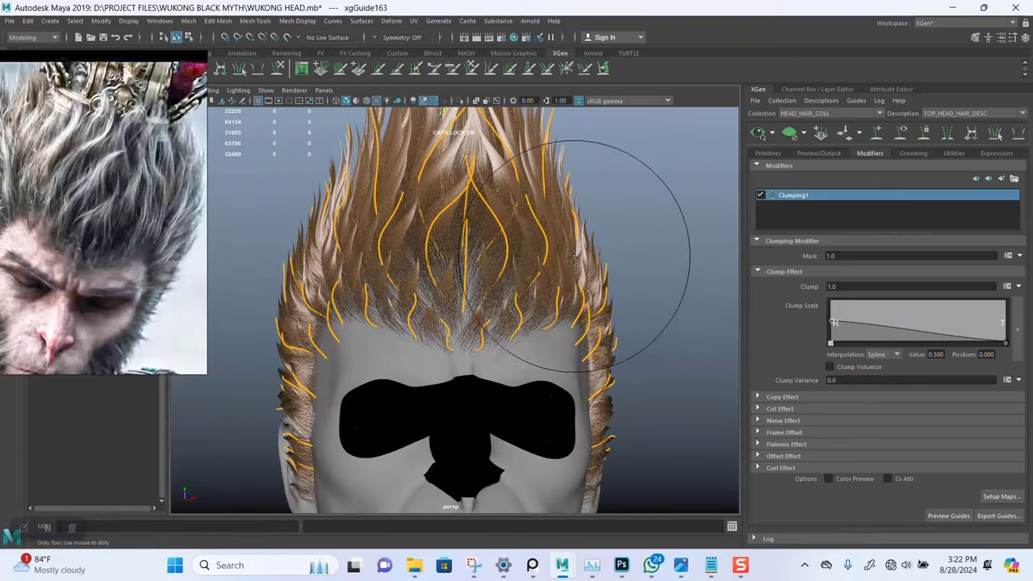
Sculpt the straight guide at the middle of the front hairline so it curves sideways away from the centre line
key("q")
left_click(466, 276)
left_click_drag(496, 273, 425, 239, "alt")
key("y")
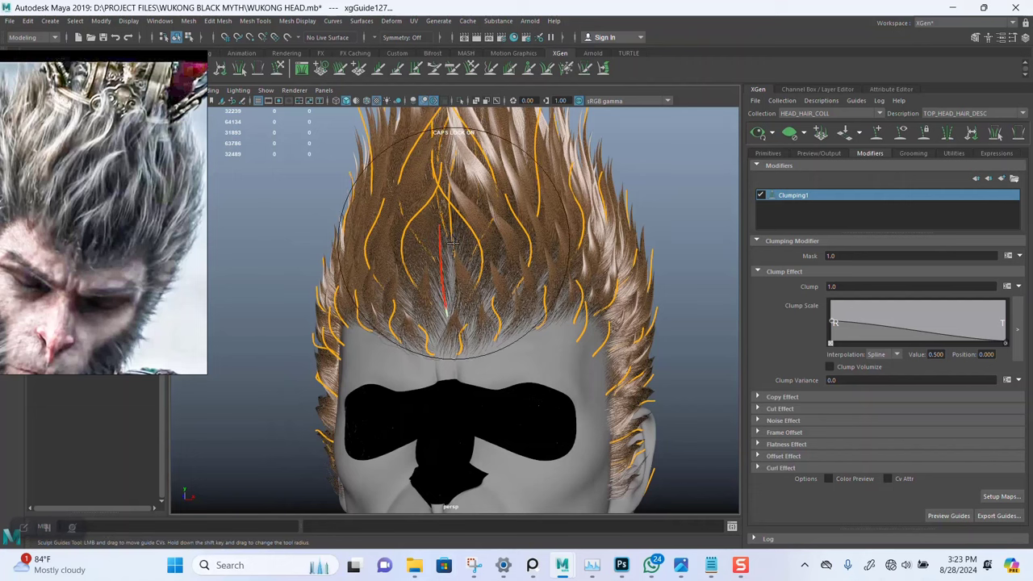
mouse_move(477, 216)
left_mouse_down("alt")
mouse_move(535, 213)
mouse_move(558, 184)
left_mouse_up("alt")
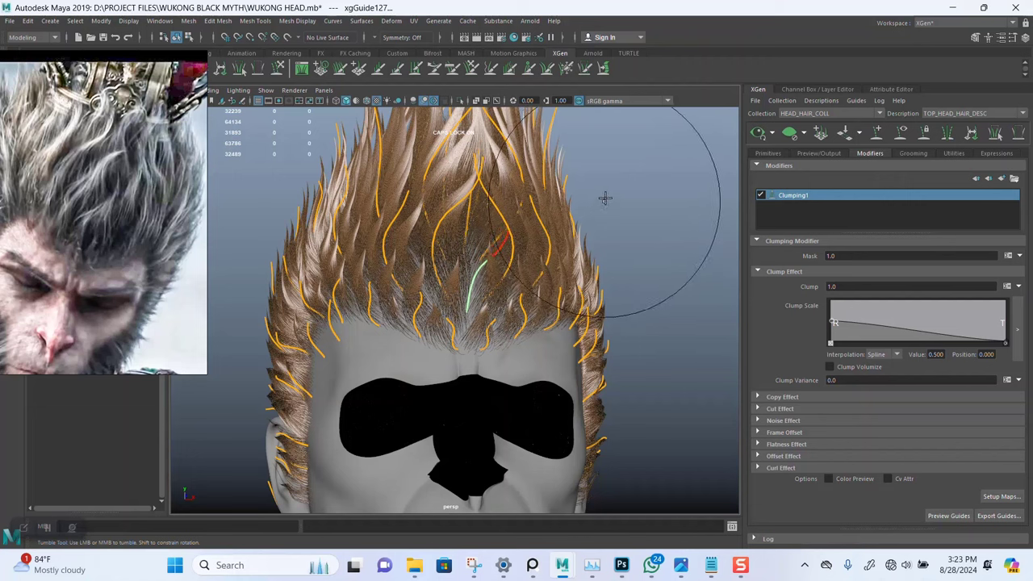
mouse_move(587, 232)
left_mouse_down("alt")
mouse_move(615, 206)
mouse_move(389, 287)
left_mouse_up("alt")
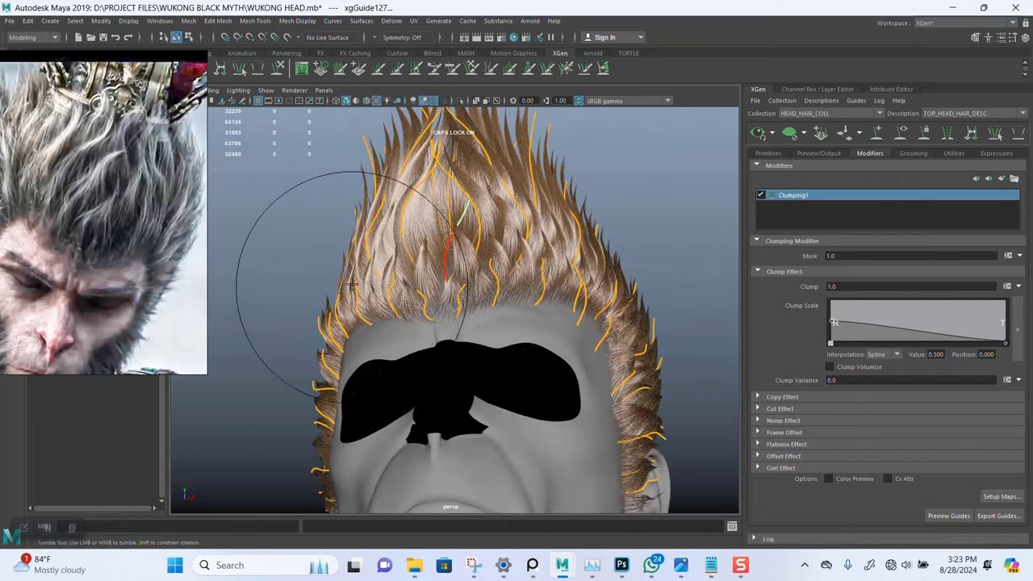
mouse_move(371, 141)
left_mouse_down("alt")
mouse_move(588, 185)
mouse_move(578, 196)
mouse_move(622, 207)
left_mouse_up("alt")
mouse_move(585, 168)
left_mouse_down("alt")
mouse_move(588, 194)
mouse_move(576, 185)
mouse_move(745, 143)
left_mouse_up("alt")
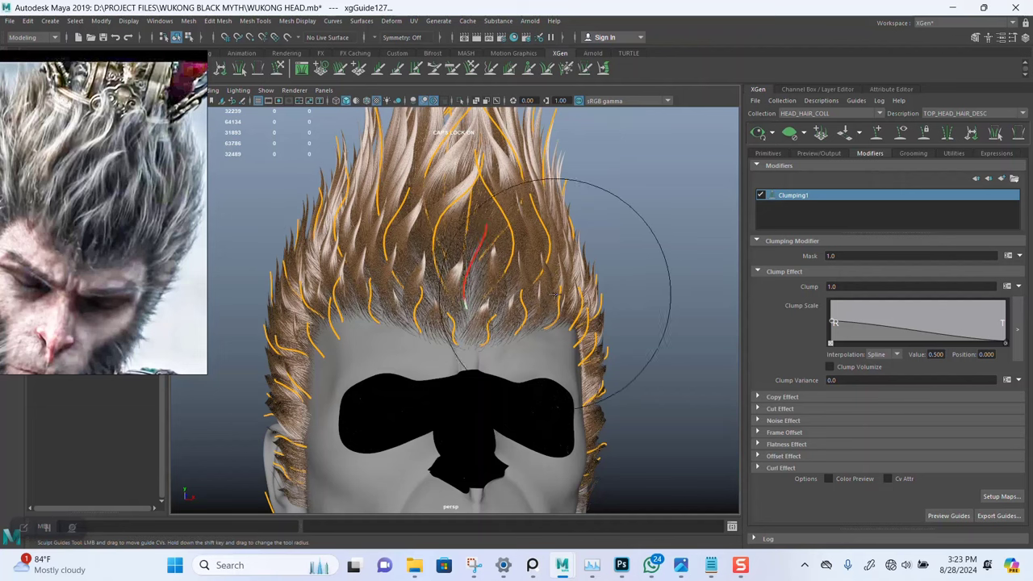
mouse_move(556, 295)
left_mouse_down("alt")
mouse_move(577, 300)
mouse_move(581, 323)
mouse_move(578, 307)
mouse_move(622, 280)
mouse_move(598, 277)
left_mouse_up("alt")
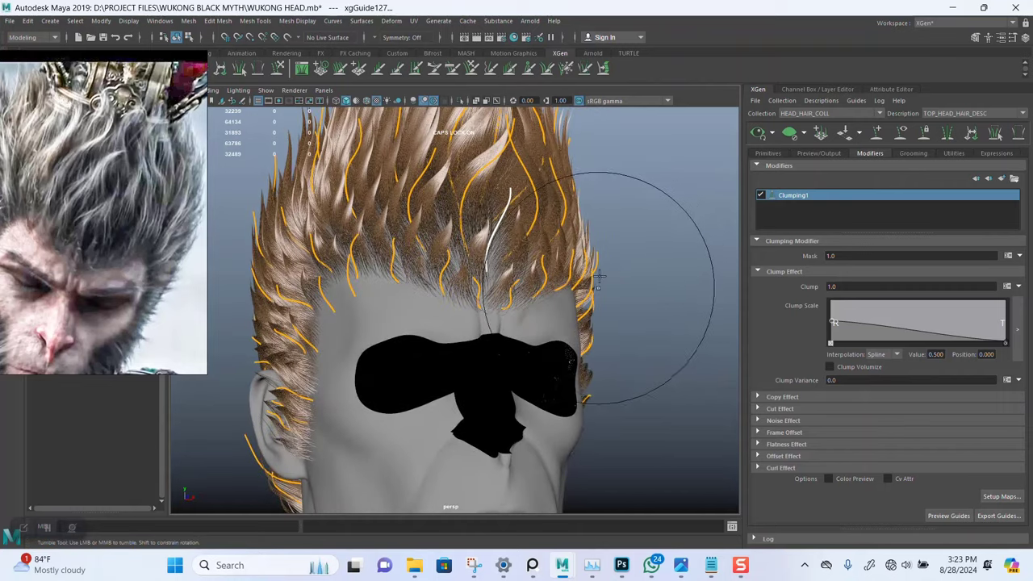
Hide the hair guides and examine the clumps along the front hairline up close
left_click(904, 137)
right_click_drag(484, 273, 591, 313, "alt")
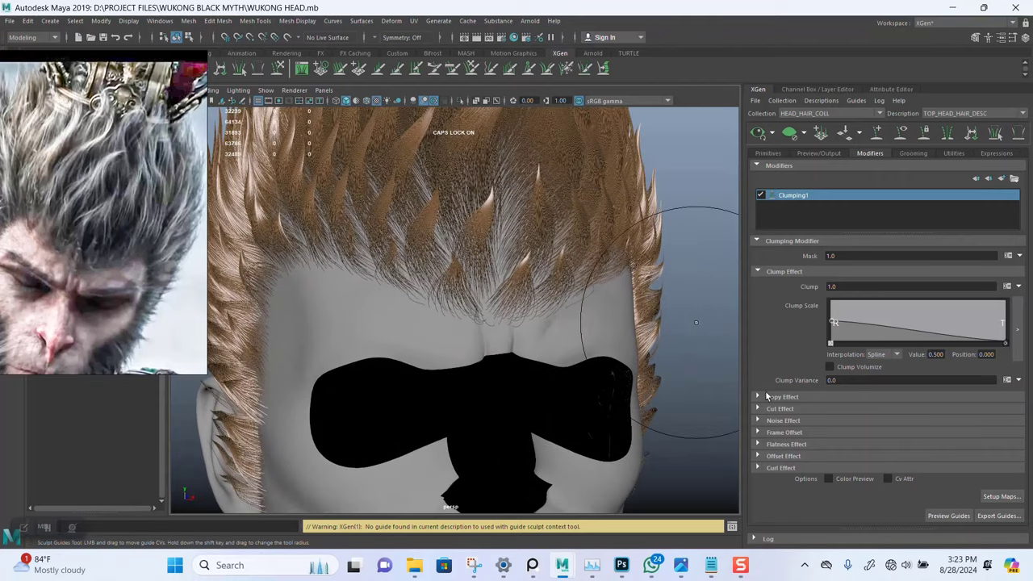
left_click_drag(629, 367, 628, 366, "alt")
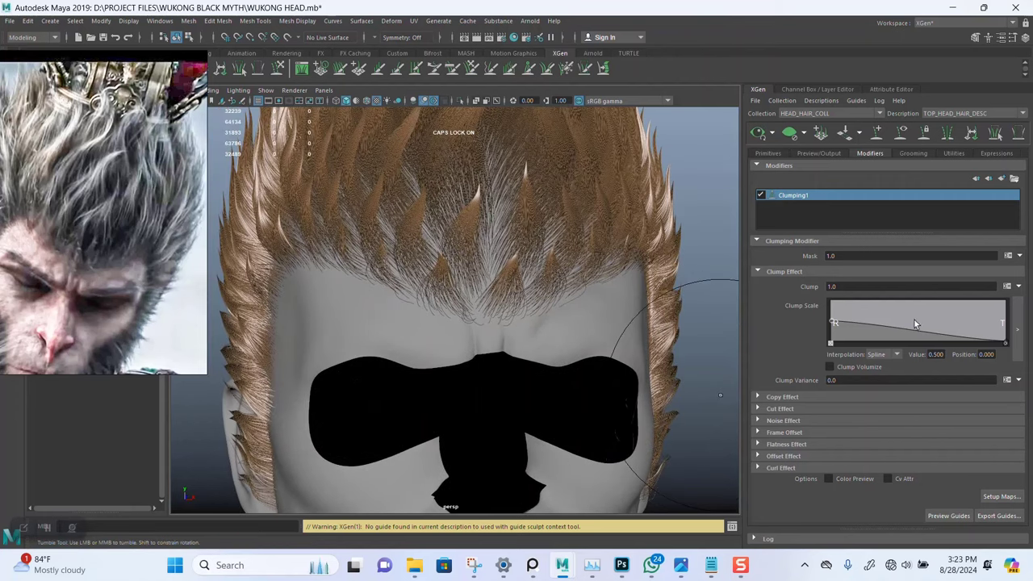
mouse_move(616, 337)
left_mouse_down("alt")
mouse_move(613, 376)
mouse_move(611, 342)
mouse_move(625, 341)
left_mouse_up("alt")
scroll(562, 350, "up", 1)
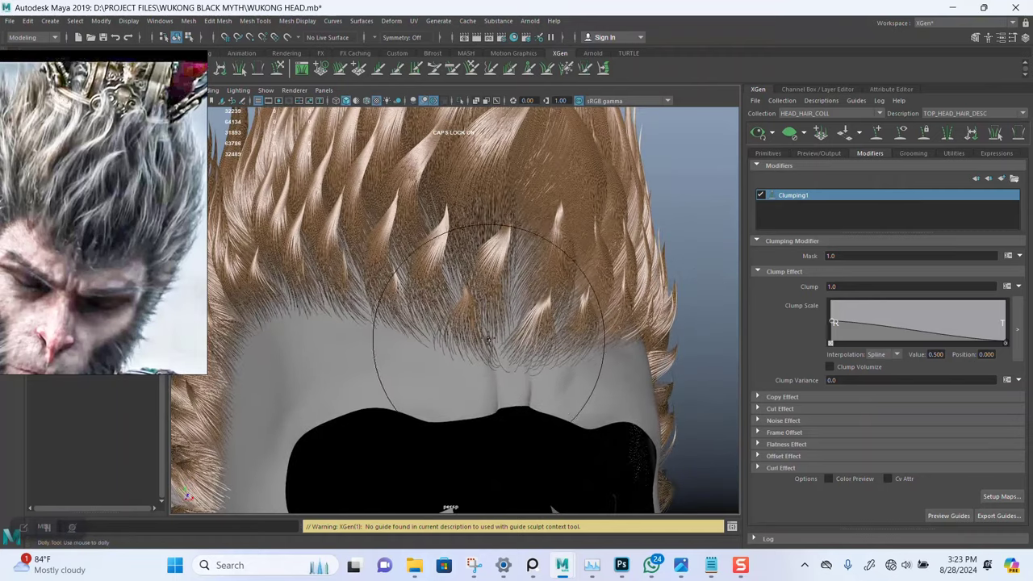
mouse_move(480, 330)
left_mouse_down("alt")
mouse_move(498, 300)
mouse_move(461, 254)
left_mouse_up("alt")
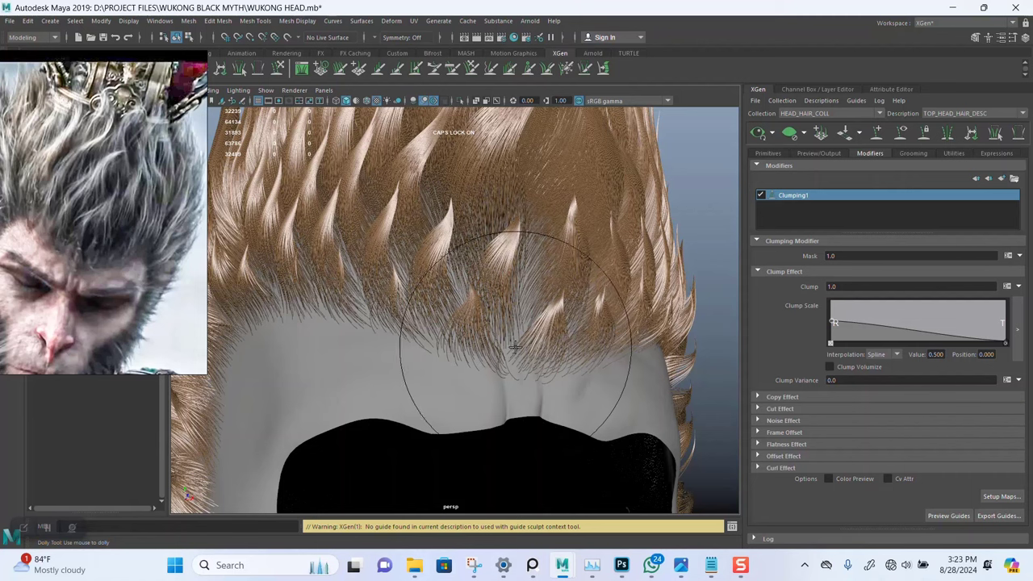
middle_click_drag(514, 331, 704, 335, "alt")
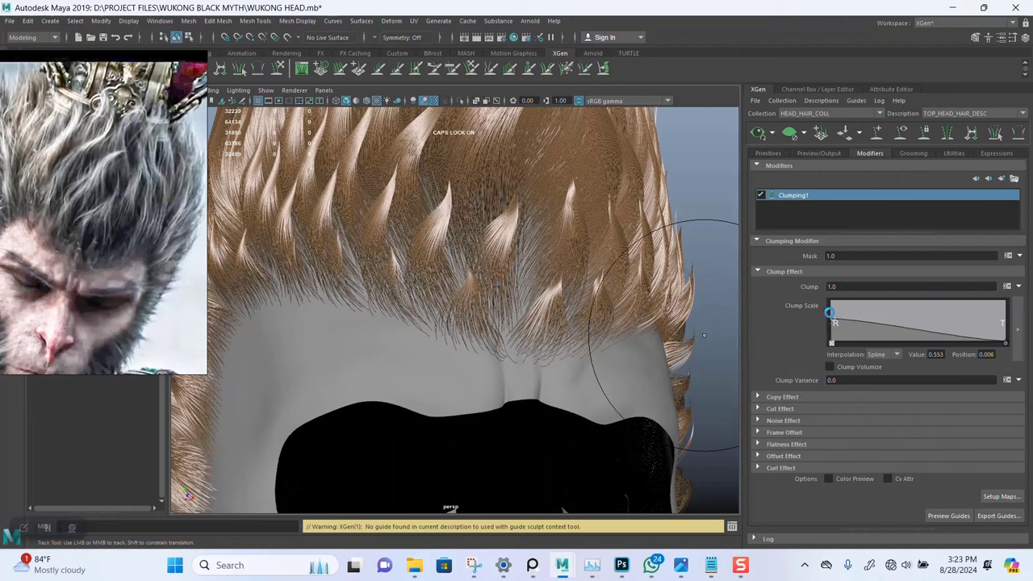
Raise the root point of the Clump Scale ramp to a value of 0.737
left_click_drag(831, 315, 831, 313)
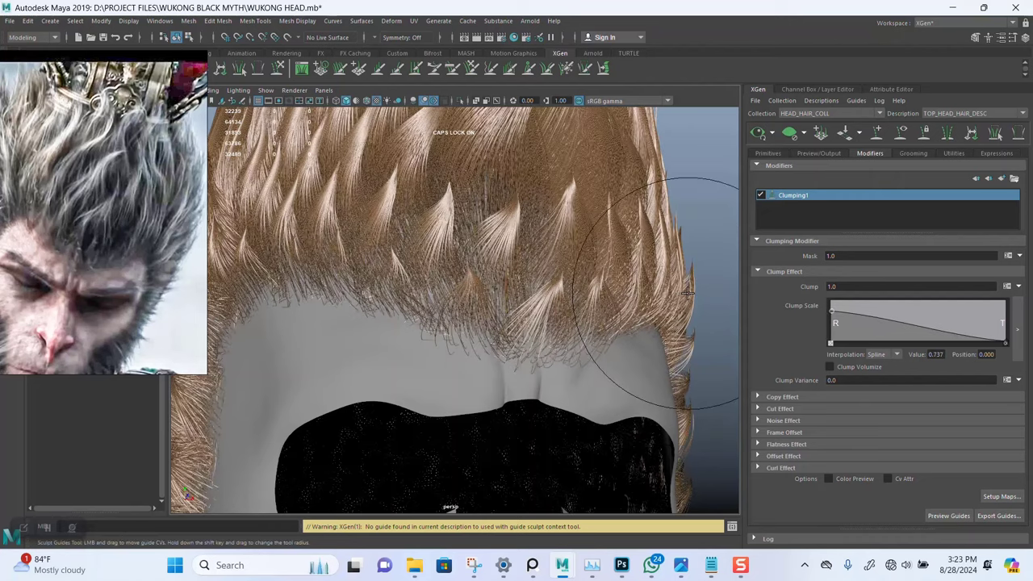
right_click_drag(608, 302, 604, 279, "alt")
mouse_move(605, 279)
left_mouse_down("alt")
mouse_move(636, 270)
mouse_move(604, 283)
mouse_move(601, 300)
left_mouse_up("alt")
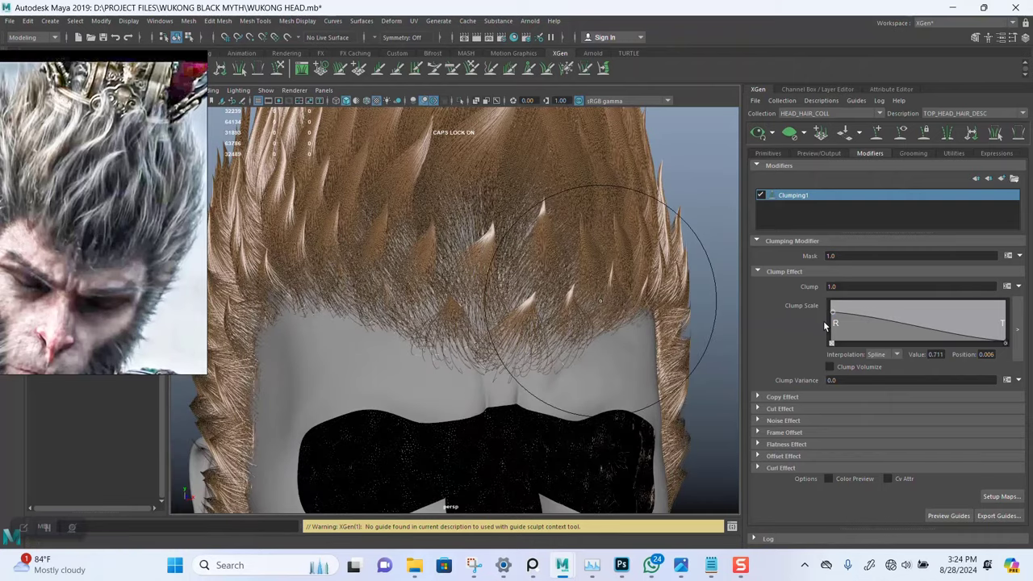
Lower the root point of the Clump Scale ramp to a value of 0.408
left_click_drag(824, 328, 819, 323)
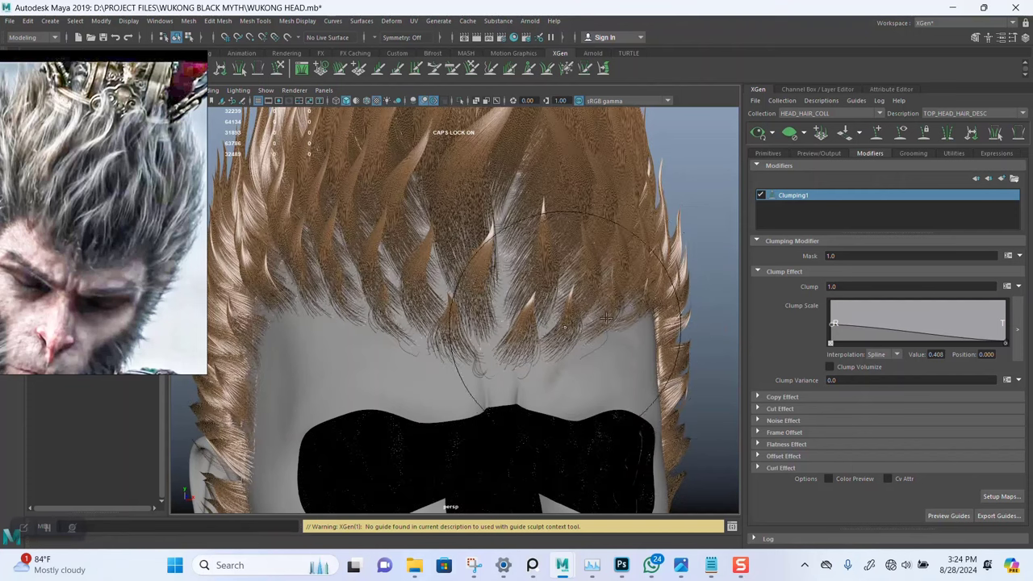
mouse_move(629, 274)
left_mouse_down("alt")
mouse_move(618, 312)
mouse_move(598, 318)
left_mouse_up("alt")
right_click_drag(588, 362, 621, 353, "alt")
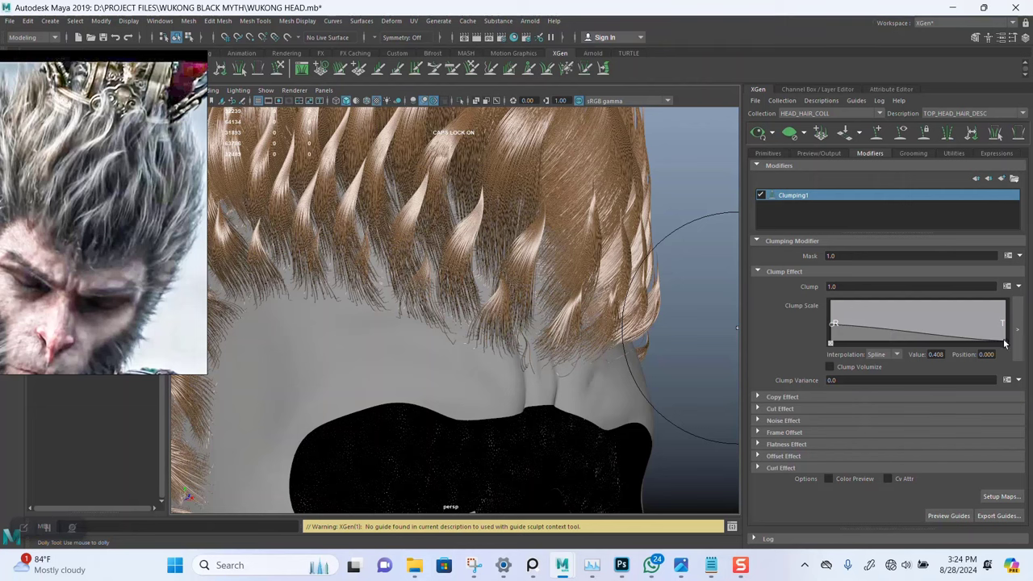
Raise the tip point of the Clump Scale ramp level with the root and check the hairline clumps
left_click_drag(1005, 345, 701, 321)
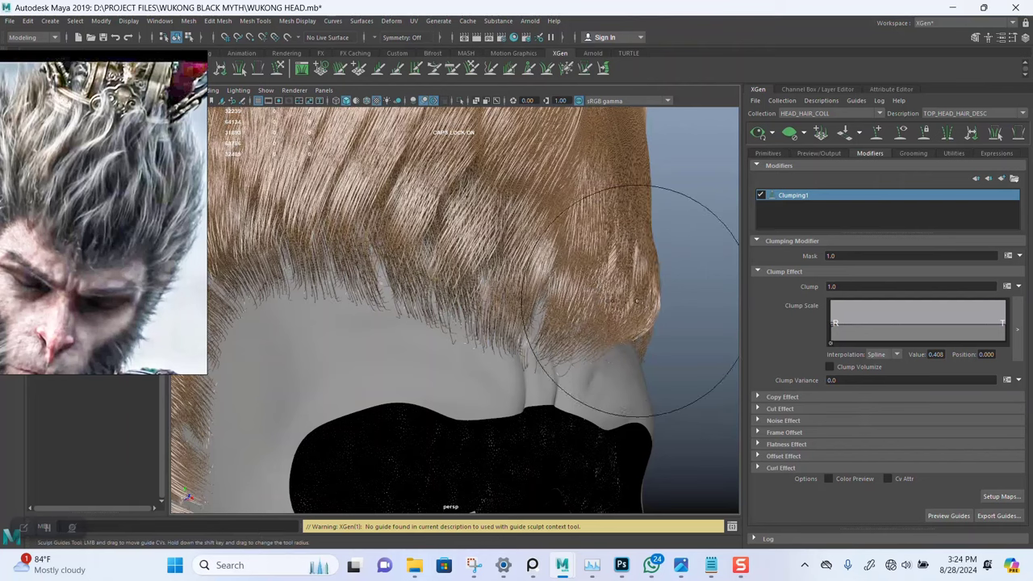
left_click_drag(609, 299, 587, 298, "alt")
right_click_drag(588, 299, 655, 359, "alt")
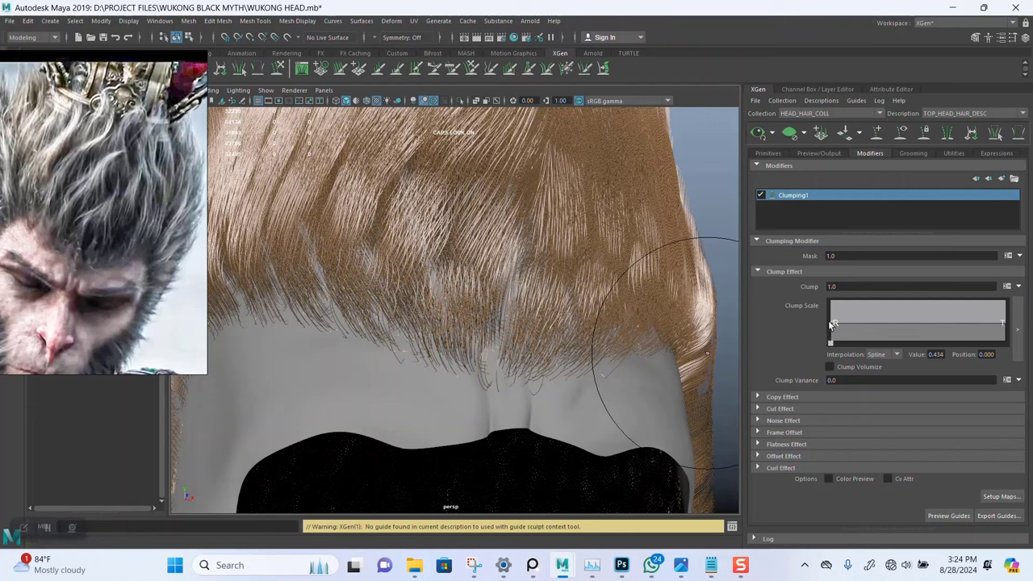
Set the root point of the Clump Scale ramp to a value of 0.500
left_click_drag(829, 321, 829, 318)
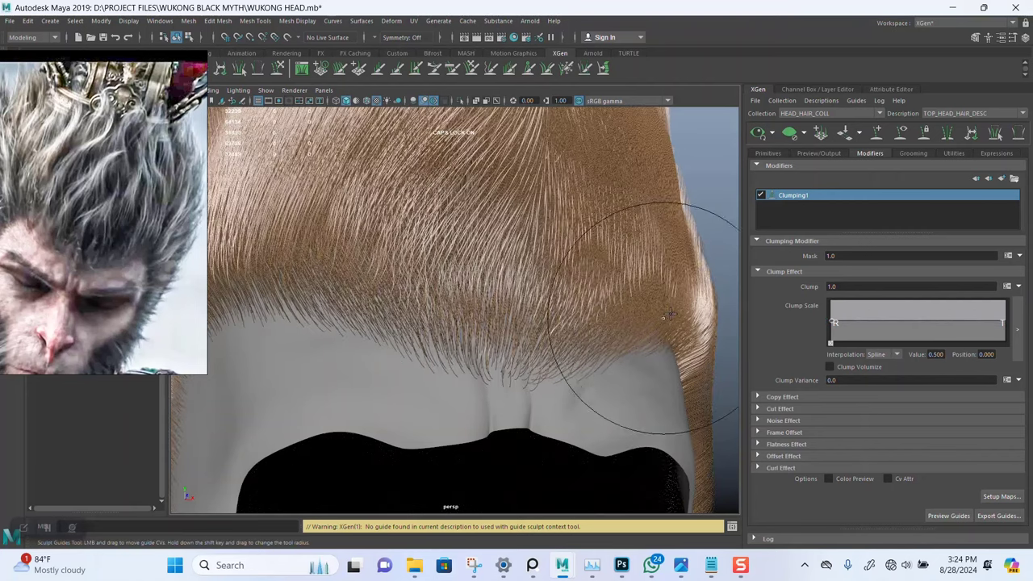
right_click_drag(597, 319, 553, 286, "alt")
left_click_drag(582, 302, 521, 294, "alt")
right_click_drag(529, 294, 535, 359, "alt")
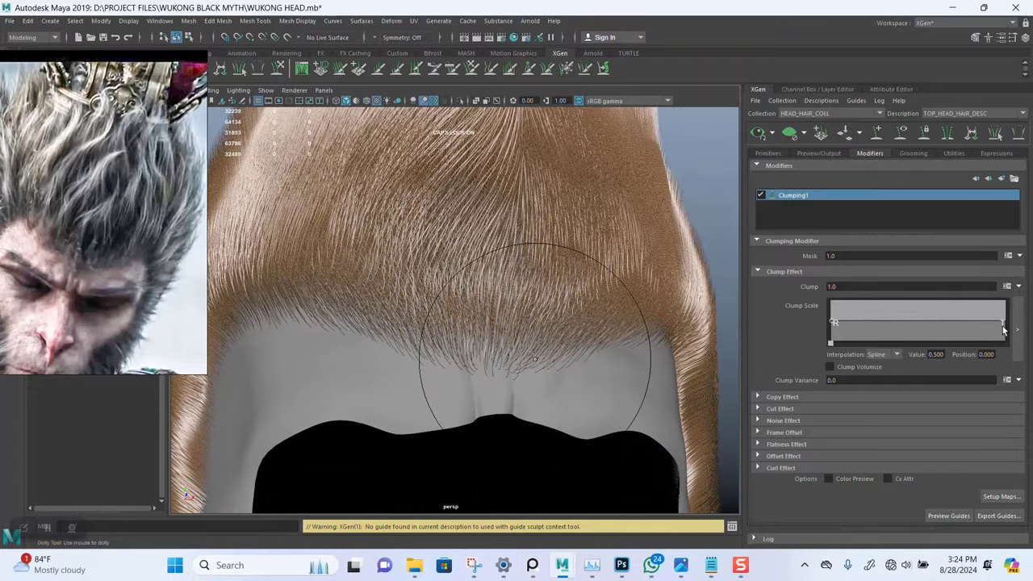
Add a Clump Scale ramp point at position 0.729 with value 0.276 and lower the tip point to 0
left_click(956, 321)
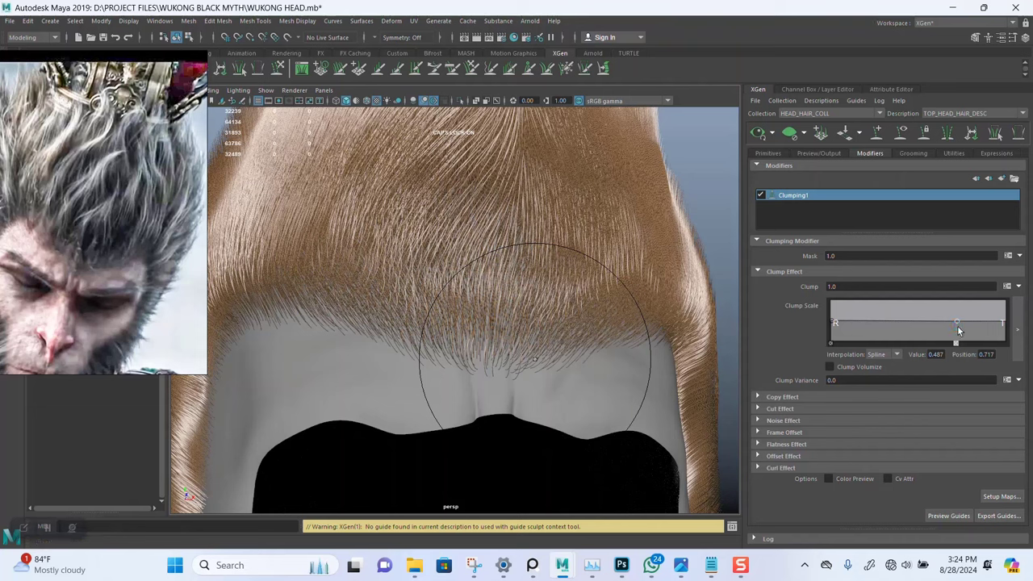
left_click_drag(958, 326, 959, 334)
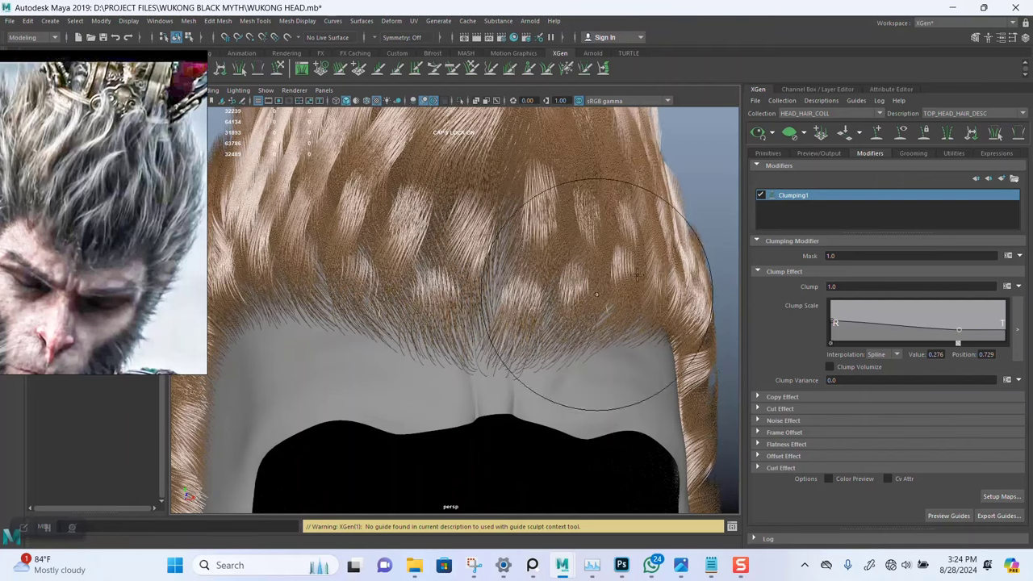
left_click(1004, 329)
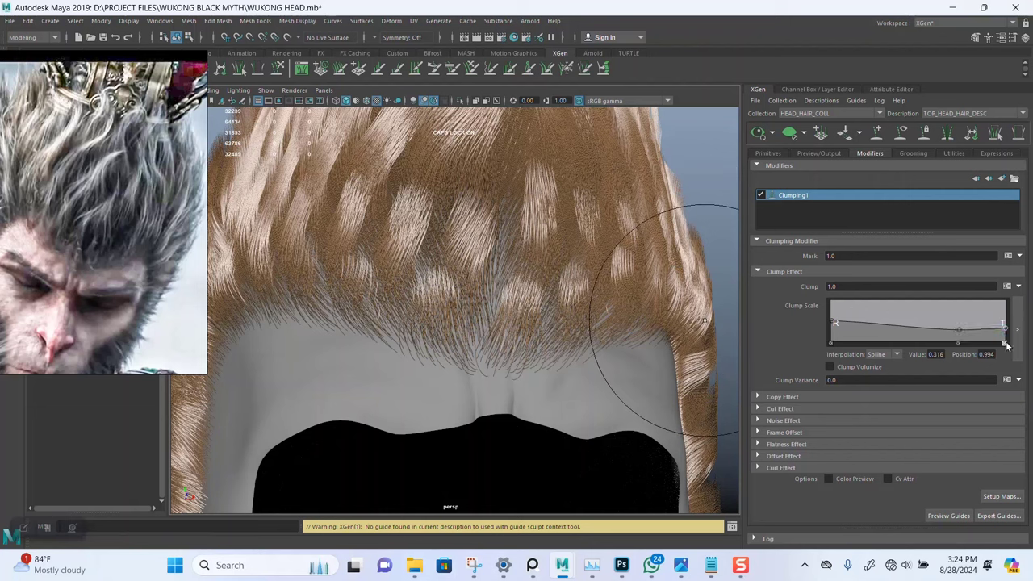
left_click_drag(1007, 345, 1006, 343)
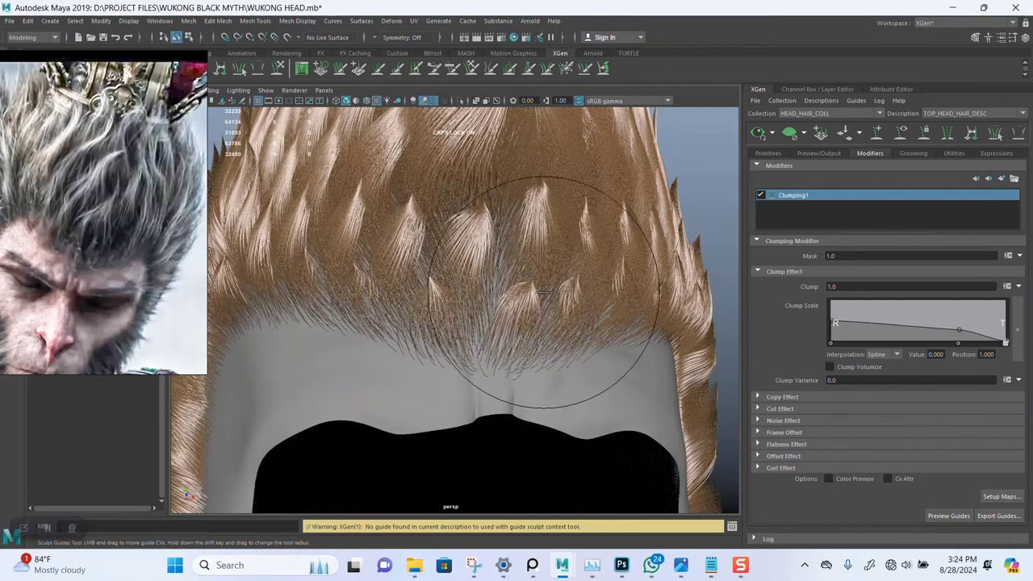
mouse_move(543, 293)
left_mouse_down("alt")
mouse_move(565, 282)
mouse_move(550, 284)
left_mouse_up("alt")
right_click_drag(550, 285, 531, 323, "alt")
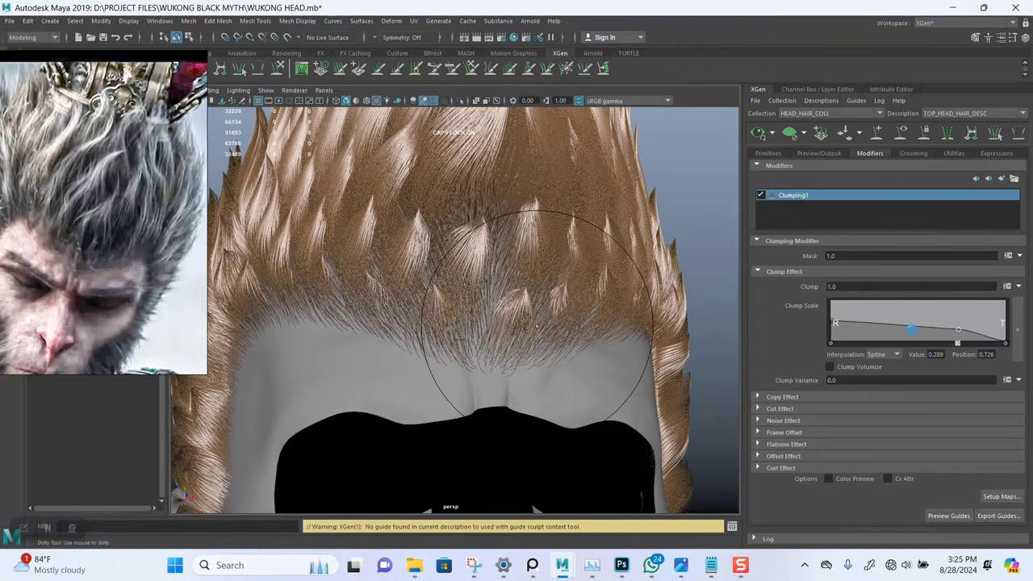
Move the intermediate Clump Scale ramp point to position 0.409 at value 0.276 and check the clumps
left_click(902, 329)
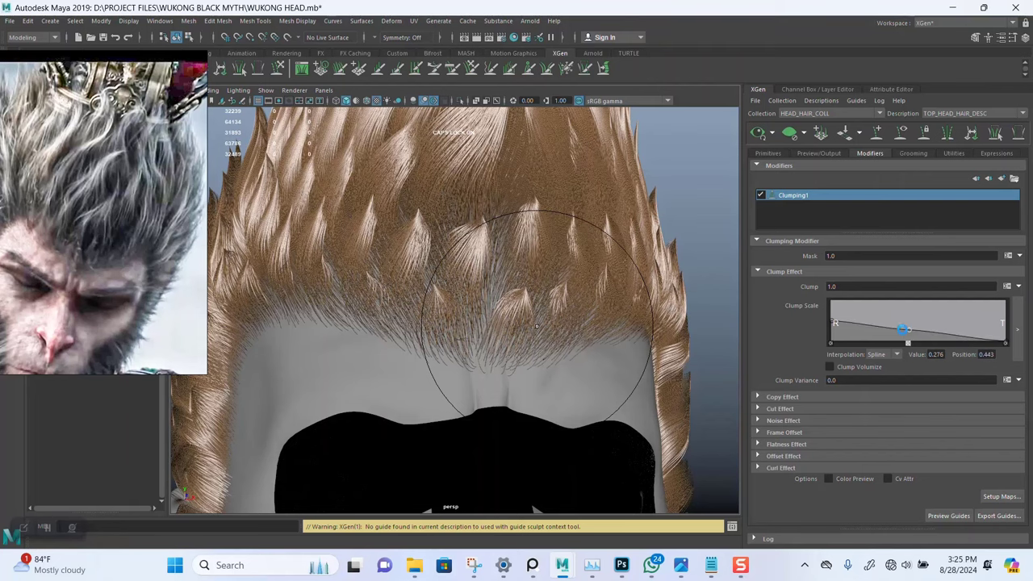
left_click_drag(904, 330, 898, 330)
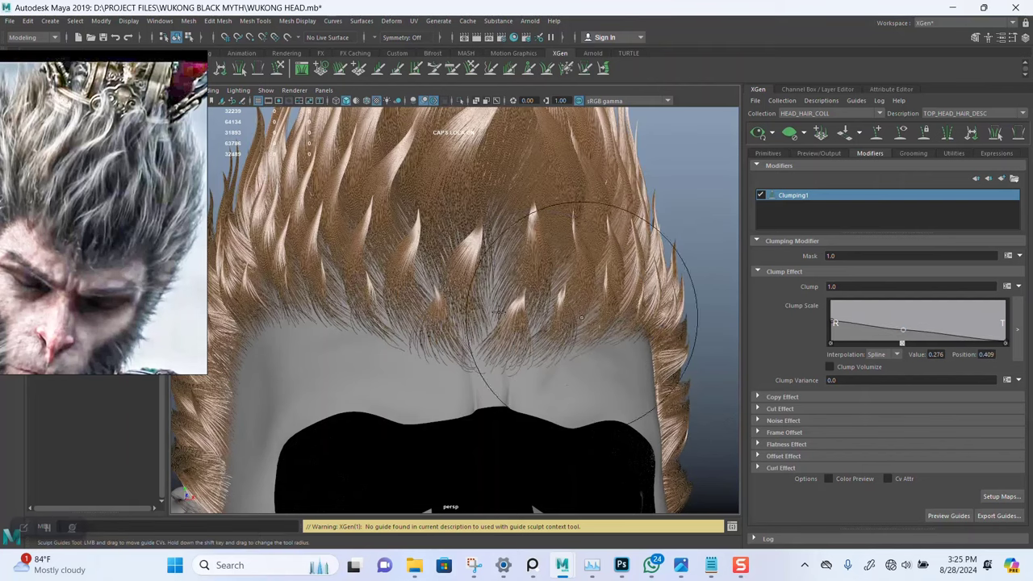
left_click_drag(581, 317, 526, 279, "alt")
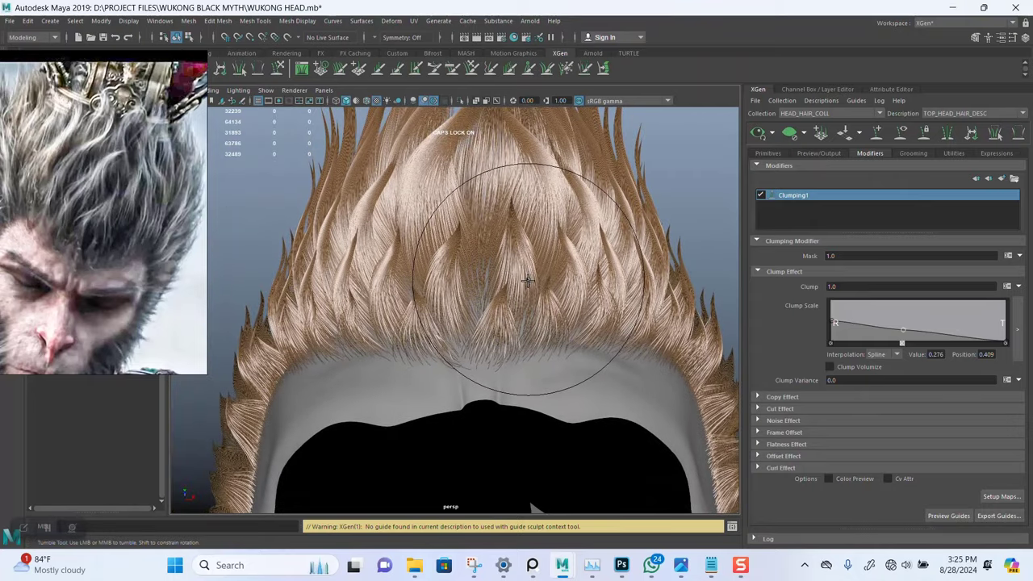
right_click_drag(526, 280, 535, 312, "alt")
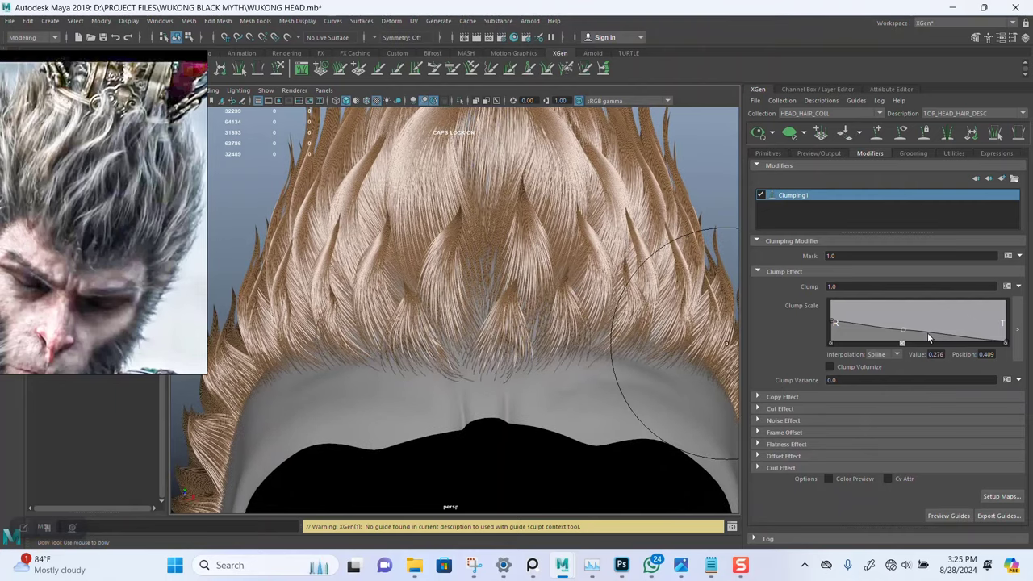
Add another Clump Scale ramp point nearer the tip, at position 0.711 with value 0.092
left_click(949, 334)
left_click_drag(959, 343, 960, 342)
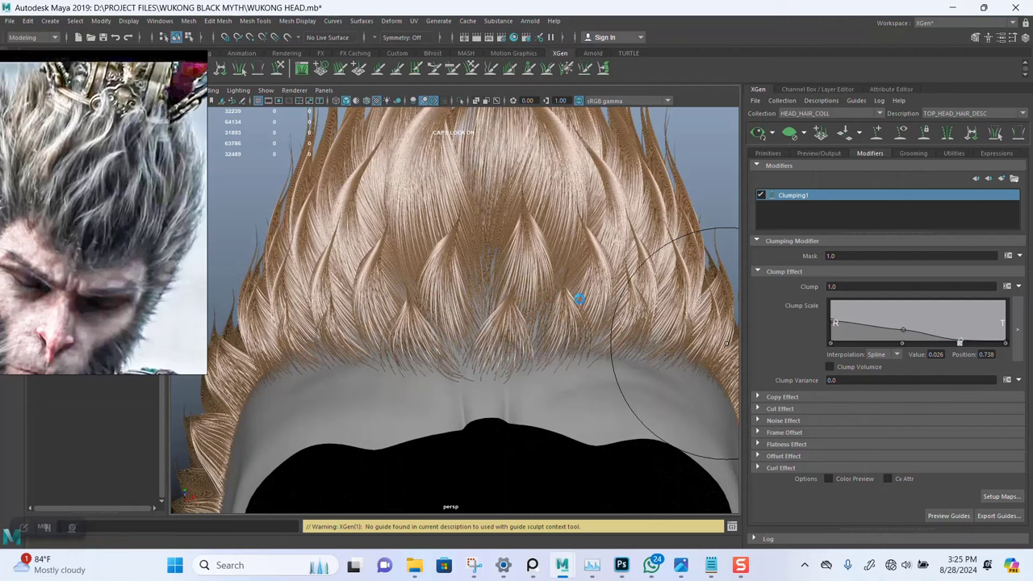
key("ctrl+z")
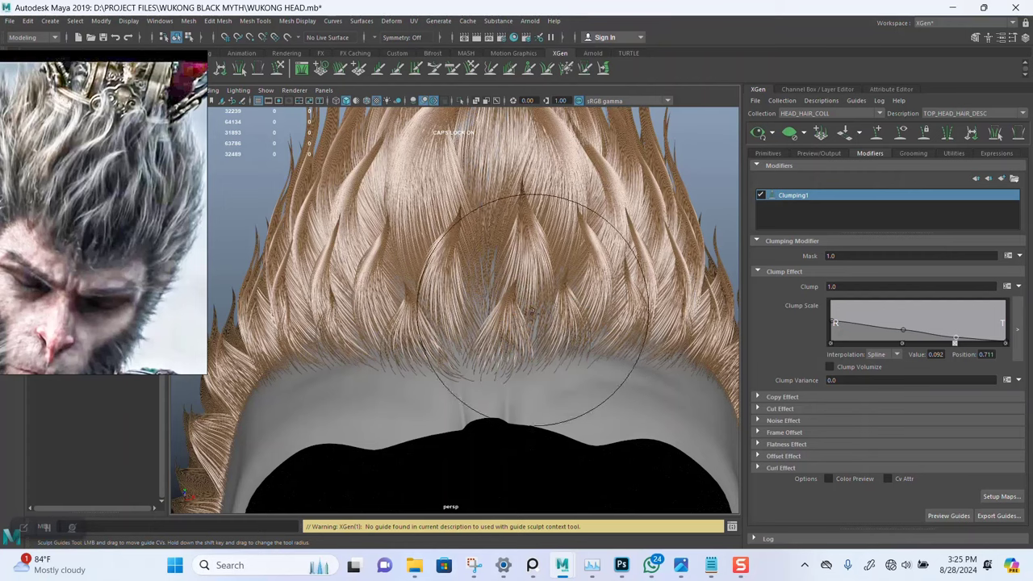
Check the clumping across the front of the head and save the scene
left_click_drag(461, 219, 530, 300, "alt")
scroll(516, 320, "up", 2)
key("ctrl+s")
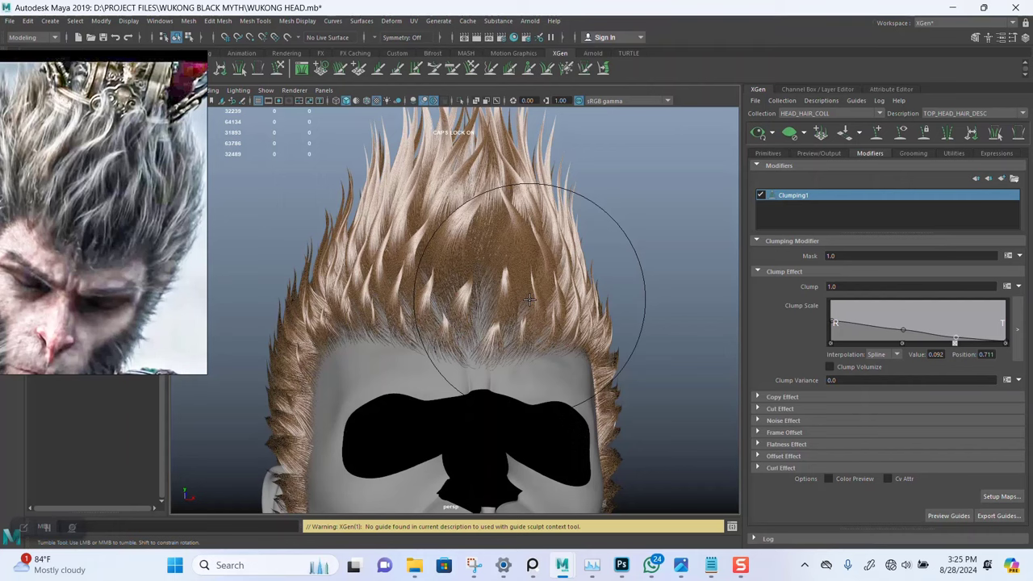